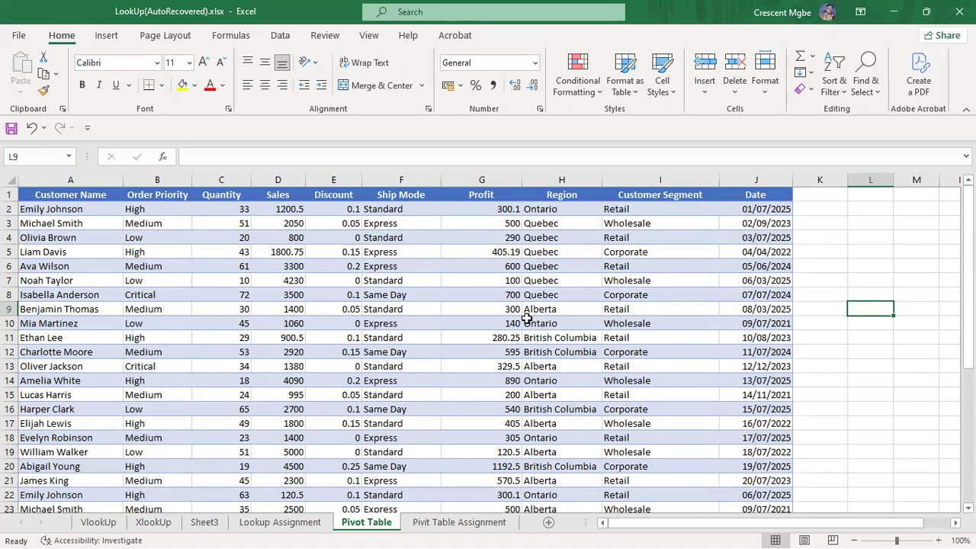
Step: Add a new worksheet after the Pivot Table sheet and enter the headers NAME in H4 and POINTS in I4
left_click(548, 524)
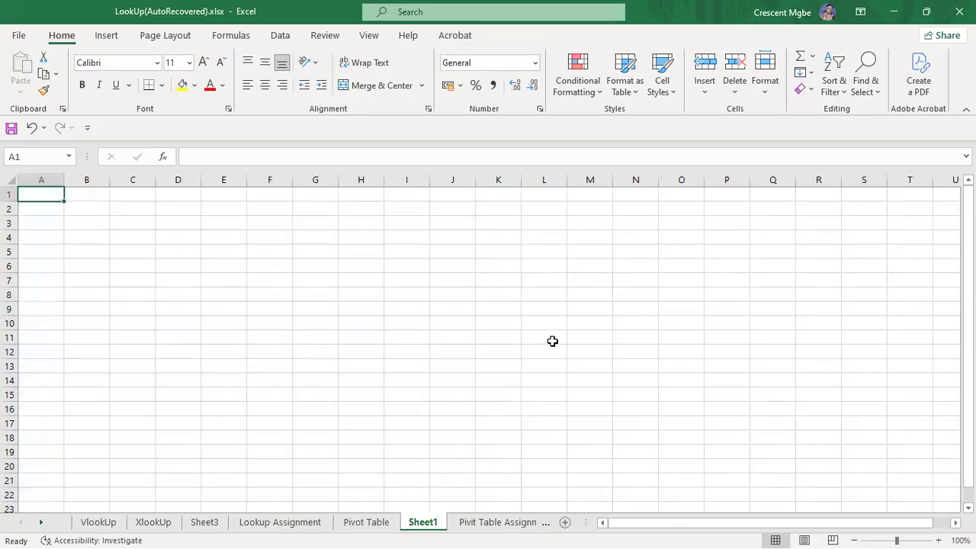
left_click(362, 228)
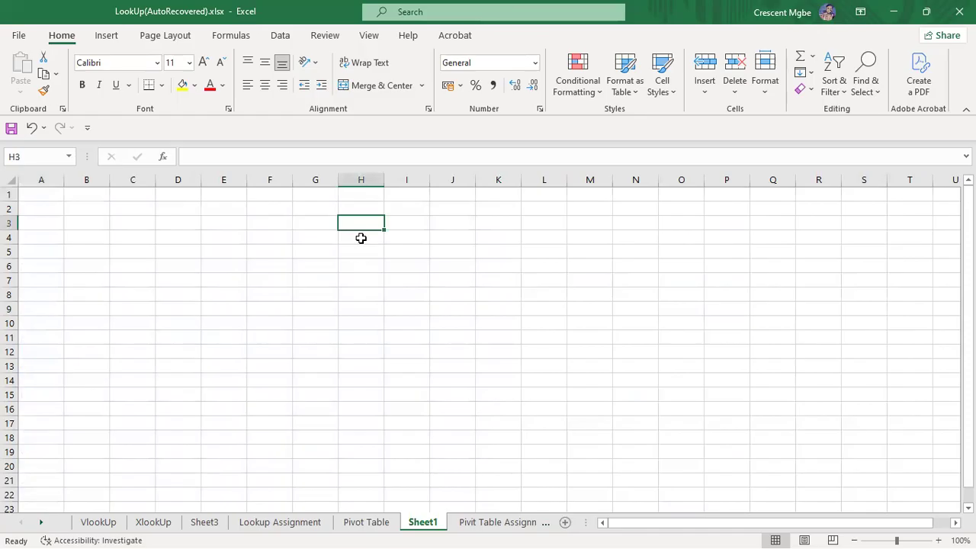
left_click(360, 238)
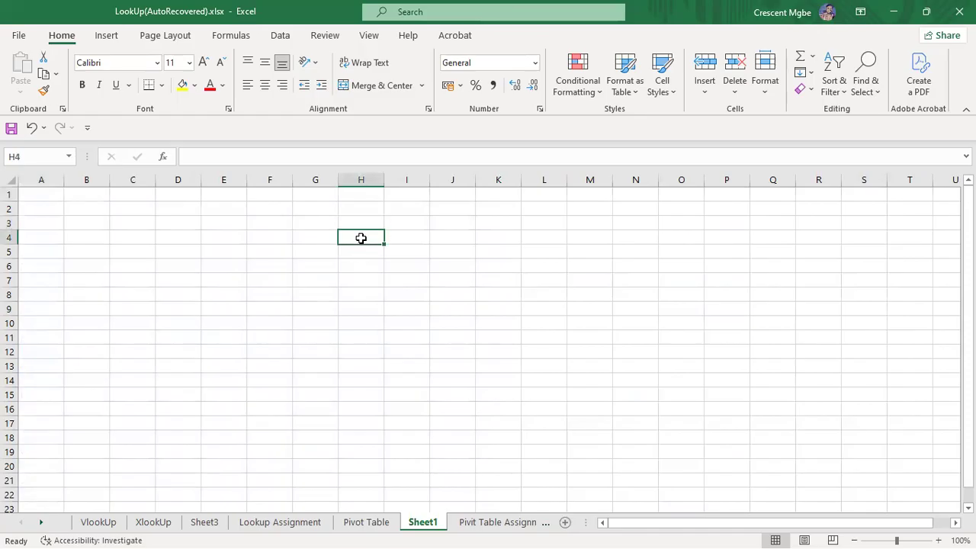
type("GAN")
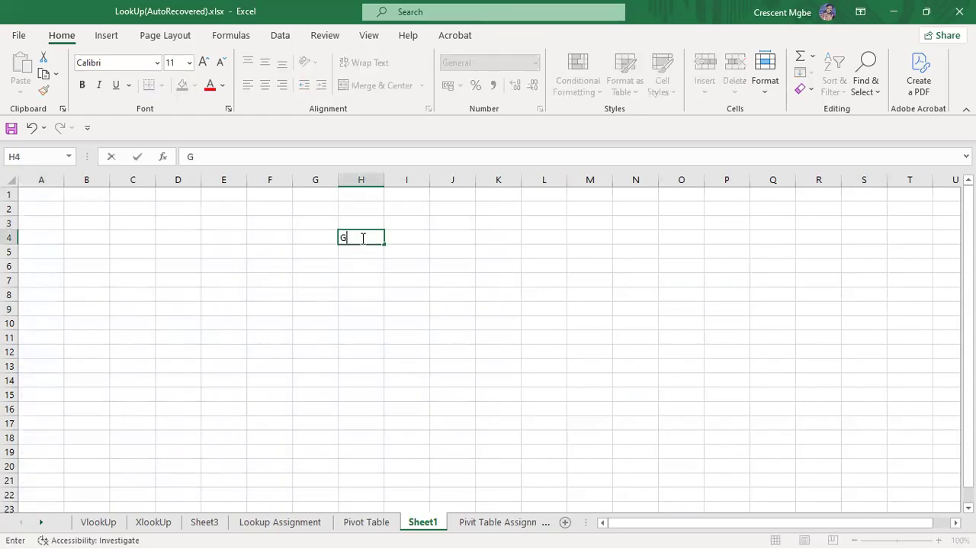
key("BackSpace")
key("BackSpace")
key("BackSpace")
type("NAME")
left_click(423, 237)
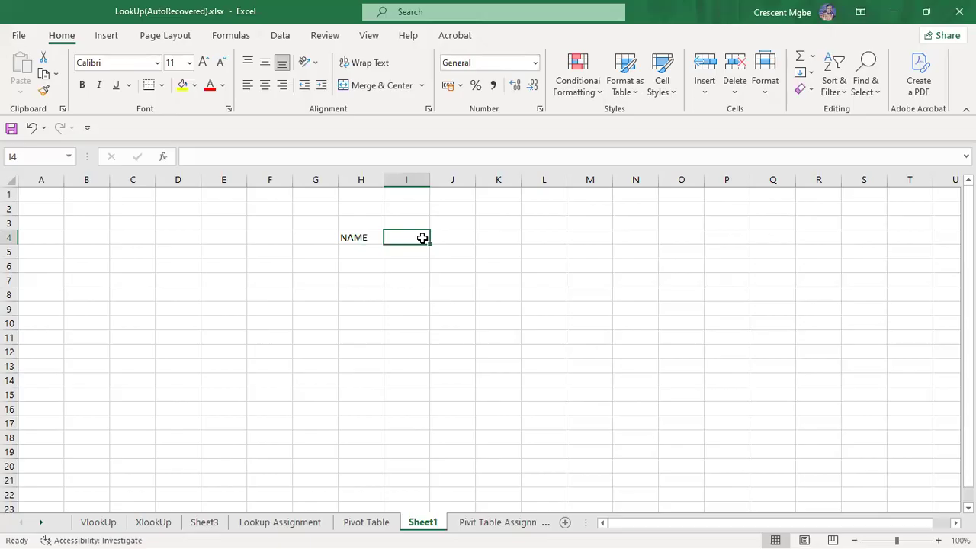
type("POINTS")
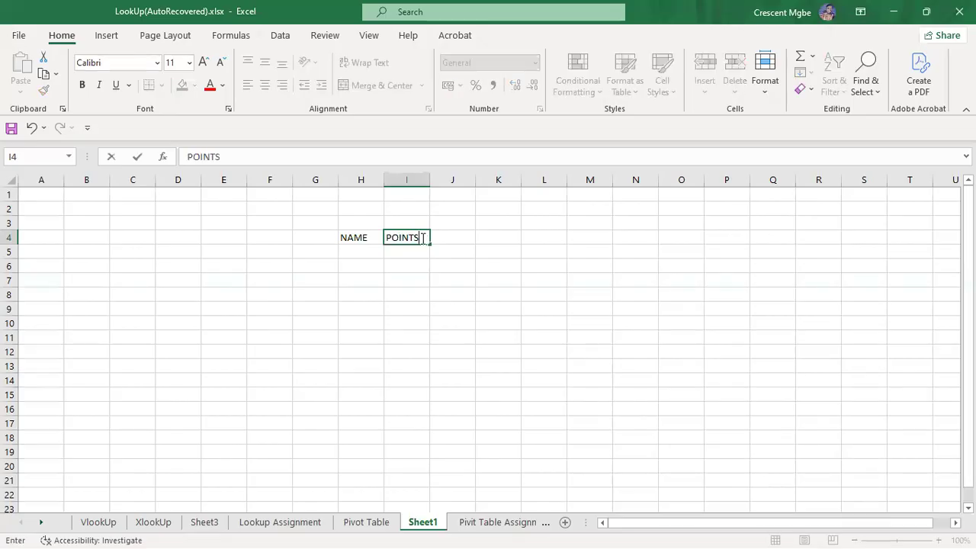
Step: Fill H5:H8 under the NAME header with four different first names
left_click(356, 250)
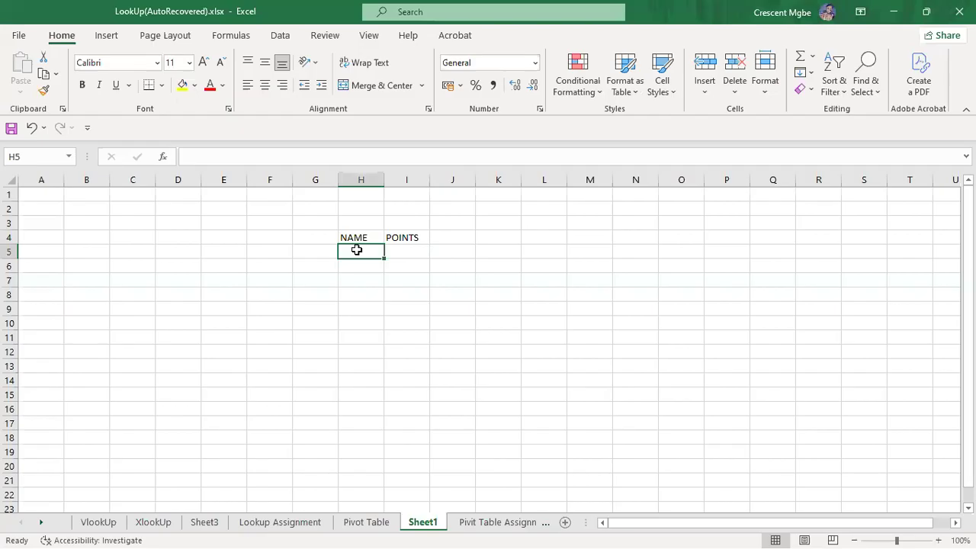
type("c")
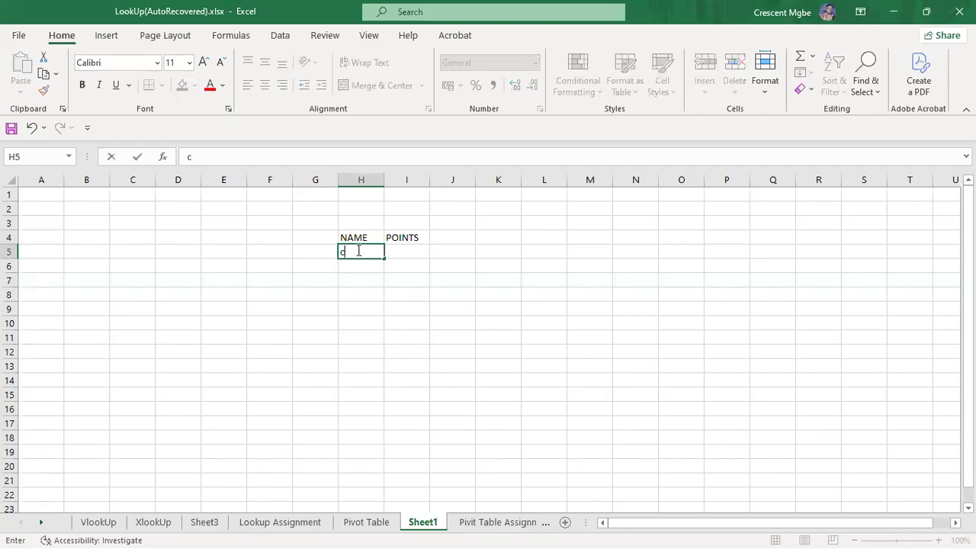
type("hris")
key("Return")
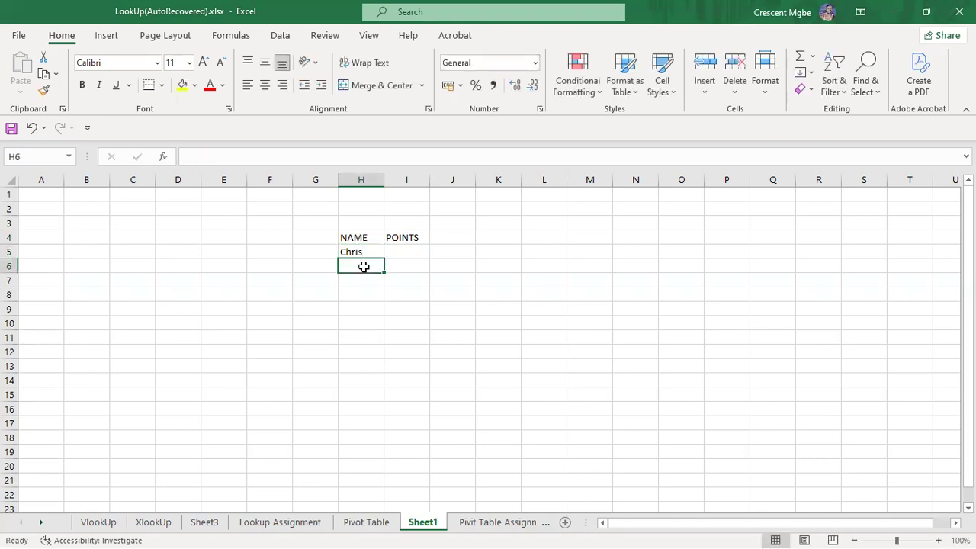
type("Isaac")
left_click(364, 283)
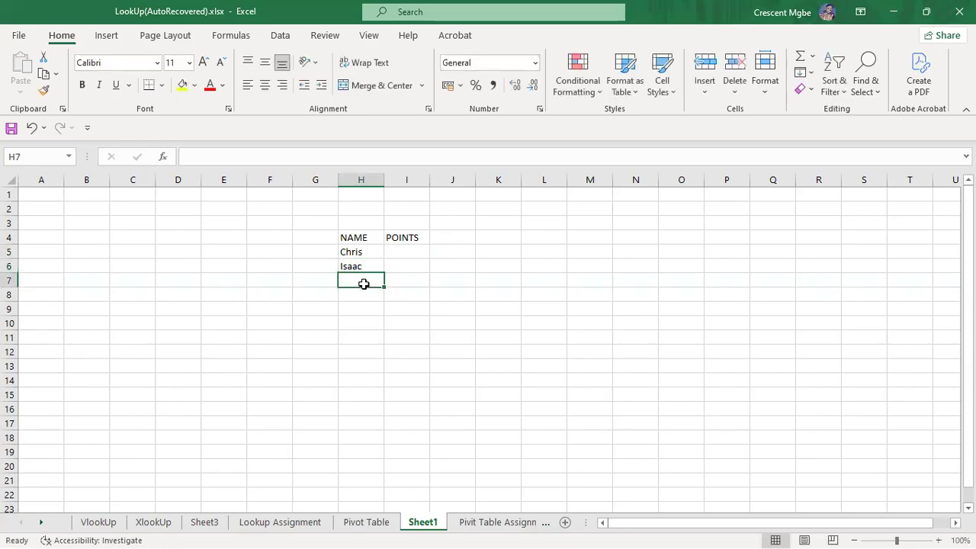
type("Su")
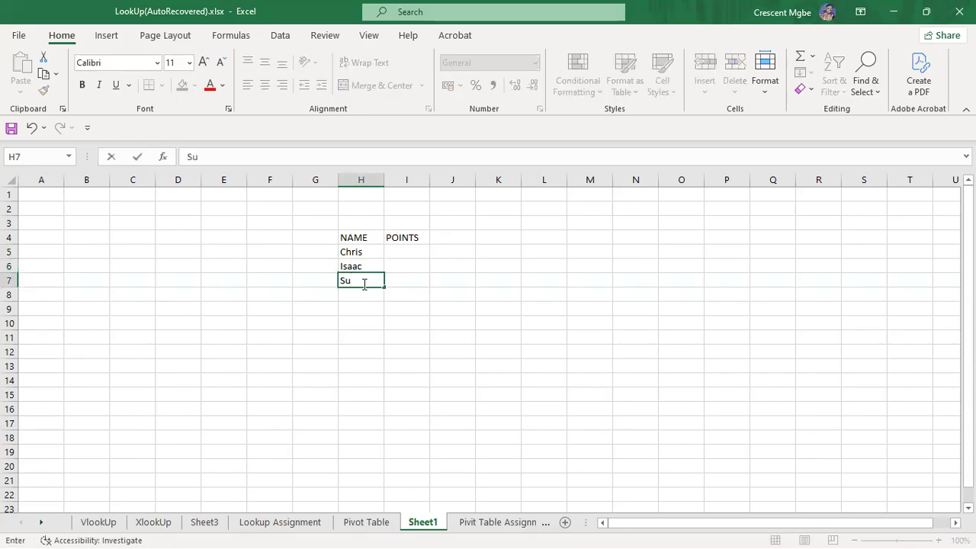
type("indy")
left_click(376, 292)
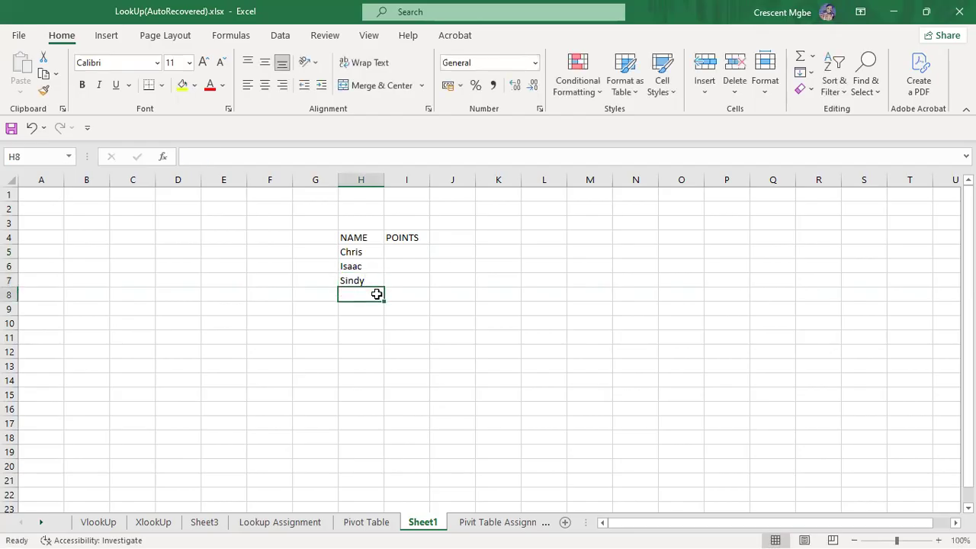
type("Marco")
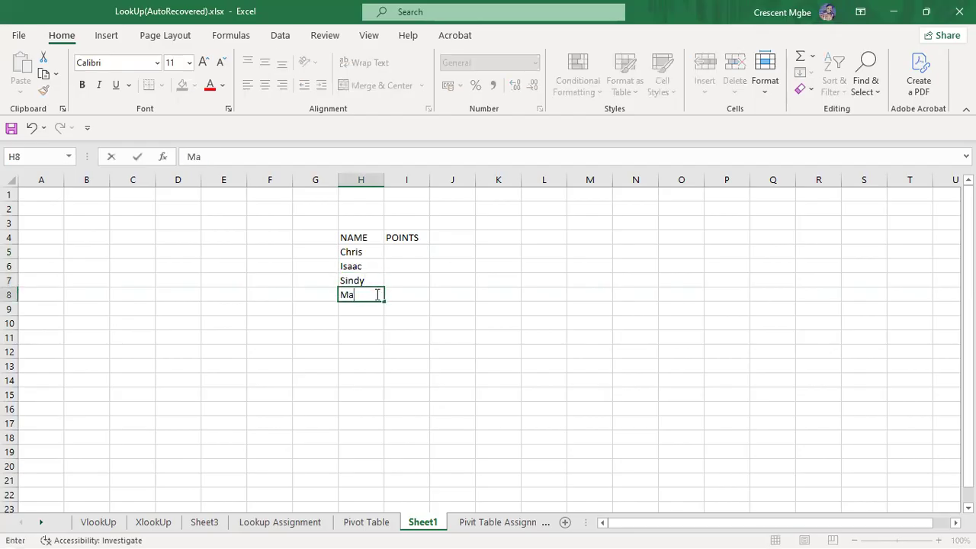
Step: Enter the points 40, 20, 40 and 35 in cells I5 to I8
left_click(408, 252)
type("40")
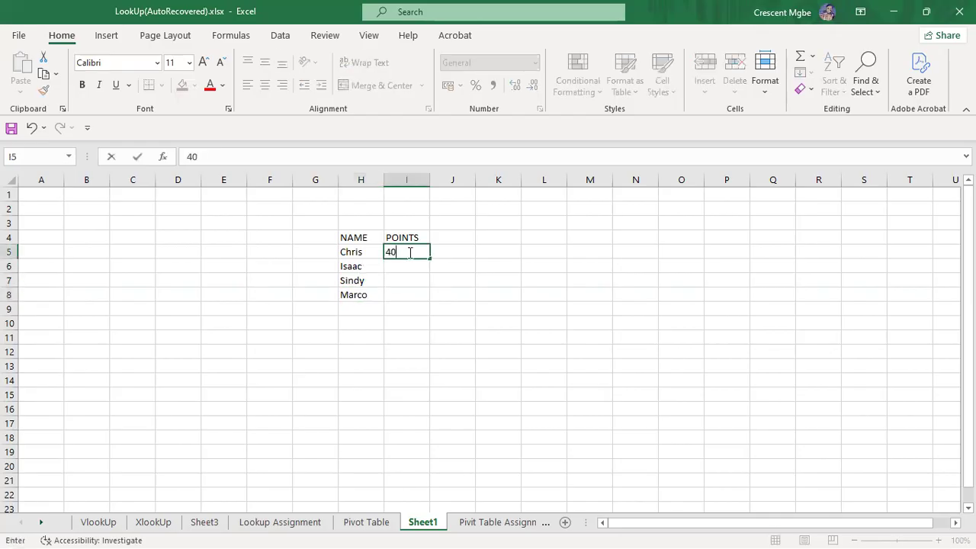
left_click(410, 267)
type("20")
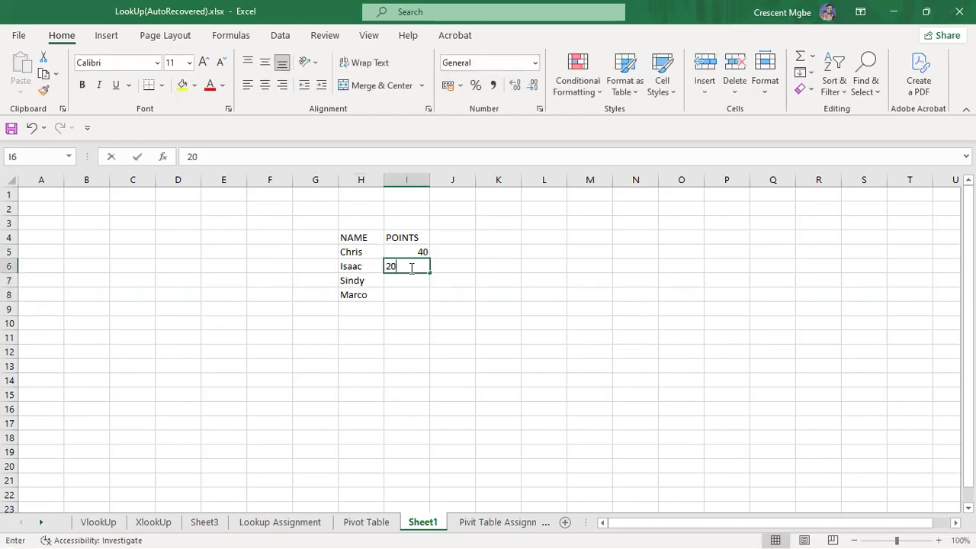
left_click(410, 280)
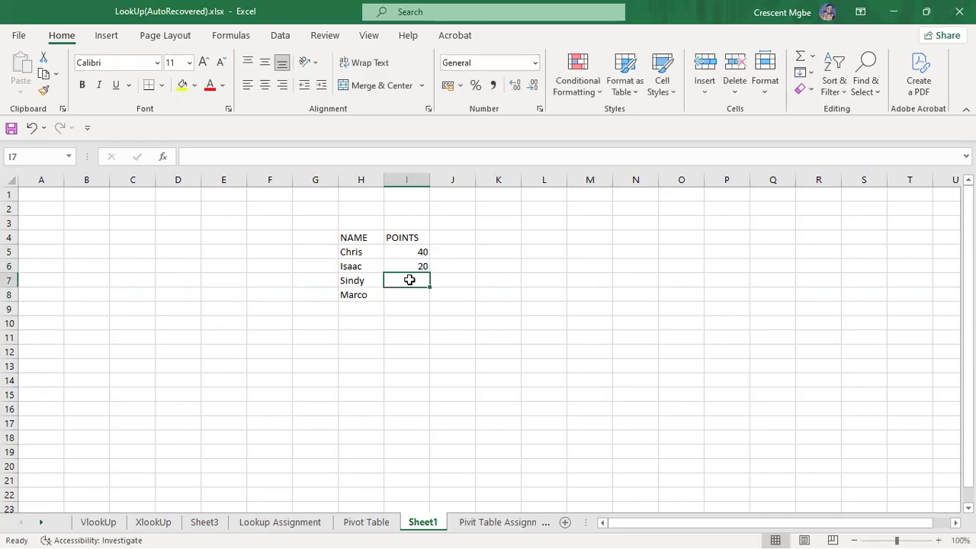
type("40")
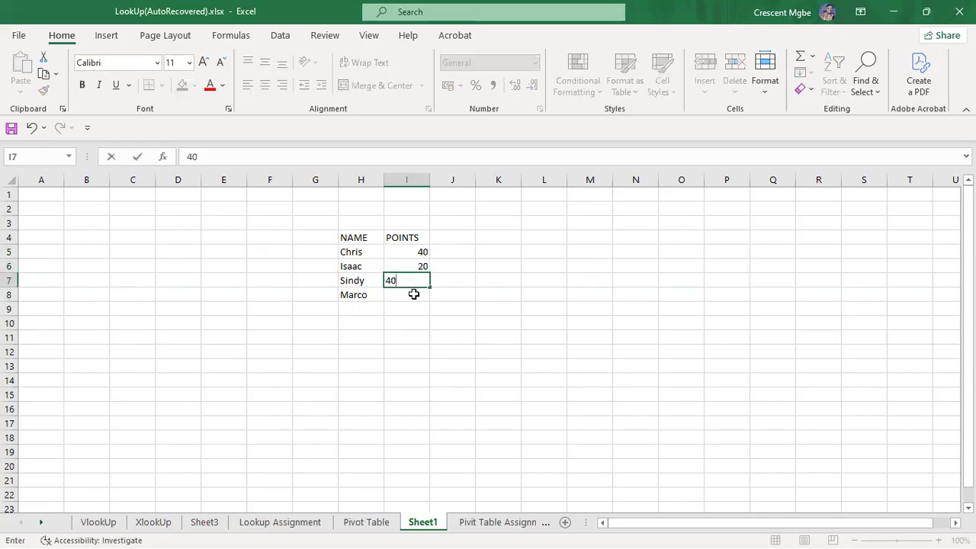
left_click(413, 295)
type("35")
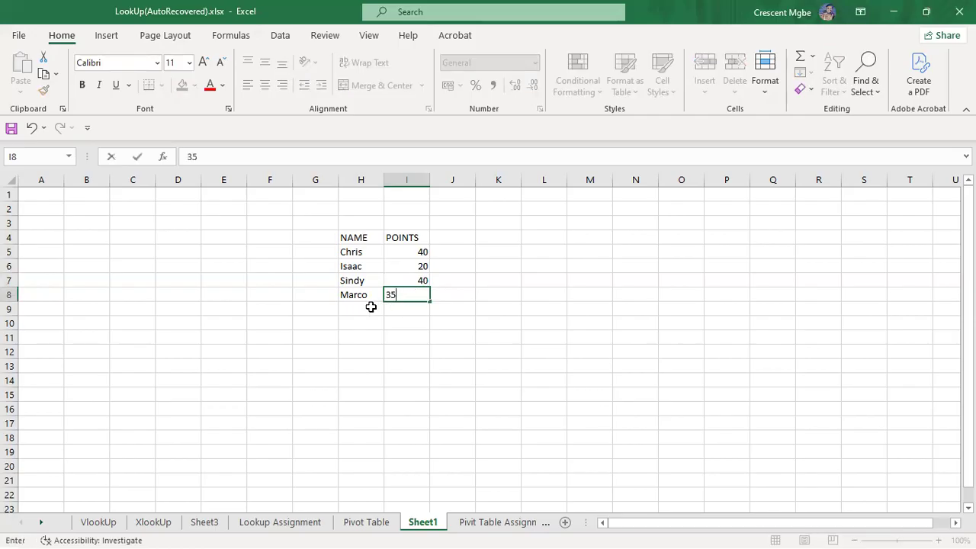
left_click(369, 307)
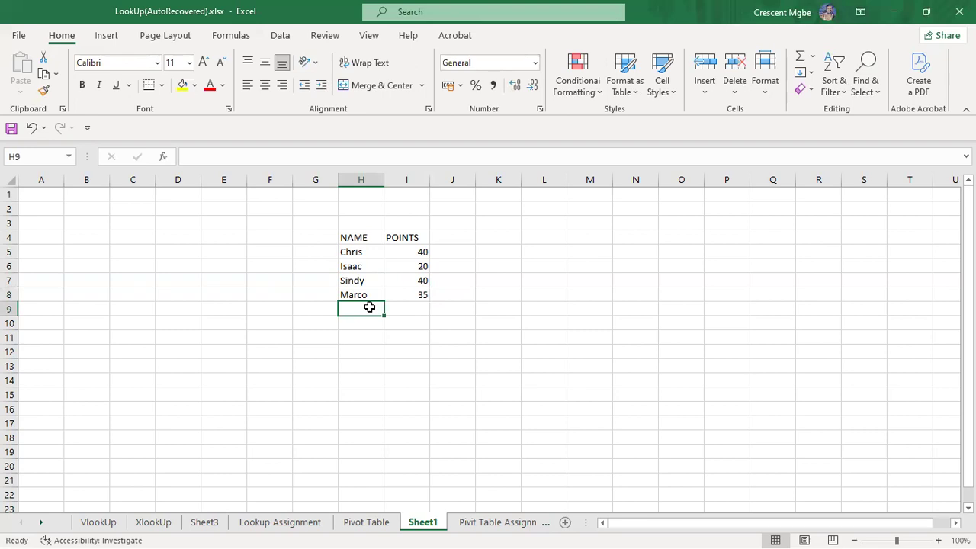
Step: Copy the four names in H5:H8 and paste them three times below, starting at H9, H13 and H17
left_click_drag(348, 252, 361, 295)
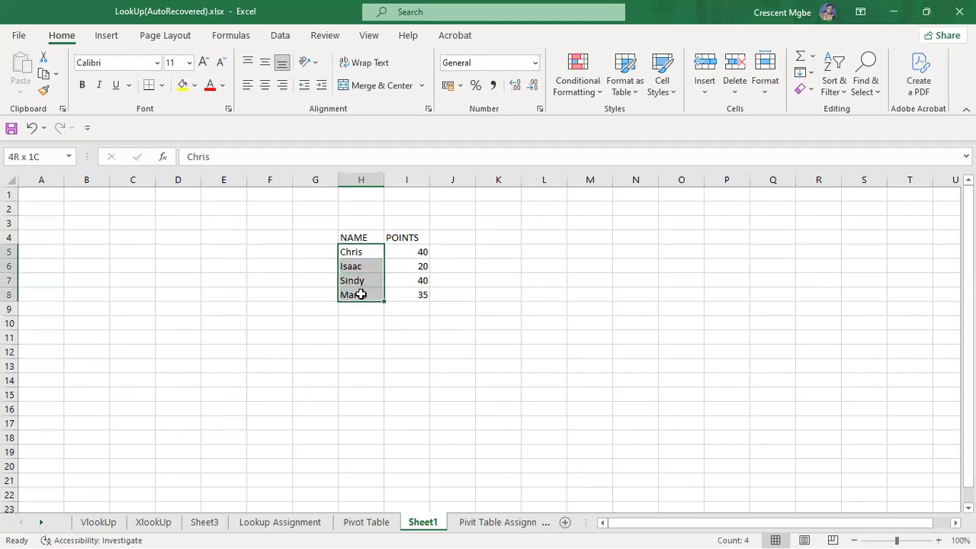
key("ctrl+c")
left_click(357, 314)
key("ctrl+v")
left_click(359, 368)
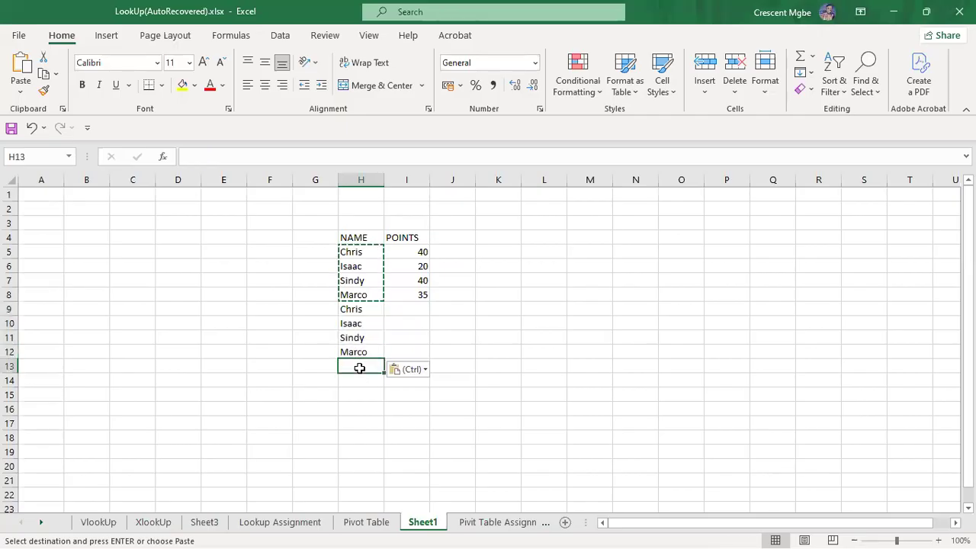
key("ctrl+v")
left_click(364, 426)
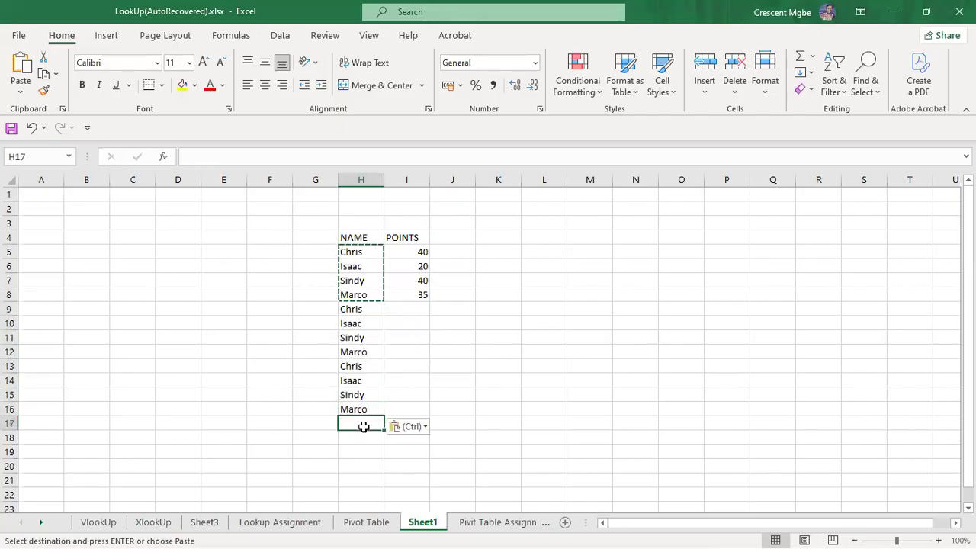
key("ctrl+v")
key("ctrl")
key("Escape")
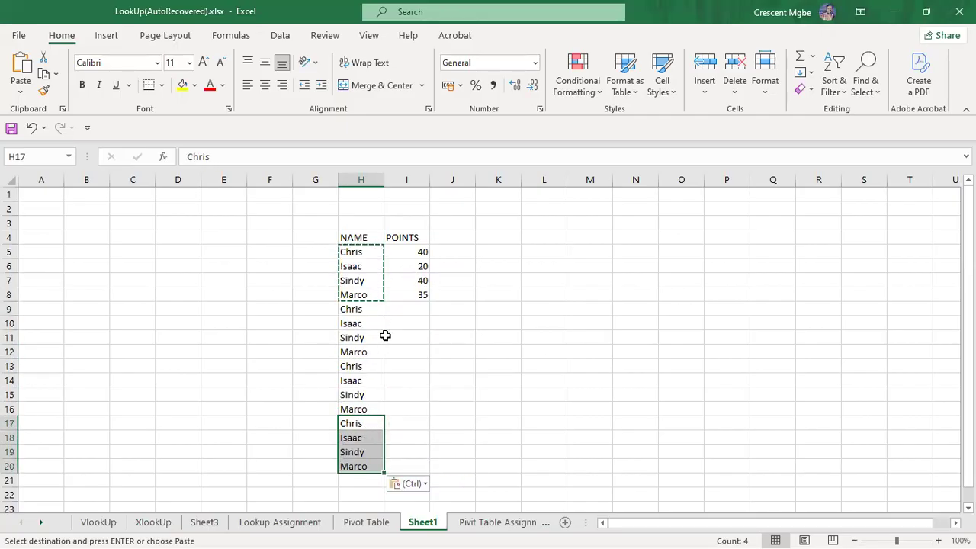
Step: Enter the points 20, 15, 29 and 50 in cells I9 to I12
left_click(420, 307)
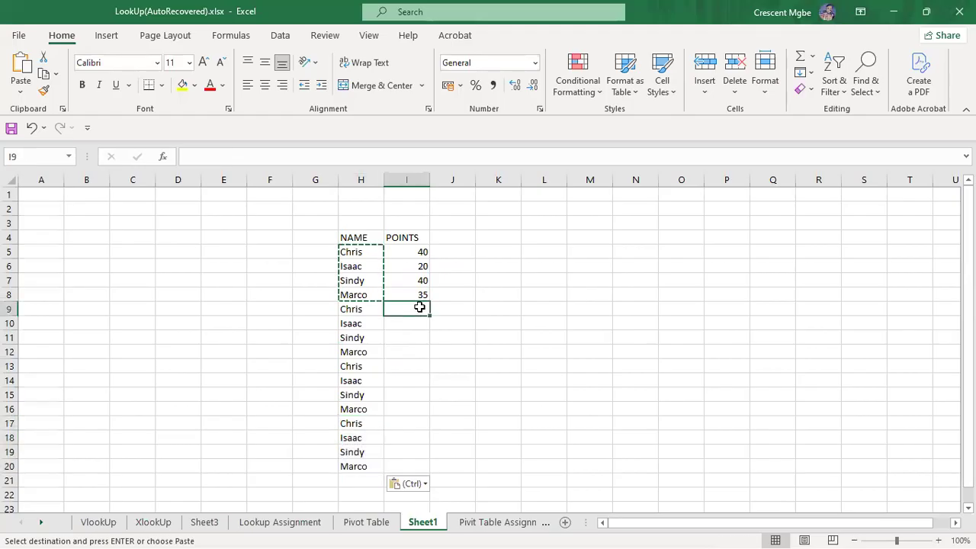
type("20")
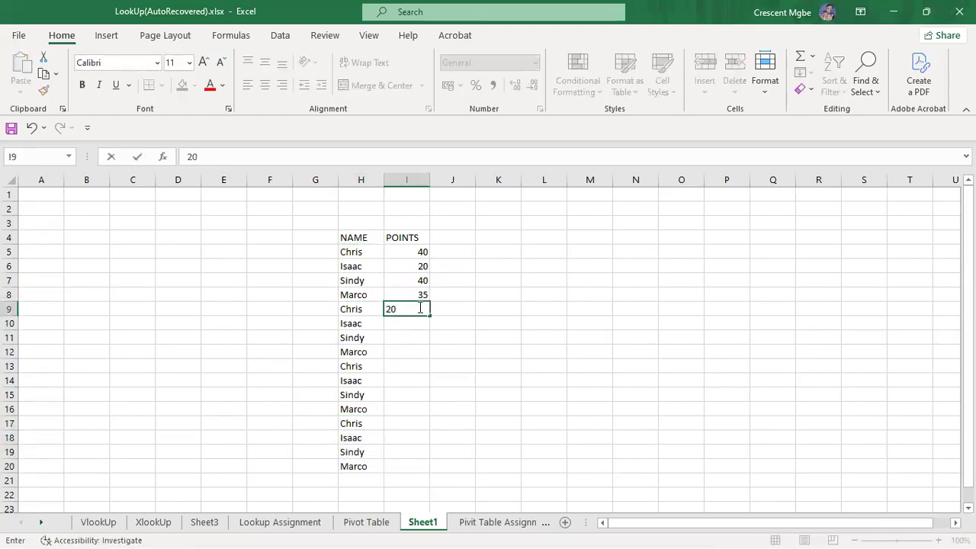
left_click(420, 324)
type("1")
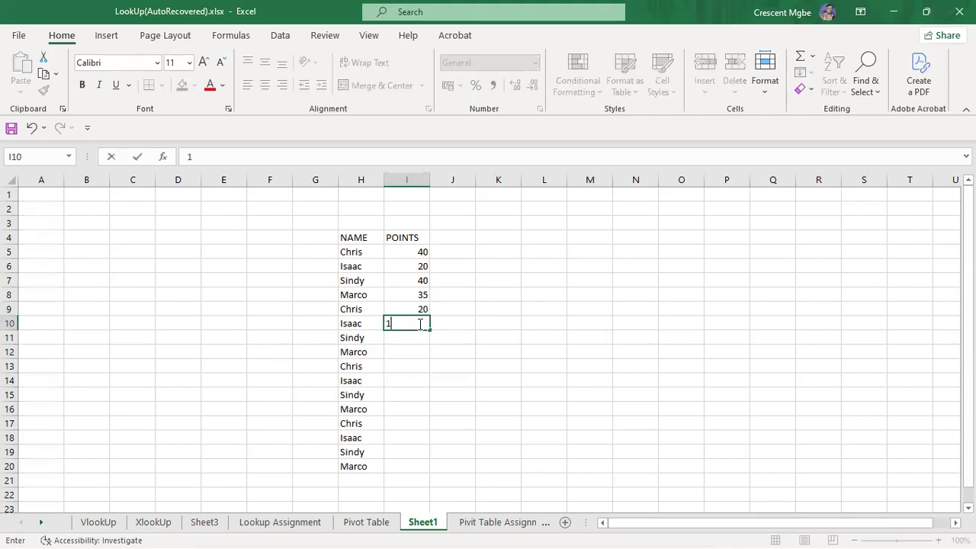
type("5")
left_click(410, 337)
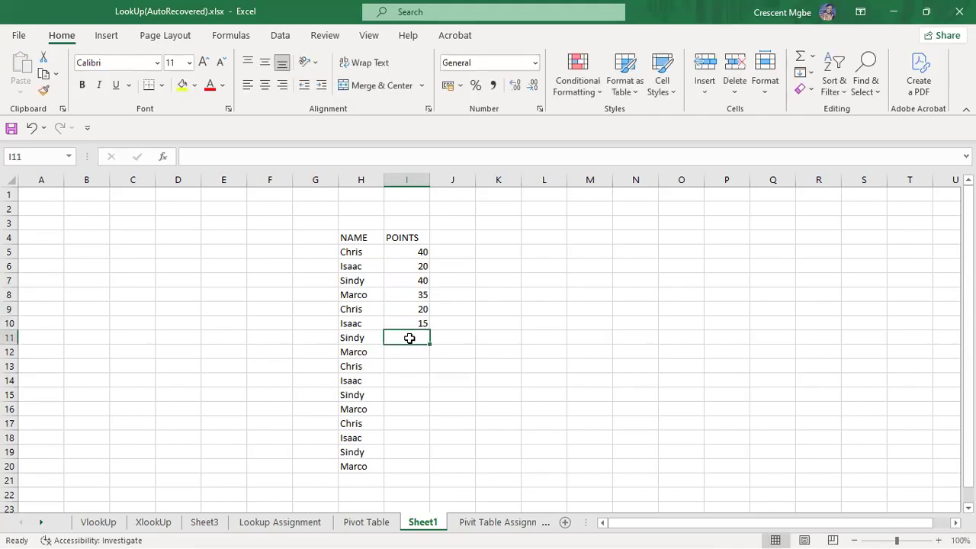
type("29")
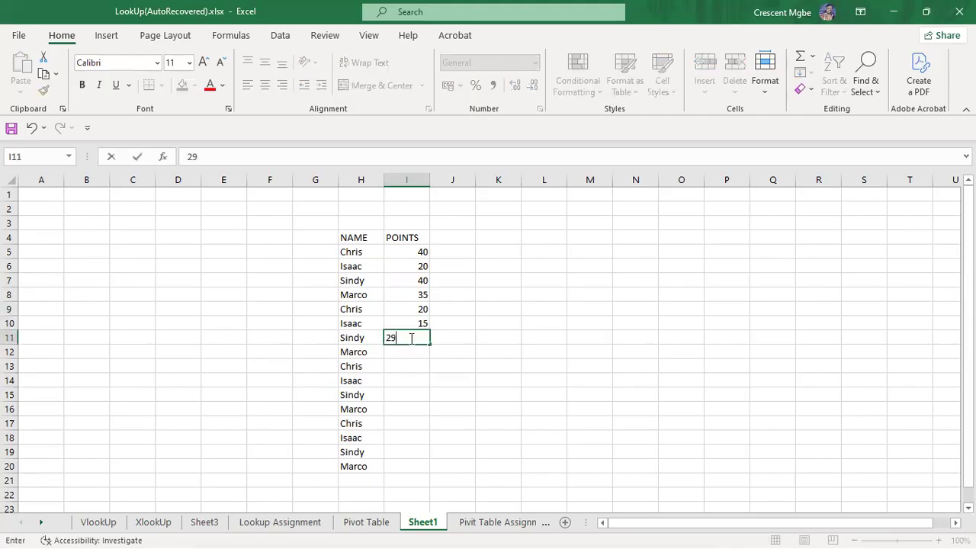
left_click(409, 351)
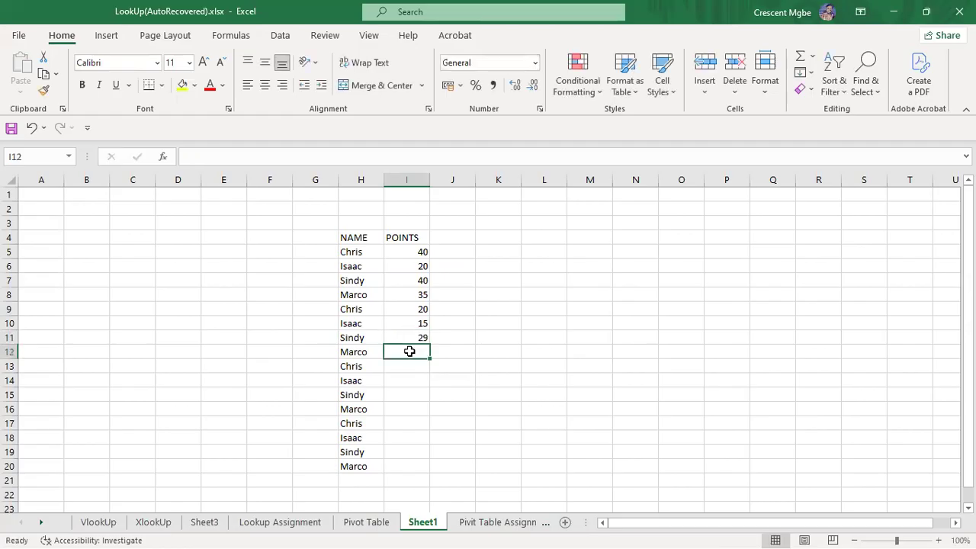
type("50")
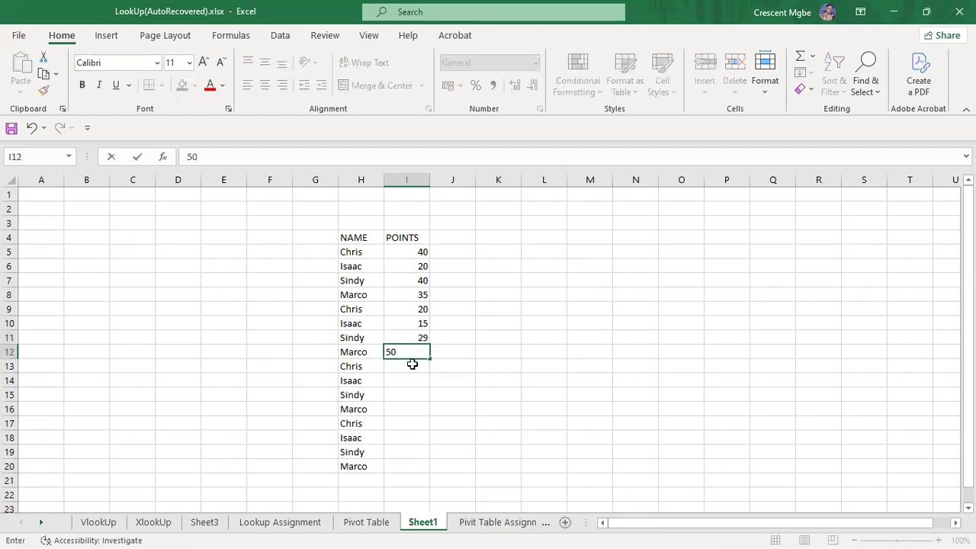
Step: Enter the points 39, 59, 40 and 20 in cells I13 to I16
left_click(412, 366)
type("39")
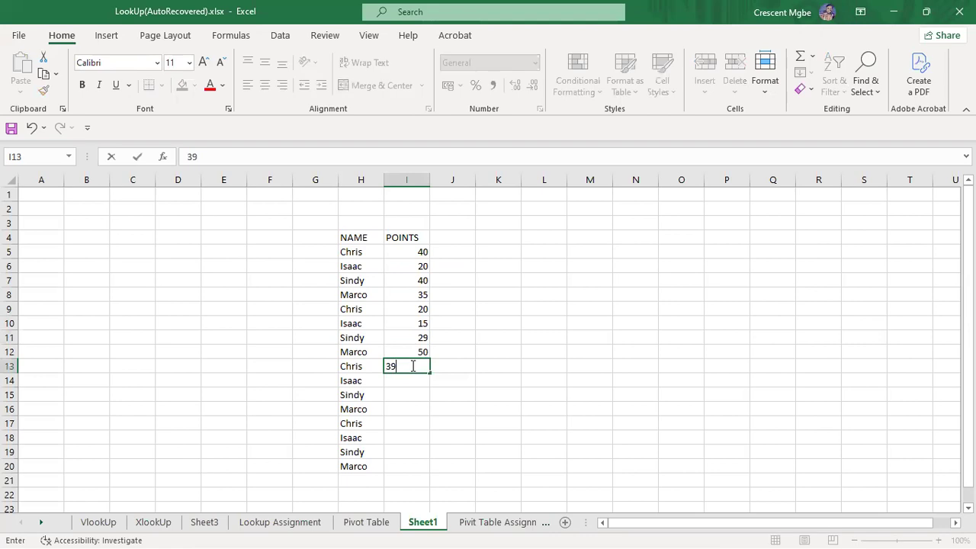
left_click(411, 381)
type("59")
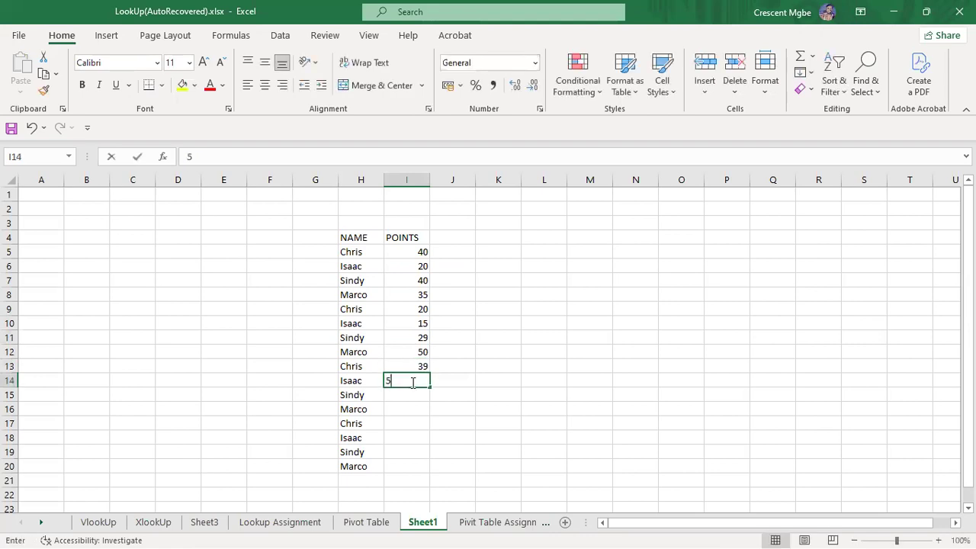
left_click(409, 401)
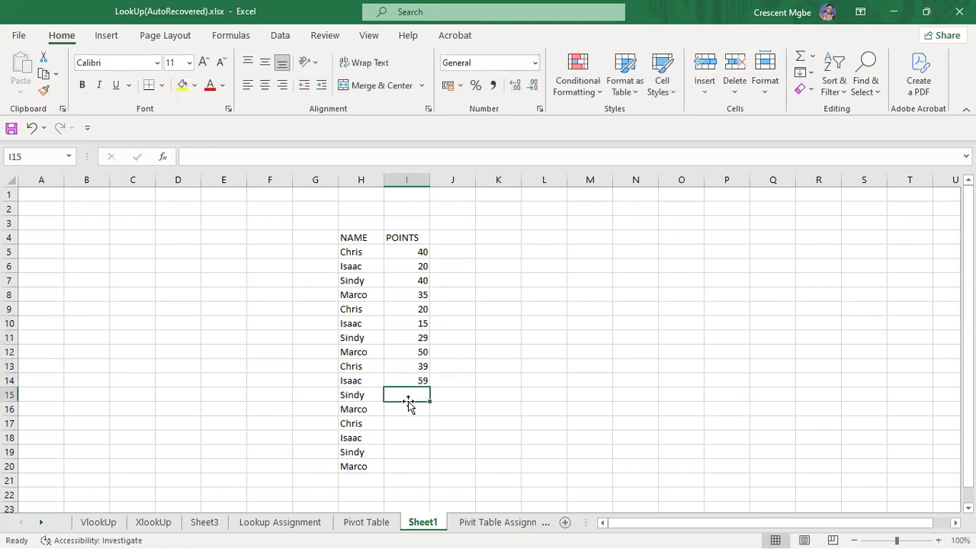
type("40")
left_click(404, 408)
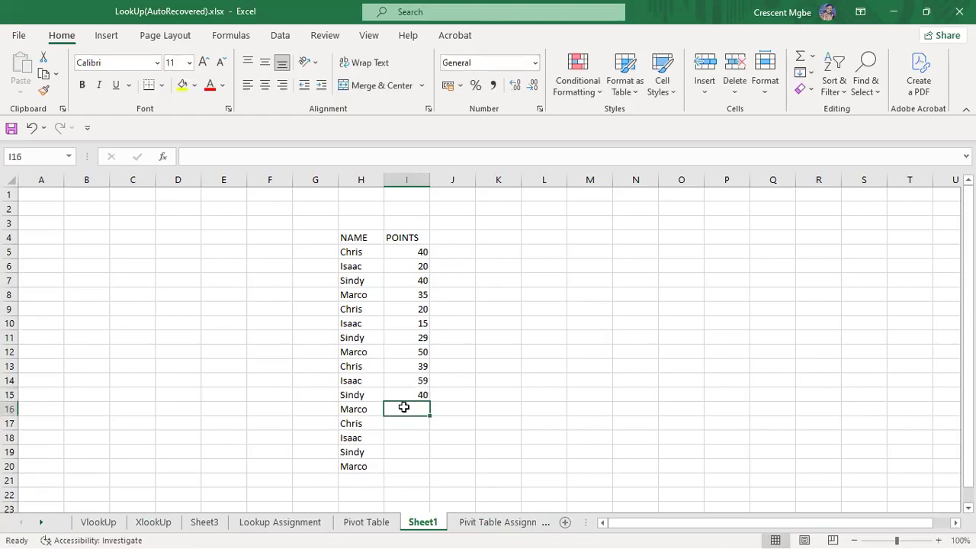
type("20")
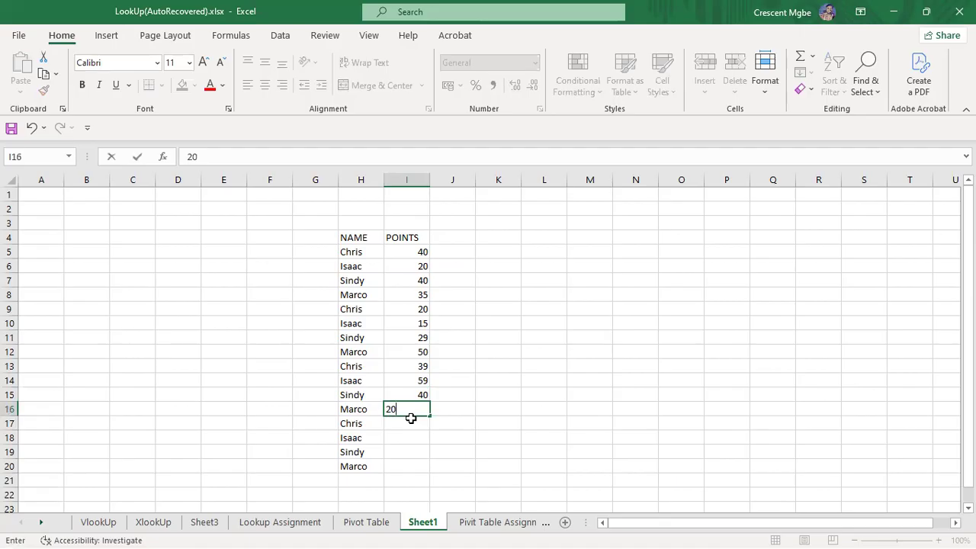
Step: Enter the points 30, 17, 19 and 30 in cells I17 to I20
left_click(410, 427)
type("30")
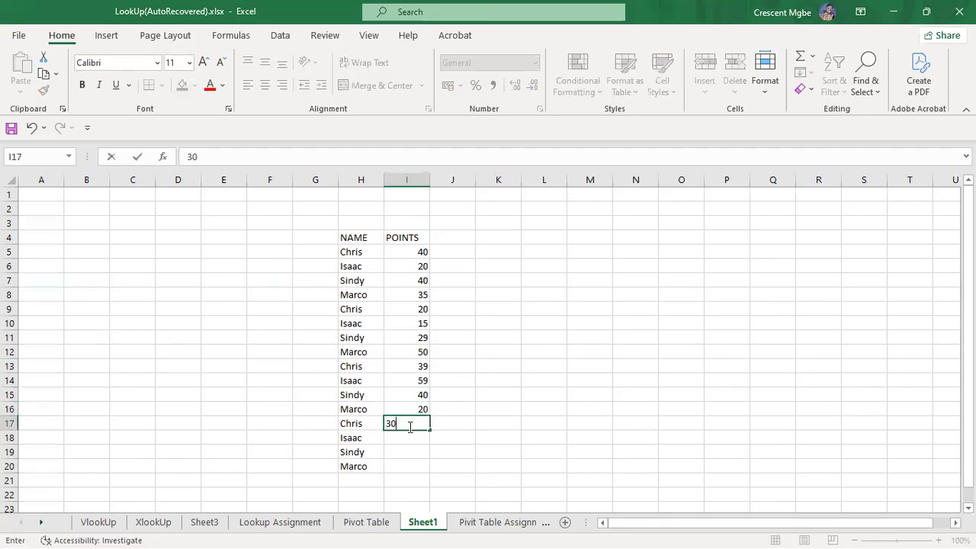
left_click(404, 438)
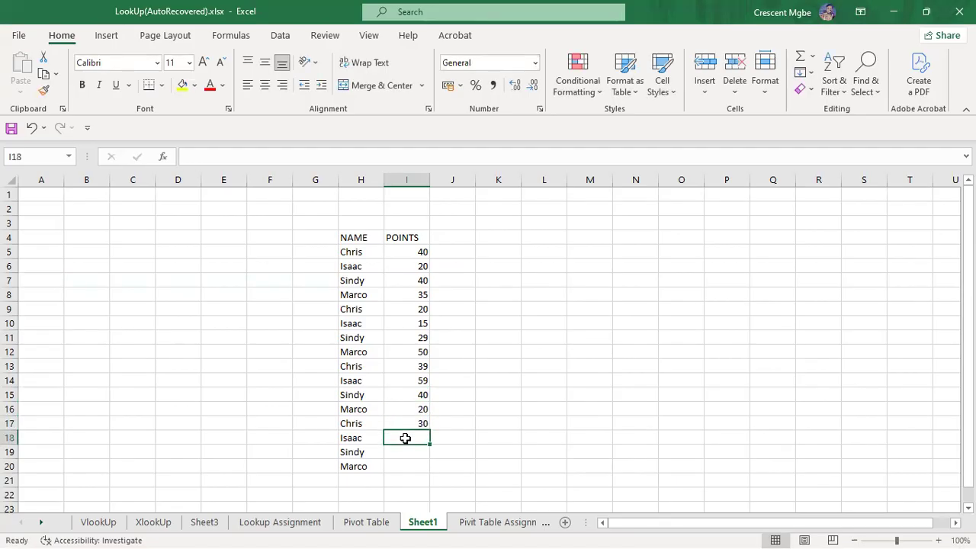
type("17")
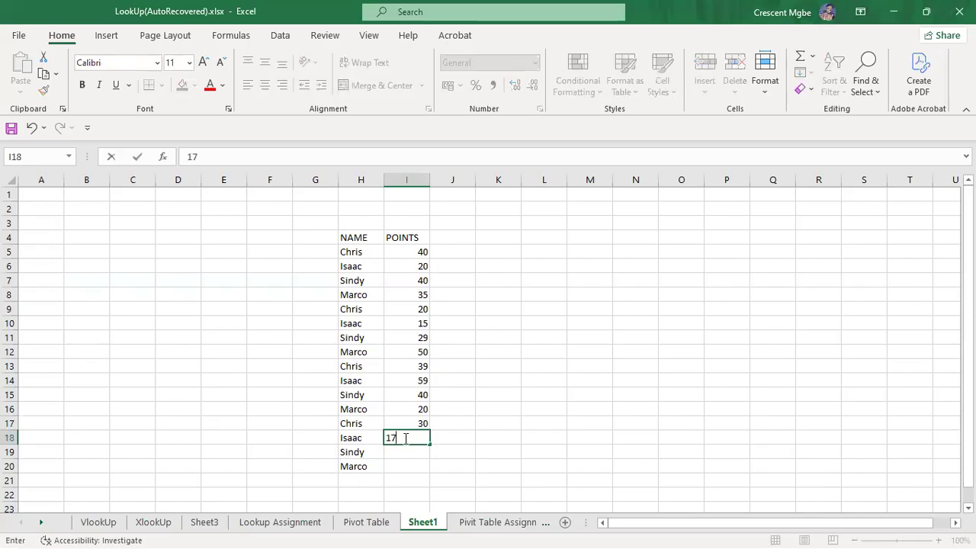
left_click(396, 452)
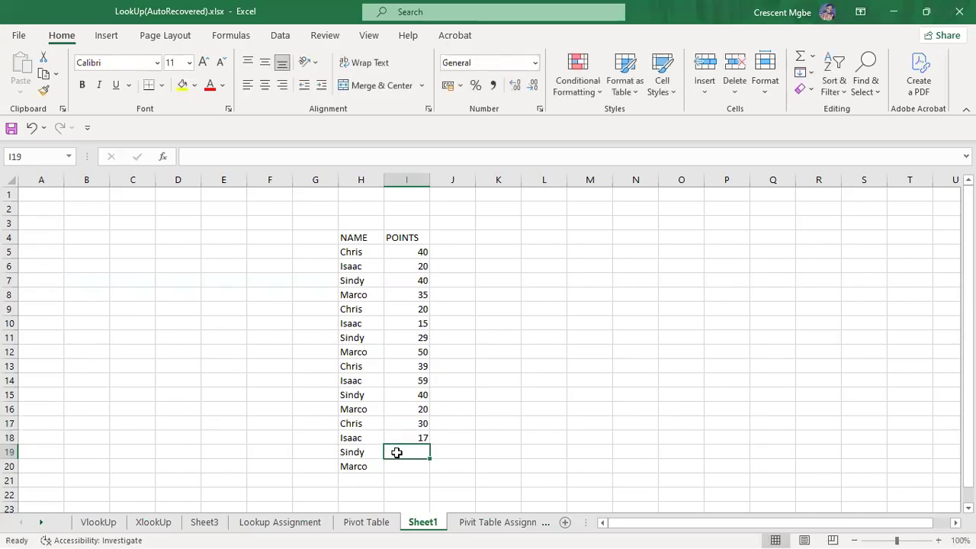
type("19")
left_click(405, 465)
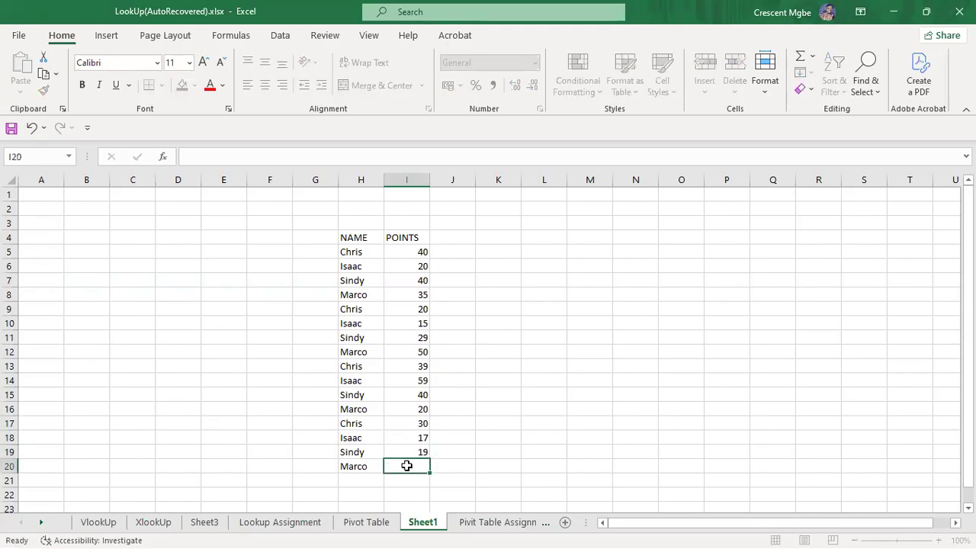
type("30")
Step: Examine the table in H4:I20, checking how the names repeat in column H and which points column I holds
mouse_move(320, 211)
left_mouse_down()
mouse_move(443, 439)
mouse_move(443, 476)
left_mouse_up()
left_click(578, 420)
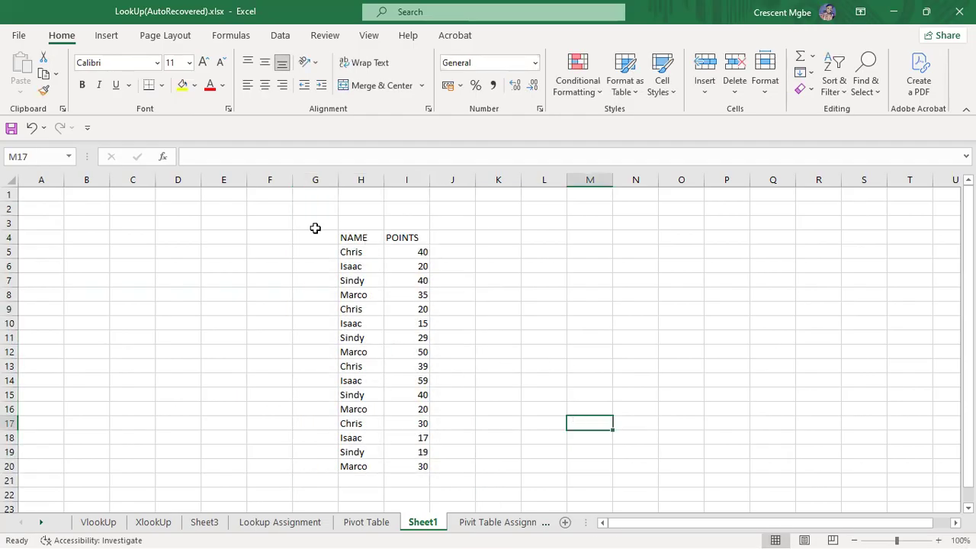
mouse_move(381, 227)
left_mouse_down()
mouse_move(477, 473)
mouse_move(469, 477)
left_mouse_up()
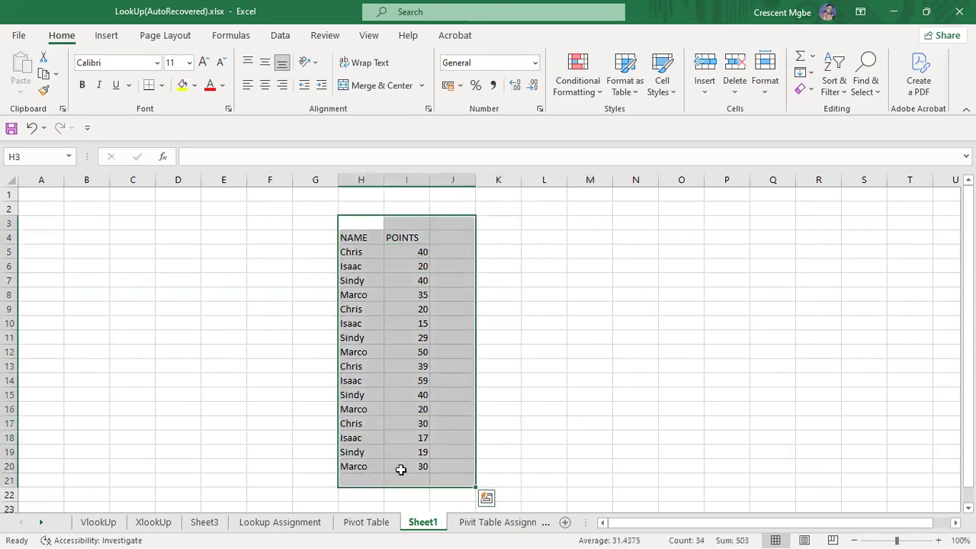
left_click(307, 348)
left_click(342, 254)
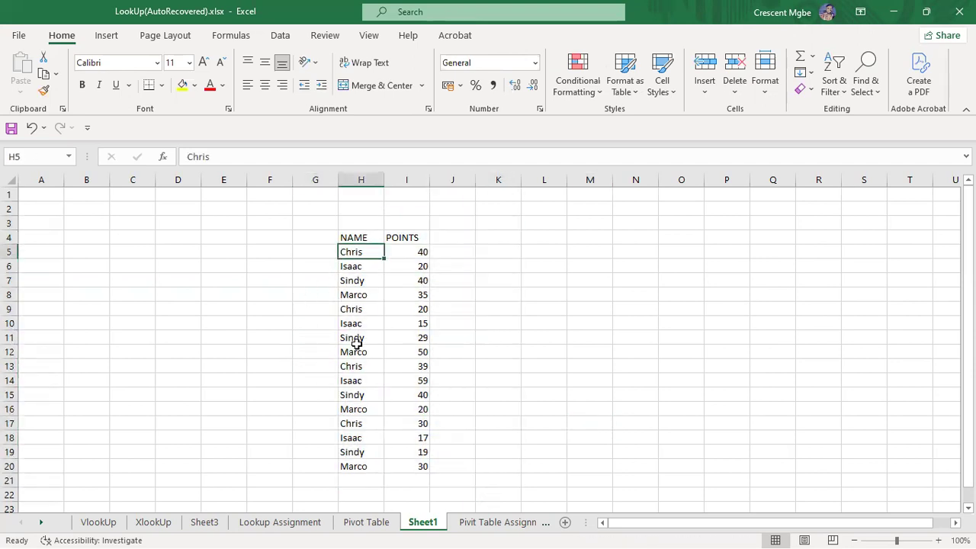
left_click(354, 310)
left_click(355, 425)
left_click(356, 369)
left_click(355, 269)
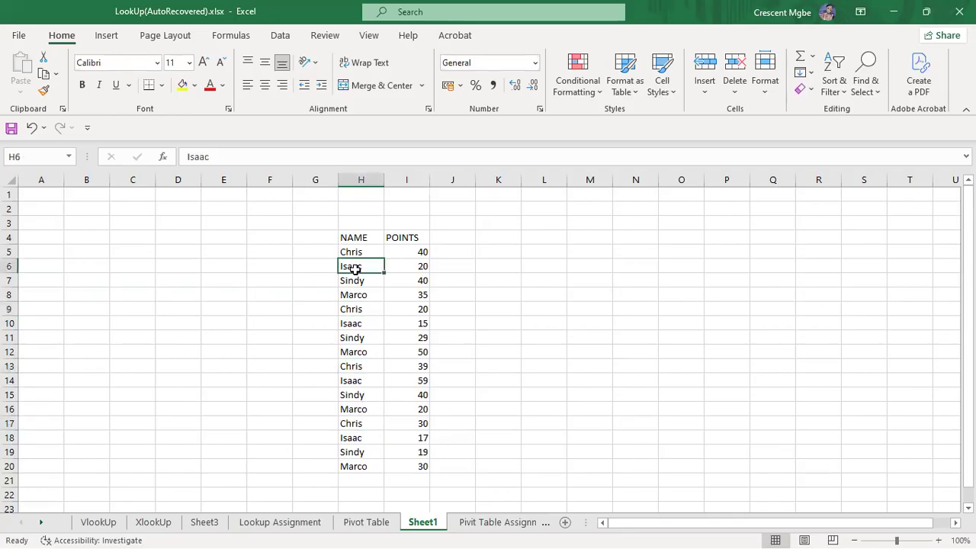
left_click(590, 293)
left_click_drag(268, 236, 462, 475)
left_click(523, 339)
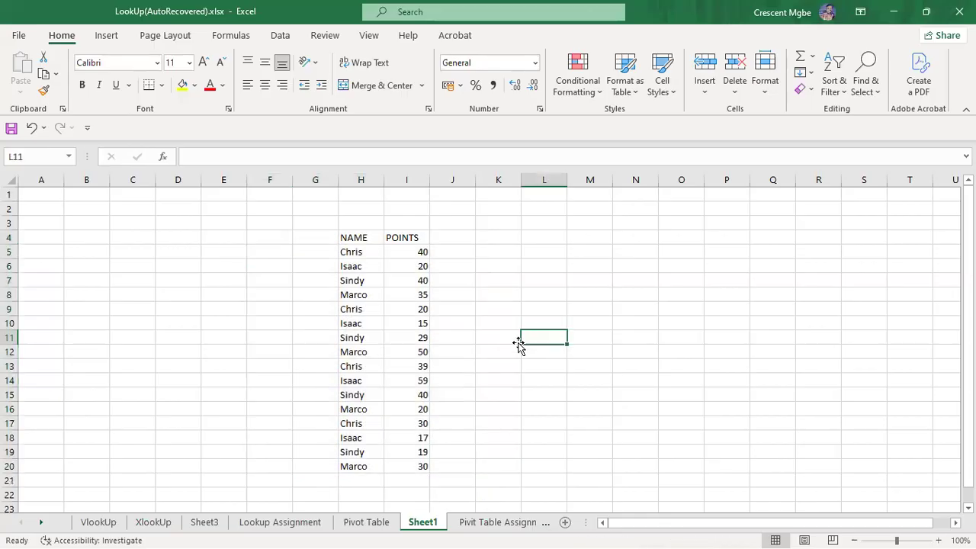
left_click(419, 481)
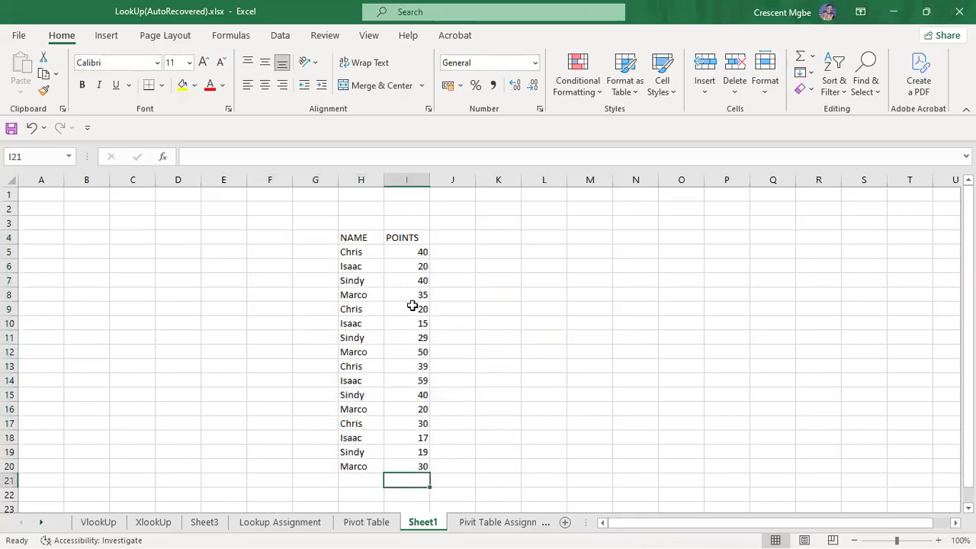
left_click_drag(420, 254, 420, 466)
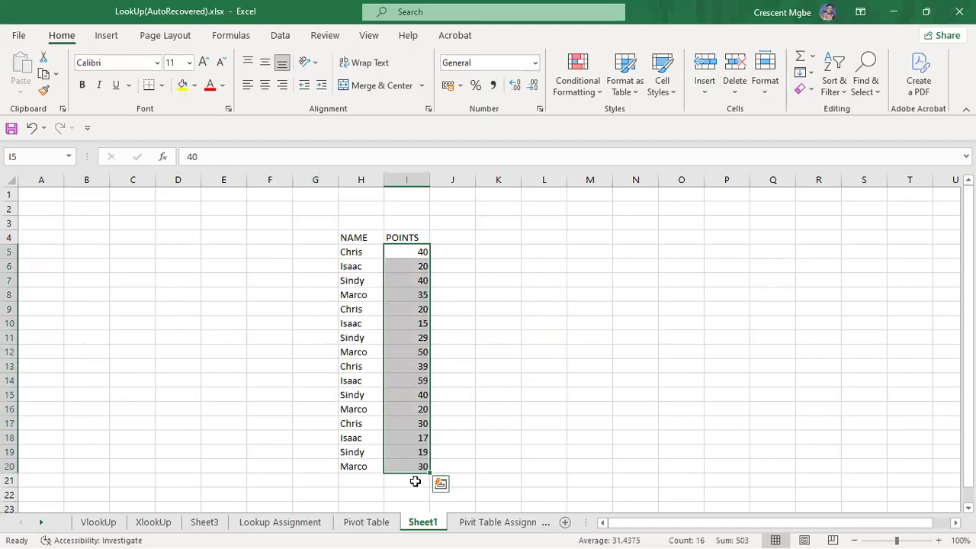
left_click(416, 481)
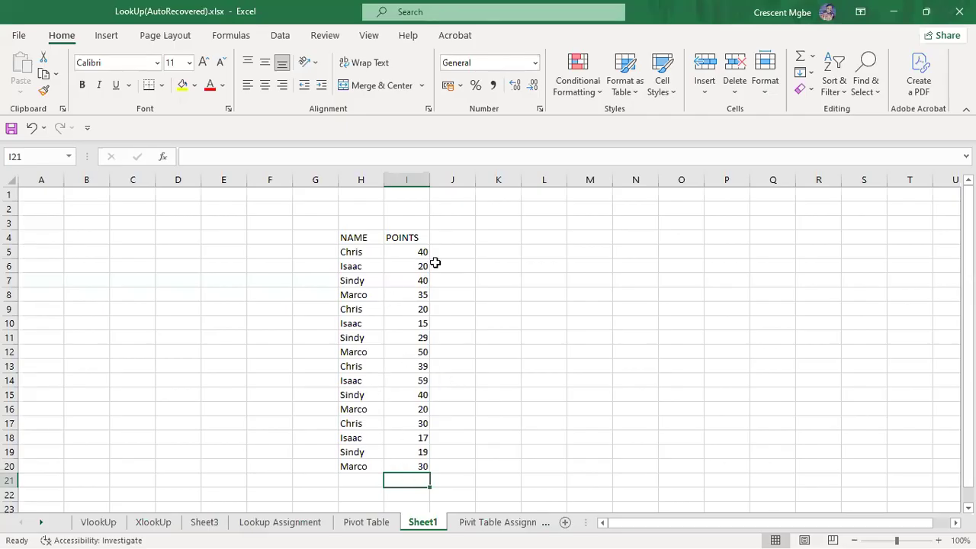
left_click_drag(312, 229, 440, 472)
left_click(610, 323)
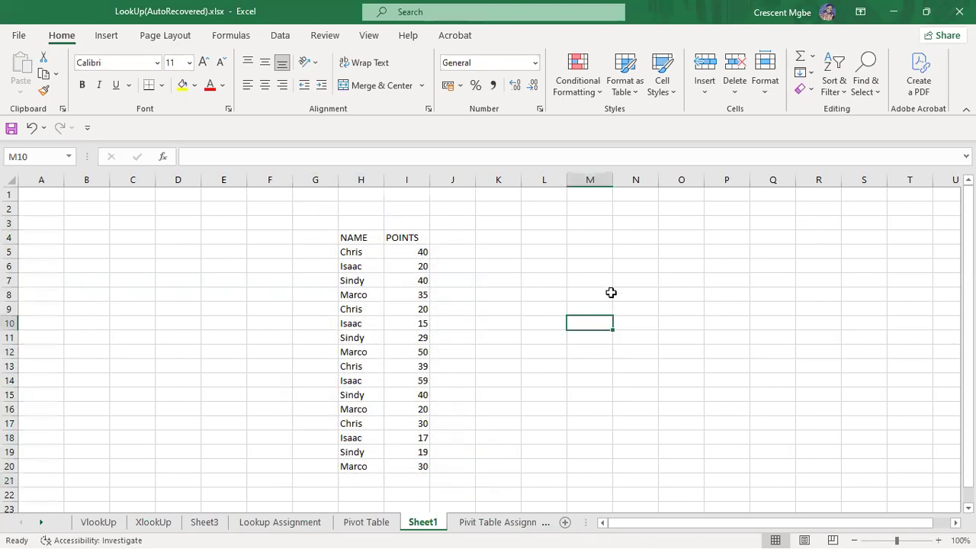
Step: Add the headers "name" in N6 and "points" in O6 for a separate summary table
left_click(642, 263)
type("name")
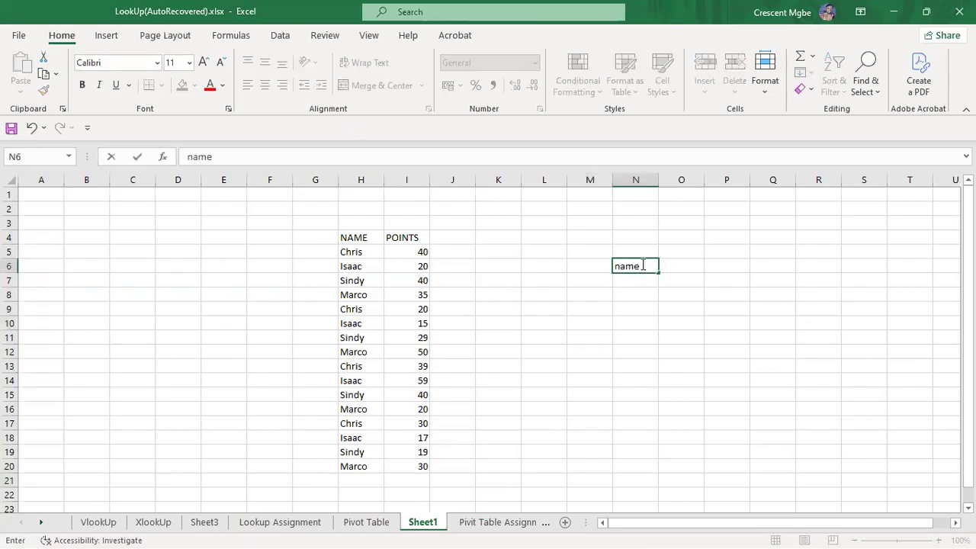
left_click(684, 264)
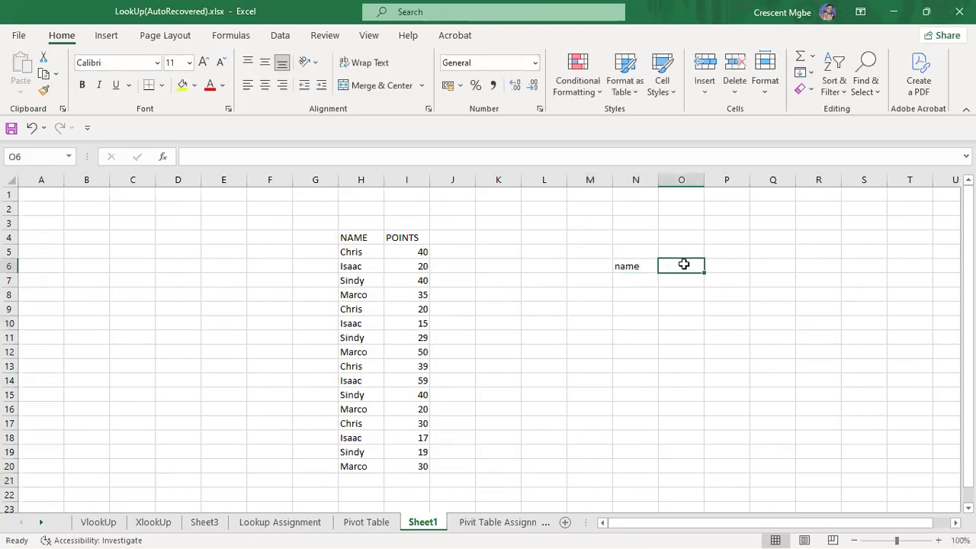
type("points")
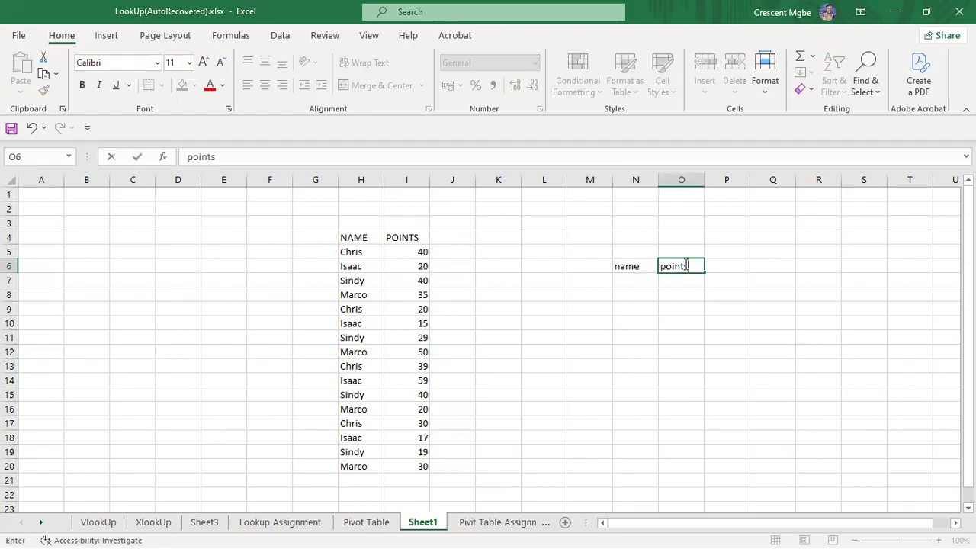
left_click(629, 282)
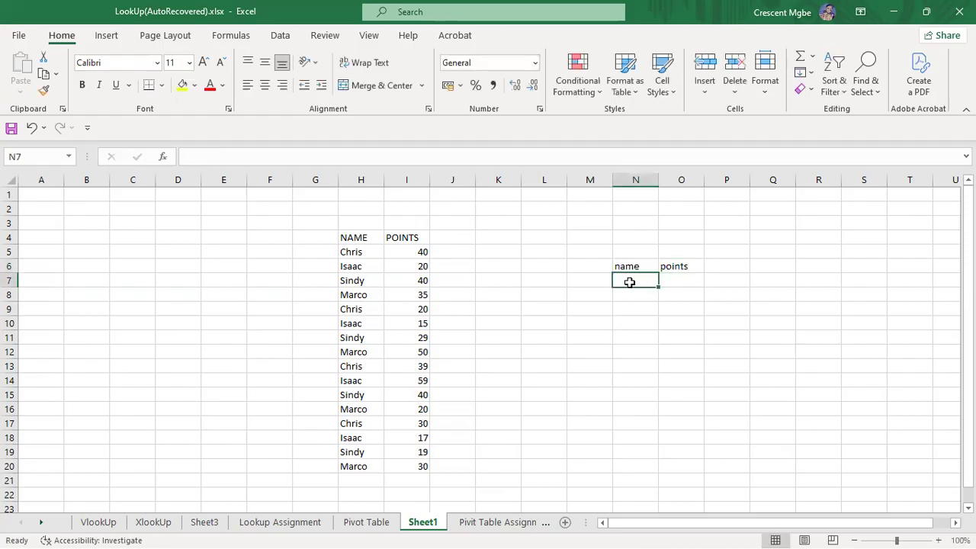
type("Chris")
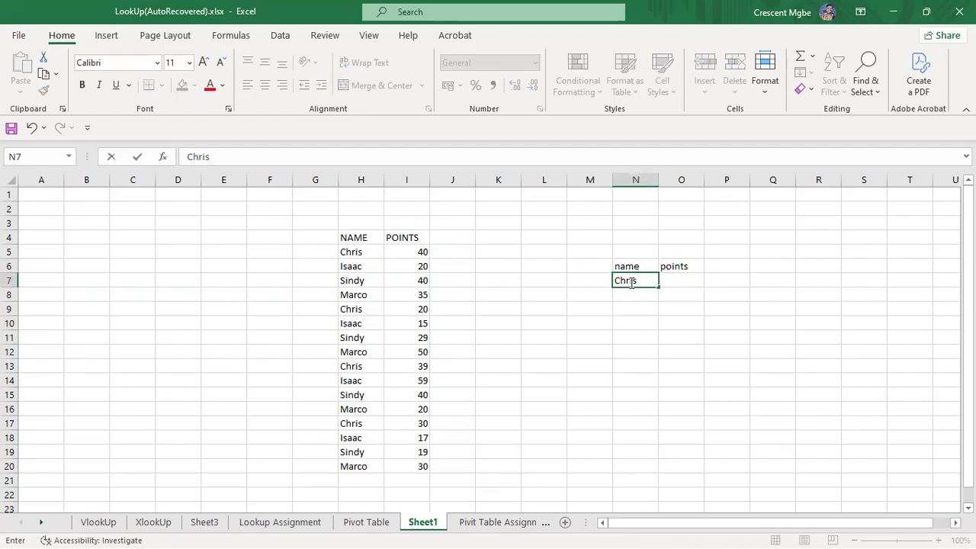
key("BackSpace")
key("BackSpace")
key("BackSpace")
left_click(691, 350)
left_click(637, 277)
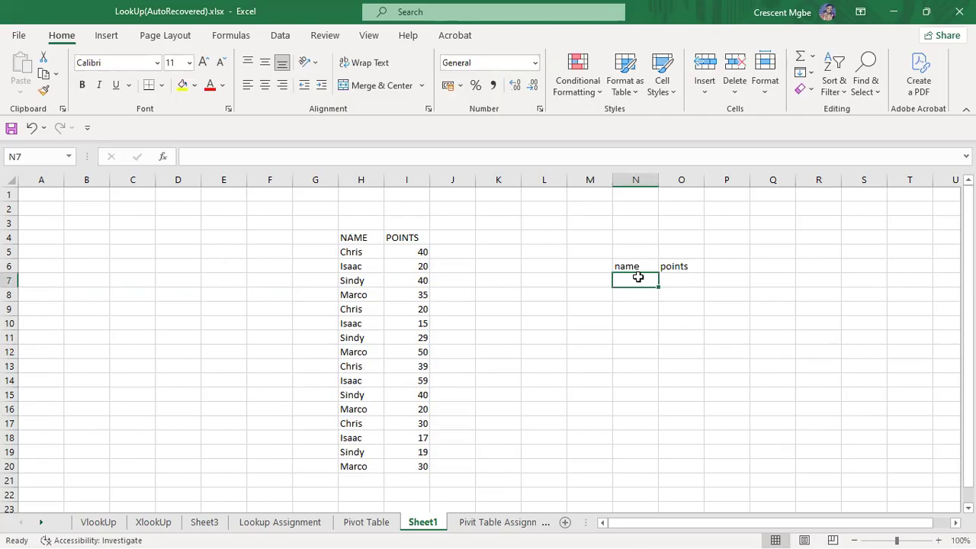
Step: Copy the four names in H5:H8 and paste them under the name header, starting at N7
left_click_drag(358, 252, 358, 297)
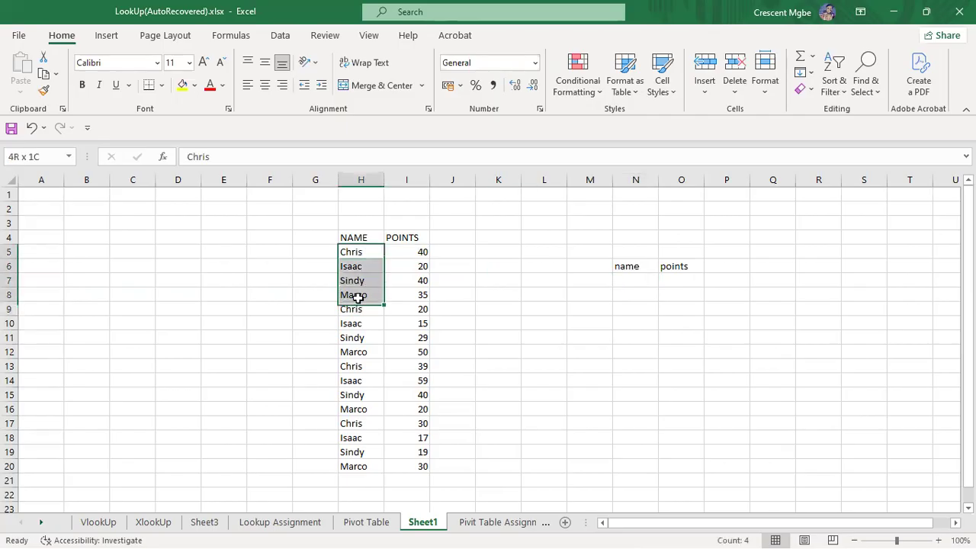
key("ctrl+c")
key("ctrl+q")
left_click(627, 282)
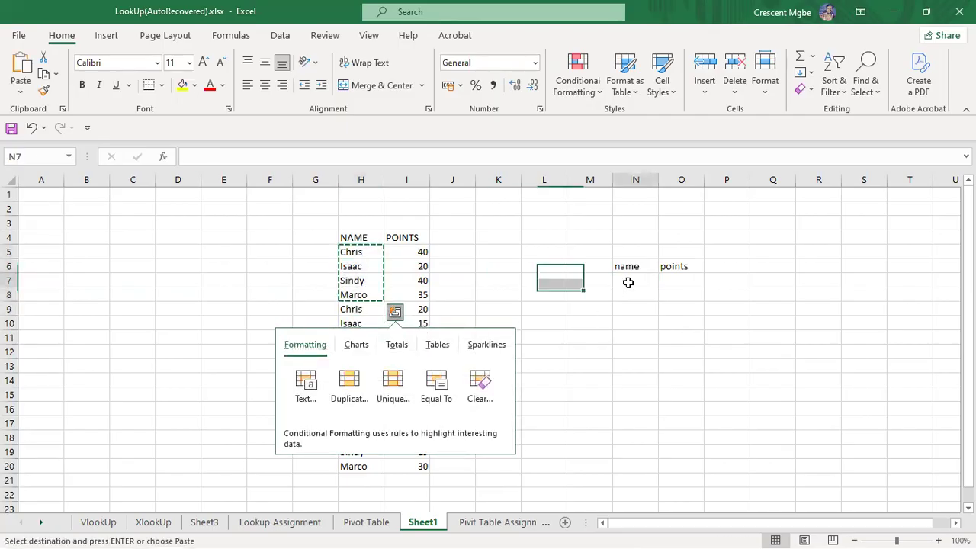
key("ctrl+v")
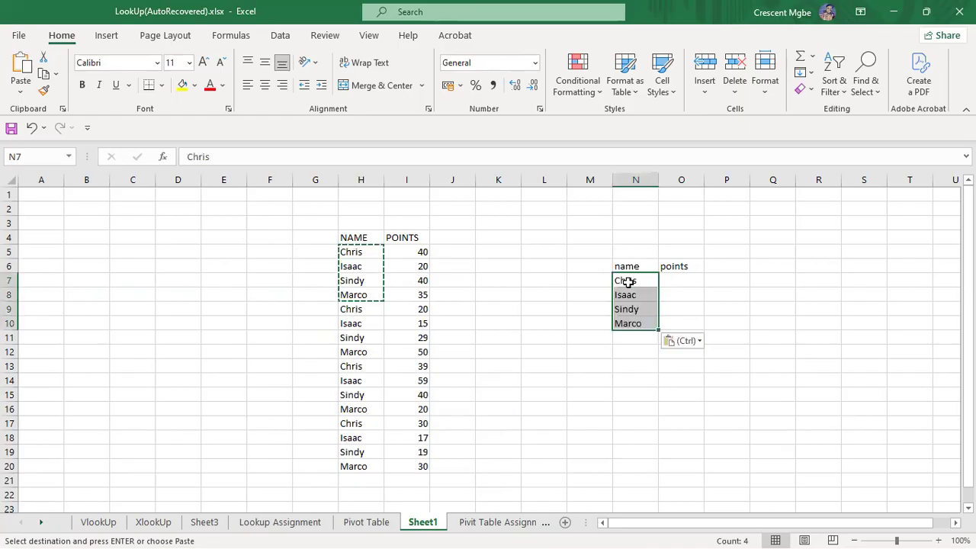
left_click(782, 289)
Step: Check the first person's name in H5 and that person's points in I5 and I9
left_click(543, 364)
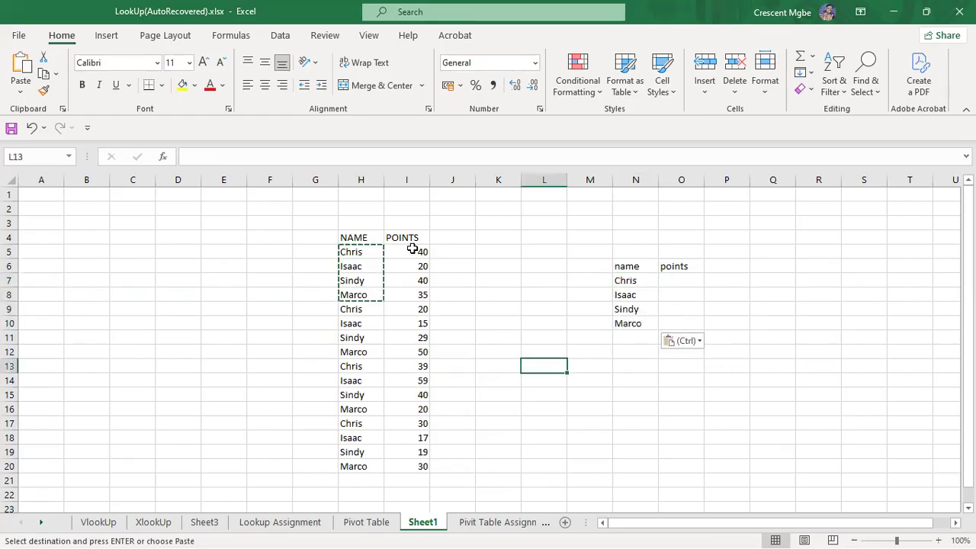
left_click(372, 254)
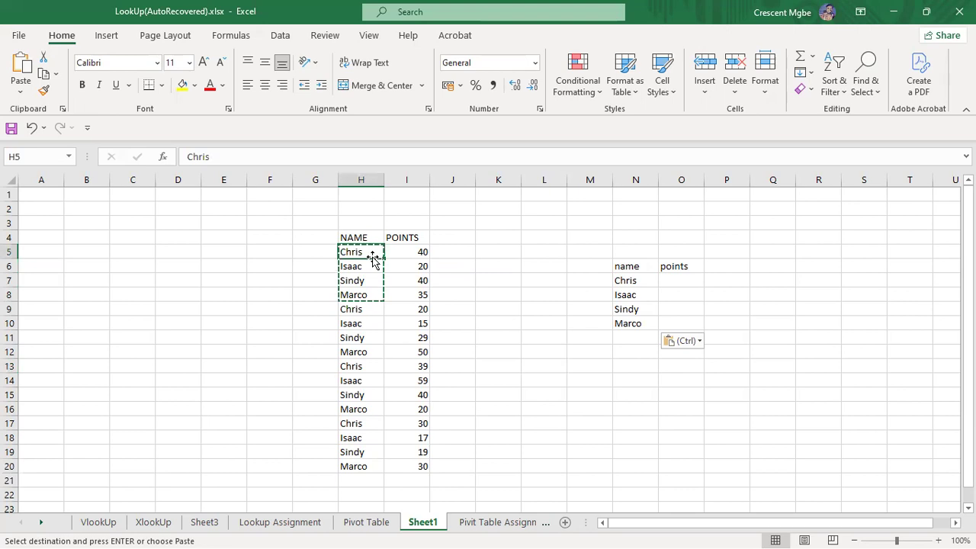
double_click(370, 253)
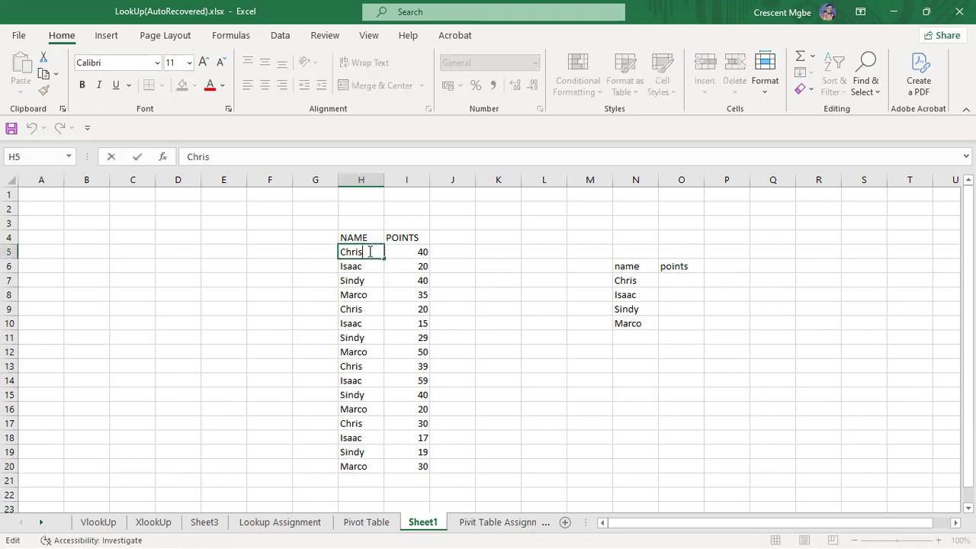
left_click(461, 255)
left_click(418, 253)
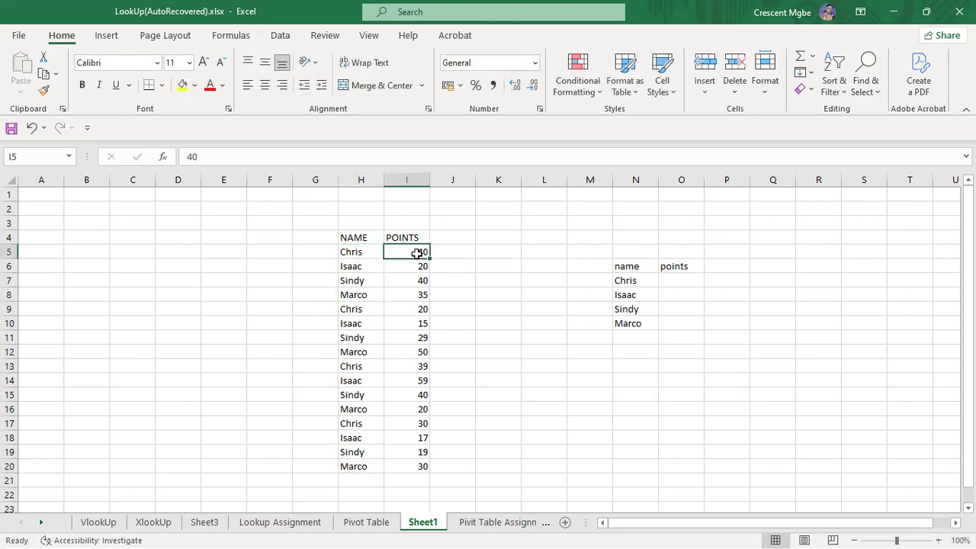
left_click(422, 306)
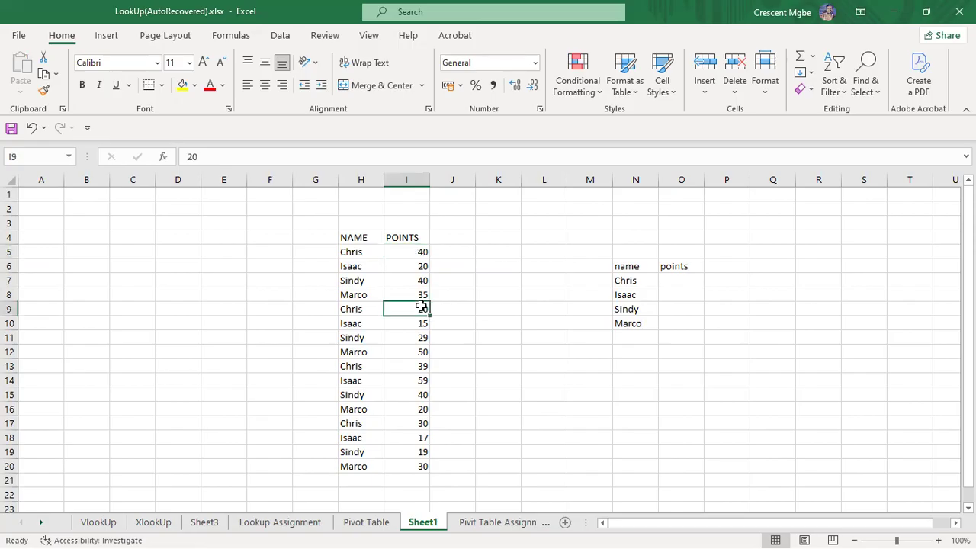
Step: Total the first person's points in O7 with the formula =SUM(I5,I9,I13,I17)
left_click(675, 280)
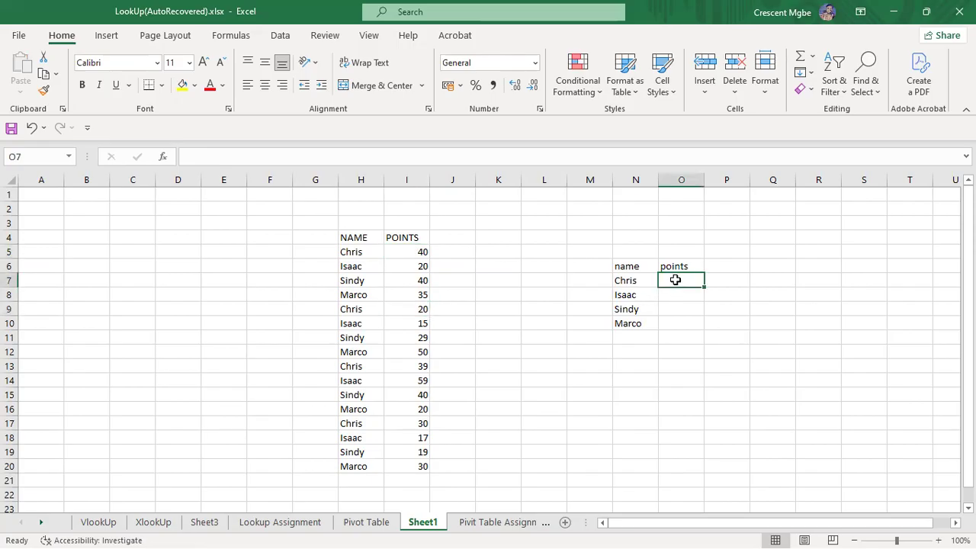
type("sum")
key("BackSpace")
key("BackSpace")
key("BackSpace")
type("=s")
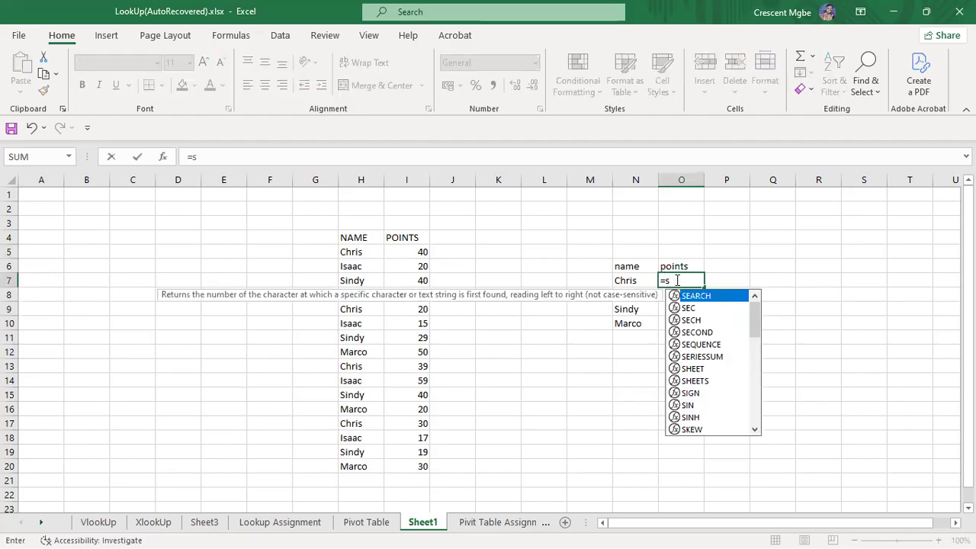
type("um")
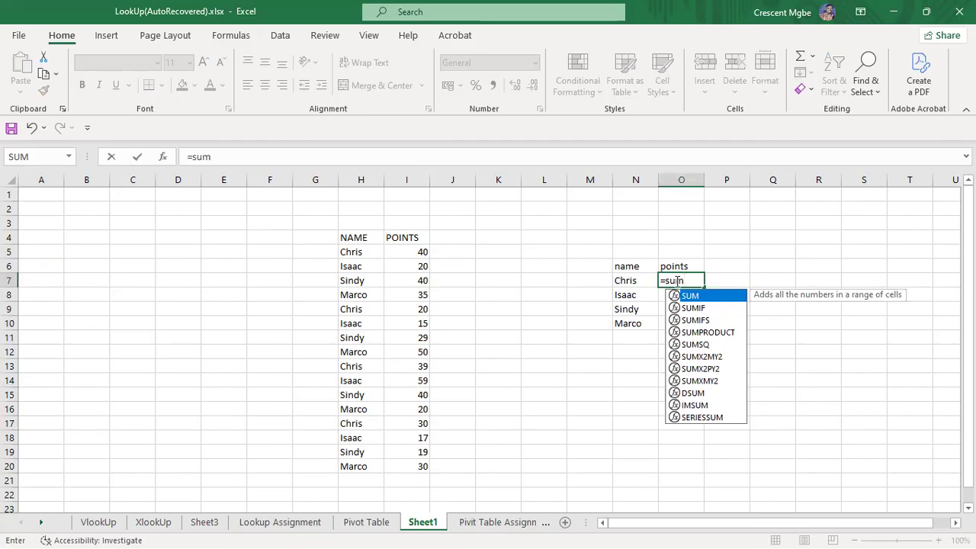
key("Tab")
left_click(411, 251)
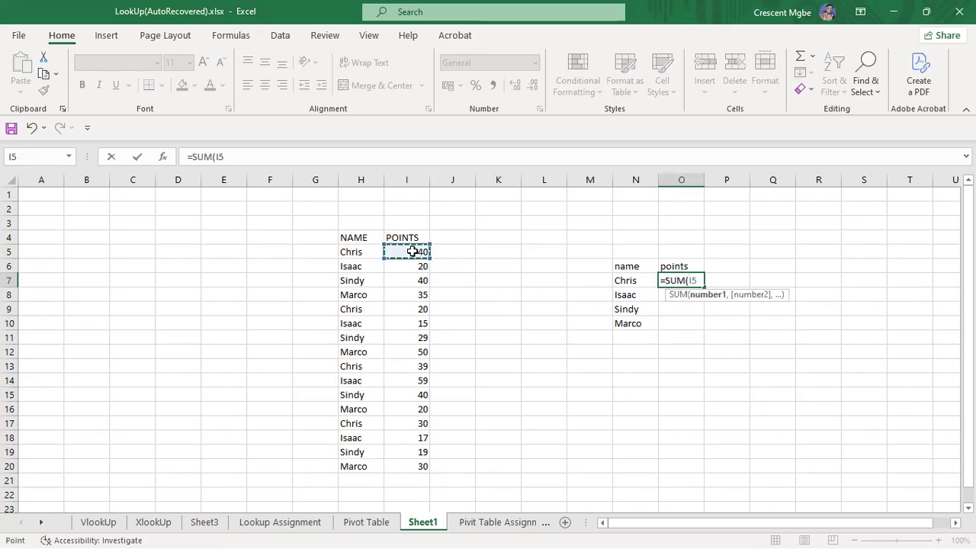
type(",")
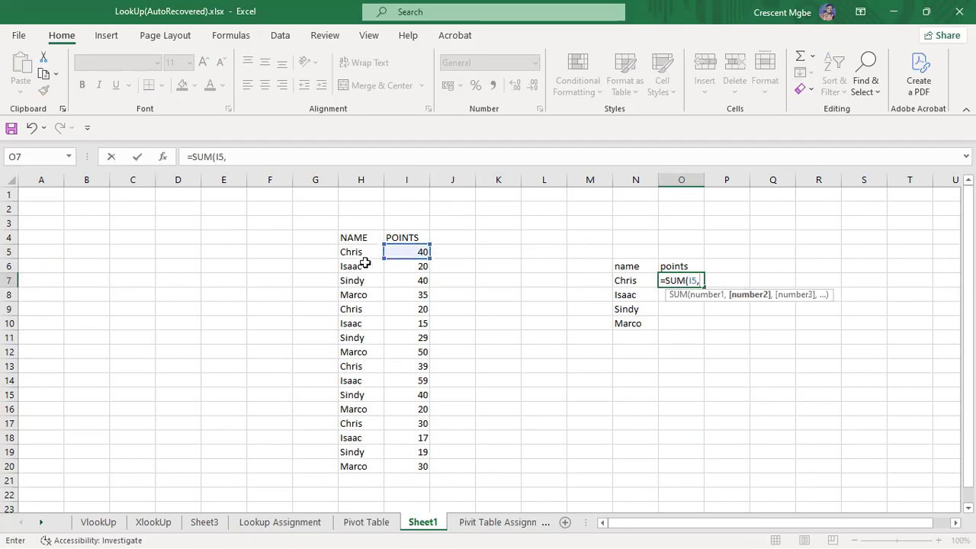
left_click(416, 309)
type(",")
left_click(414, 366)
type(",")
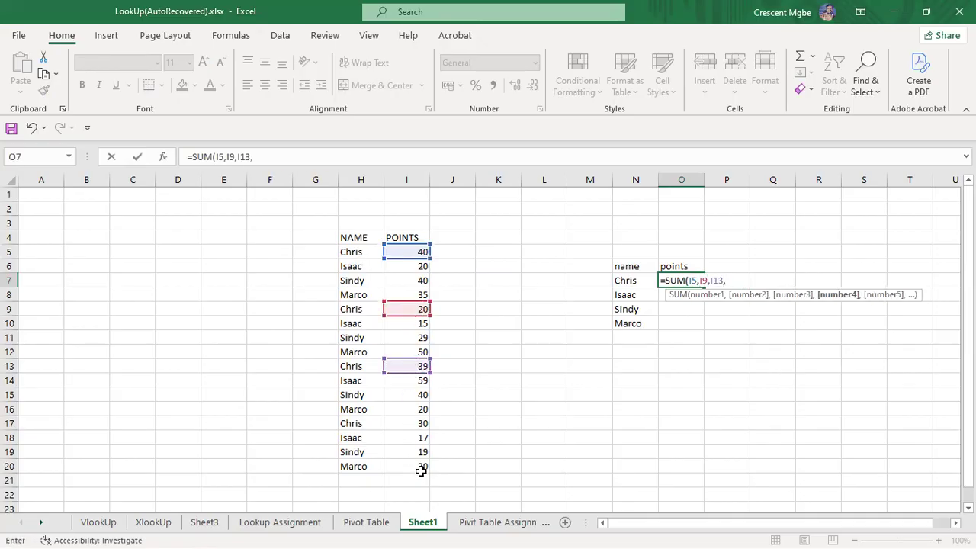
left_click(420, 424)
key("Return")
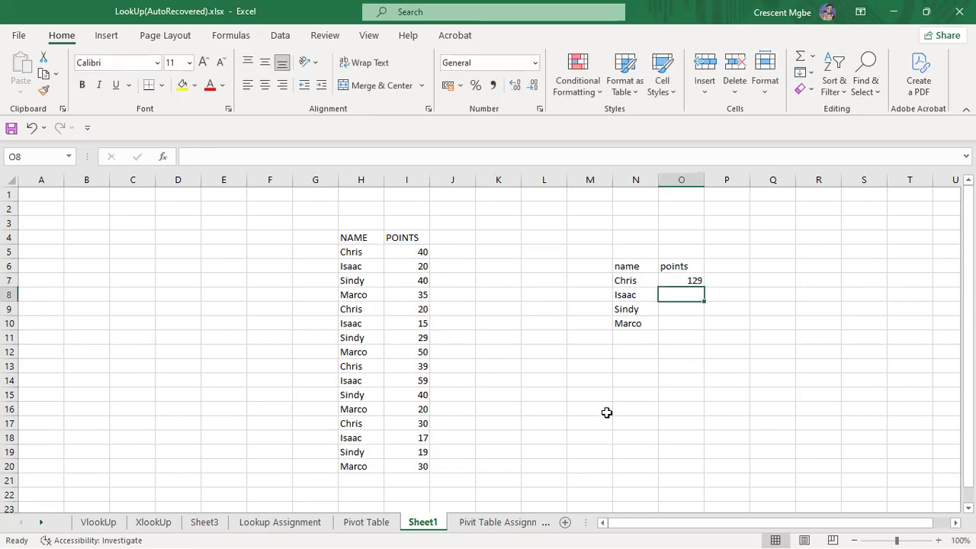
Step: Total the second person's points in O8 with the formula =SUM(I6,I10,I14,I18,)
type("=sum")
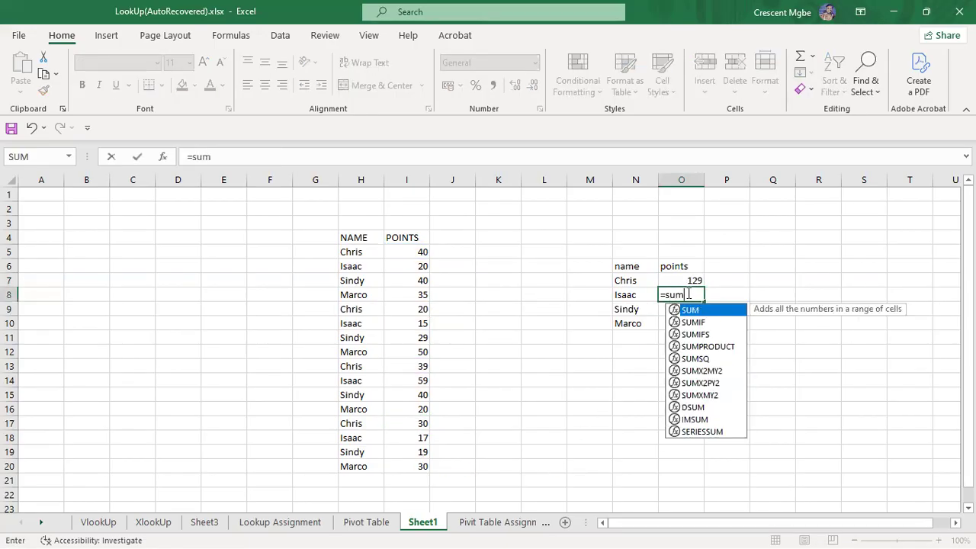
key("Tab")
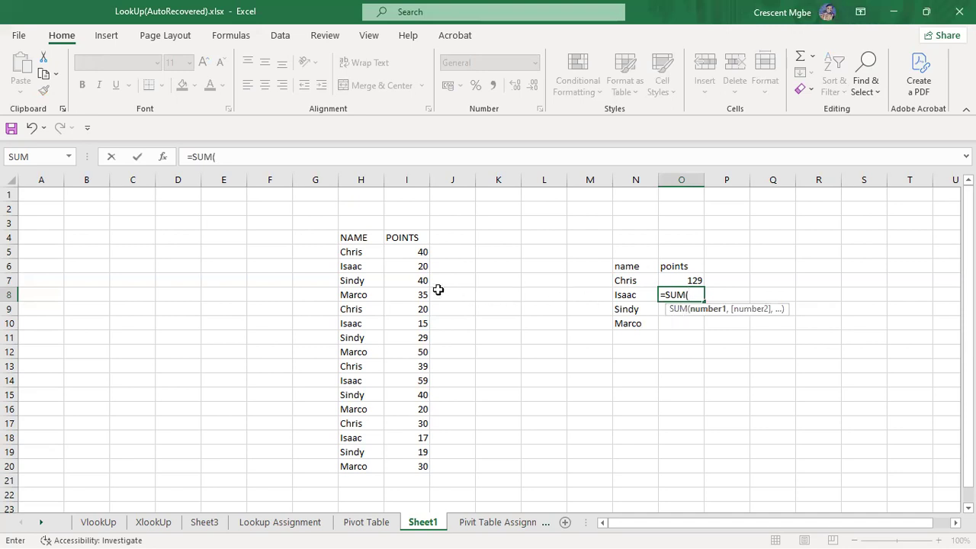
left_click(412, 266)
type(",")
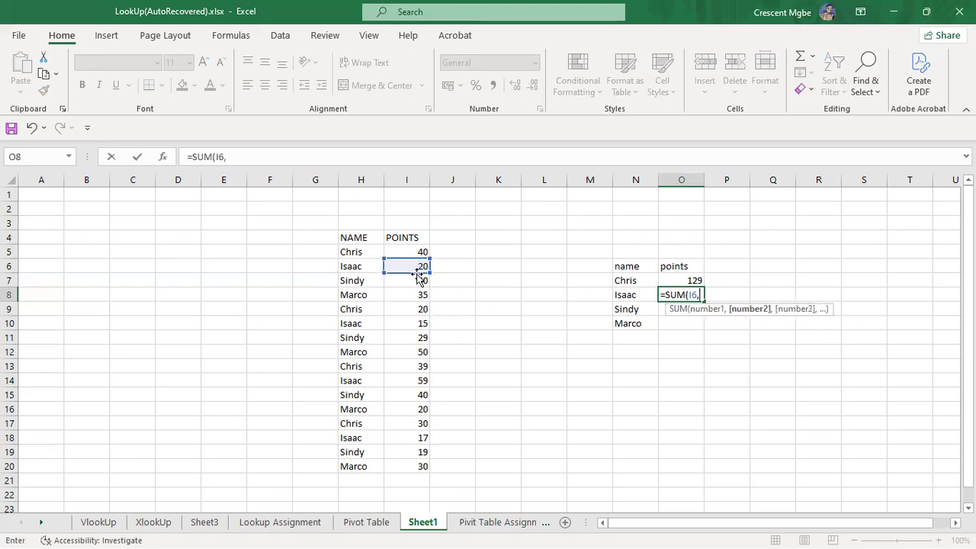
left_click(413, 323)
type(",")
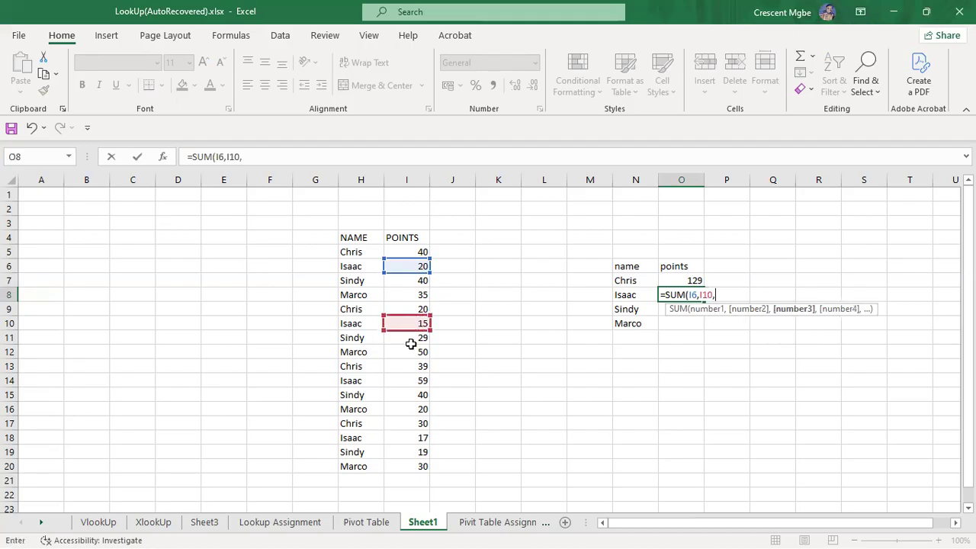
left_click(414, 381)
type(",")
left_click(413, 439)
type(",")
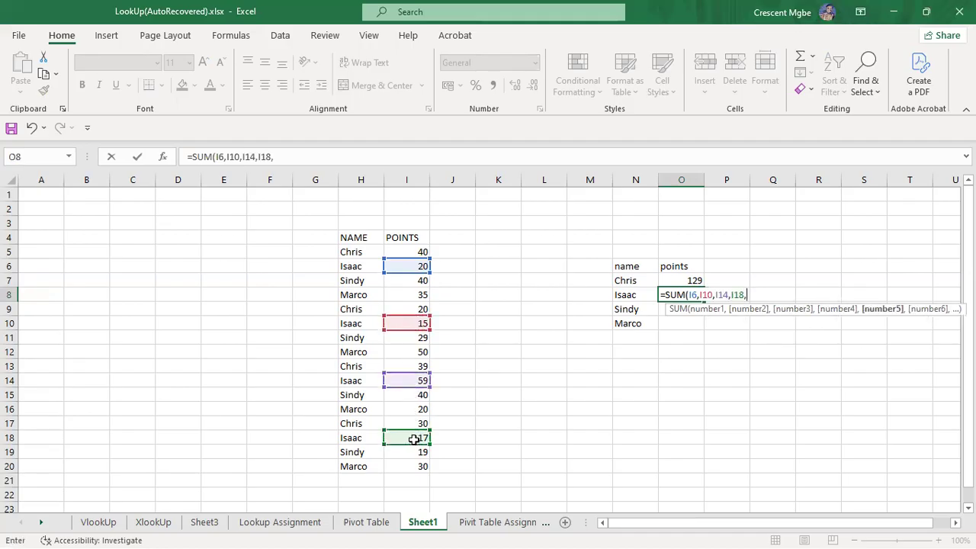
key("Return")
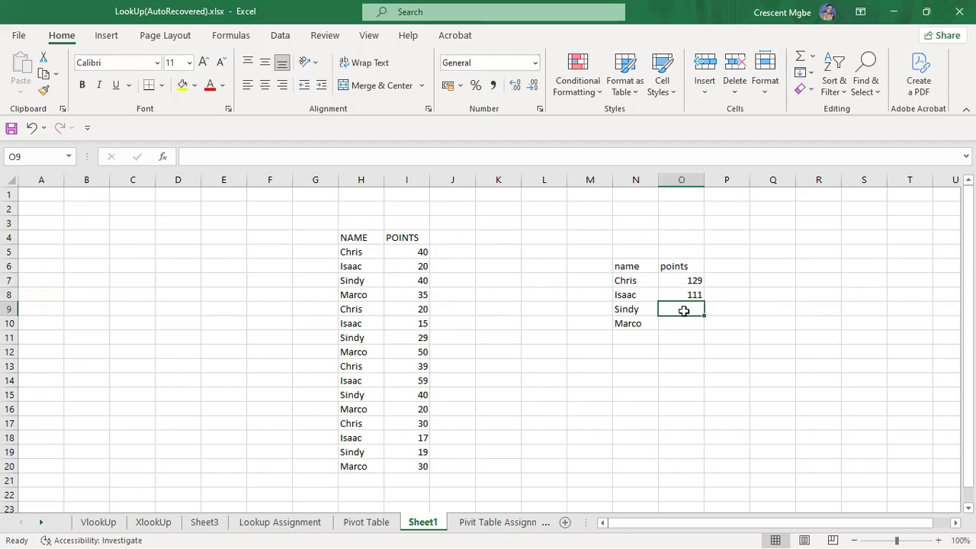
Step: Total the third person's points in O9 with the formula =SUM(I7,I11,I15,I19,)
type("=sum")
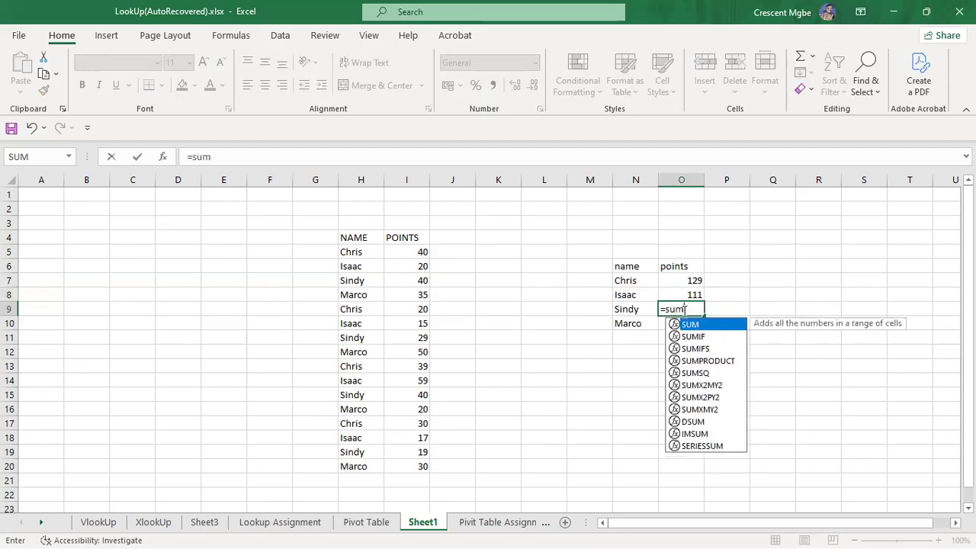
key("Tab")
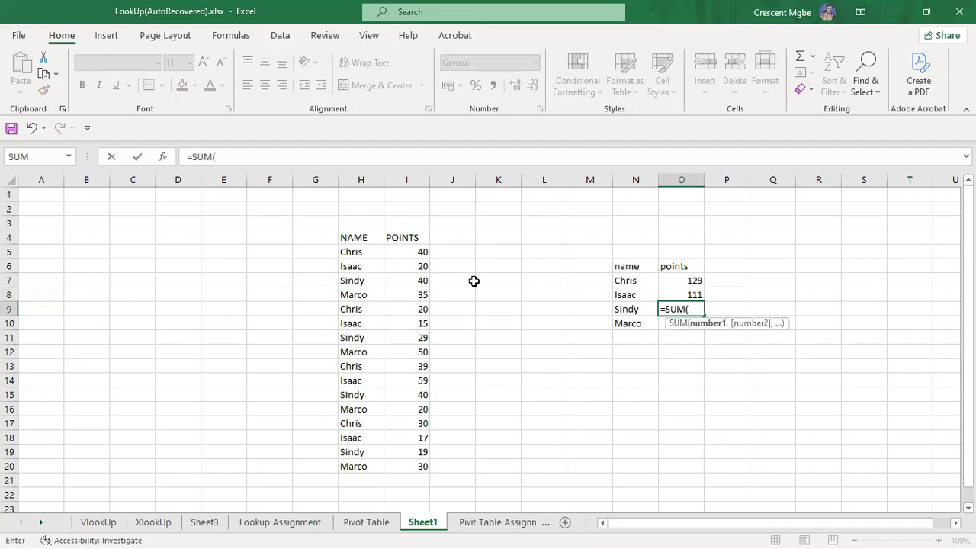
left_click(417, 279)
type(",")
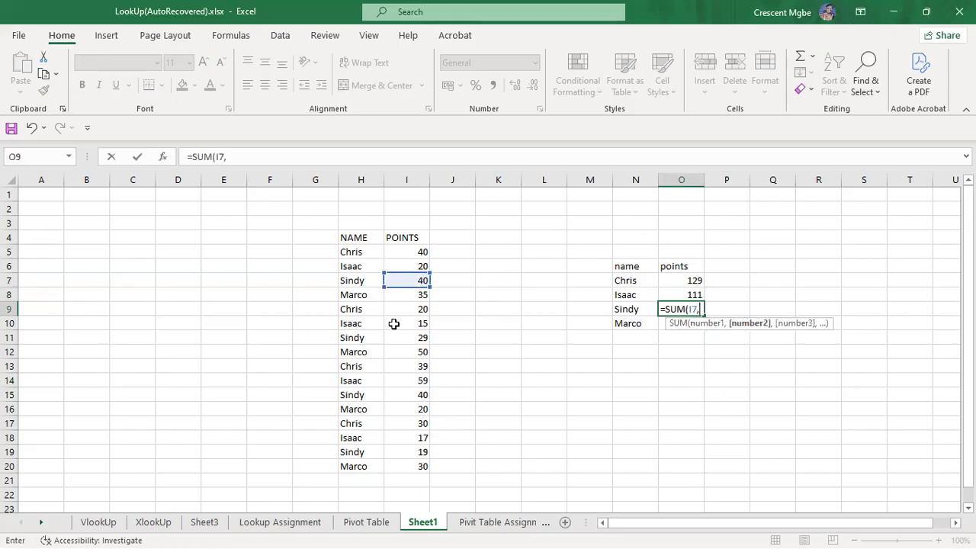
left_click(409, 340)
type(",")
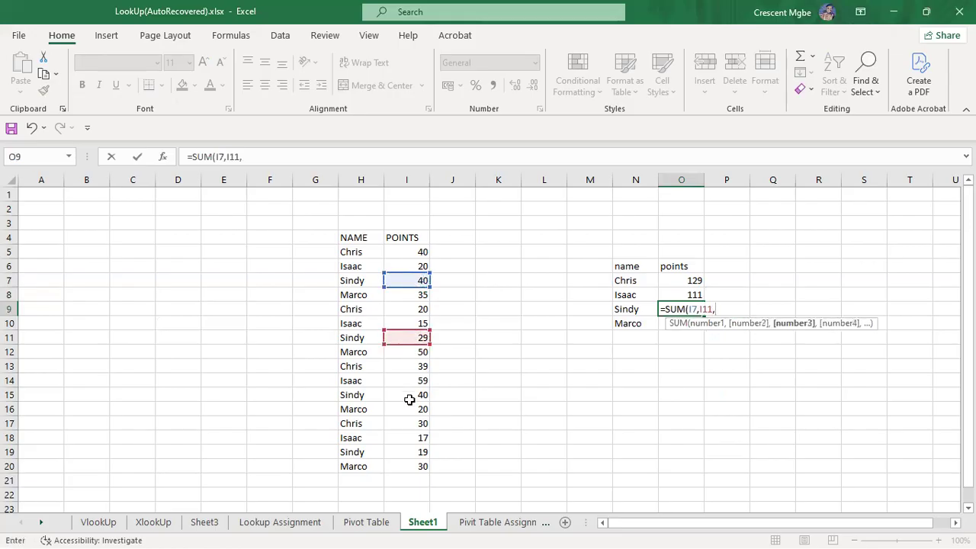
left_click(410, 396)
type(",")
left_click(411, 451)
type(",")
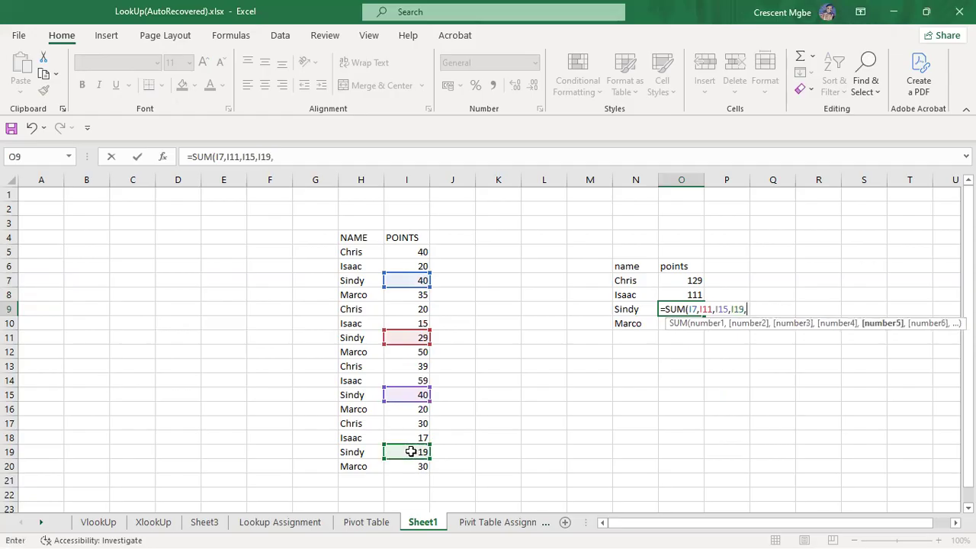
key("Return")
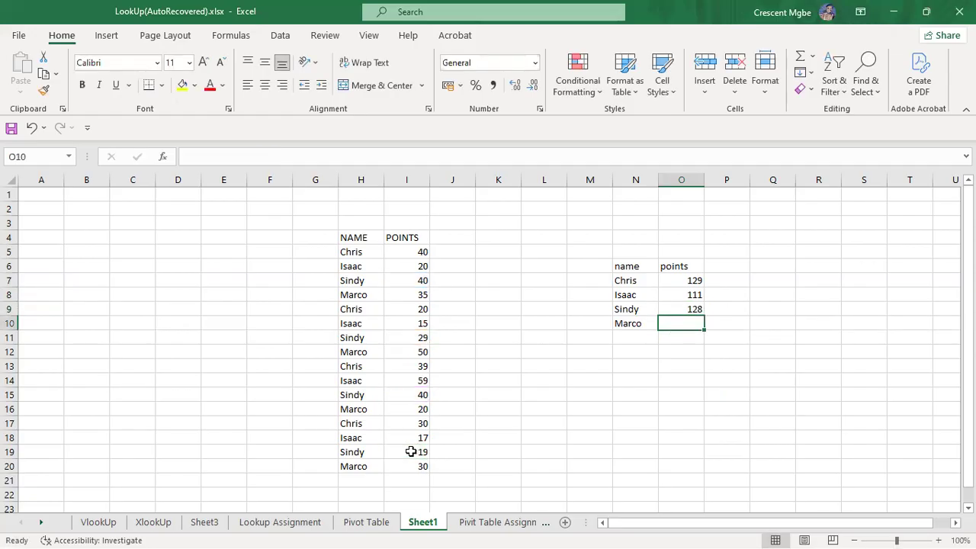
Step: Total the fourth person's points in O10 with the formula =SUM(I8,I12,I16,I21)
type("=aum")
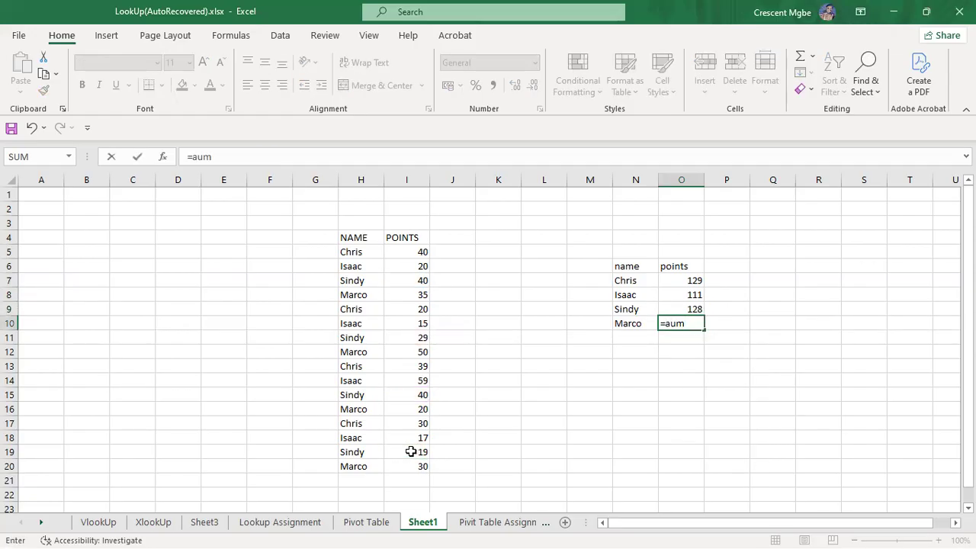
key("BackSpace")
key("BackSpace")
key("BackSpace")
type("sum")
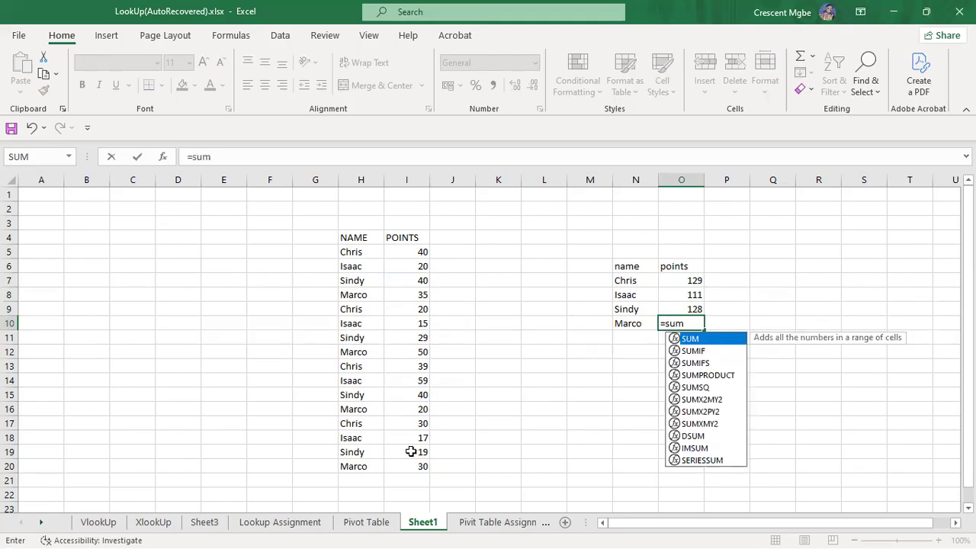
key("Tab")
left_click(428, 295)
type(",")
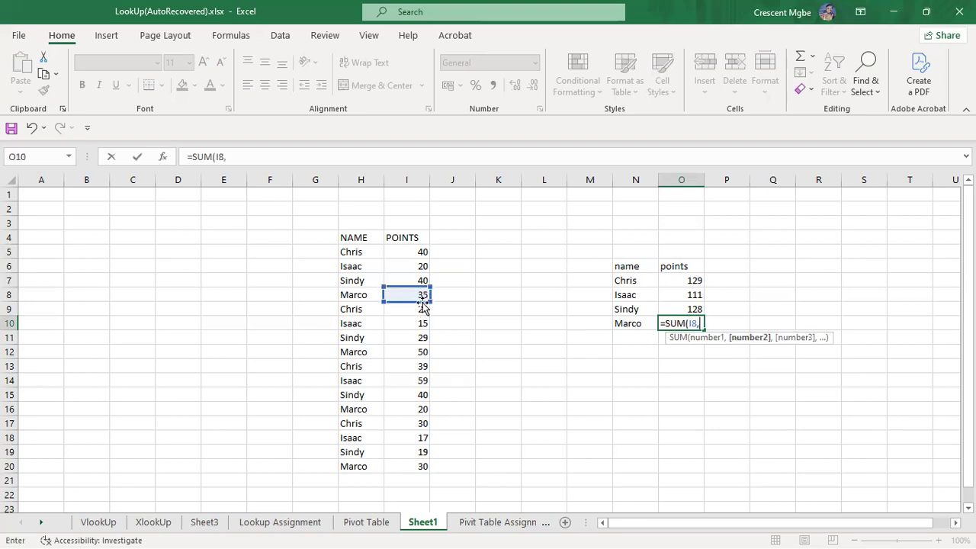
left_click(415, 353)
type(",")
left_click(414, 406)
type(",")
left_click(417, 479)
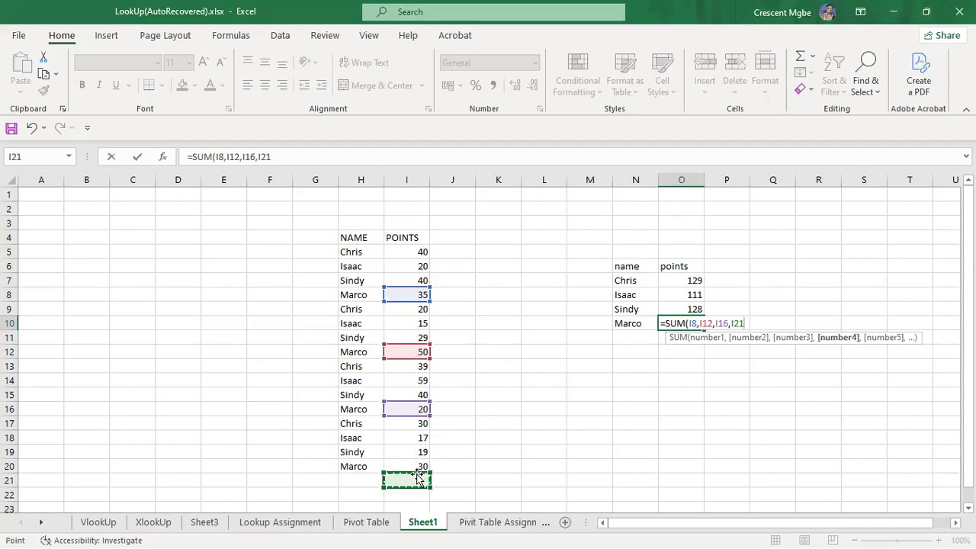
key("Return")
left_click(857, 421)
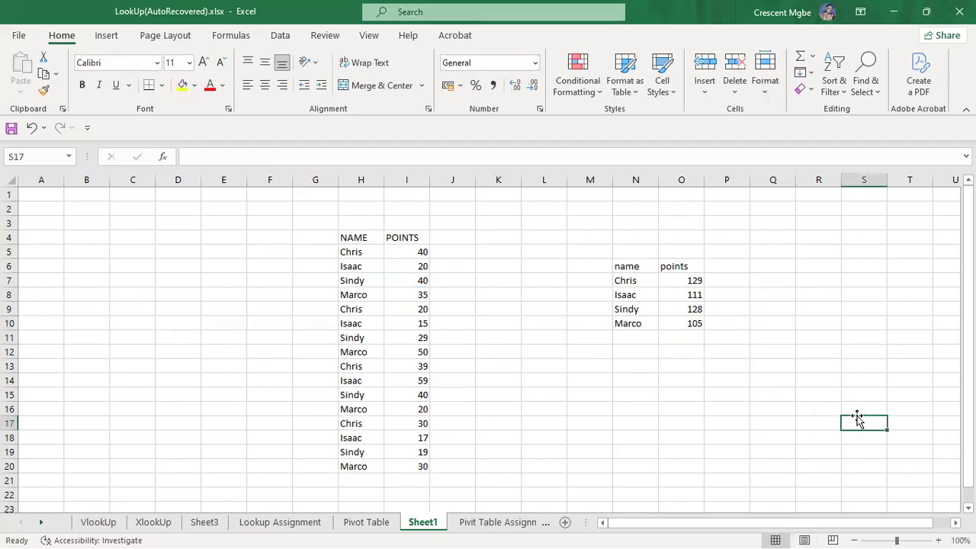
Step: Compare the summary table in N6:O10 with the source table in H4:I20
left_click_drag(610, 256, 769, 355)
left_click_drag(336, 241, 435, 468)
left_click(632, 259)
left_click_drag(632, 259, 702, 344)
left_click(784, 348)
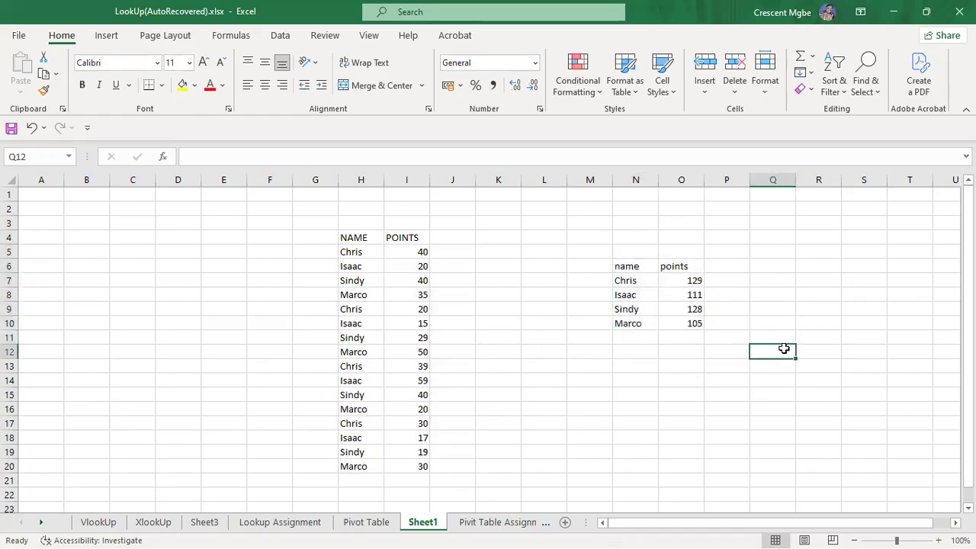
Step: Review the names and totals in N7:O10 person by person, checking them against the source list
left_click(630, 282)
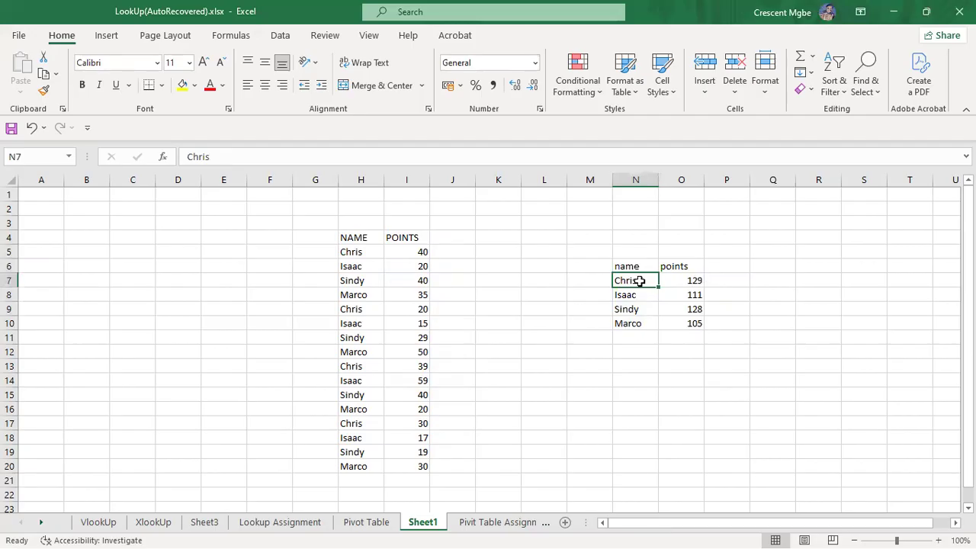
left_click(690, 280)
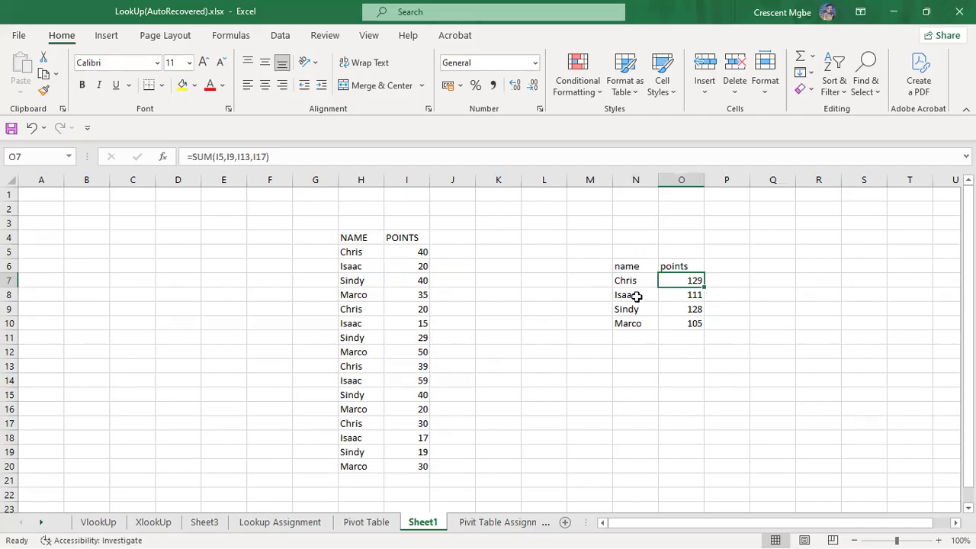
left_click(808, 333)
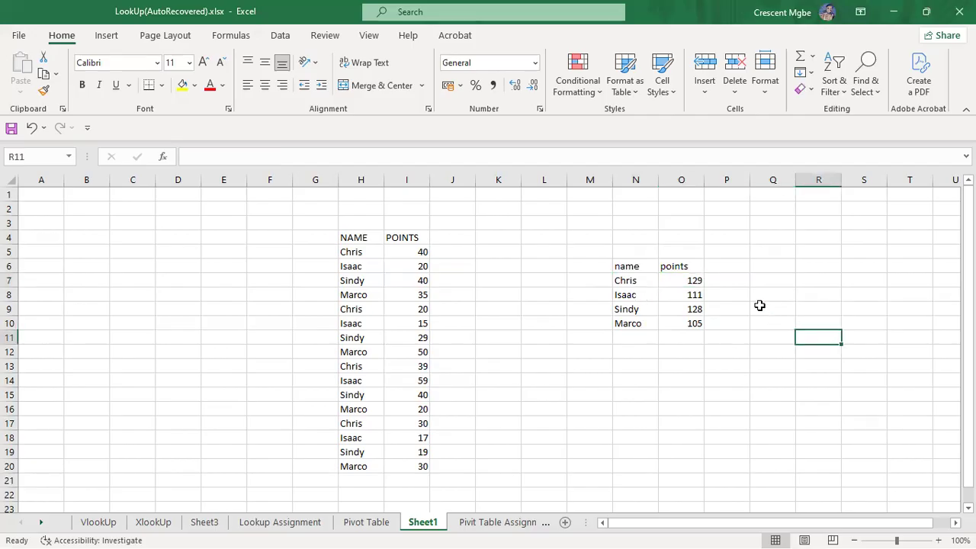
left_click(692, 280)
left_click(695, 309)
left_click(696, 325)
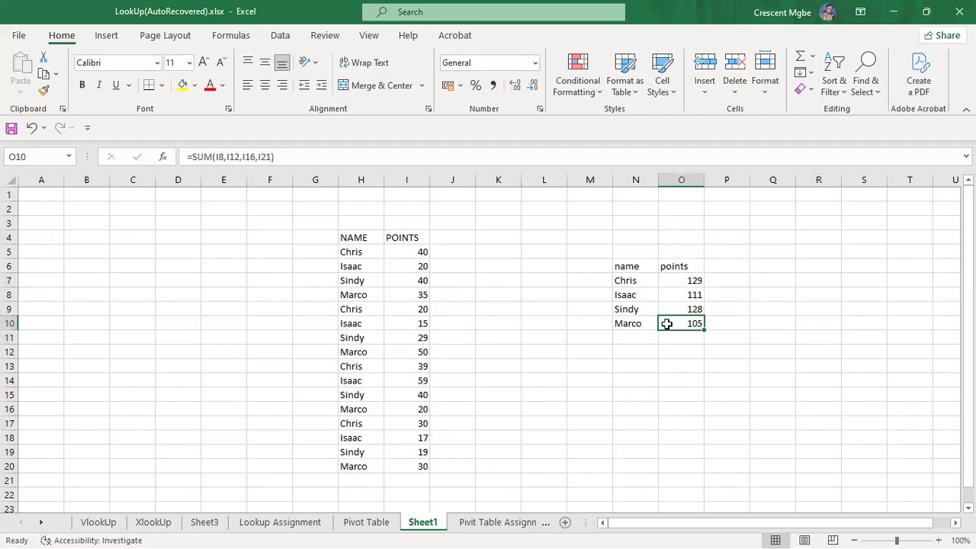
left_click(632, 281)
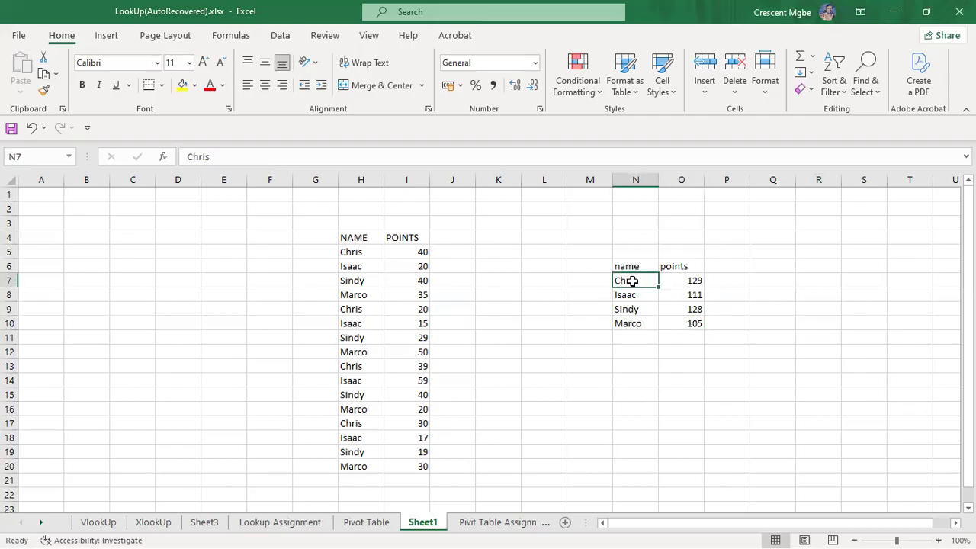
left_click(682, 279)
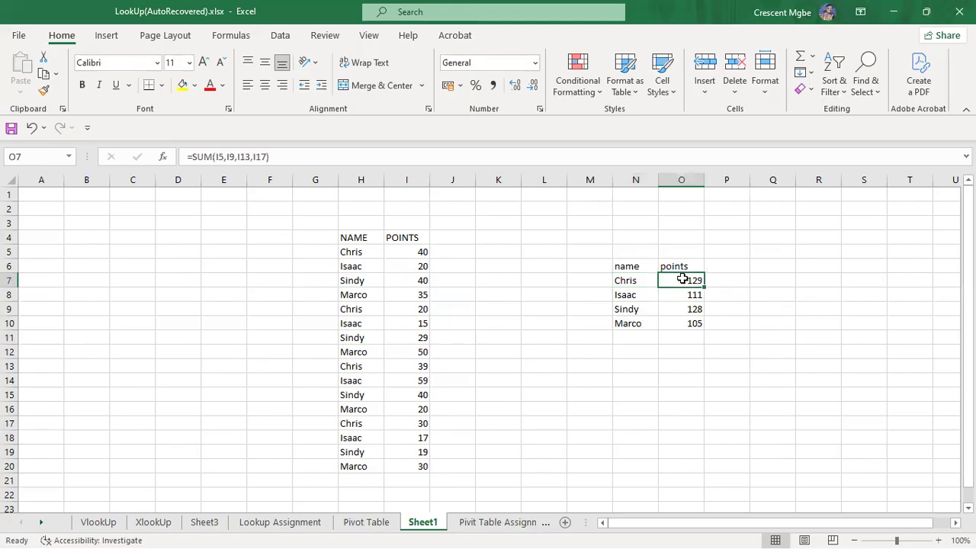
left_click(634, 295)
left_click(343, 267)
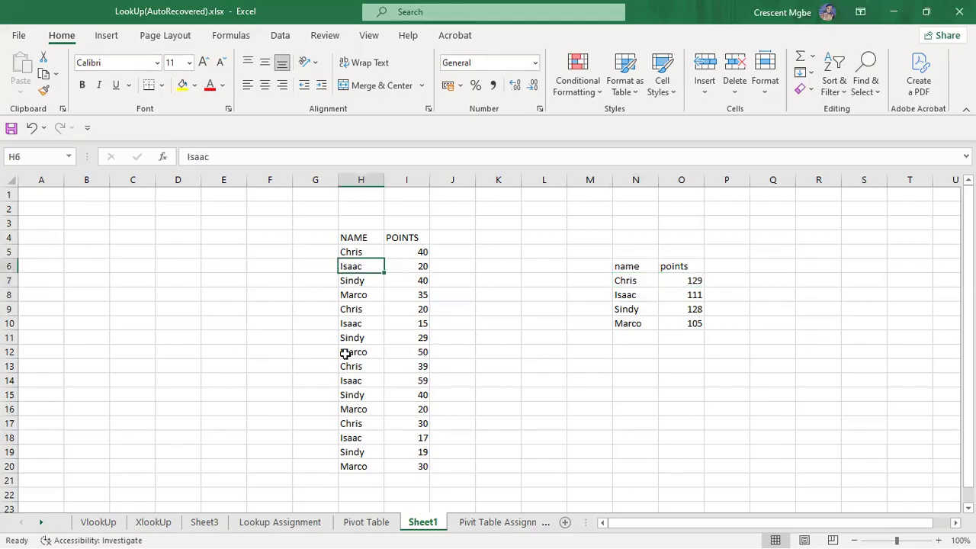
left_click(649, 301)
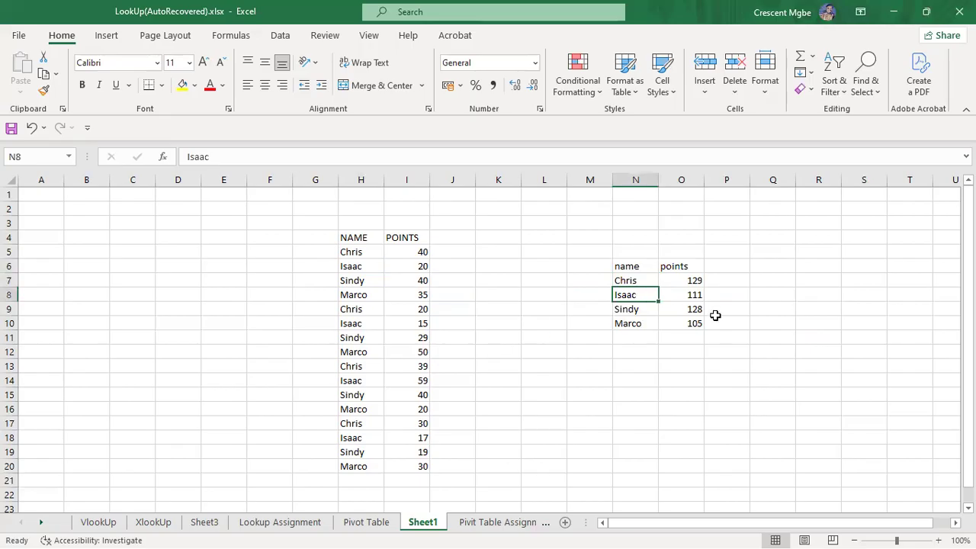
left_click(639, 321)
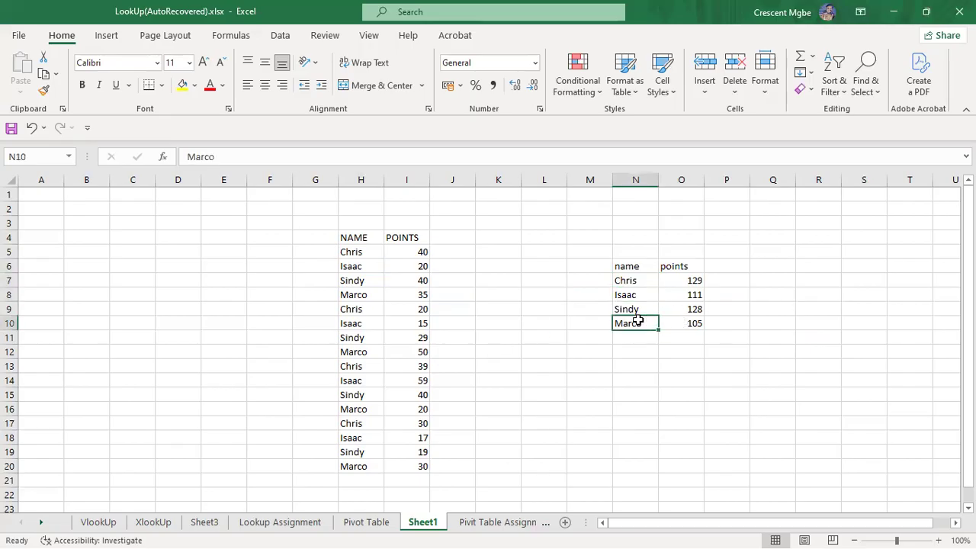
left_click(697, 327)
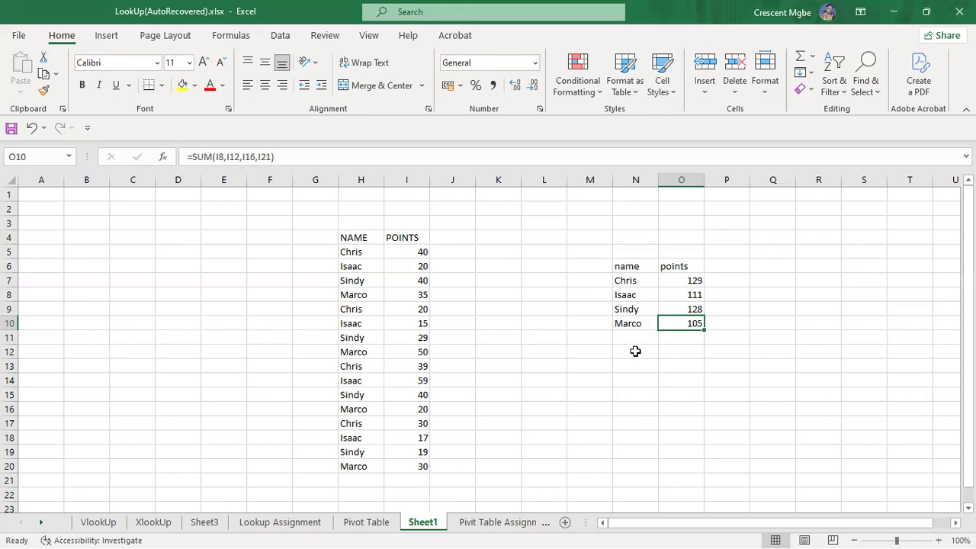
Step: Correct the last reference of the SUM formula in O10 to I20, making it =SUM(I8,I12,I16,I20)
double_click(695, 322)
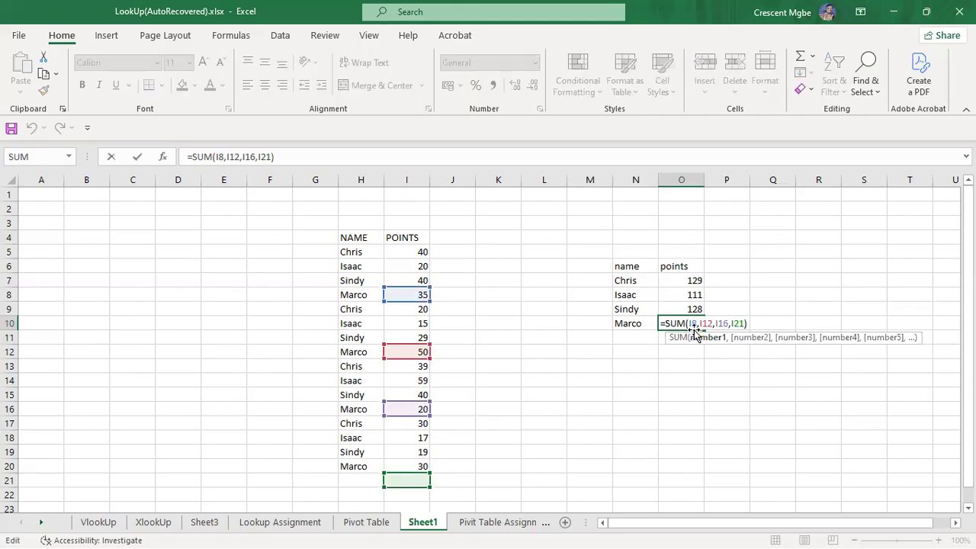
left_click(743, 324)
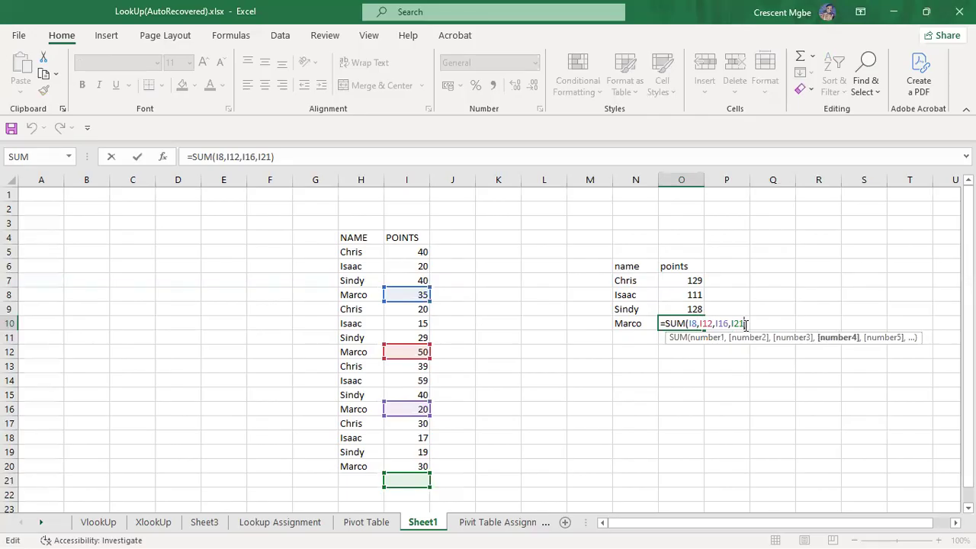
key("BackSpace")
type("0")
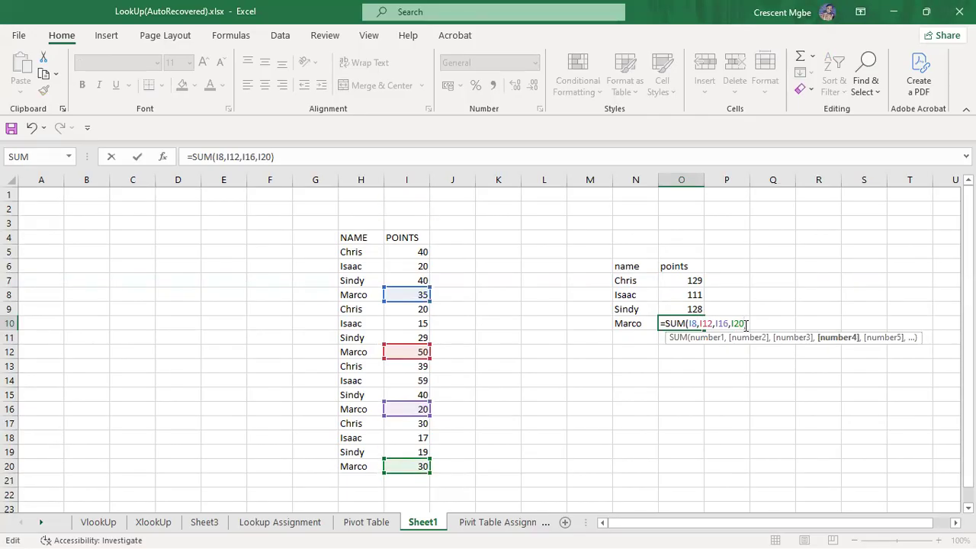
key("Return")
left_click(760, 407)
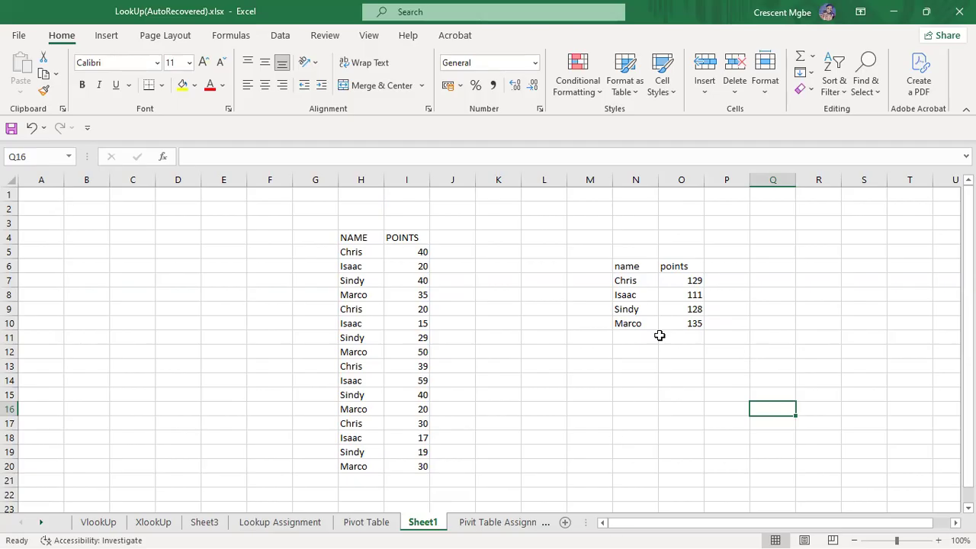
Step: Sort the summary table by its points column from largest to smallest
left_click(695, 294)
right_click(702, 295)
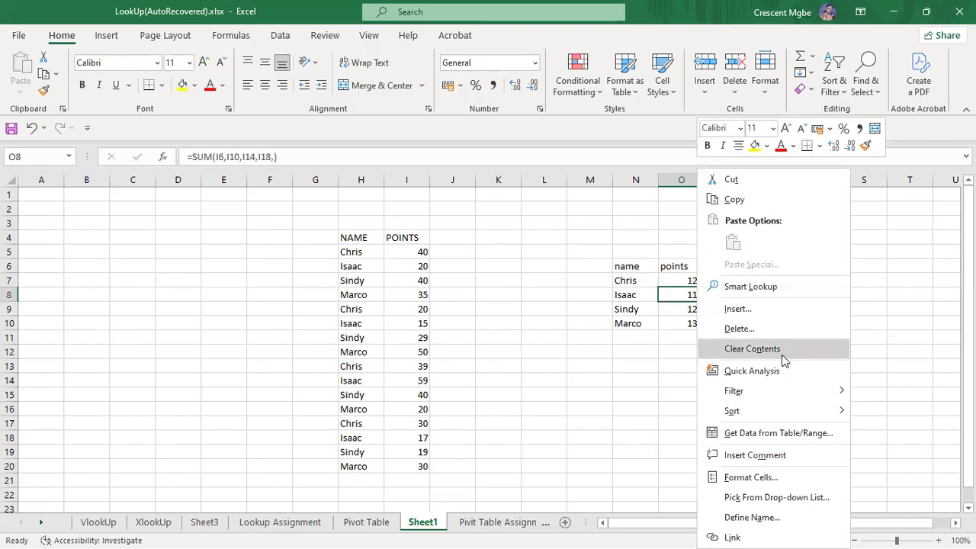
mouse_move(785, 412)
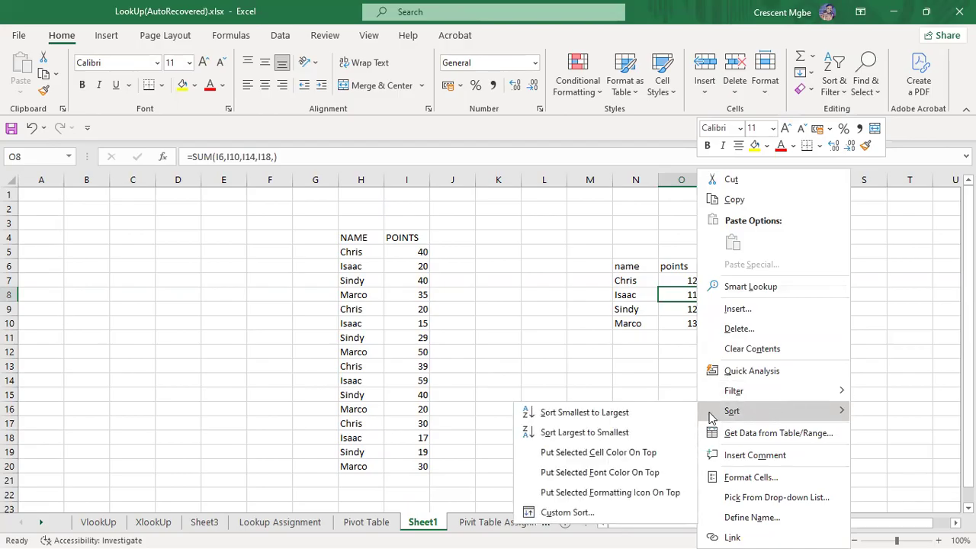
left_click(610, 432)
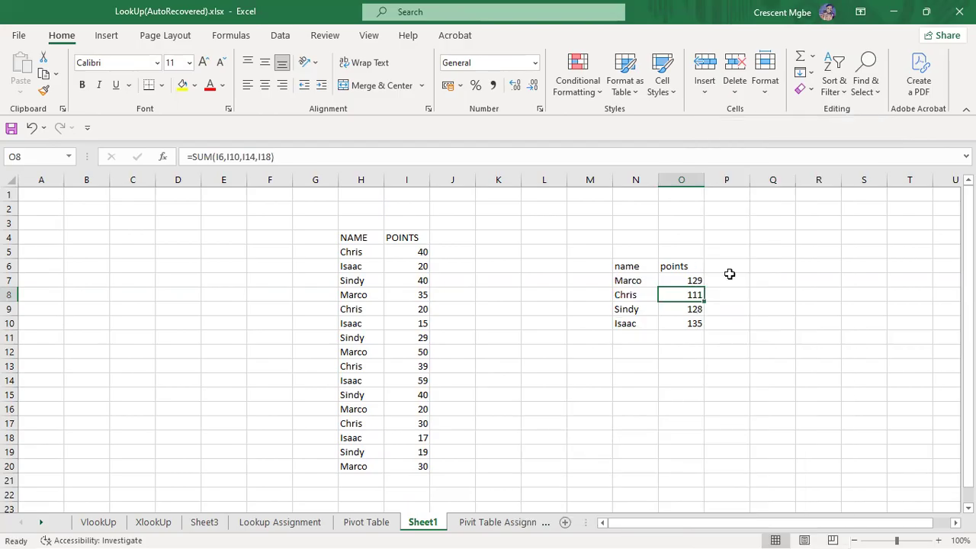
Step: Undo the sort of the summary table
left_click(820, 301)
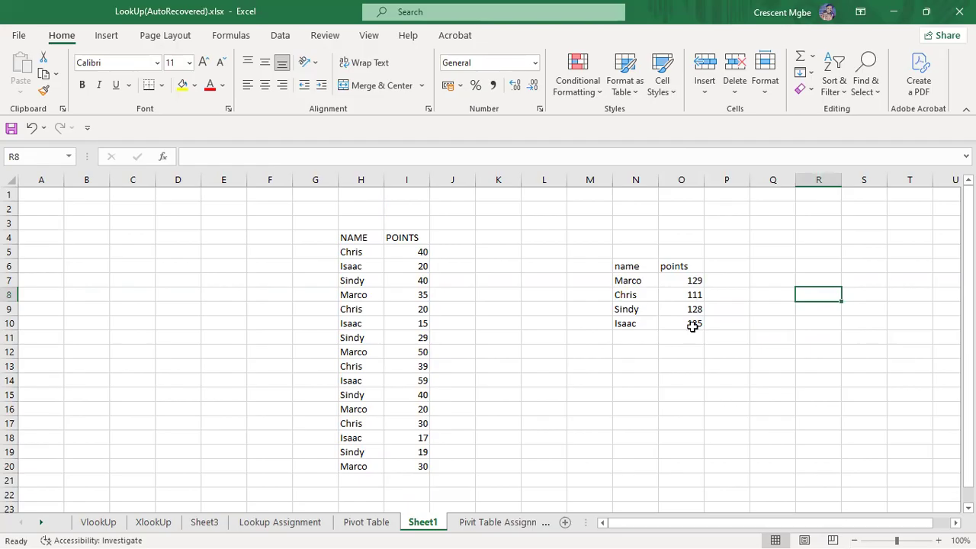
key("ctrl+z")
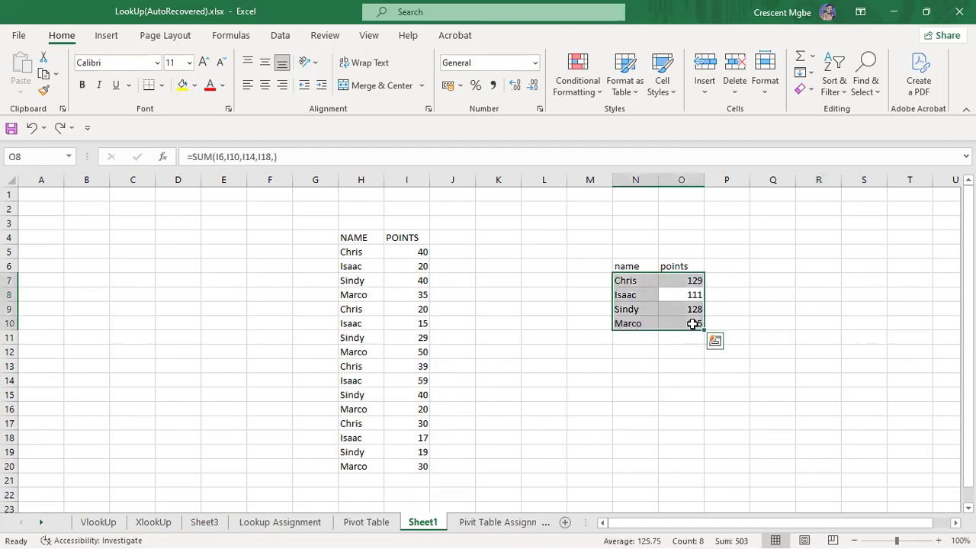
left_click(814, 294)
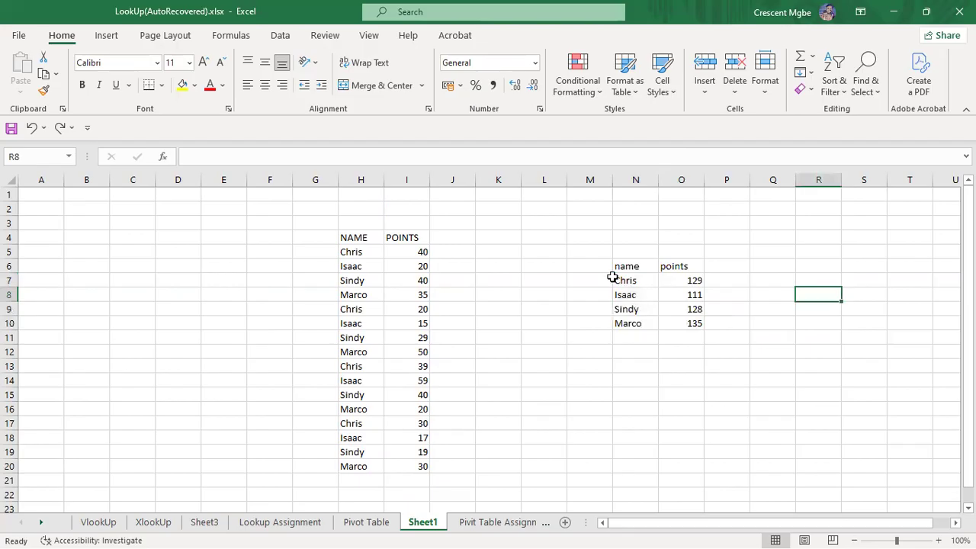
Step: Format the summary range N6:O10 as a table with headers, using the first light table style
left_click_drag(619, 266, 692, 324)
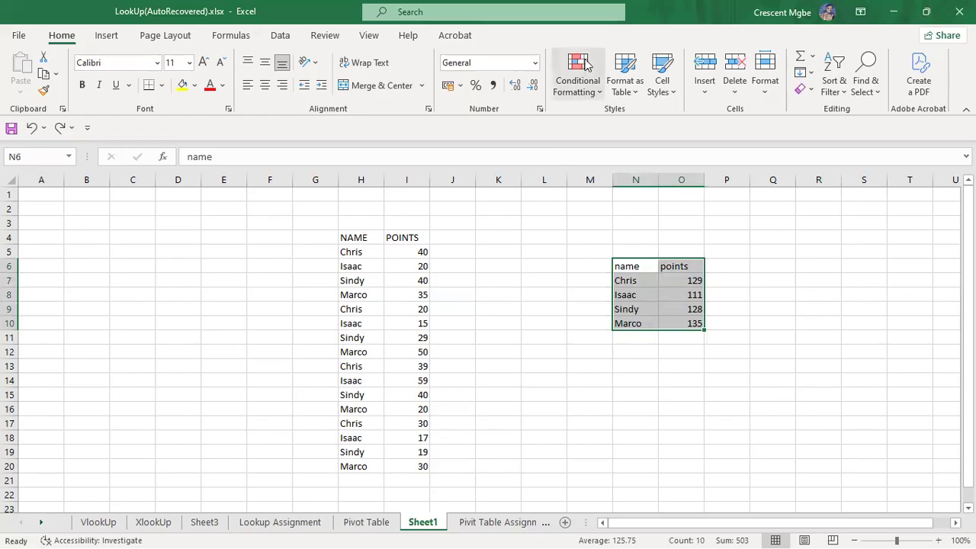
left_click(625, 72)
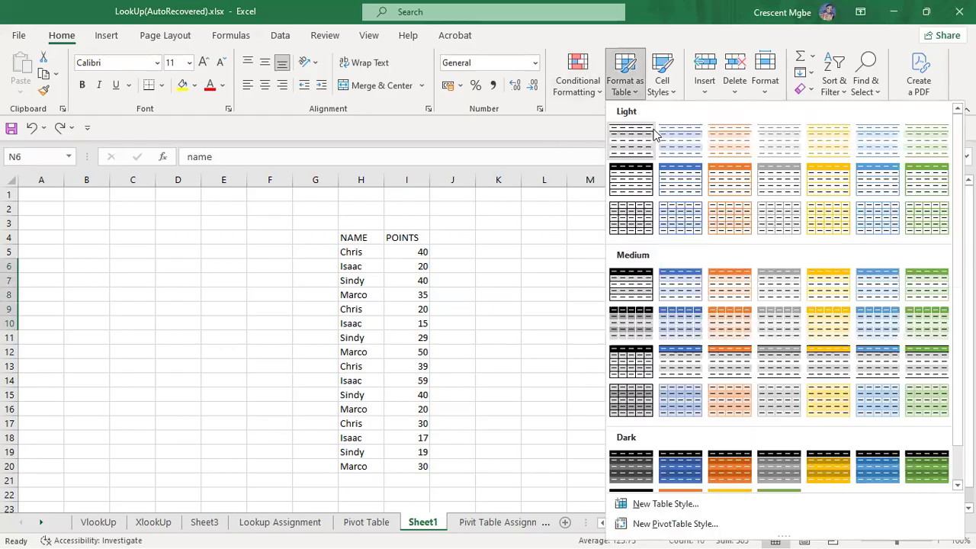
left_click(642, 147)
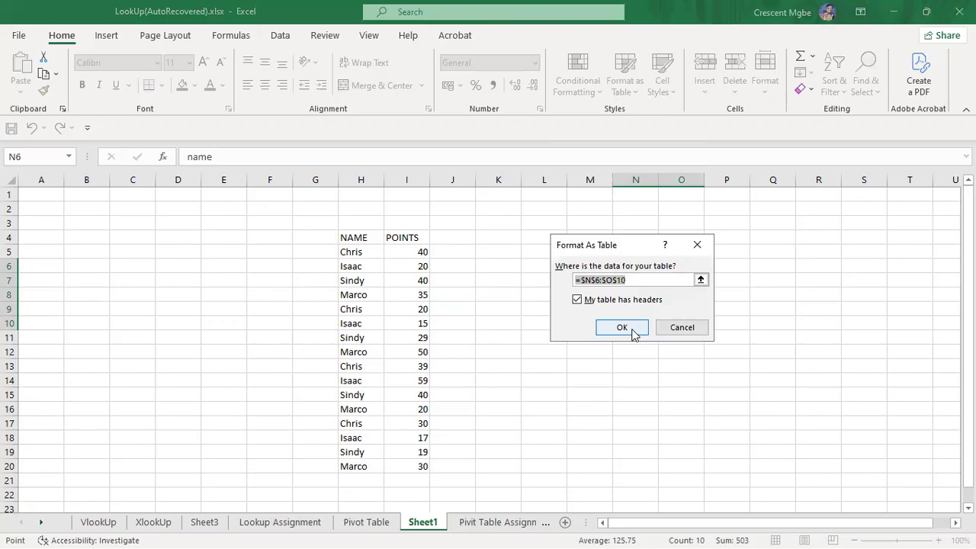
left_click(632, 334)
left_click(771, 295)
Step: Sort the formatted summary table by its points column from largest to smallest
left_click(688, 294)
right_click(689, 294)
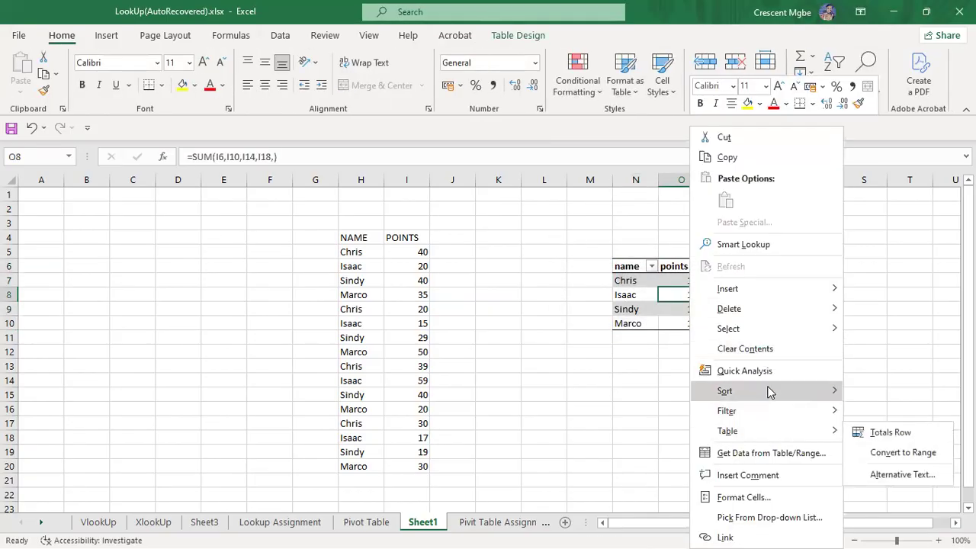
mouse_move(770, 391)
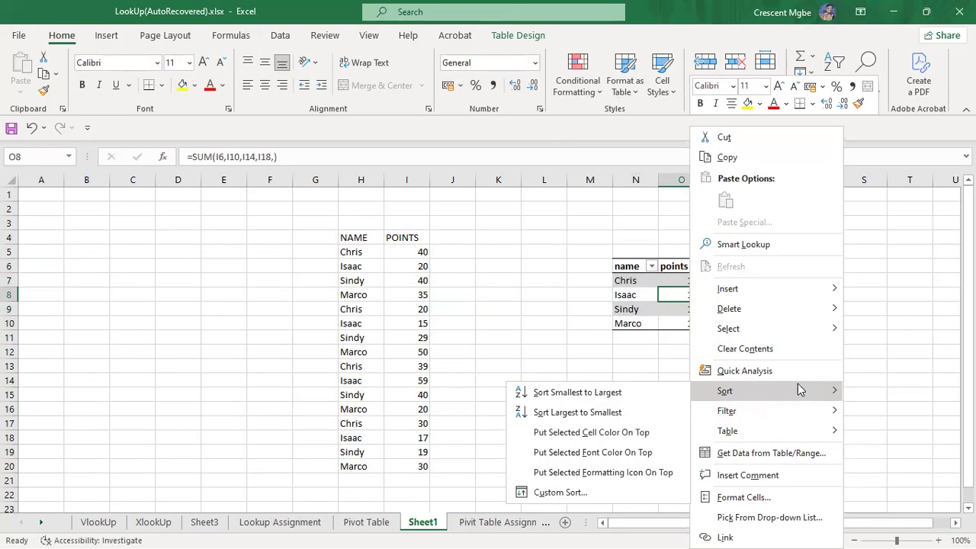
left_click(614, 412)
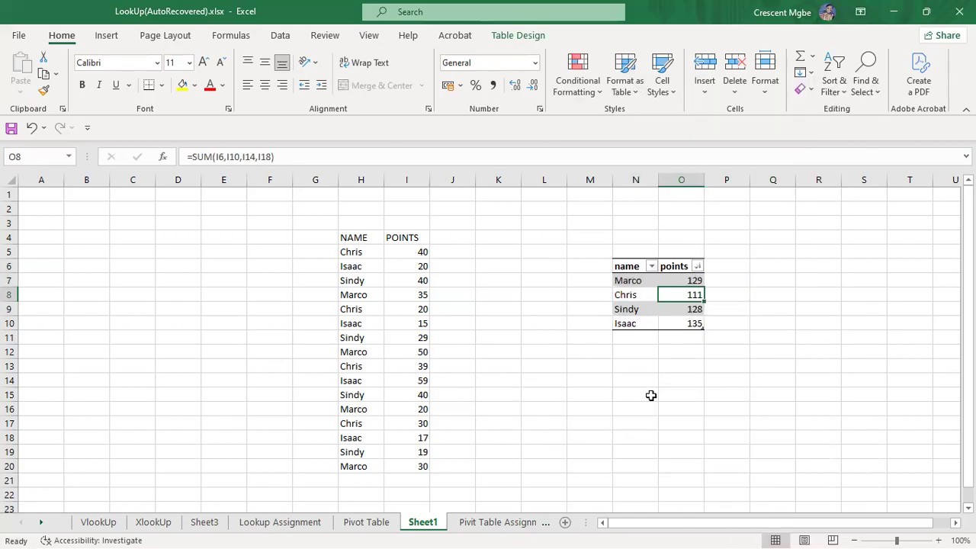
left_click(825, 320)
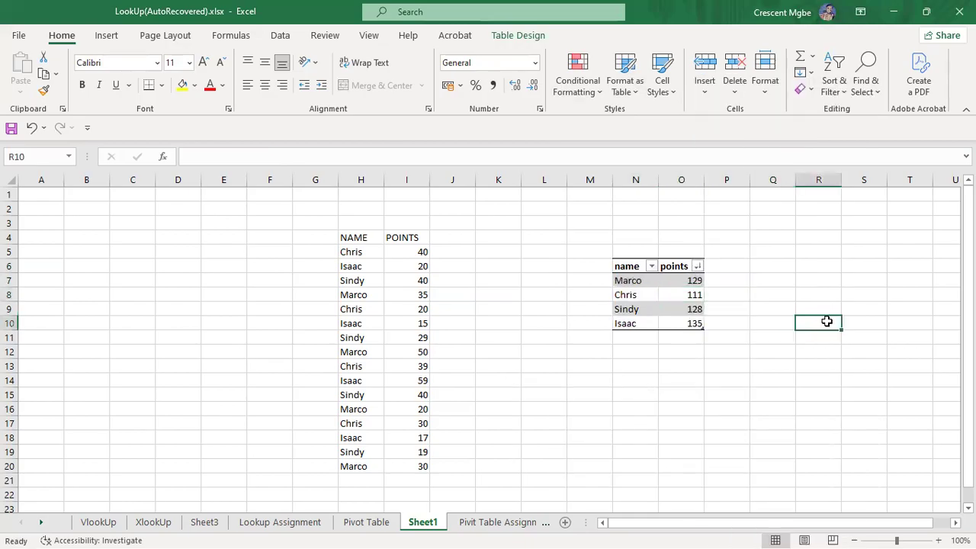
Step: Undo the table sort, the table formatting and the last formula correction in O10
left_click(755, 269)
key("ctrl+z")
key("ctrl+z")
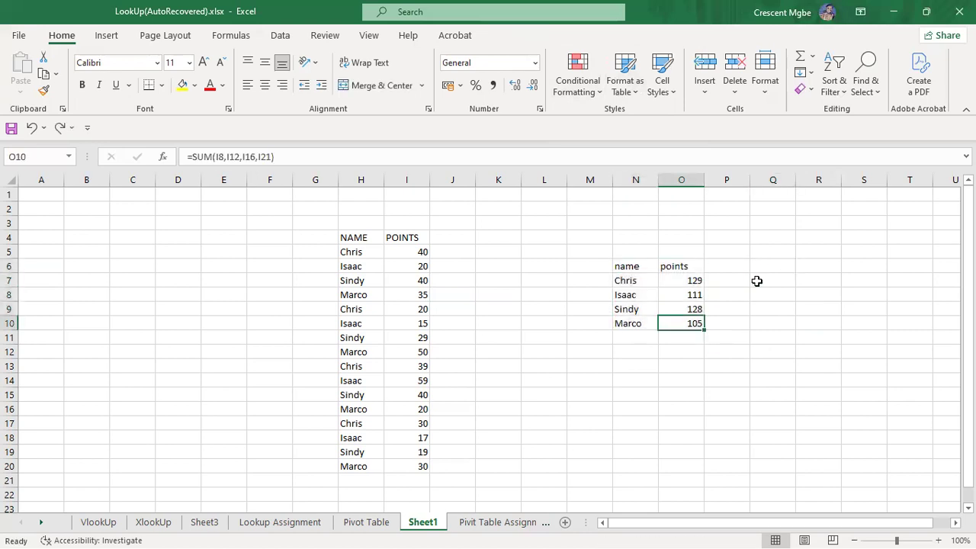
left_click(759, 297)
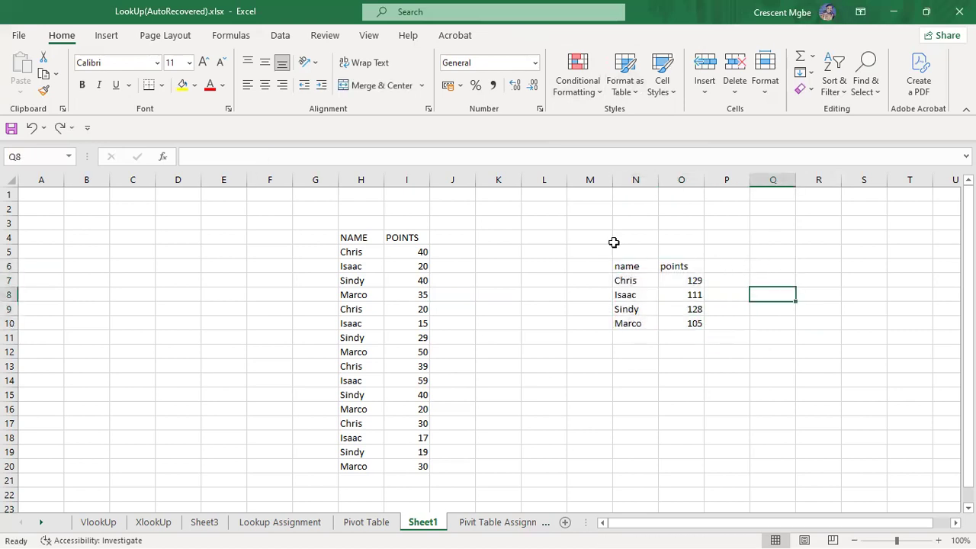
Step: Compare the extent of the summary table in N6:O10 with the source list in H4:I20
left_click_drag(605, 252, 730, 348)
left_click(792, 323)
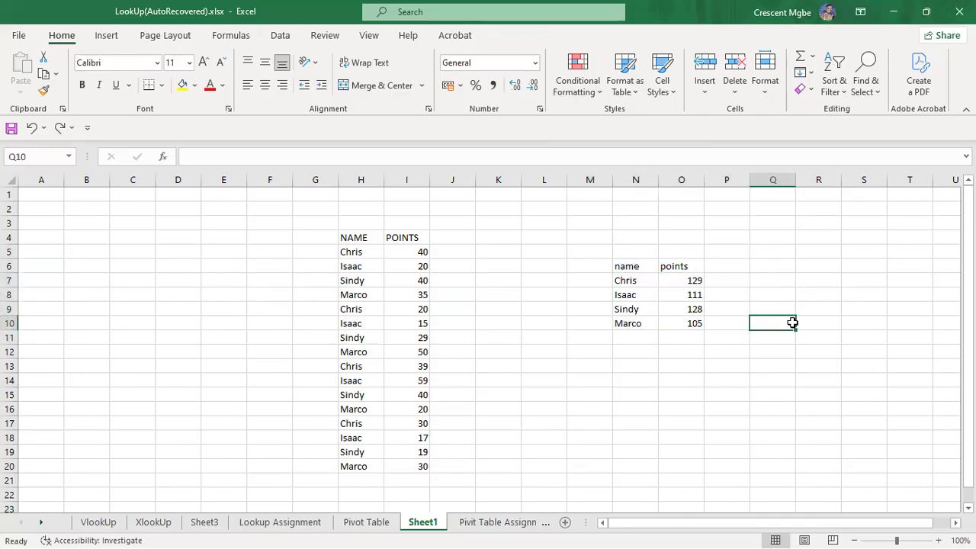
left_click_drag(261, 218, 462, 382)
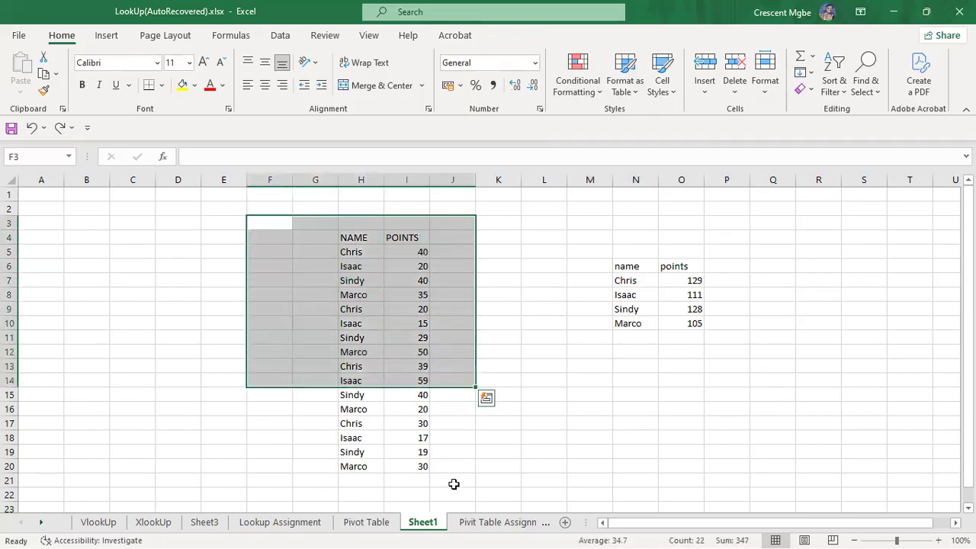
left_click(488, 435)
left_click_drag(605, 254, 737, 372)
left_click(633, 348)
Step: Trace the repeated entries of the person in N7 through the source names, then review the whole summary table
left_click(629, 282)
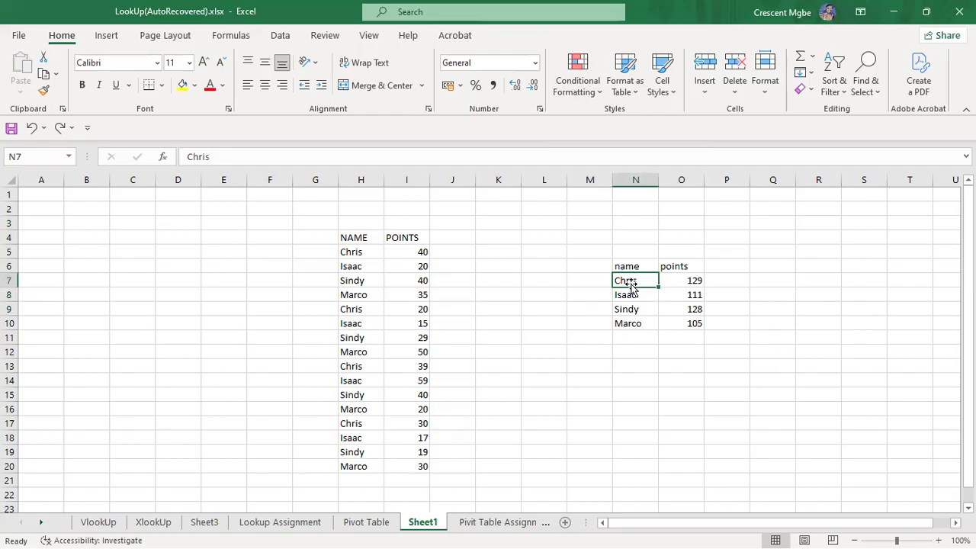
left_click(356, 252)
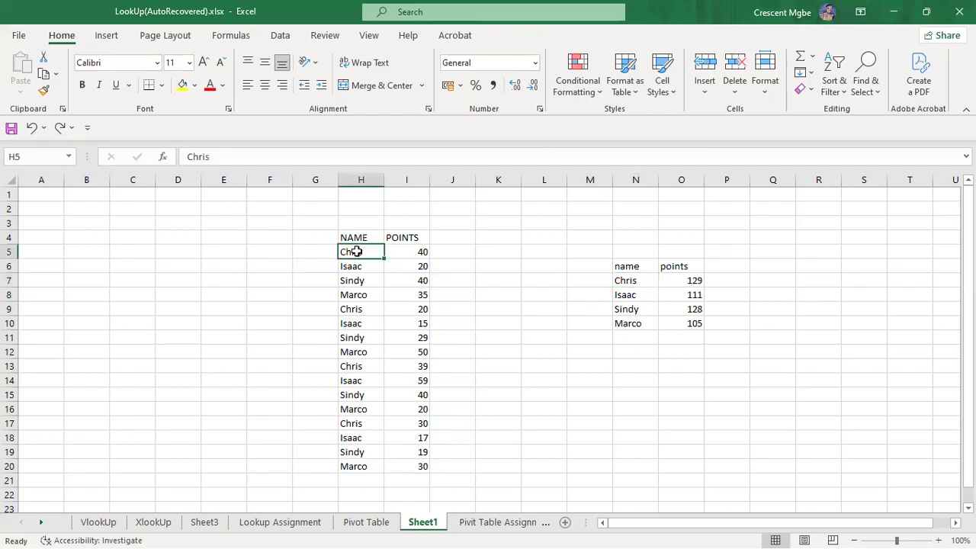
left_click(358, 294)
left_click(358, 352)
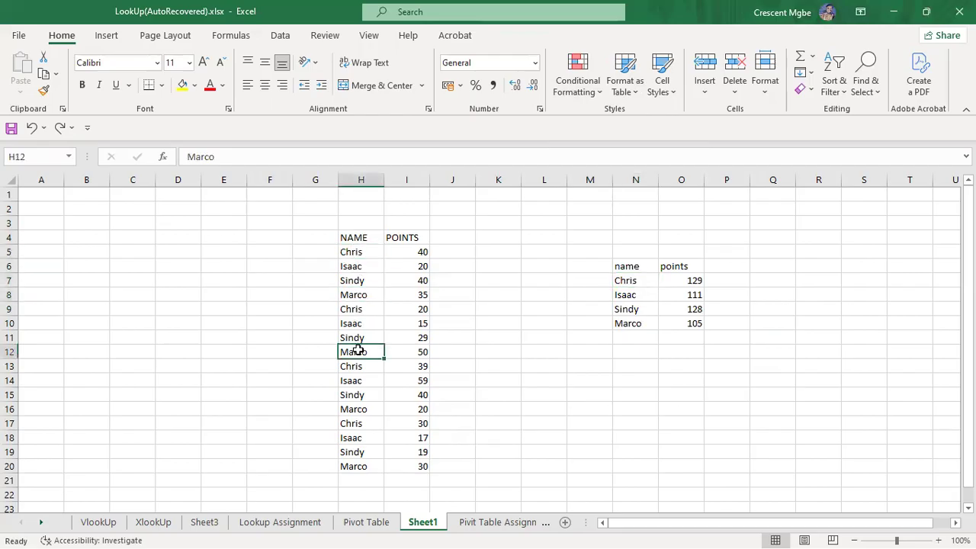
left_click(353, 311)
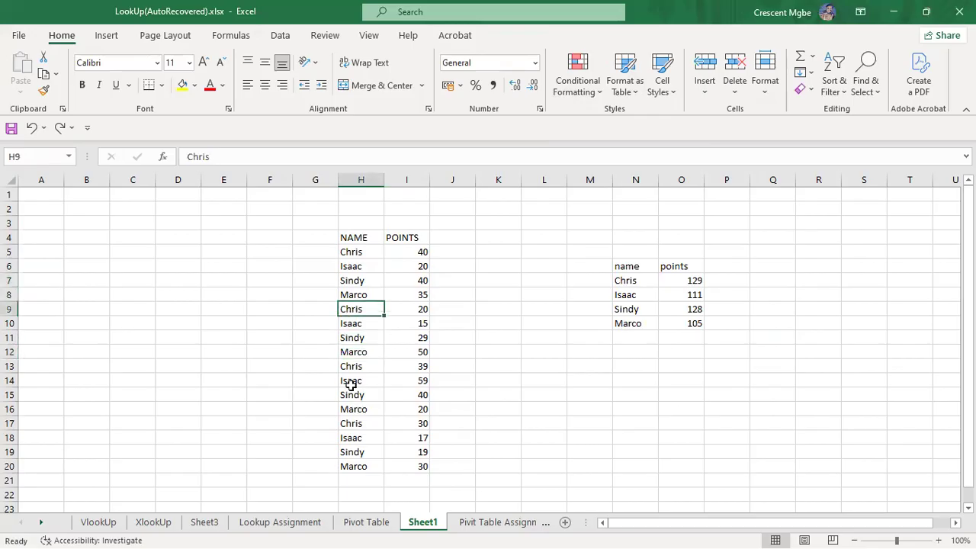
left_click(360, 422)
left_click(353, 368)
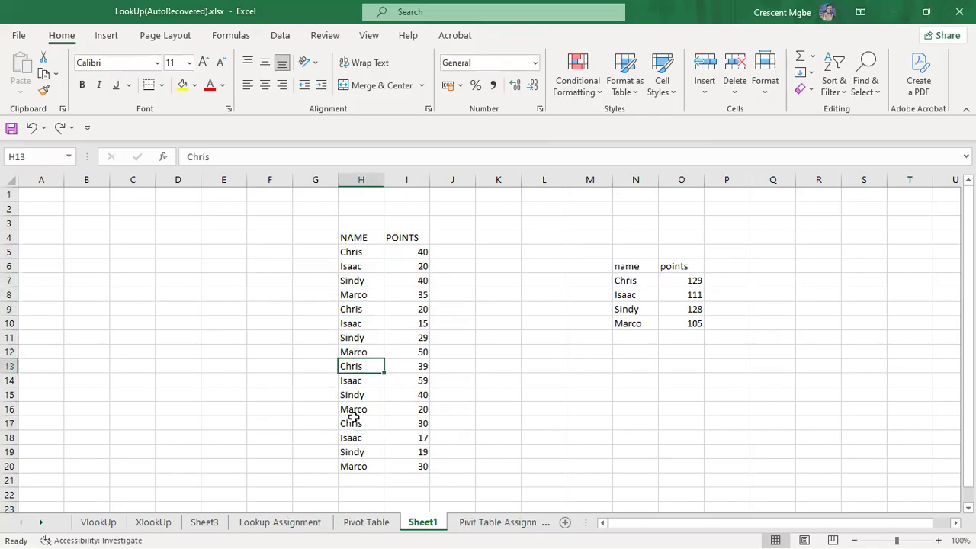
left_click(625, 280)
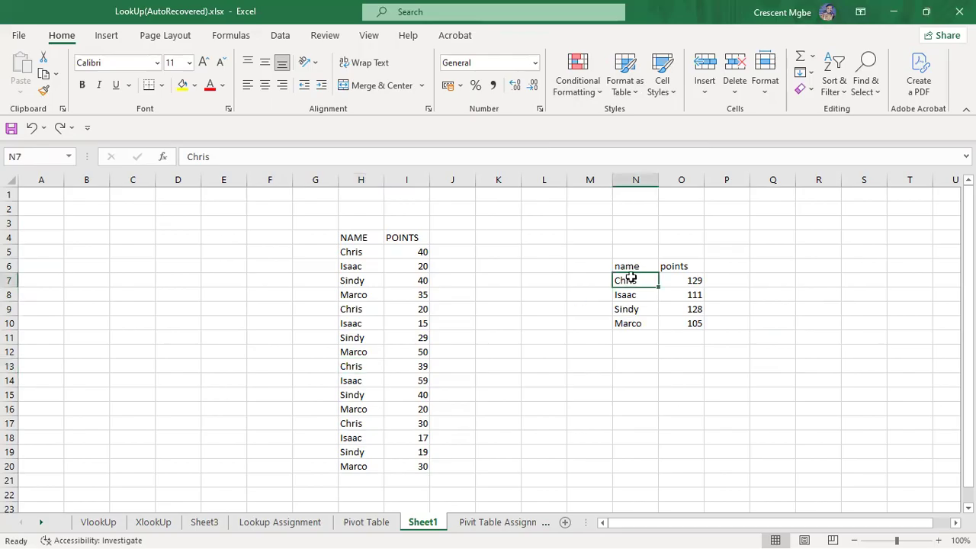
left_click_drag(621, 253, 721, 337)
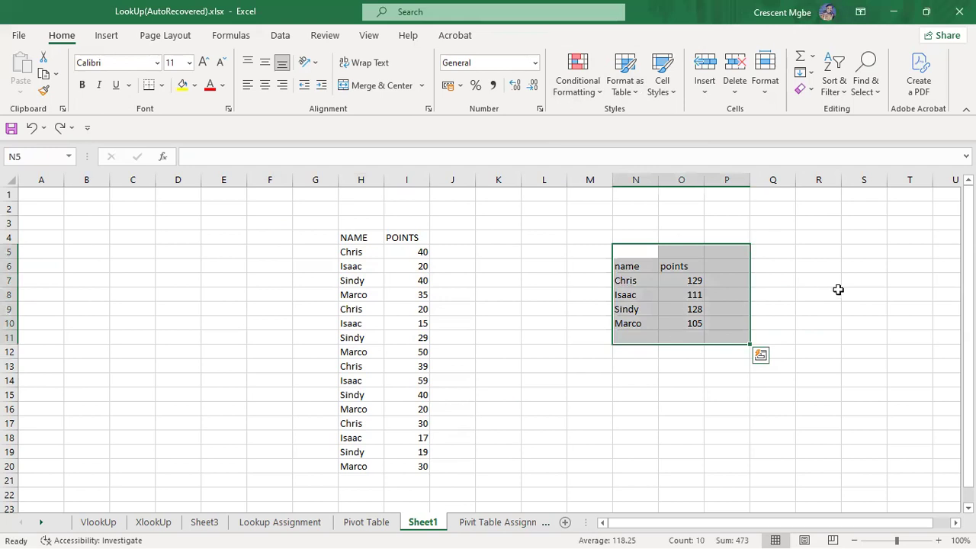
left_click(828, 290)
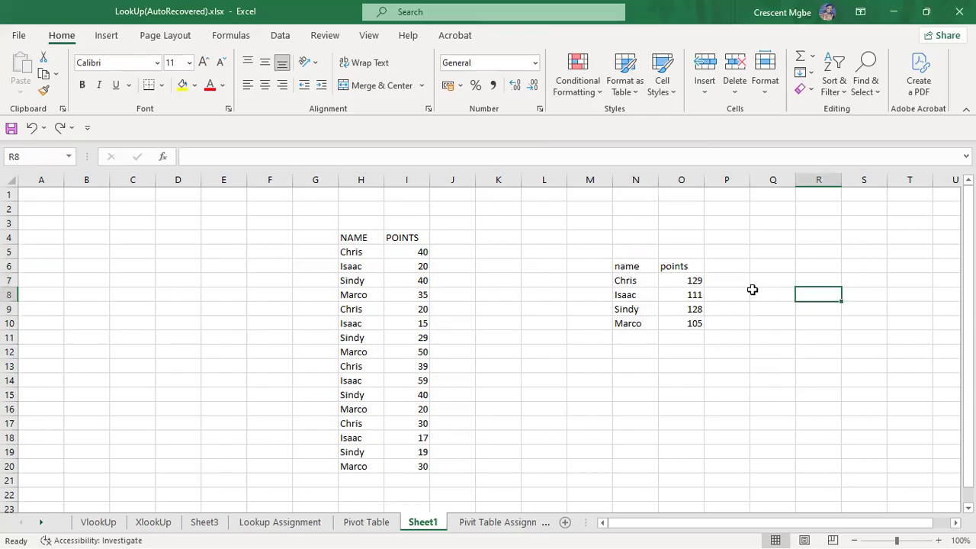
Step: Examine the SUM formula in O7 and review the manually built totals in N6:O10
left_click(686, 281)
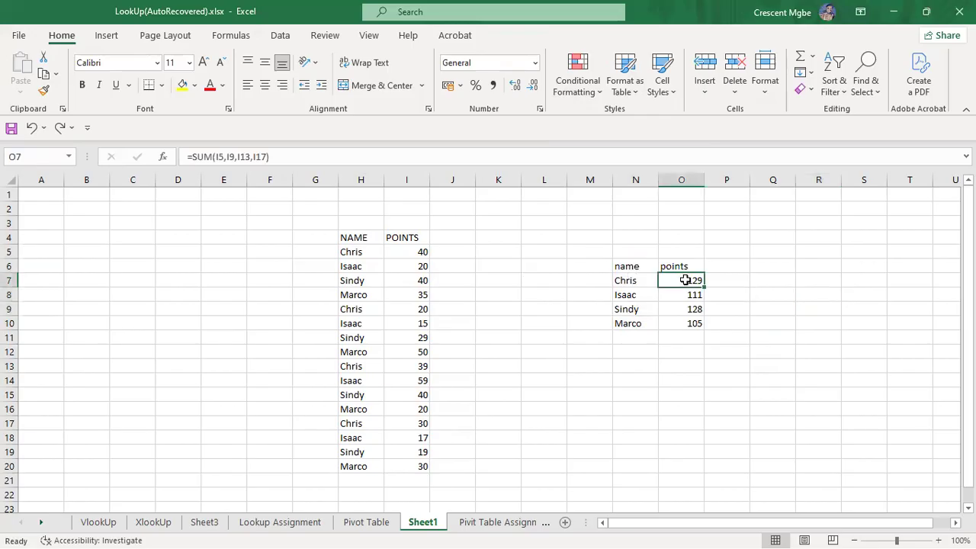
right_click(685, 281)
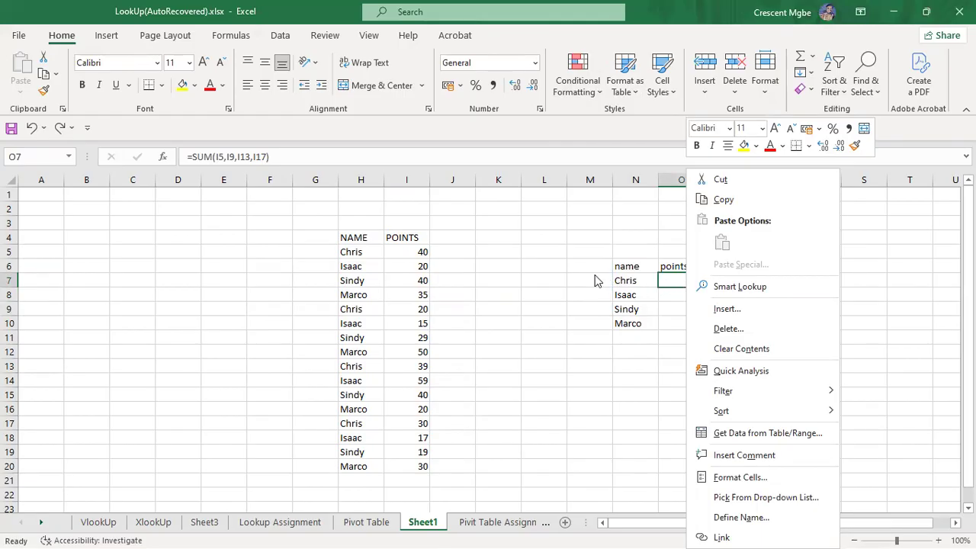
left_click(690, 279)
left_click(762, 268)
left_click(677, 278)
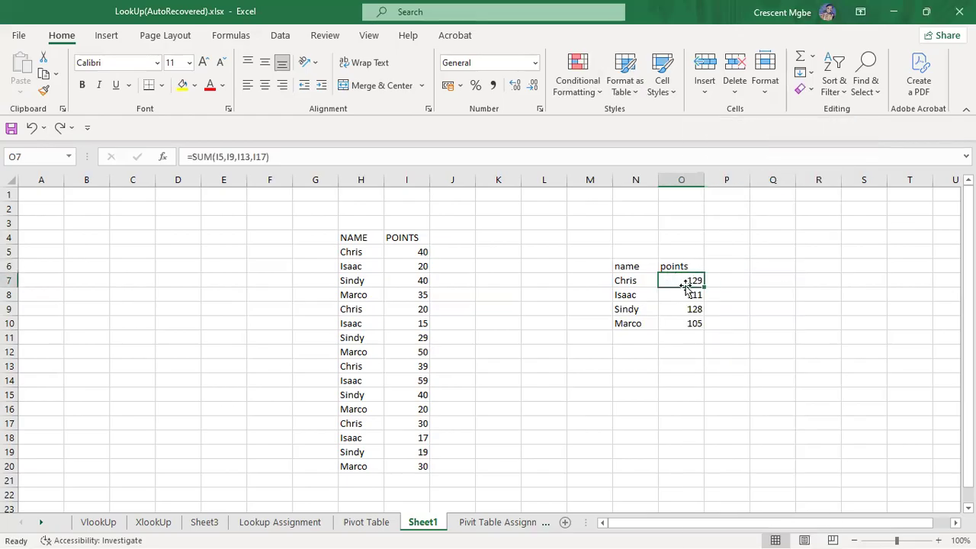
left_click(750, 295)
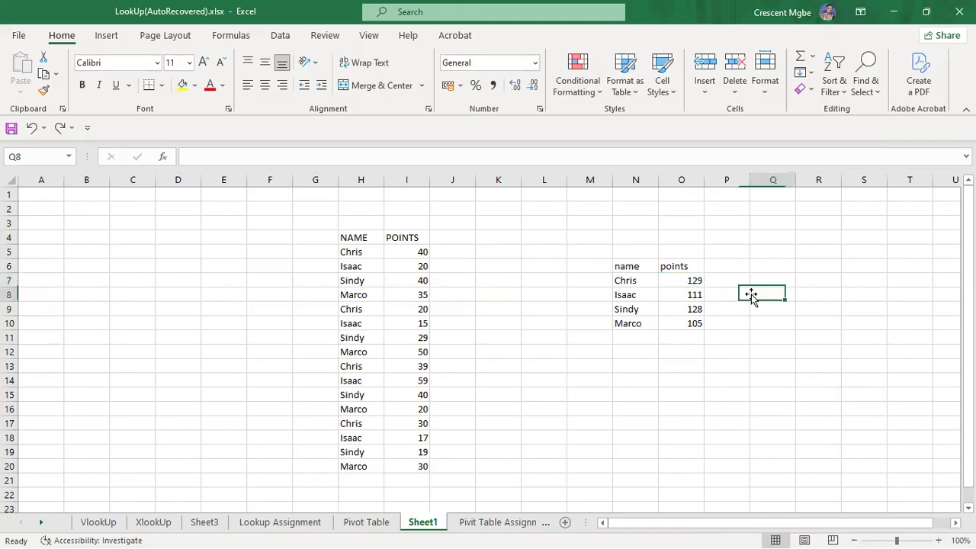
left_click_drag(593, 267, 718, 362)
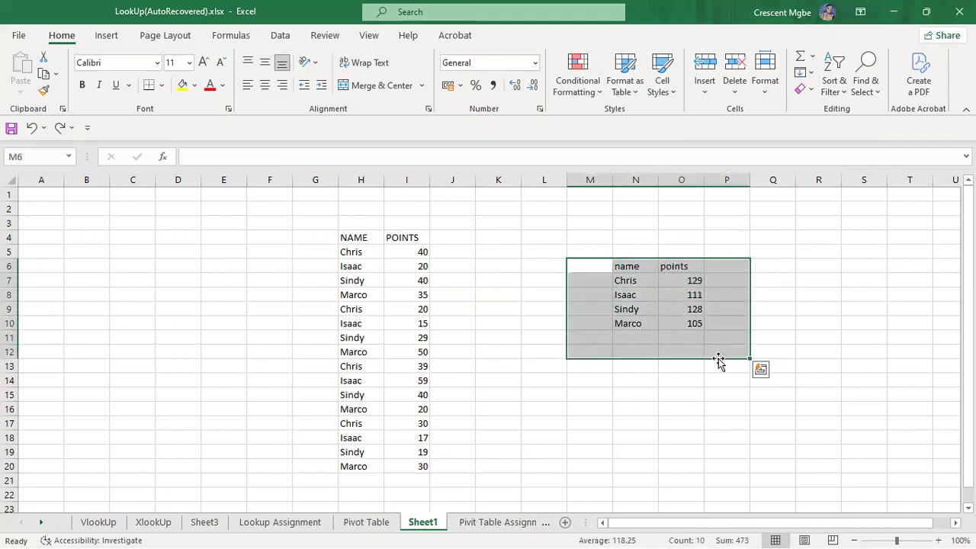
left_click(691, 377)
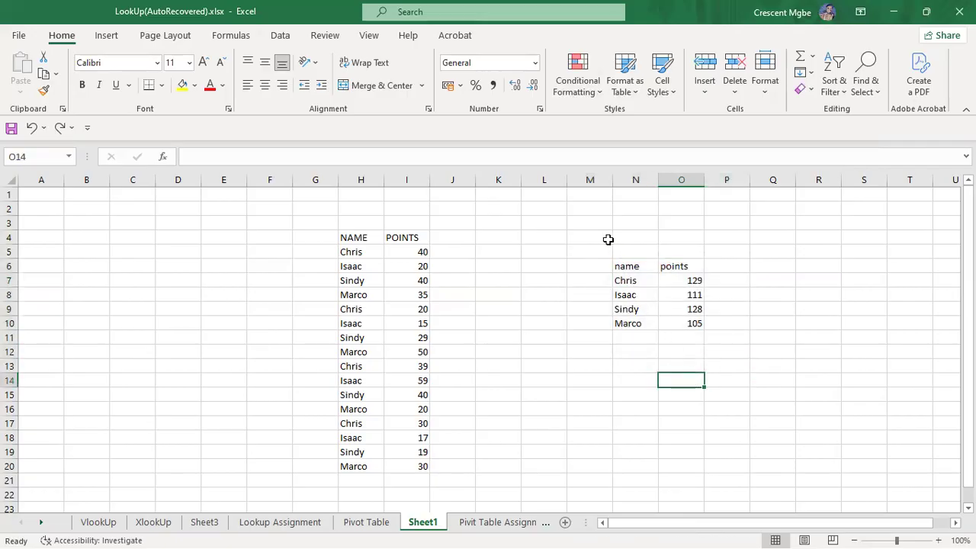
left_click_drag(598, 250, 715, 349)
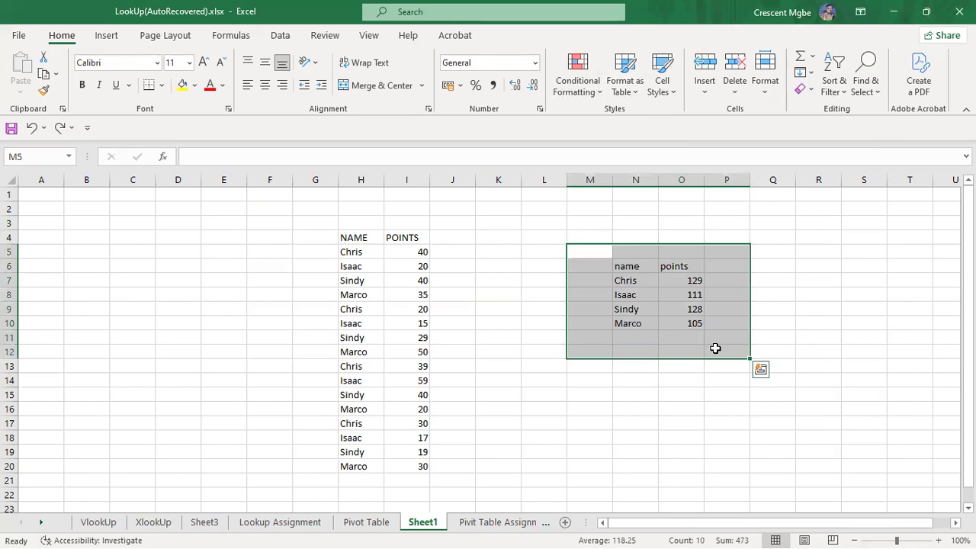
Step: Review the sales data on the Pivot Table sheet and the questions on the Pivit Table Assignment sheet, then return to Sheet1
left_click(370, 524)
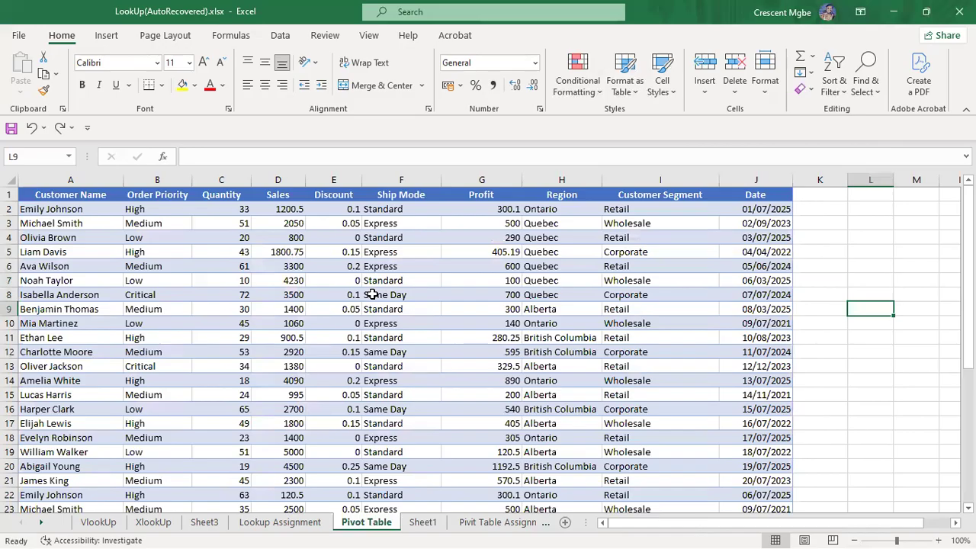
scroll(372, 294, "down", 10)
scroll(374, 281, "up", 5)
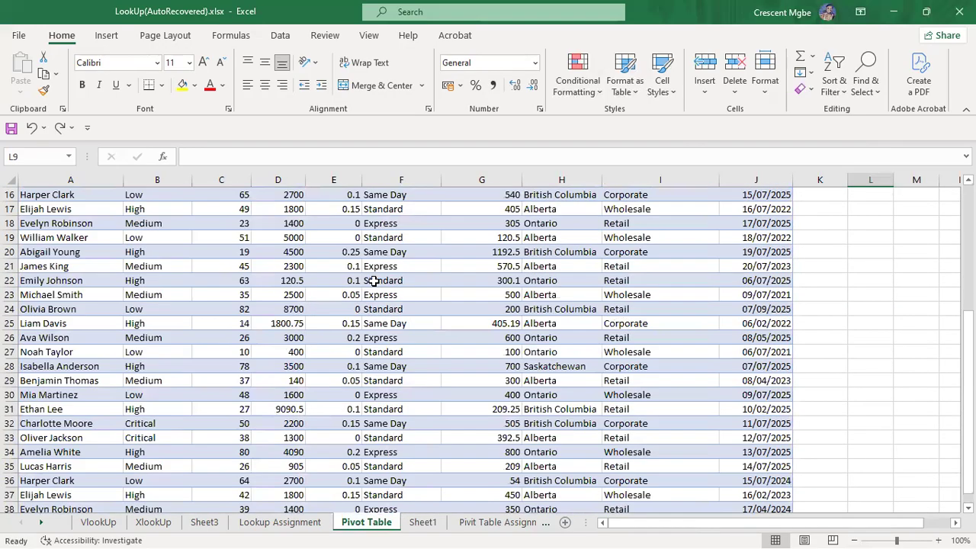
scroll(374, 280, "up", 5)
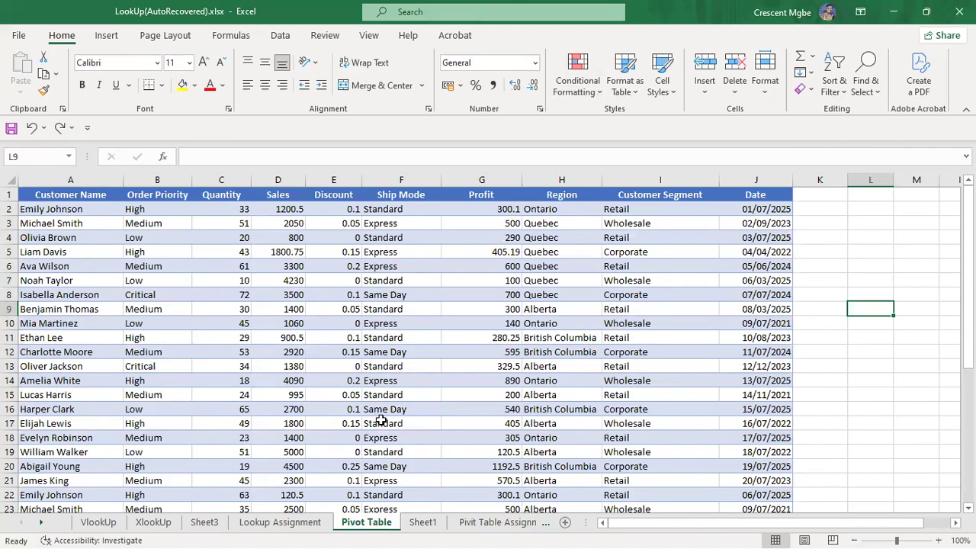
left_click(517, 523)
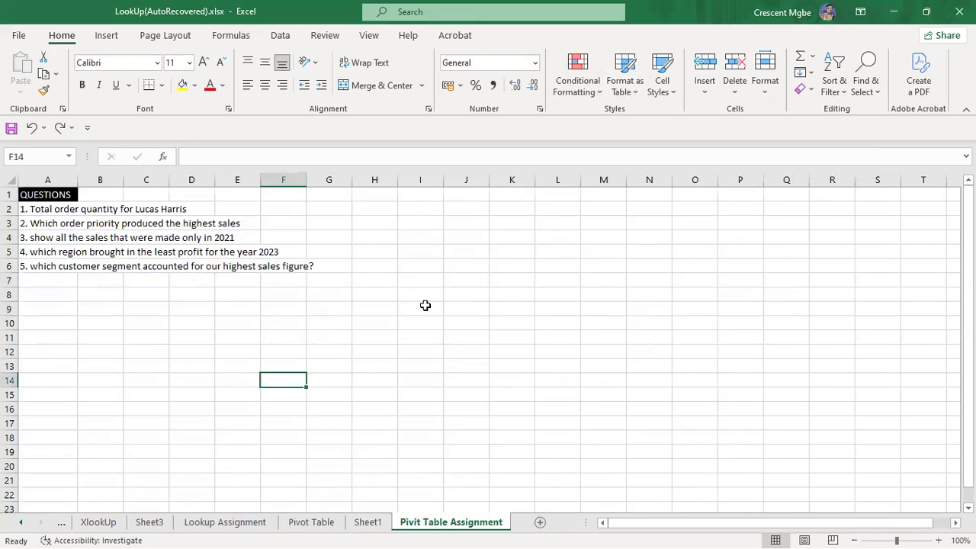
left_click(372, 524)
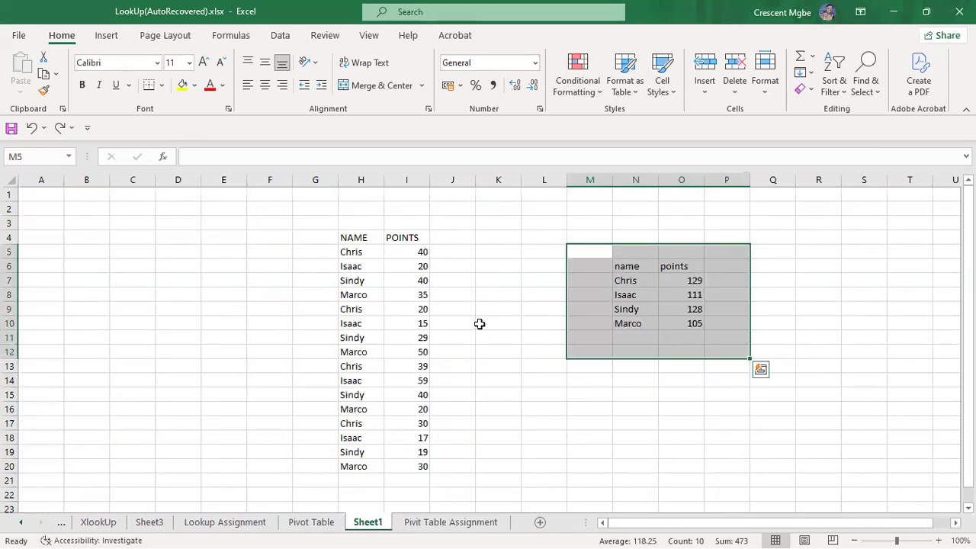
left_click(697, 233)
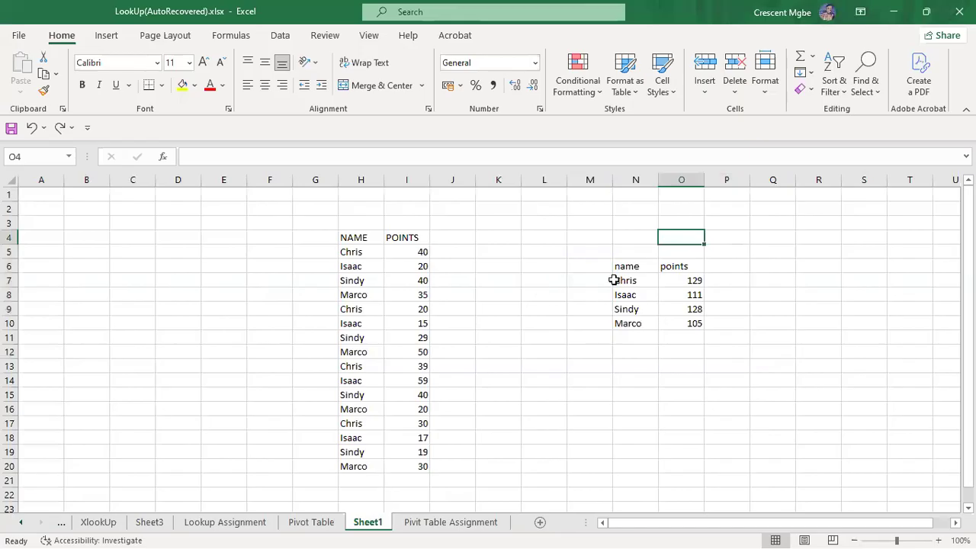
Step: Review the manually built summary of names and points in N6:O10 on Sheet1
left_click_drag(584, 254, 732, 363)
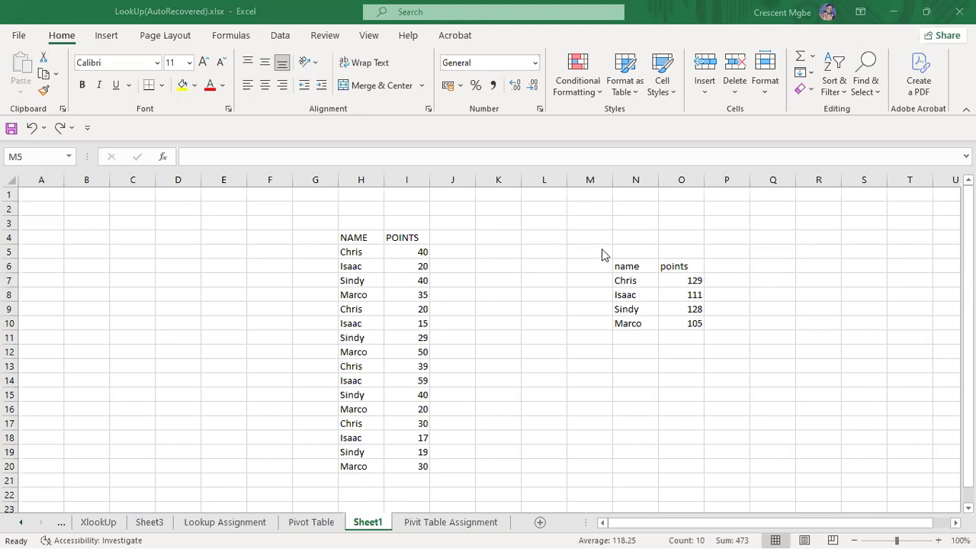
left_click_drag(599, 253, 736, 366)
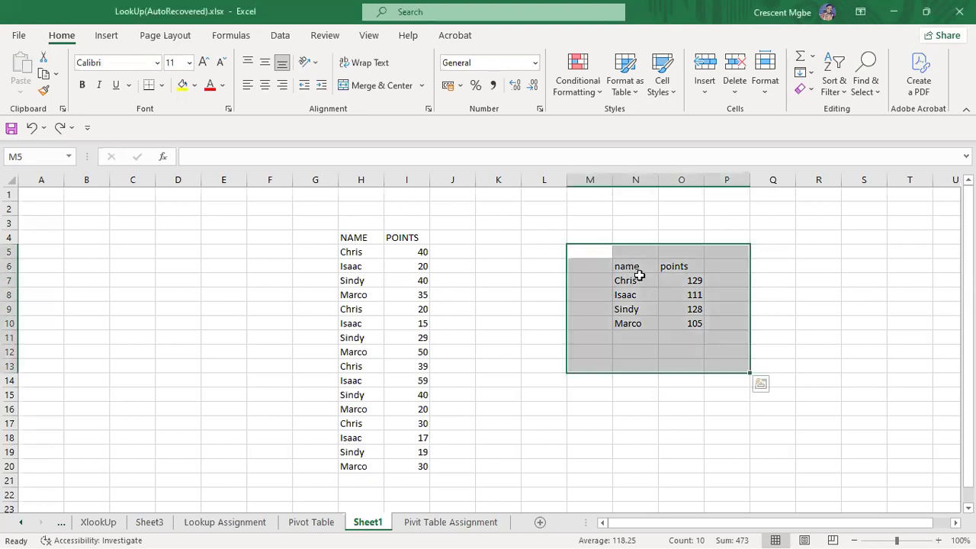
left_click(810, 282)
left_click_drag(601, 265, 686, 323)
Step: Examine the sales data on the Pivot Table sheet from the first to the last row, including the first customer entry
left_click(311, 522)
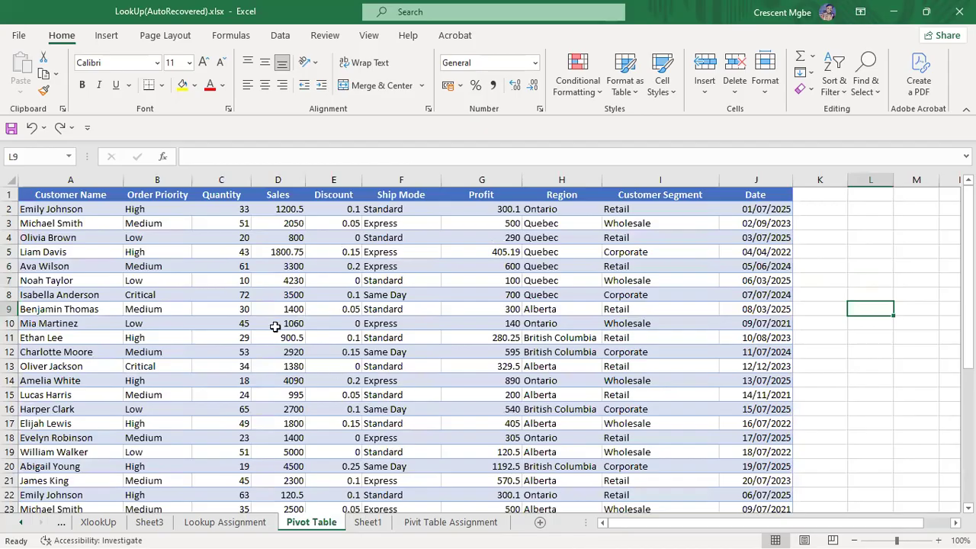
scroll(275, 324, "down", 6)
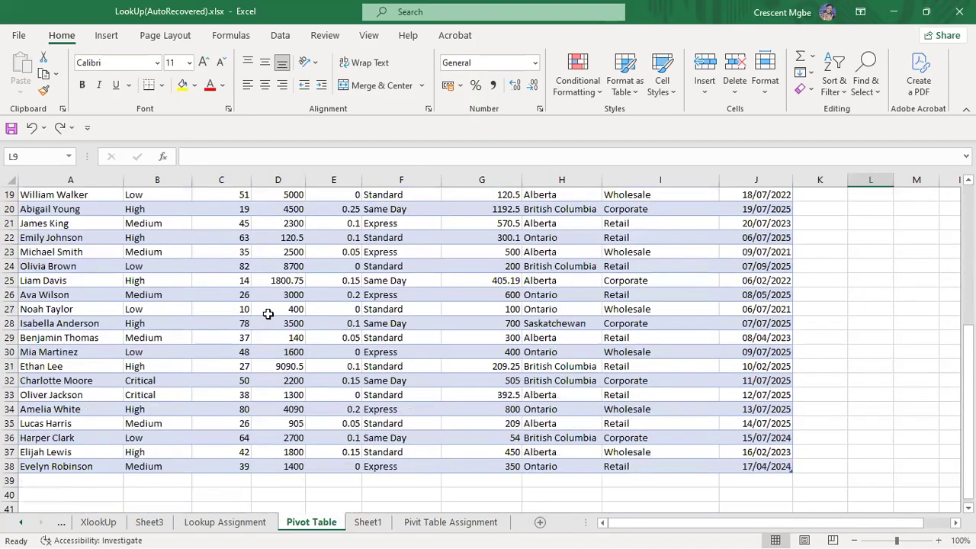
scroll(268, 314, "up", 6)
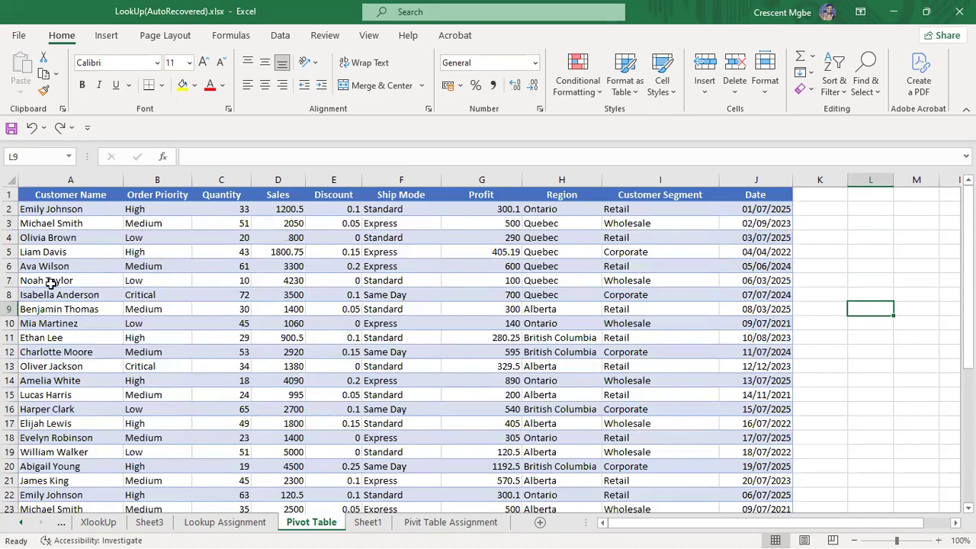
left_click(79, 209)
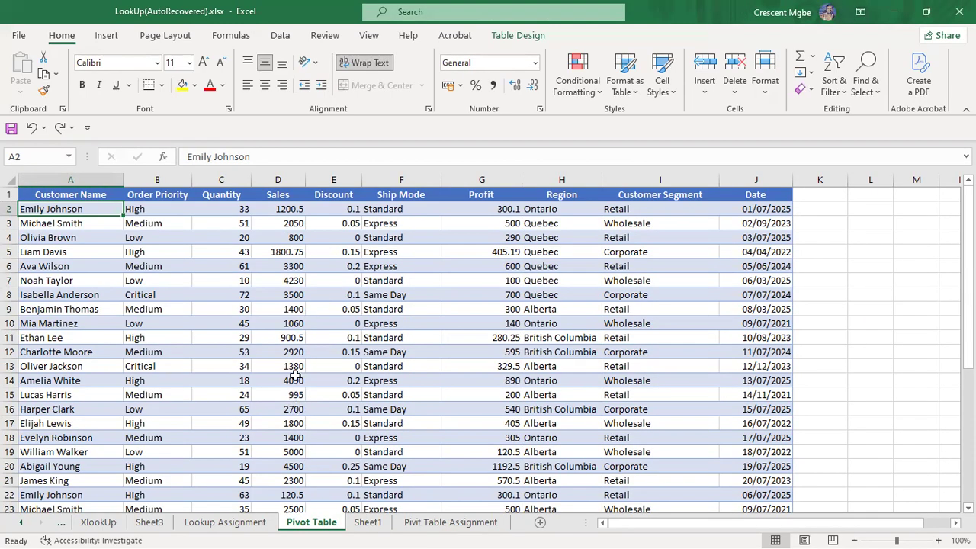
mouse_move(660, 524)
left_mouse_down()
mouse_move(709, 526)
mouse_move(675, 526)
left_mouse_up()
left_click(861, 282)
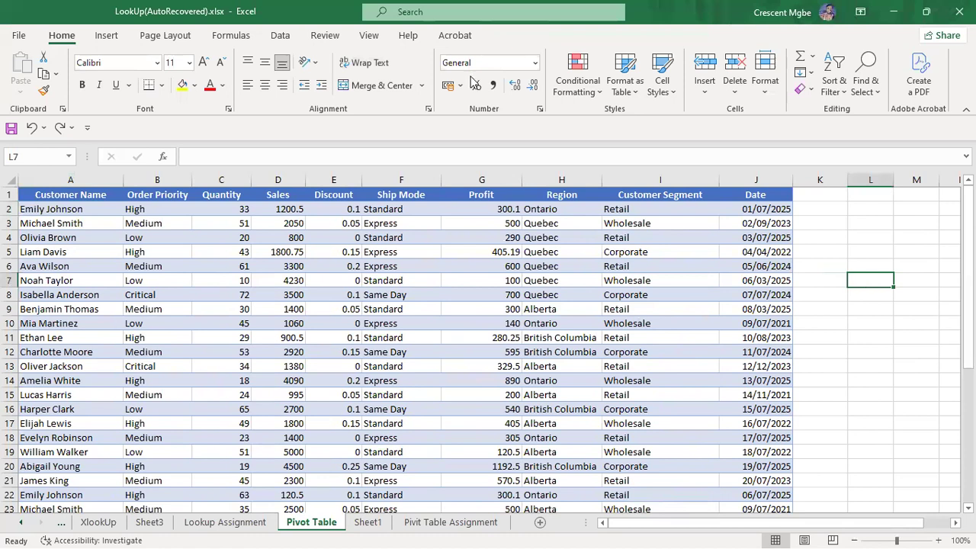
left_click(60, 212)
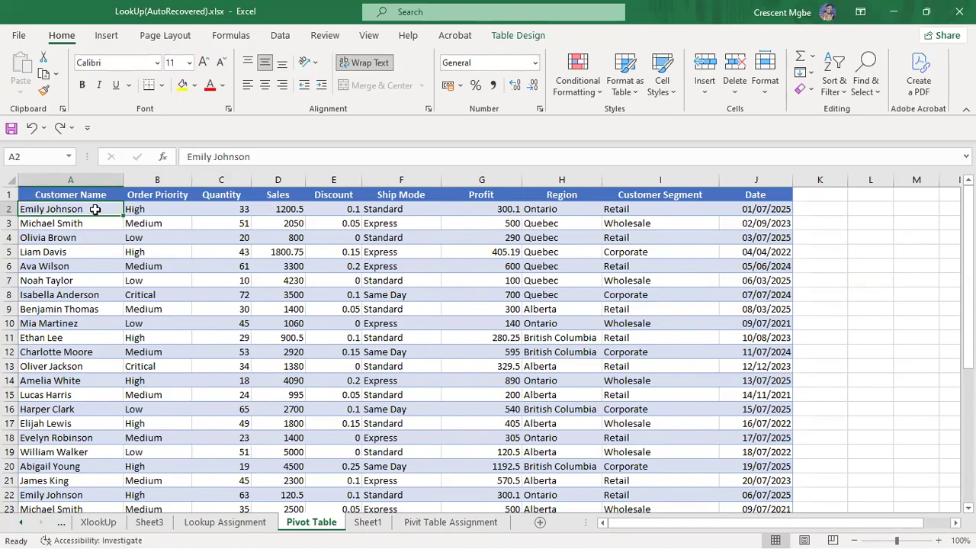
left_click(863, 309)
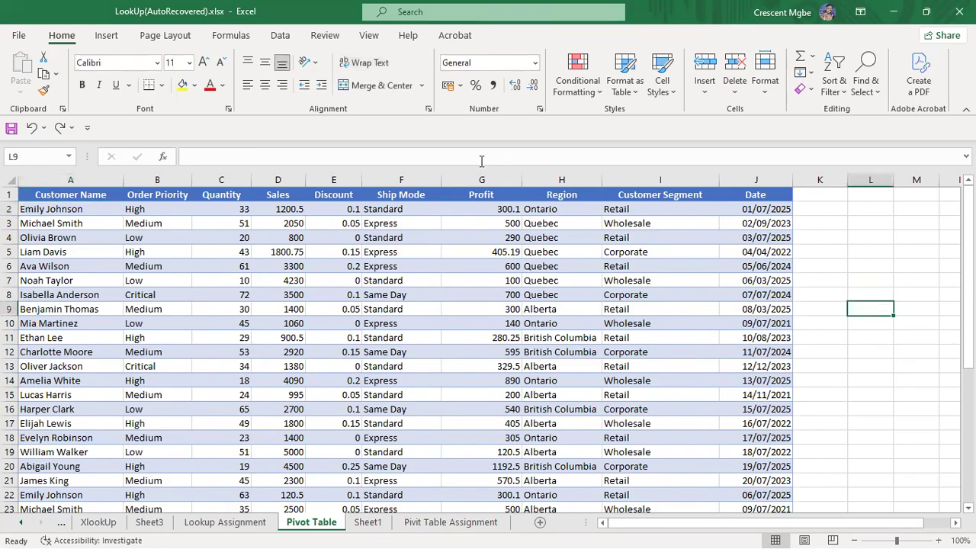
left_click(885, 279)
left_click(874, 253)
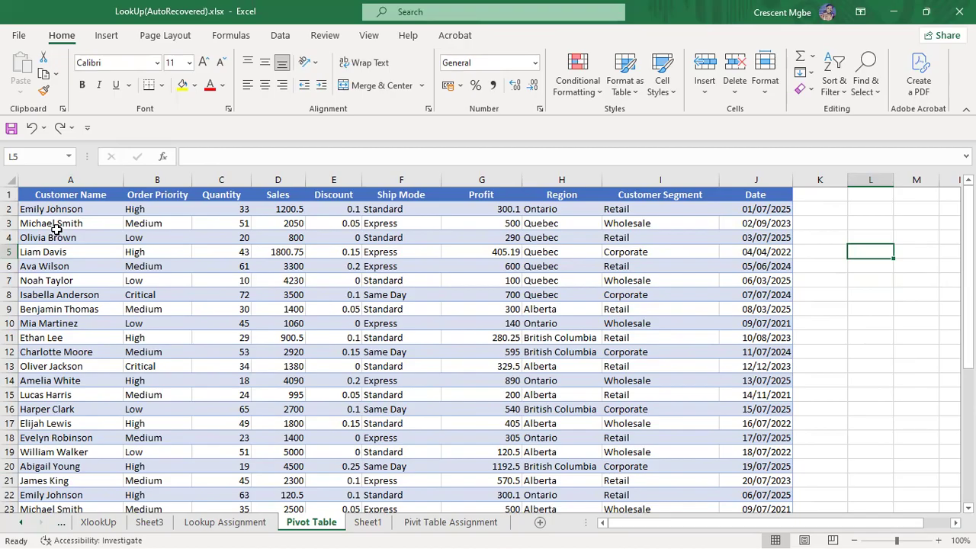
left_click(867, 270)
left_click(856, 300)
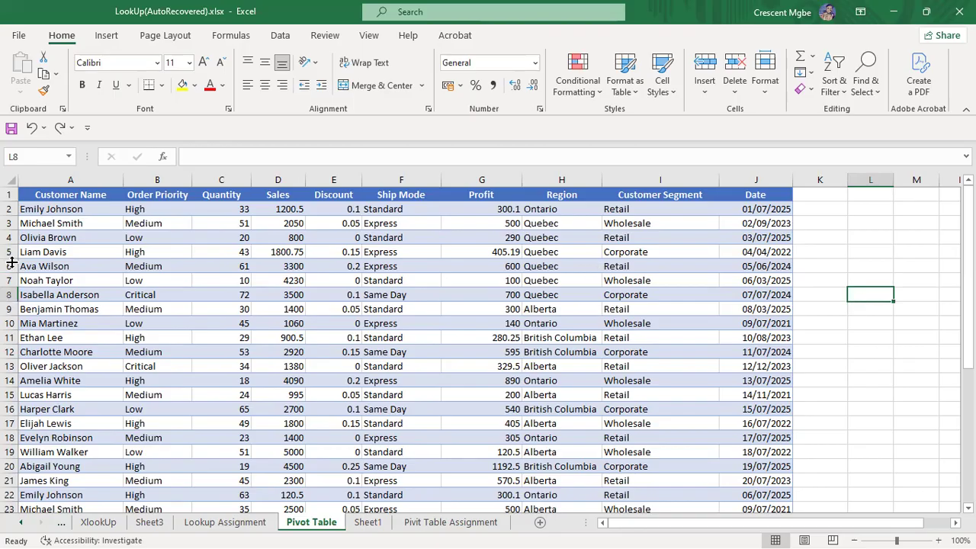
Step: Trace the repeated entries of the customer in A2 and A22 through the Customer Name column and the rest of the sales table
scroll(115, 404, "down", 6)
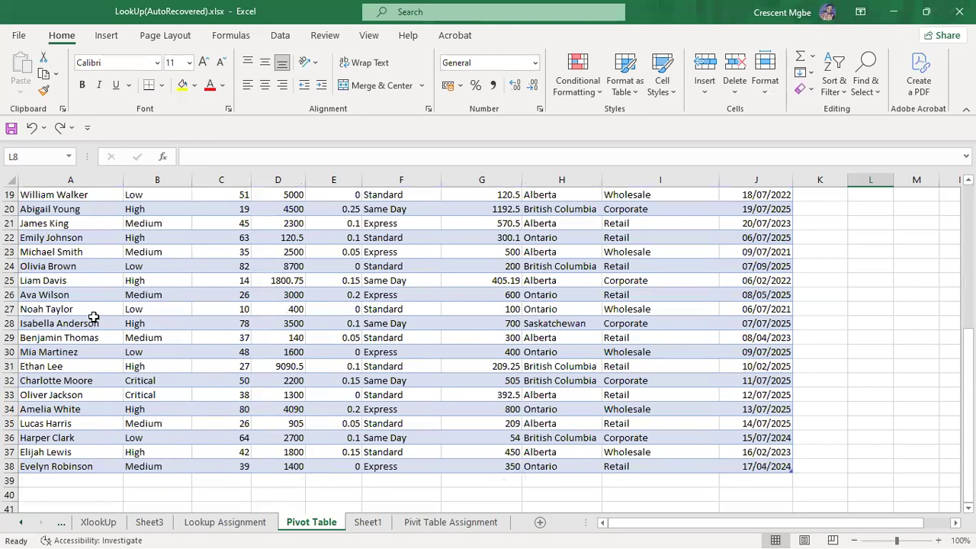
left_click(73, 237)
scroll(70, 239, "up", 5)
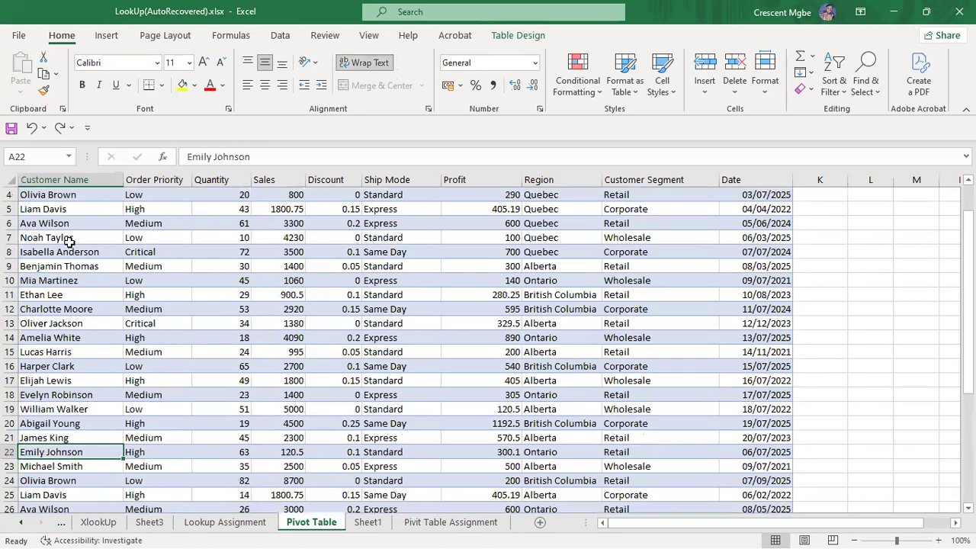
scroll(68, 241, "up", 1)
left_click(59, 210)
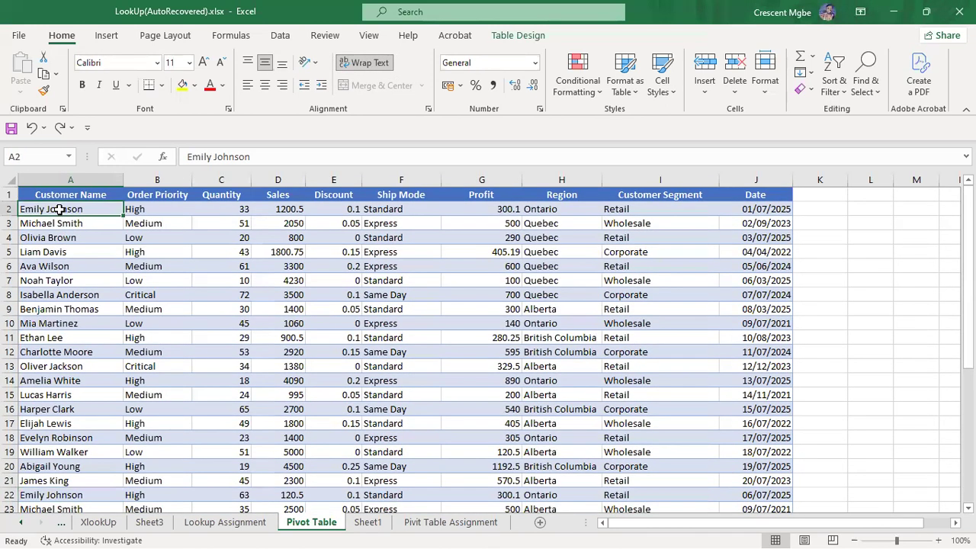
scroll(62, 267, "down", 3)
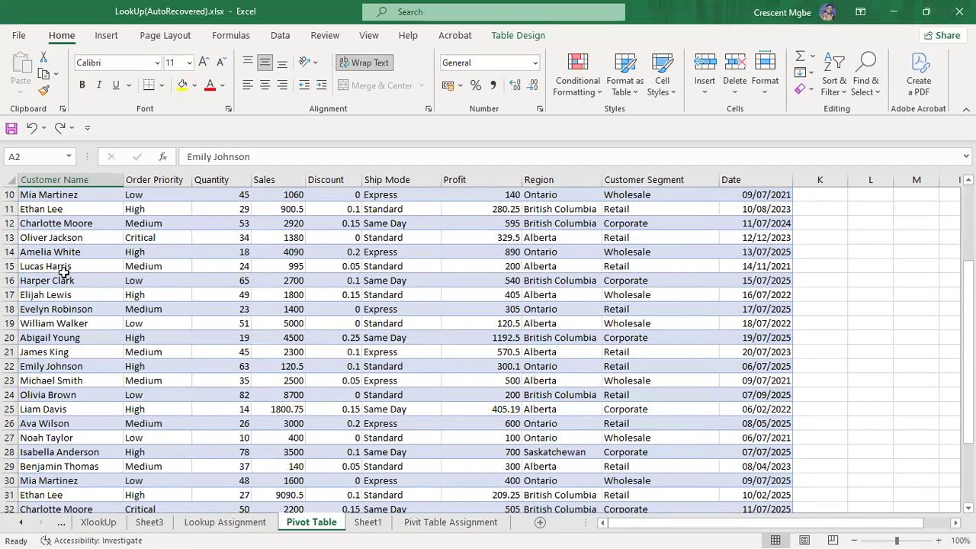
scroll(65, 282, "down", 6)
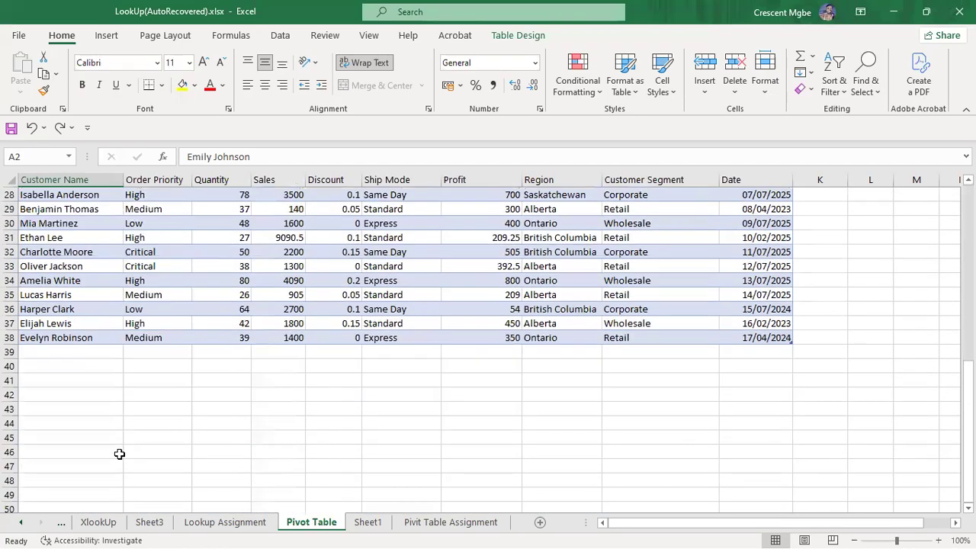
scroll(125, 437, "down", 1)
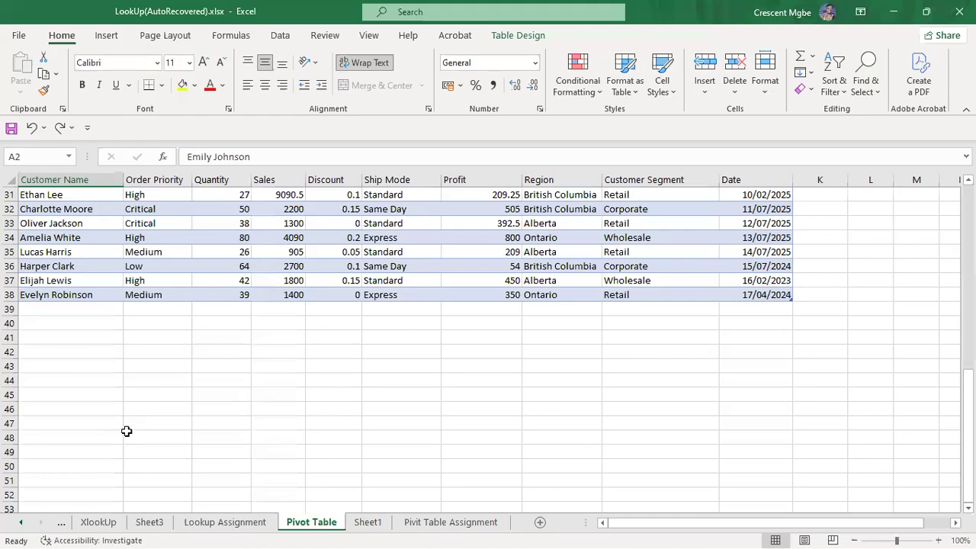
scroll(127, 429, "up", 10)
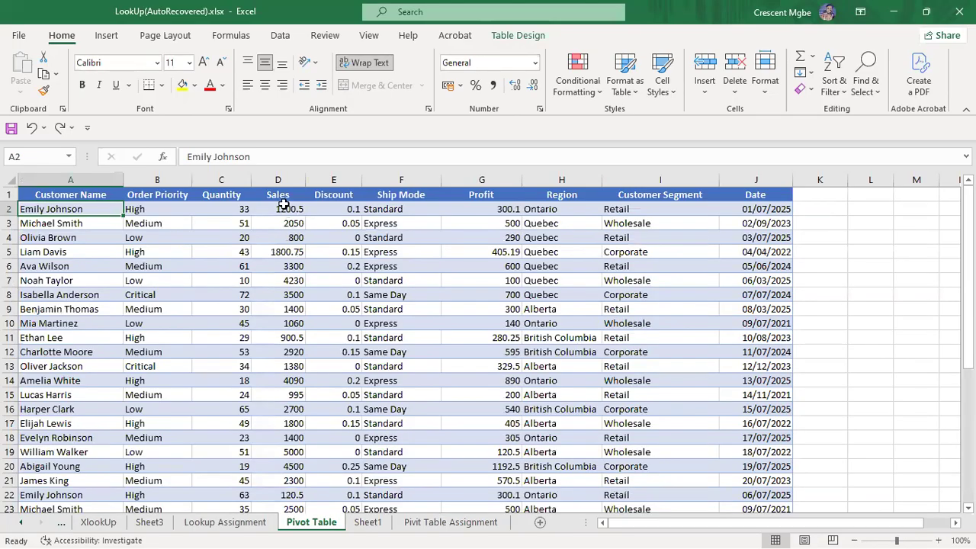
left_click(866, 268)
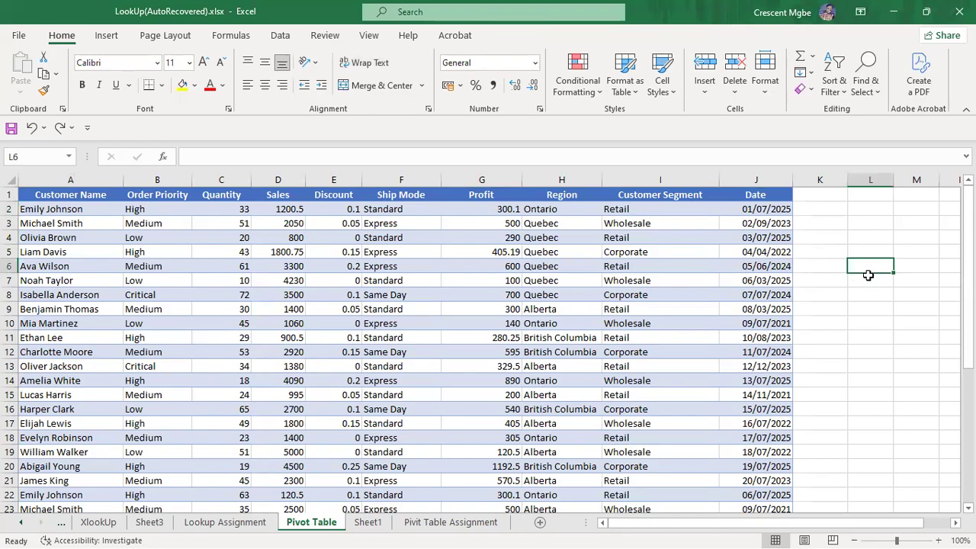
Step: Check the questions on the Pivit Table Assignment sheet and compare them with the summary table area M5:P13 on Sheet1
left_click(470, 528)
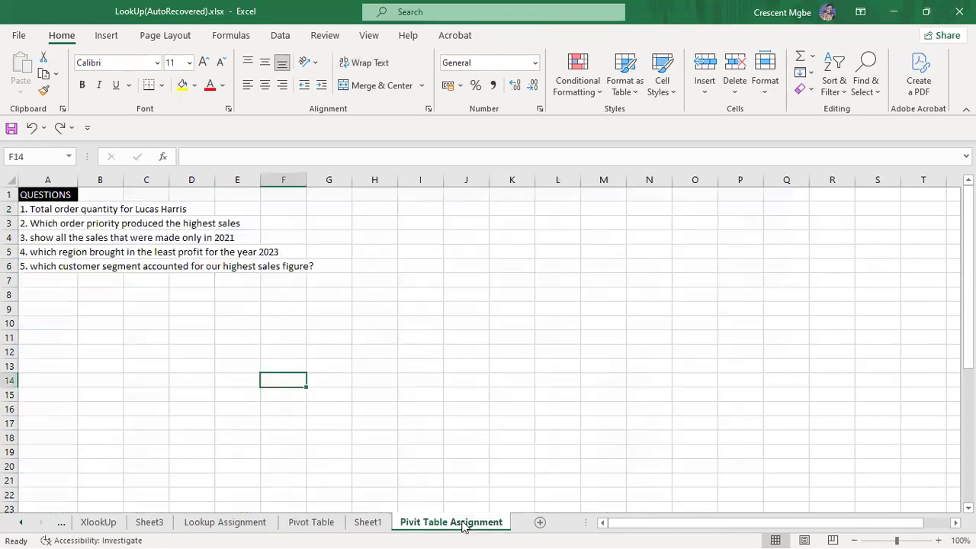
left_click(365, 523)
left_click(588, 248)
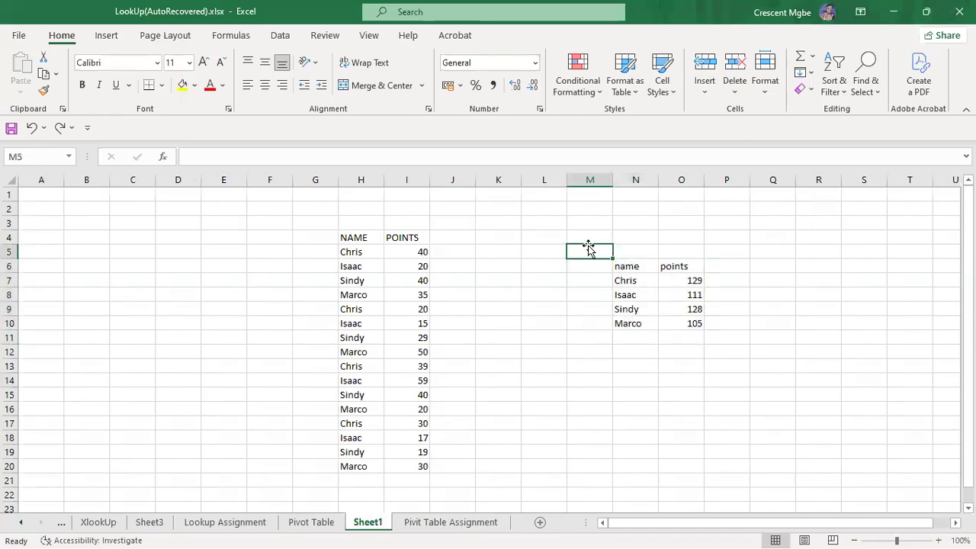
left_click_drag(577, 248, 731, 366)
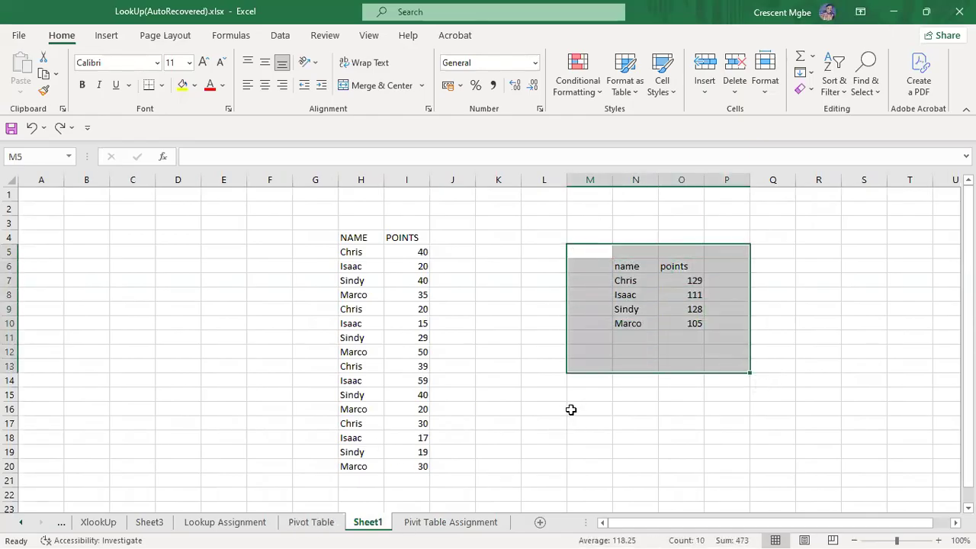
Step: Try to enter a SUMIF formula with the range K4:M8 in L6 of the Pivot Table sheet, and discard the entry
left_click(308, 525)
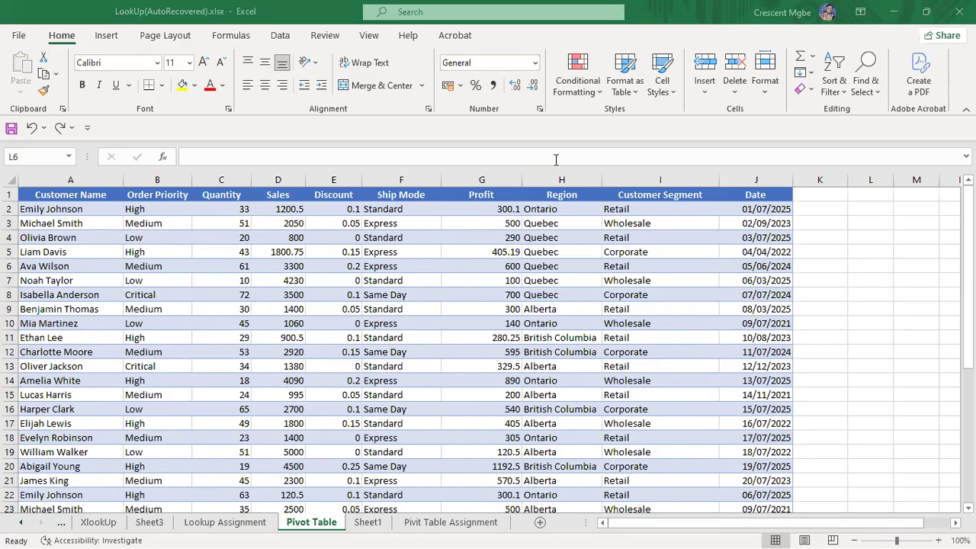
left_click(863, 266)
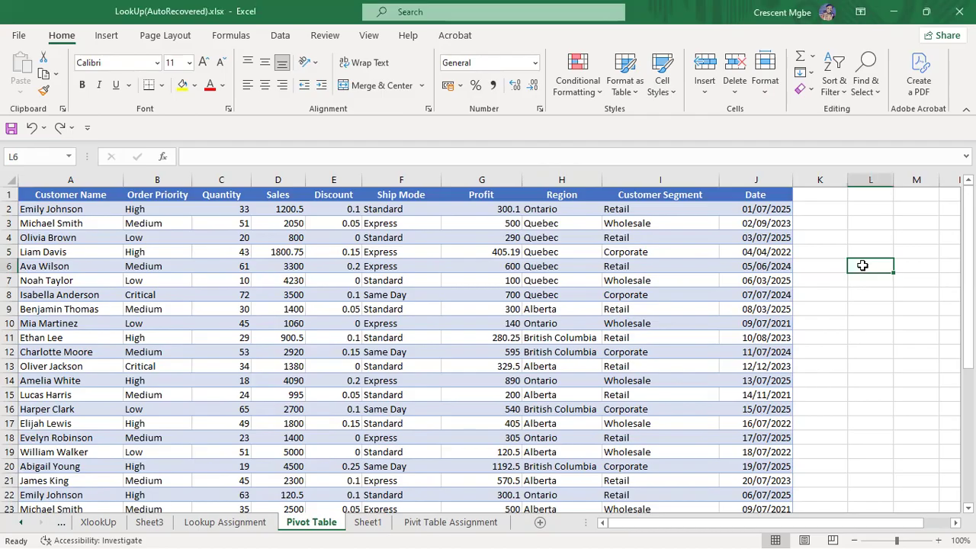
type("=")
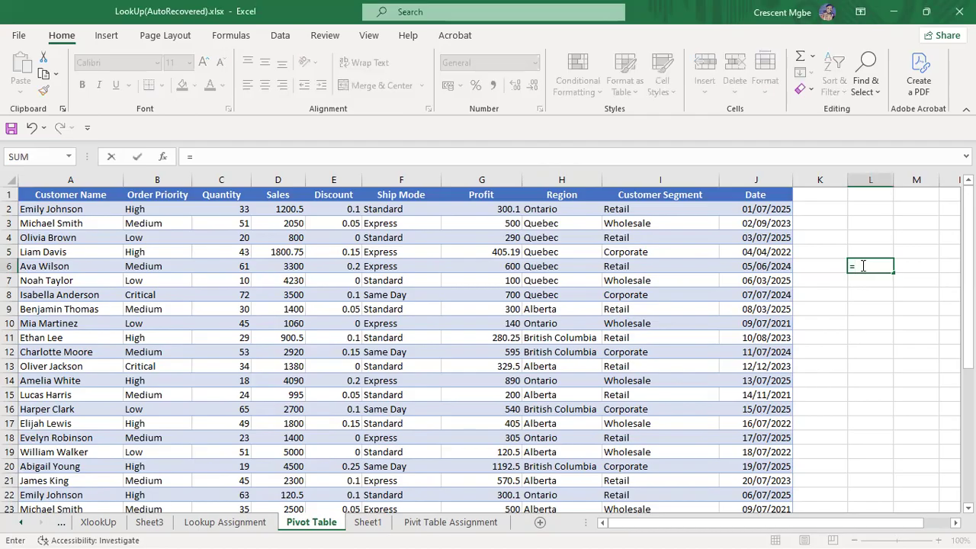
type("sum")
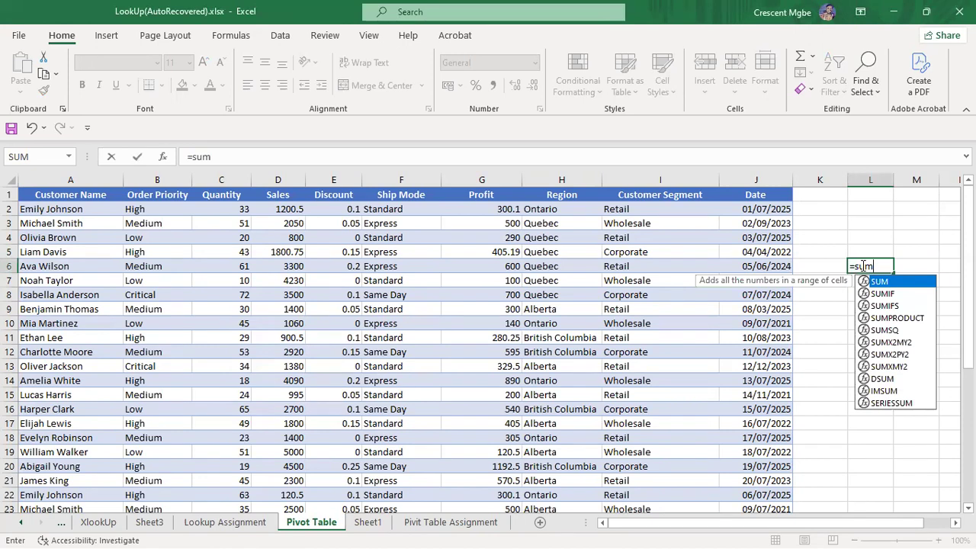
double_click(878, 293)
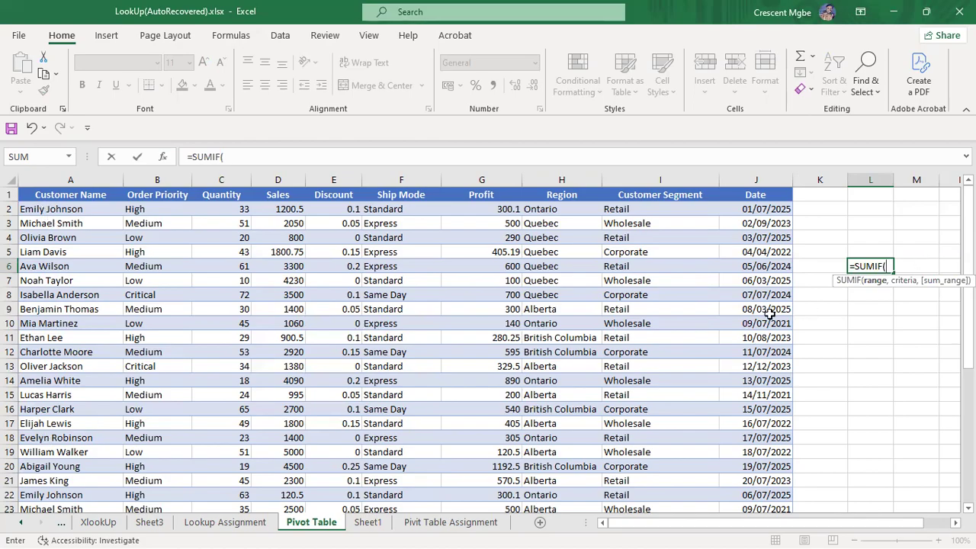
left_click_drag(829, 241, 901, 289)
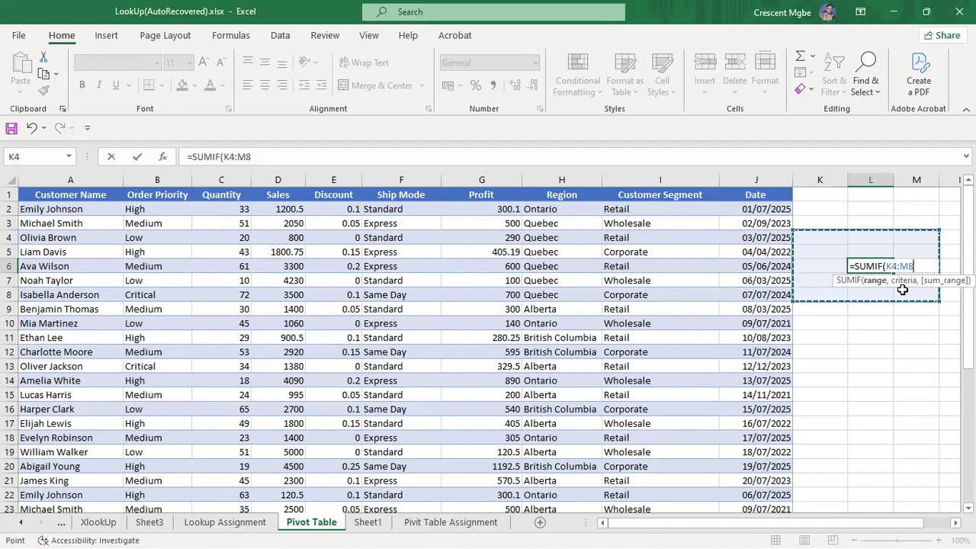
key("Return")
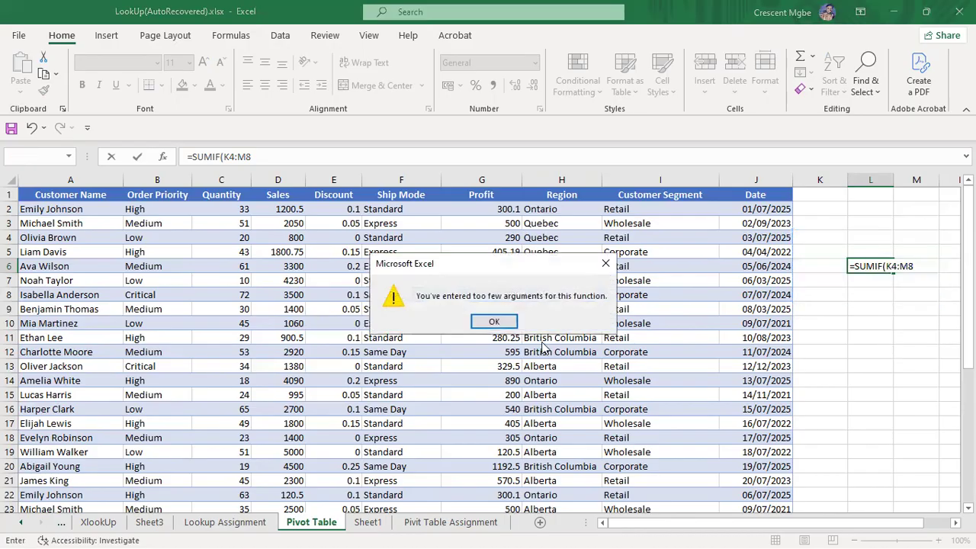
left_click(493, 320)
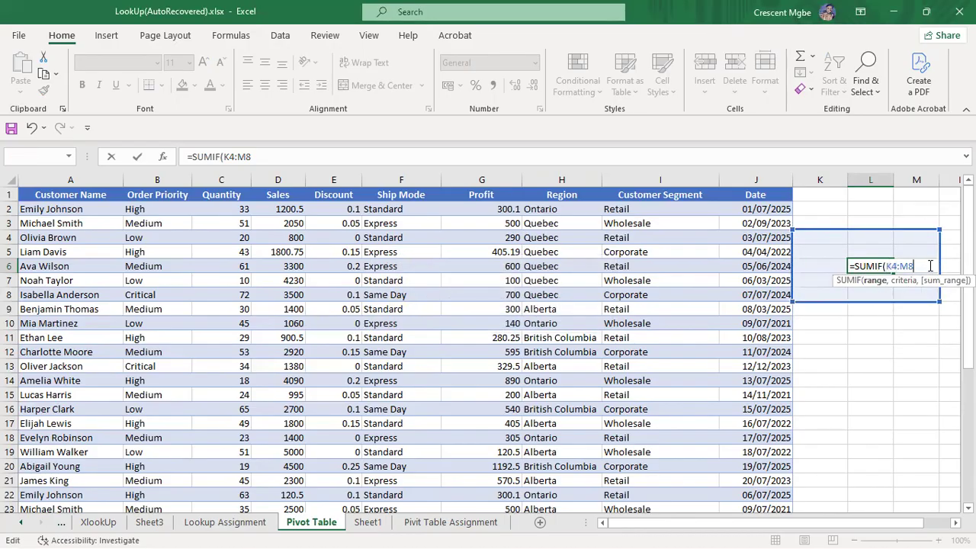
key("Left")
key("Escape")
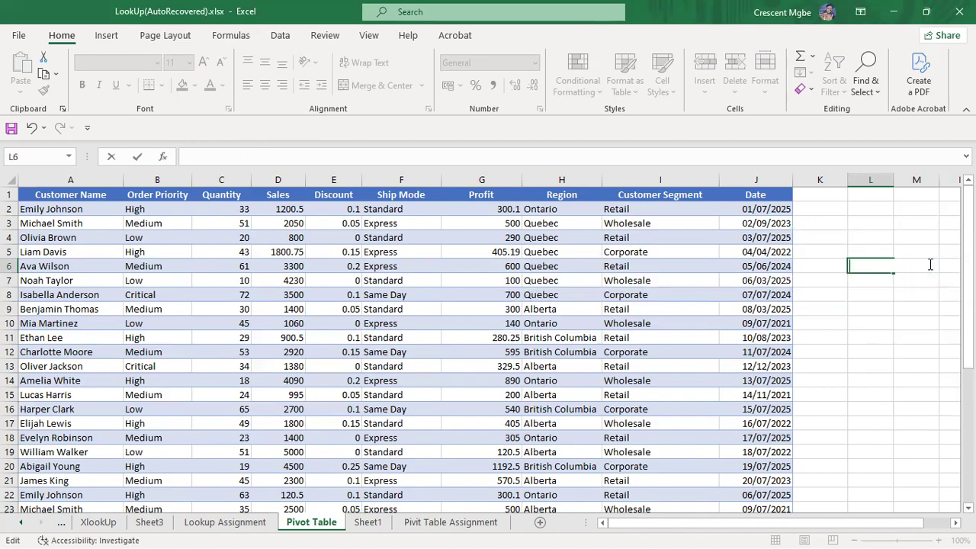
left_click(869, 323)
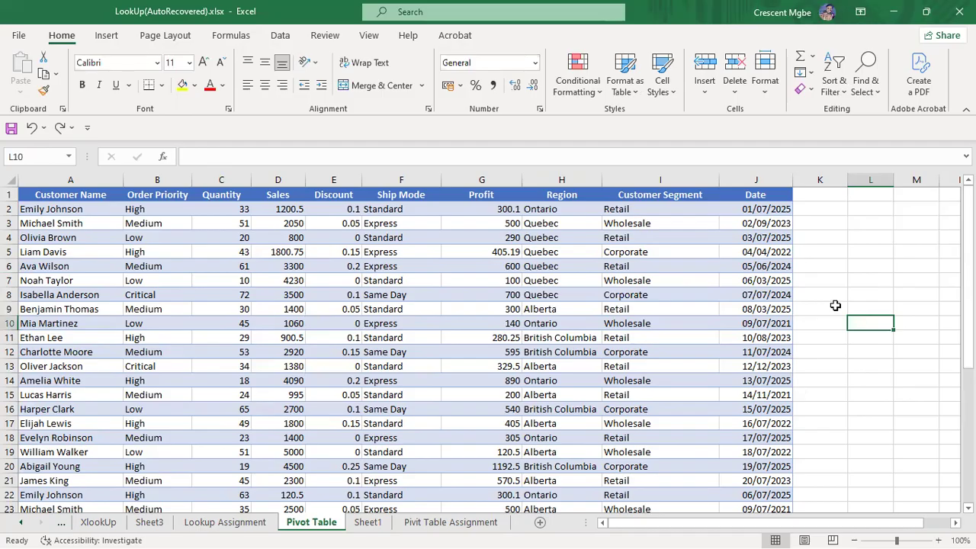
Step: Return to Sheet1 and review the block around the manually built points summary again
left_click(369, 523)
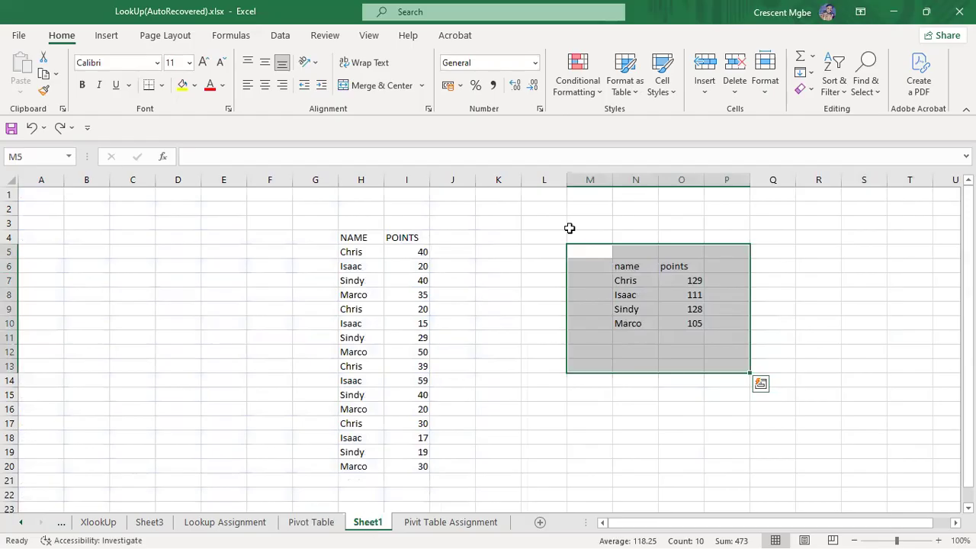
left_click(569, 228)
left_click_drag(575, 230, 736, 309)
left_click(602, 237)
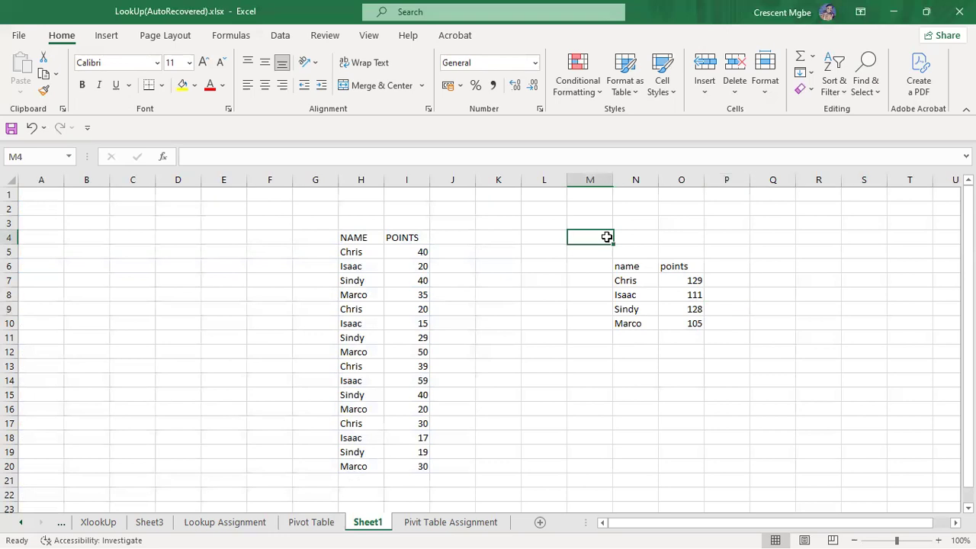
double_click(602, 250)
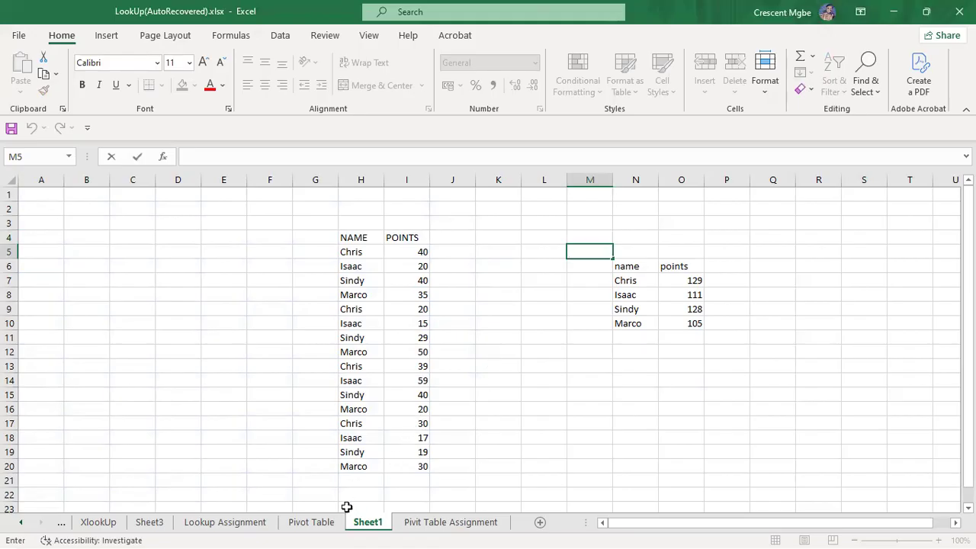
Step: Compare the sales data on the Pivot Table sheet with Sheet1's points list H4:I20 and its manual summary by name
left_click(322, 523)
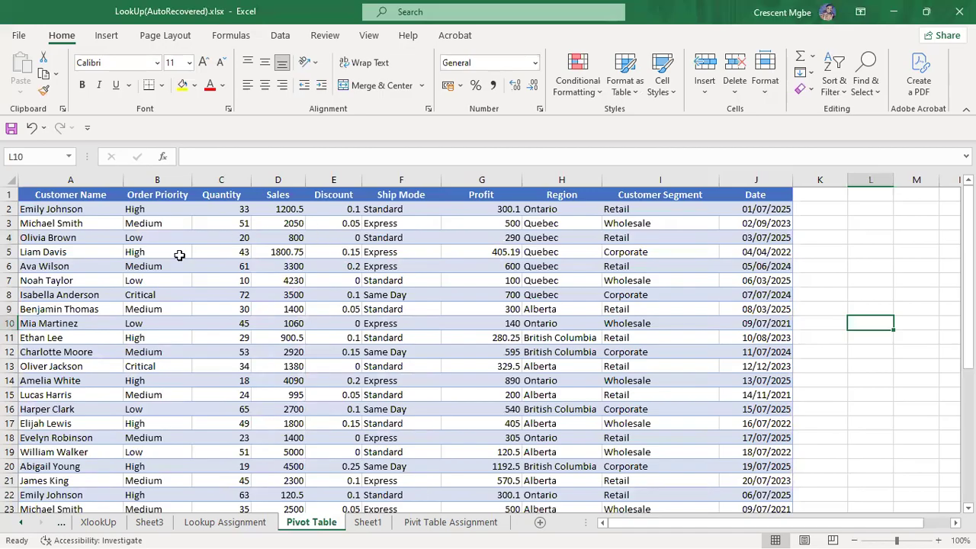
left_click(367, 522)
left_click(480, 308)
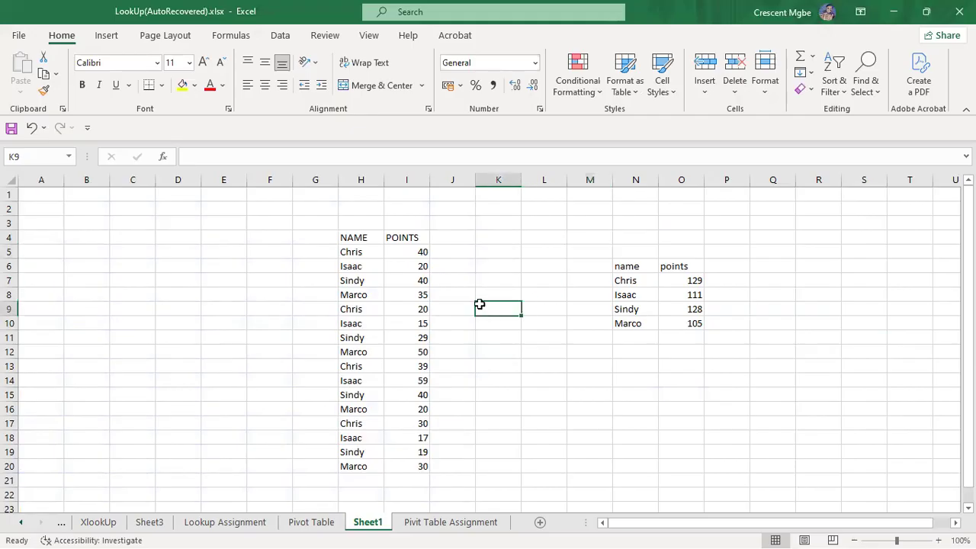
left_click_drag(344, 240, 426, 466)
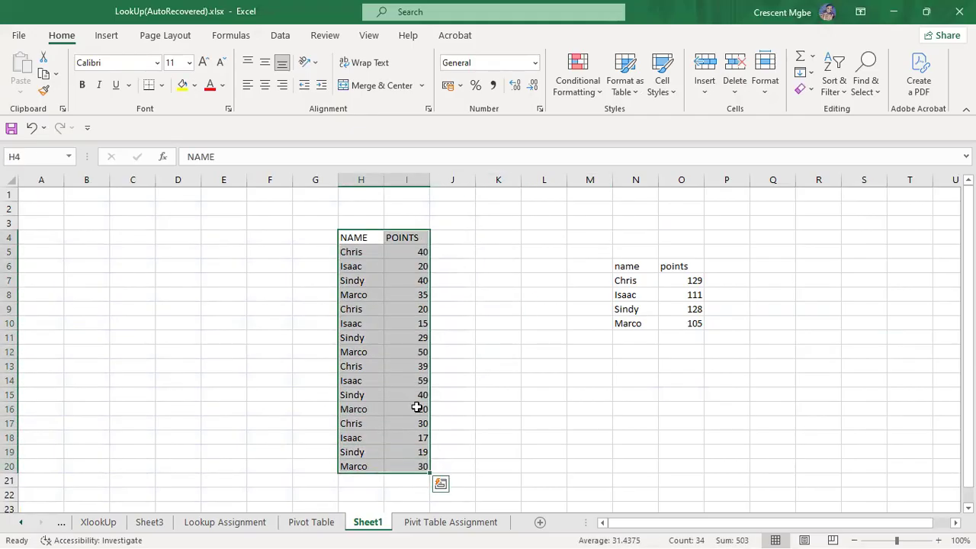
left_click(302, 323)
left_click(124, 295)
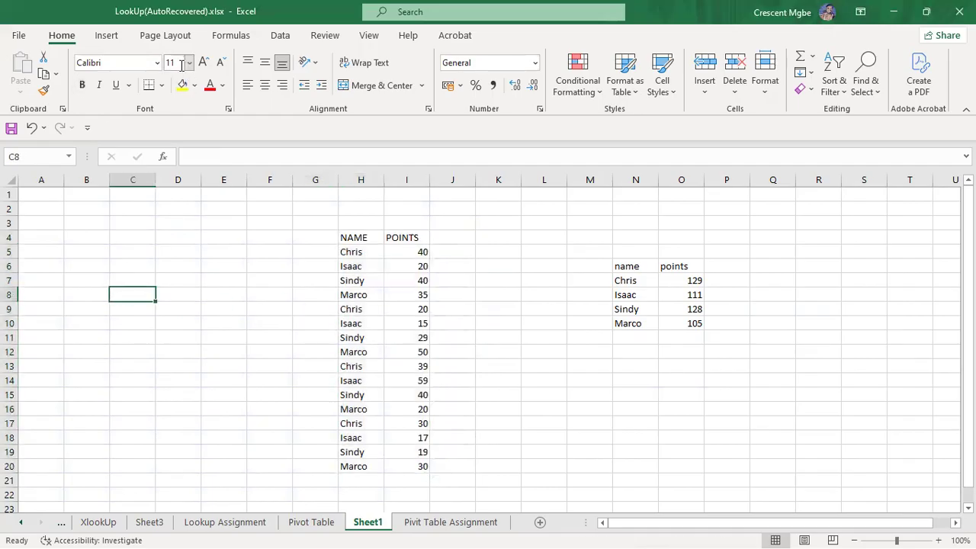
left_click_drag(598, 269, 712, 335)
left_click(502, 325)
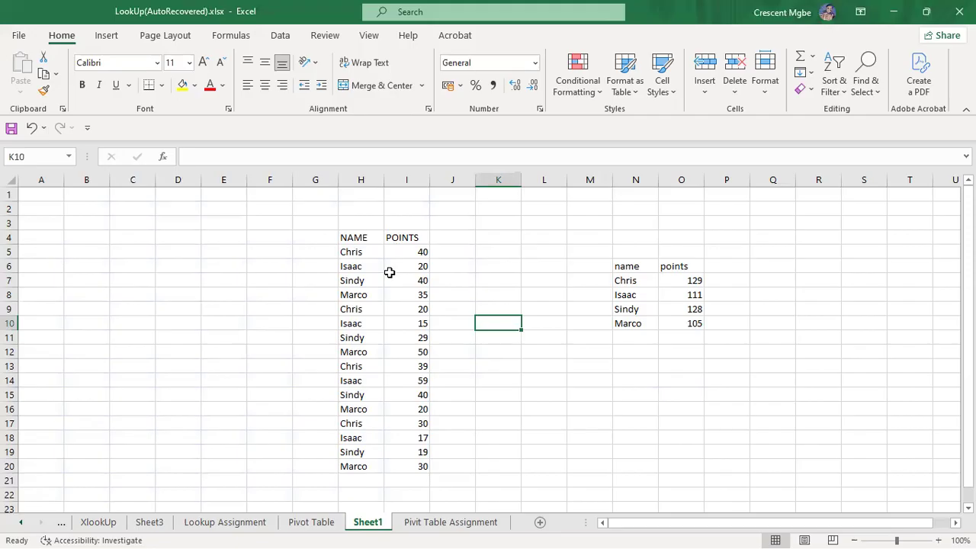
Step: Start creating a pivot table from empty cell K10 on Sheet1 to examine the source and location options, and cancel it
left_click(107, 35)
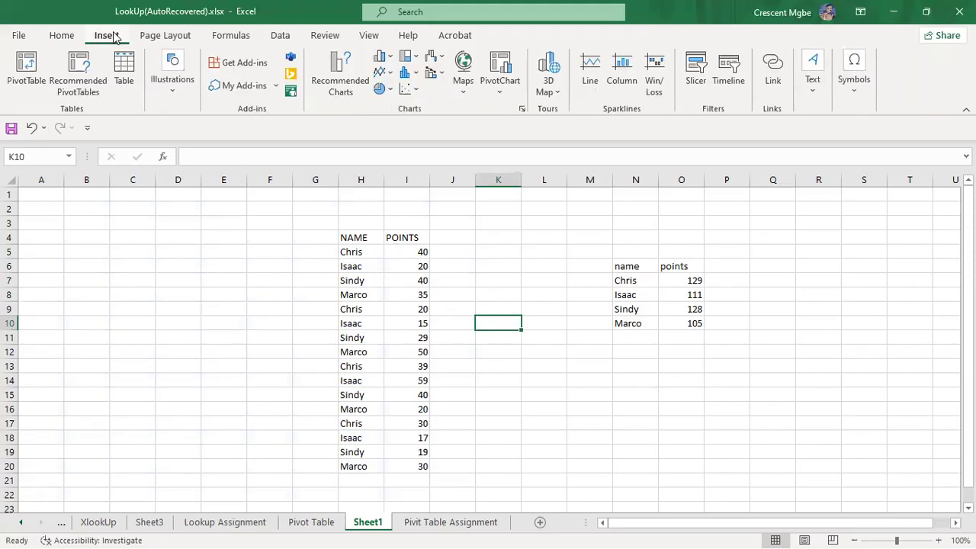
left_click(18, 35)
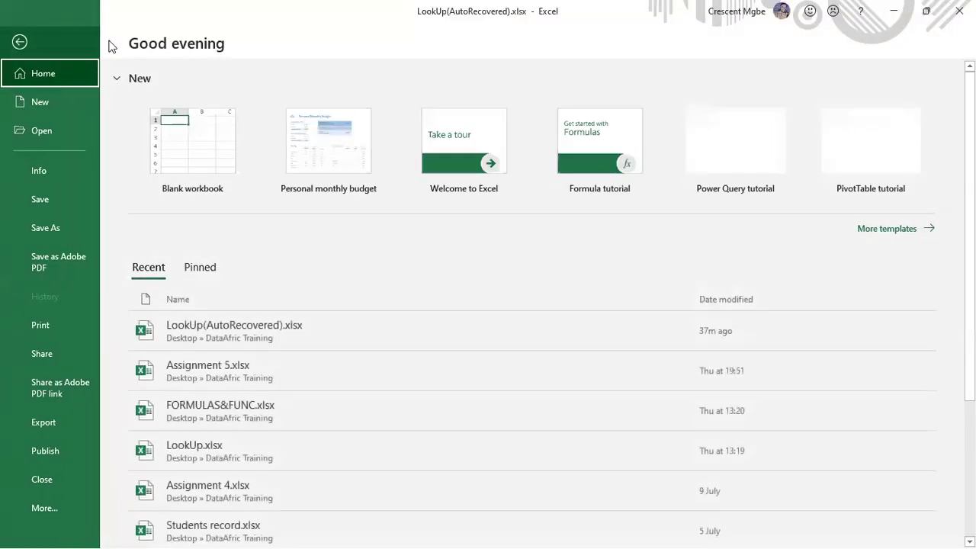
left_click(23, 43)
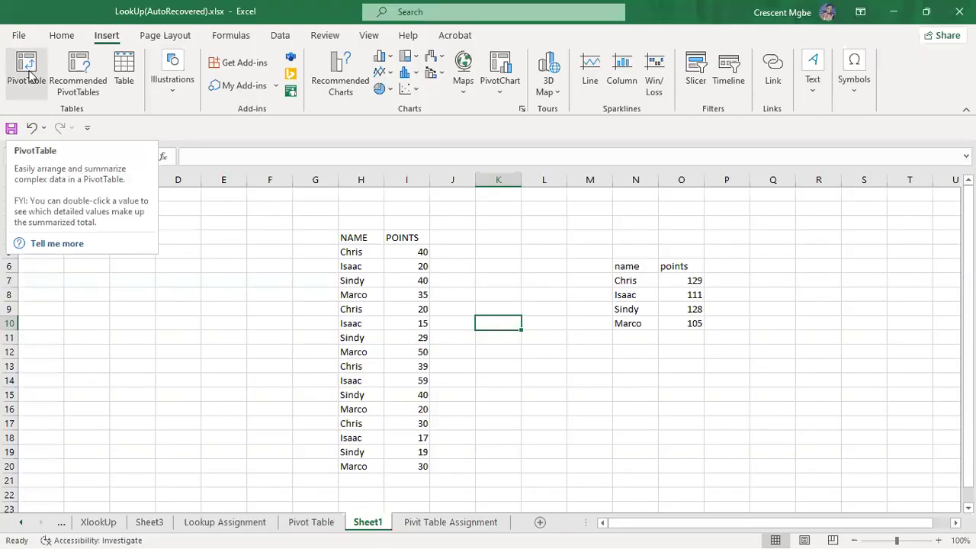
left_click(28, 72)
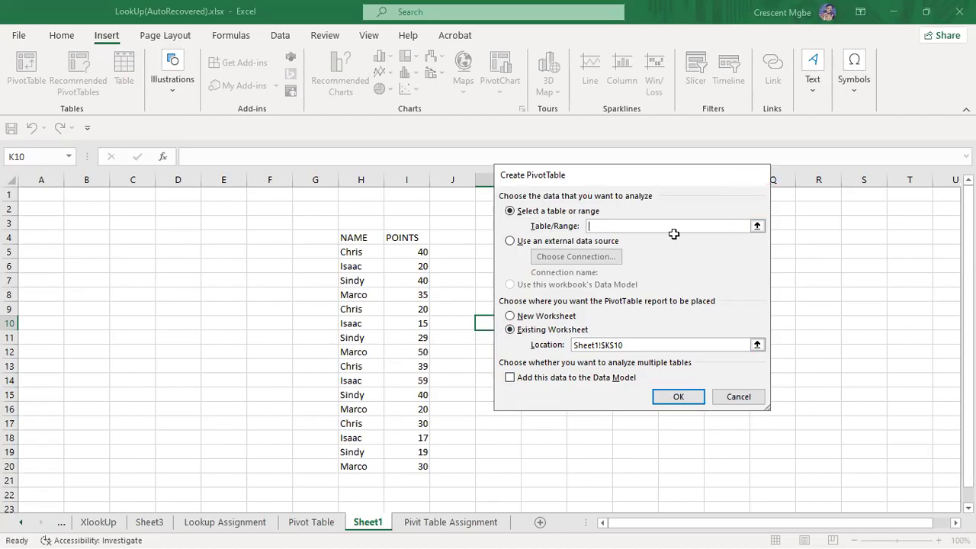
key("Escape")
Step: Try to set A1:E11 of the Pivot Table sheet as the source range for a new pivot table, and cancel it
left_click(321, 523)
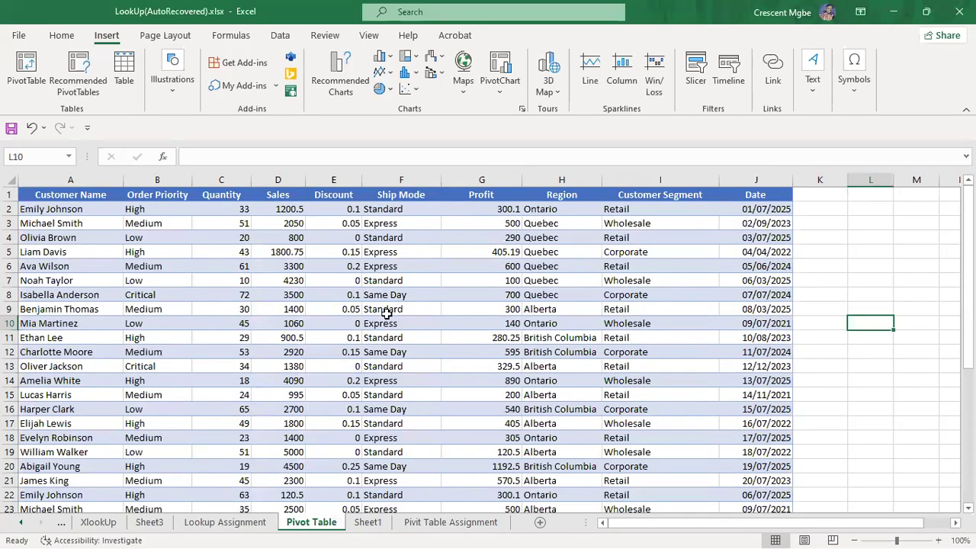
left_click(27, 67)
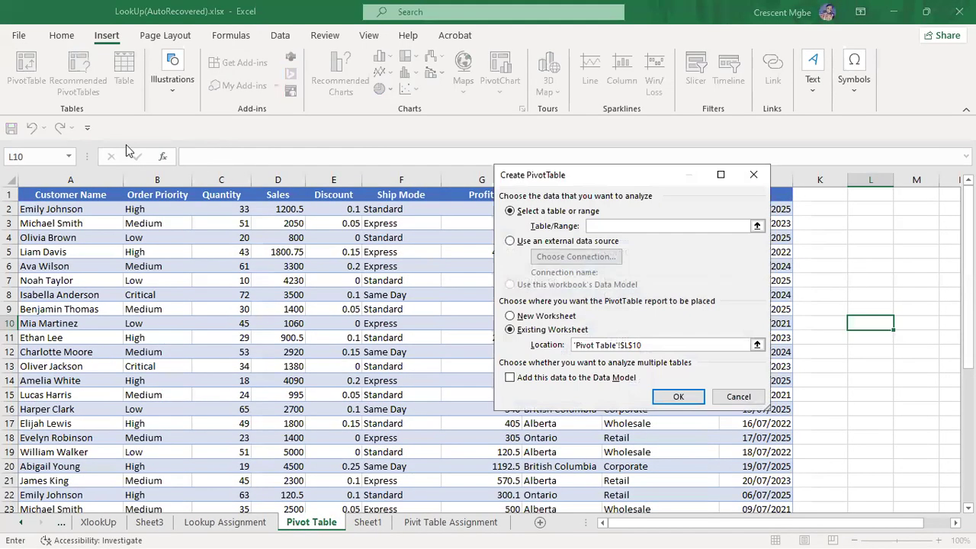
left_click(757, 228)
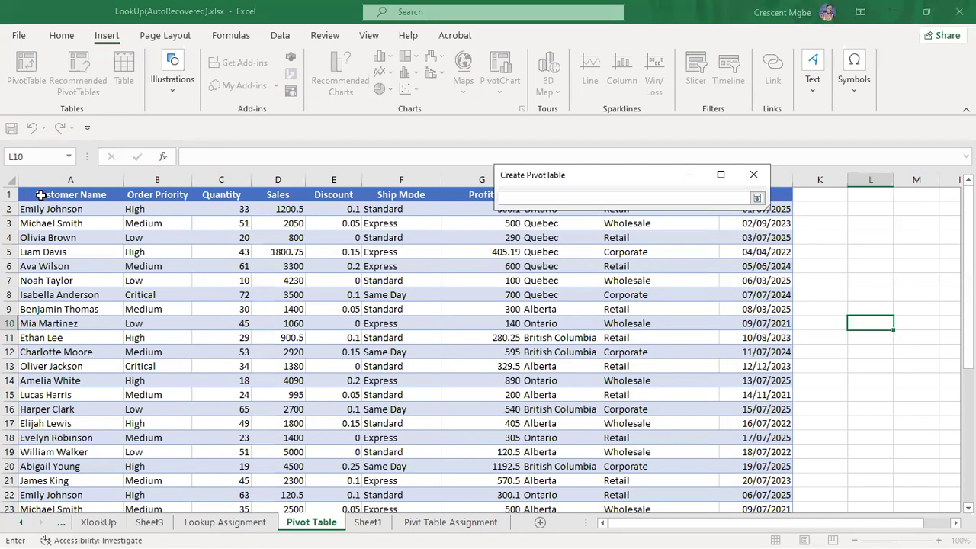
left_click(41, 195)
left_click_drag(40, 195, 336, 339)
left_click(753, 174)
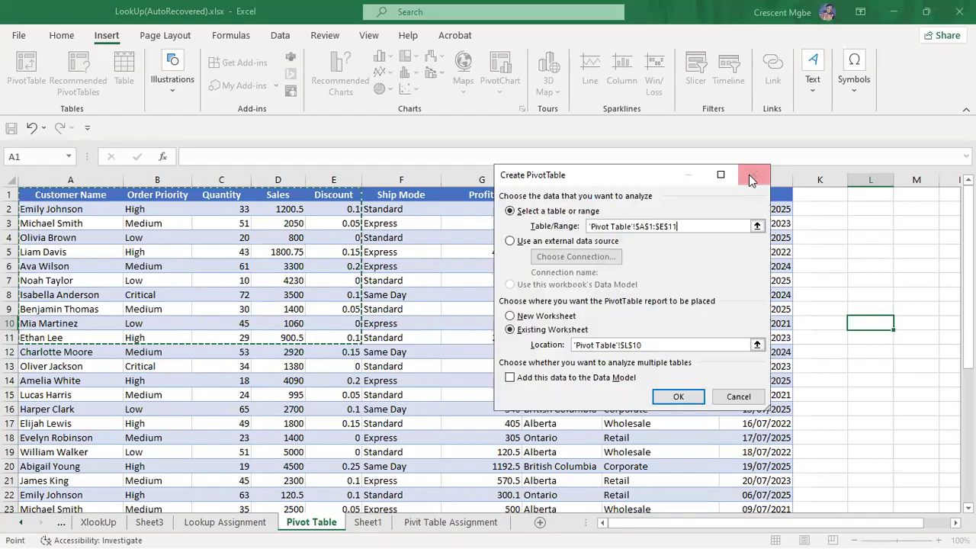
left_click(738, 396)
Step: Check which source a new pivot table picks up from cell E9 in the XlookUp sheet's car table, and cancel it
left_click(98, 522)
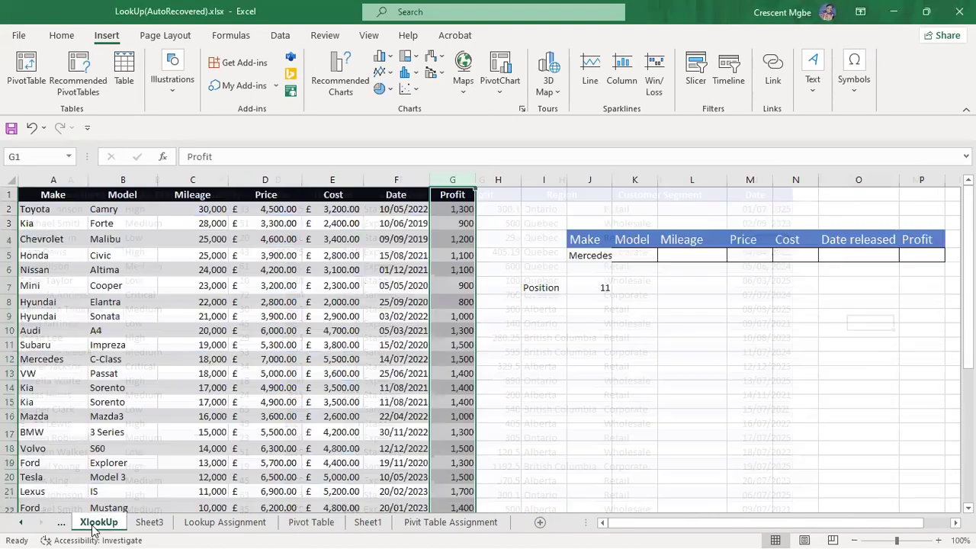
left_click(556, 373)
left_click(331, 314)
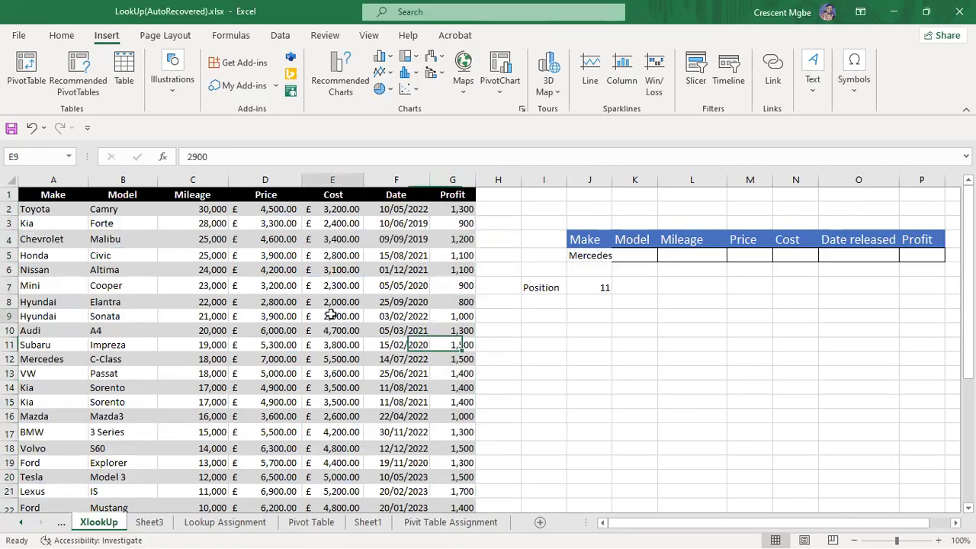
left_click(25, 67)
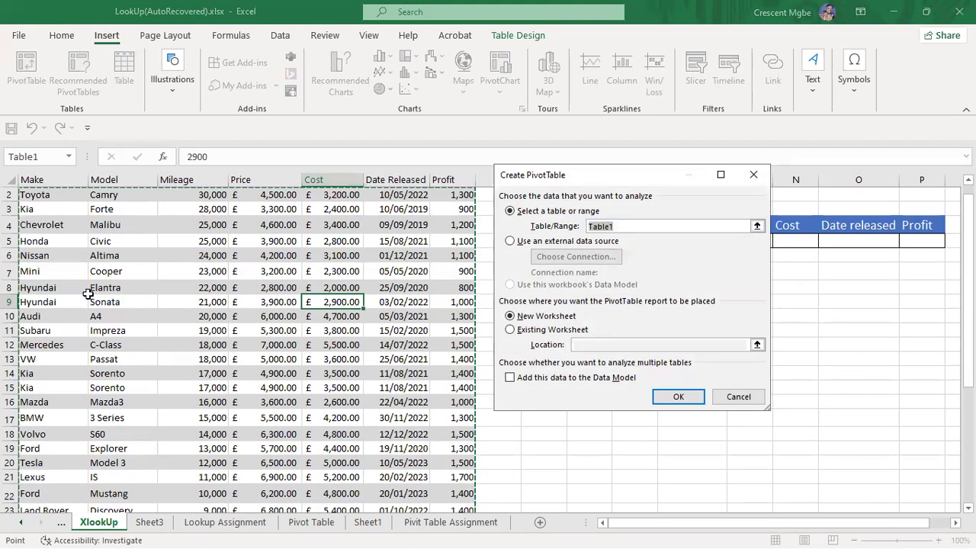
left_click(737, 397)
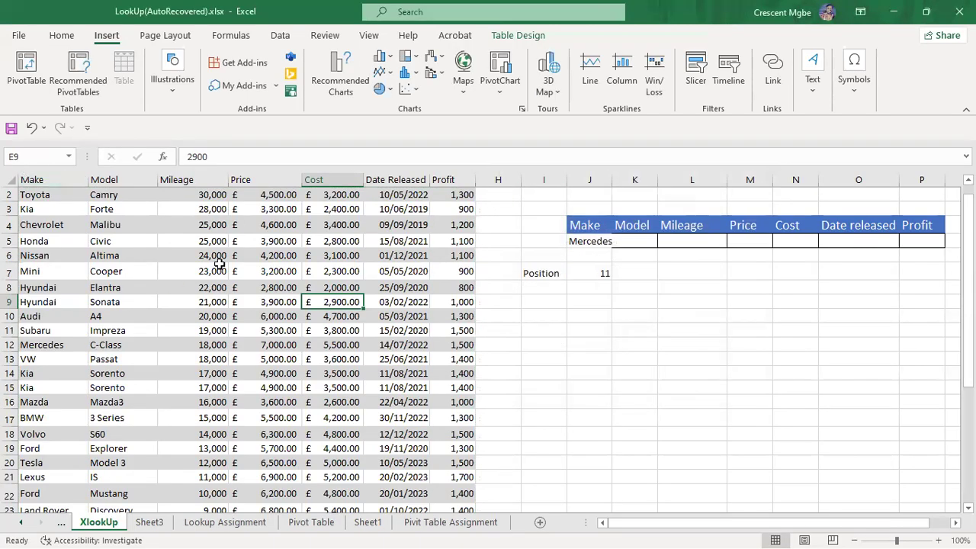
scroll(218, 287, "up", 1)
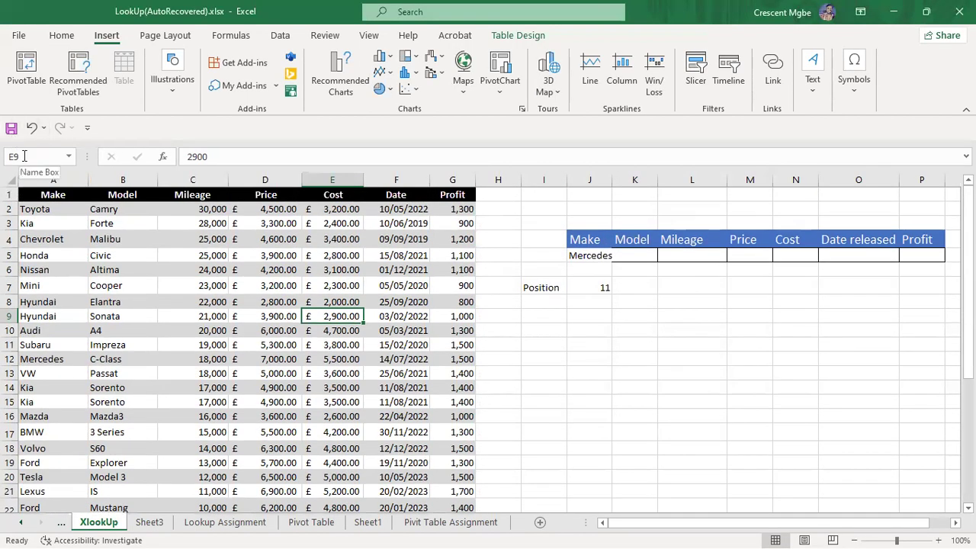
Step: Go to cell J10 on the XlookUp sheet and assign it the name Cars
left_click(24, 156)
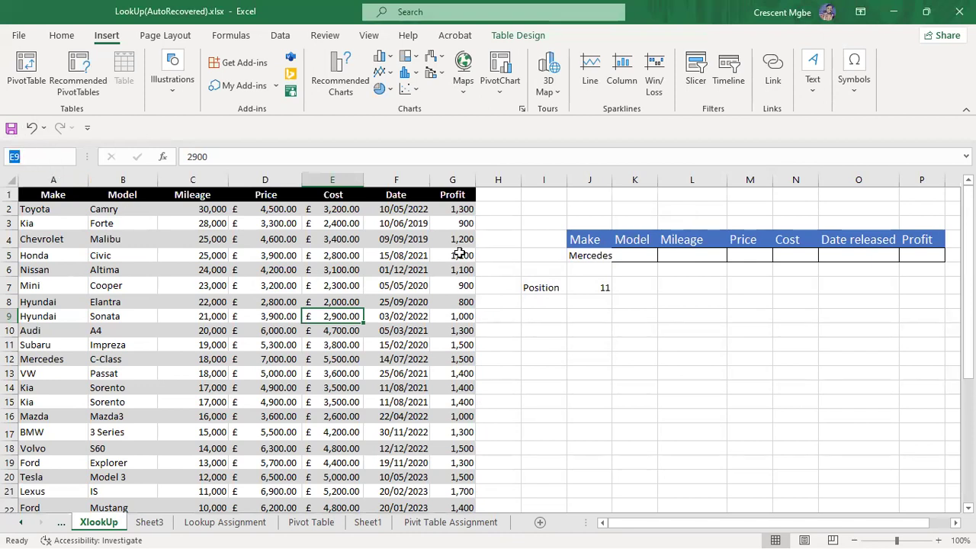
left_click(70, 195)
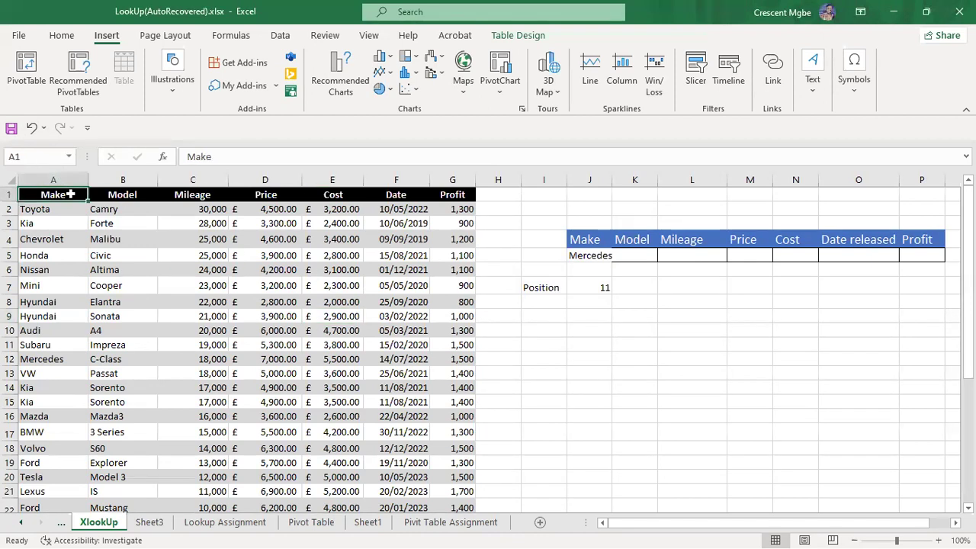
type("J10")
key("Return")
left_click(37, 153)
key("BackSpace")
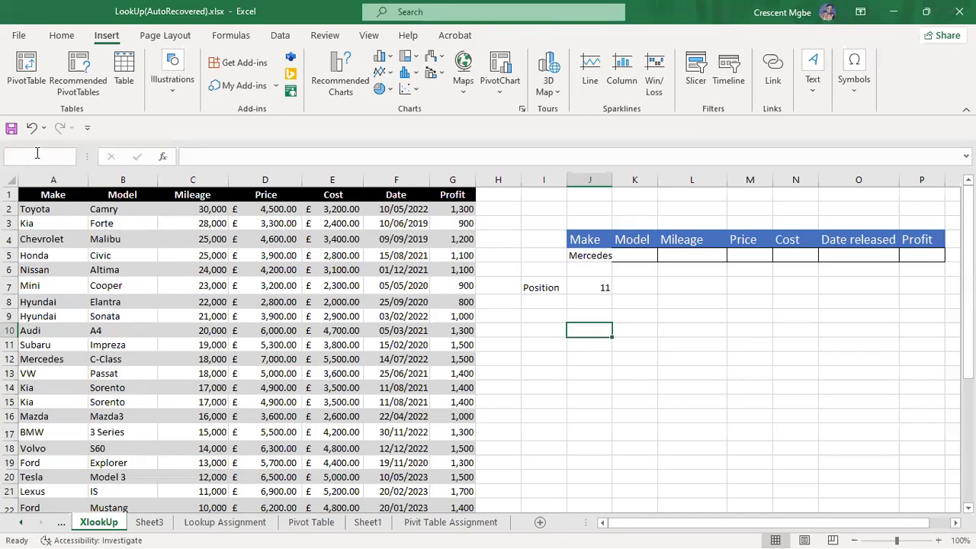
type("Car")
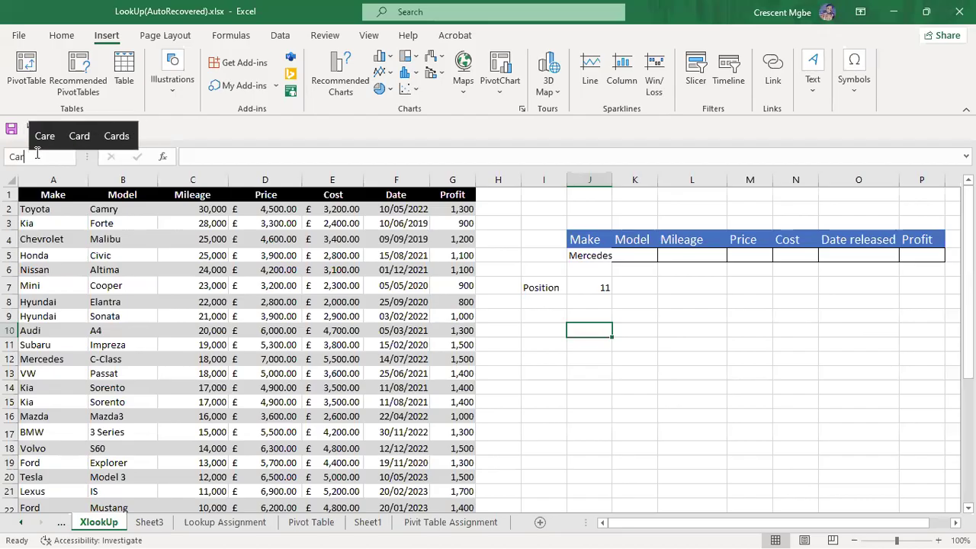
type("s")
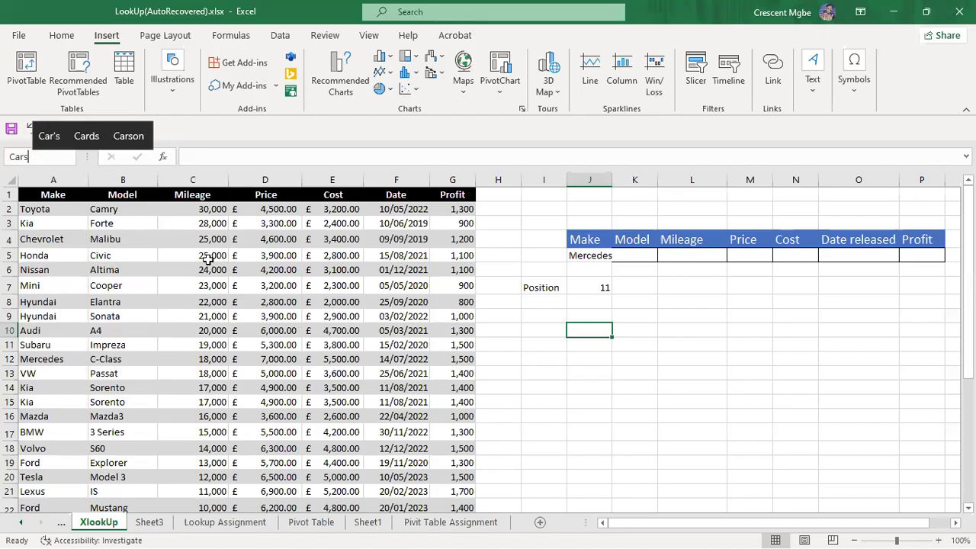
key("Return")
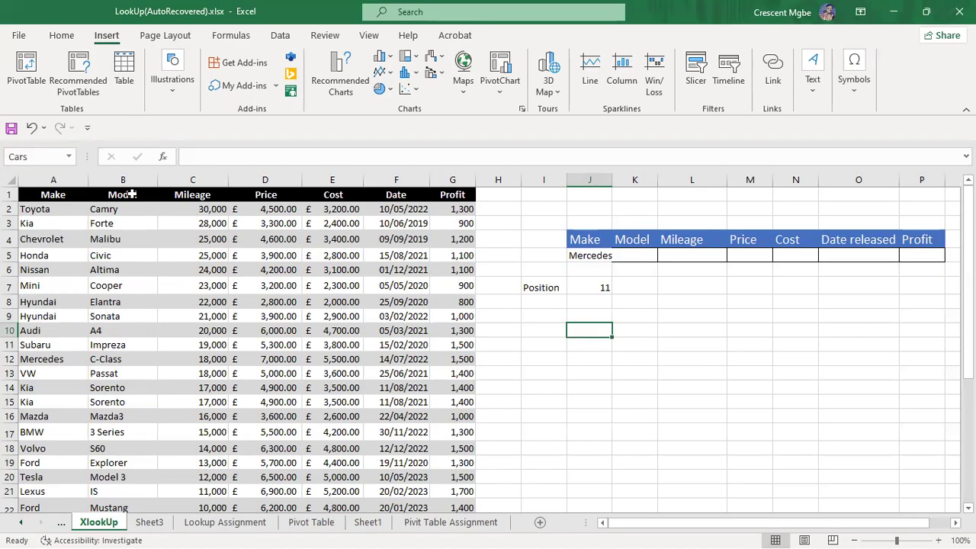
Step: Recheck the pivot table source offered from cell E7 of the car table, and cancel the creation
left_click(332, 284)
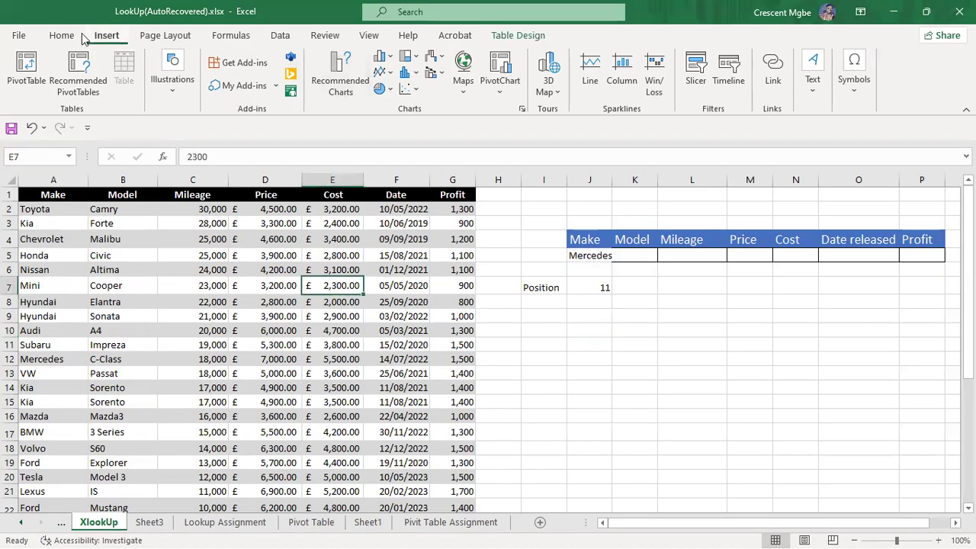
left_click(29, 64)
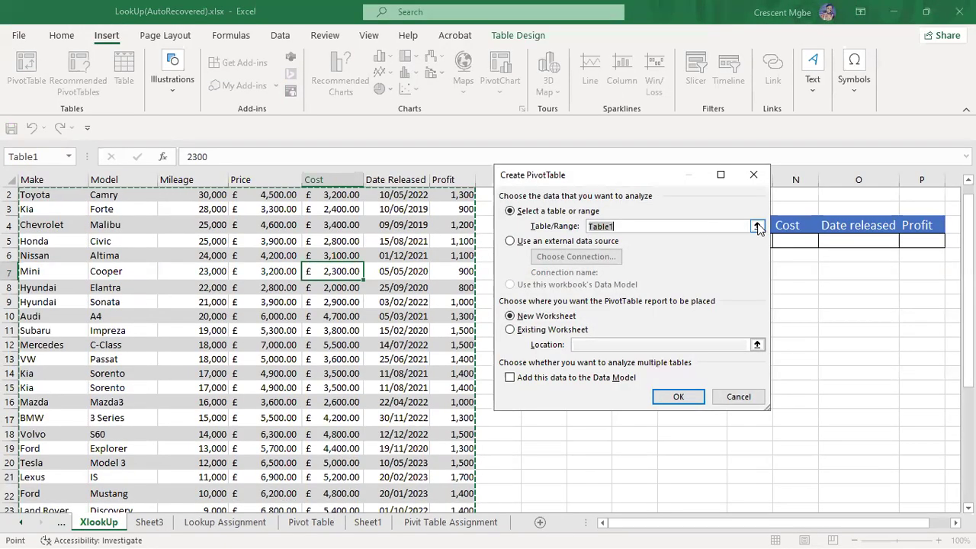
left_click(738, 396)
Step: Jump to the defined name Cars and check which cell it refers to by comparing J12 and J10
left_click(69, 156)
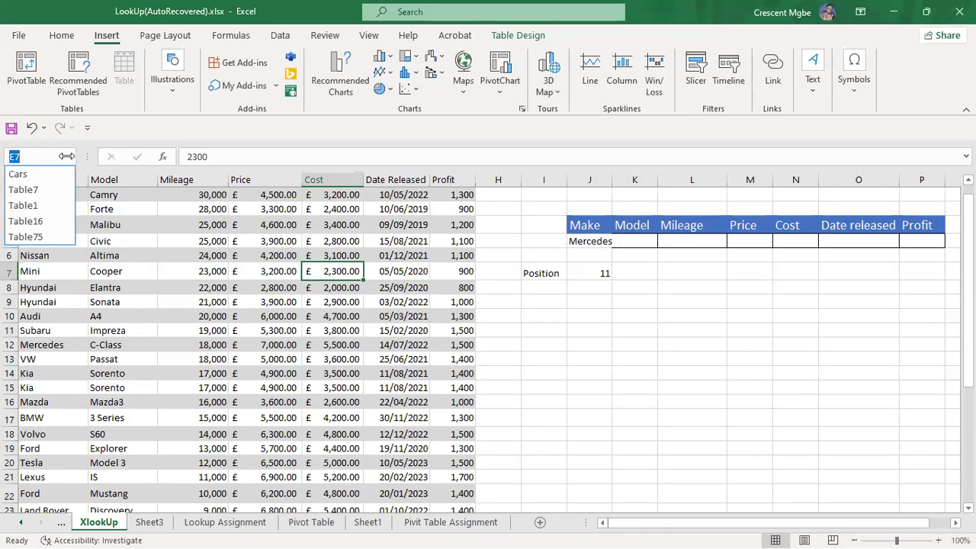
left_click(45, 173)
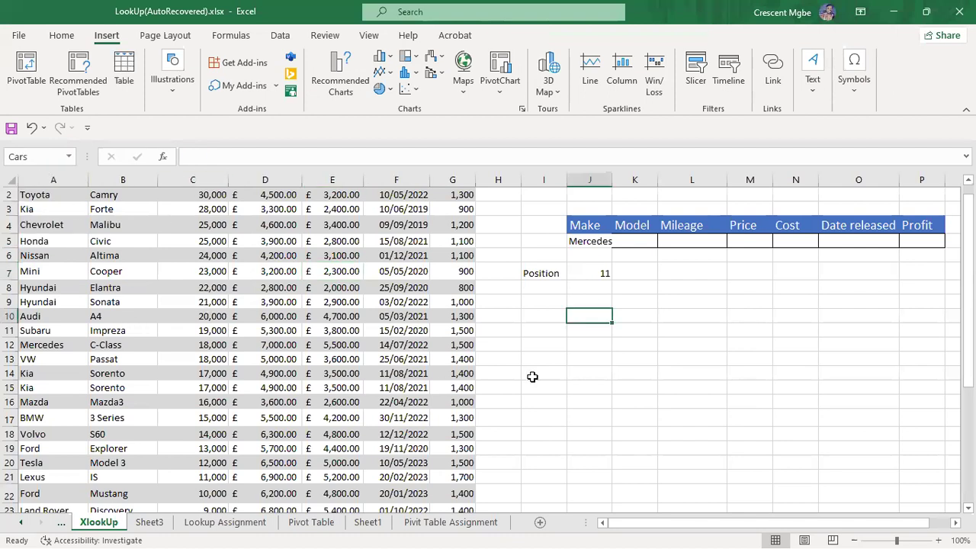
left_click(600, 339)
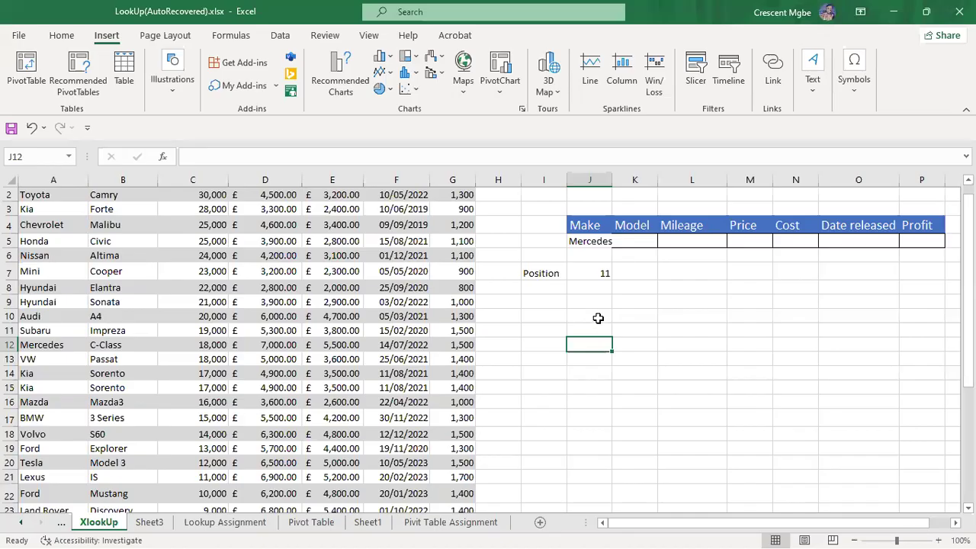
left_click(597, 313)
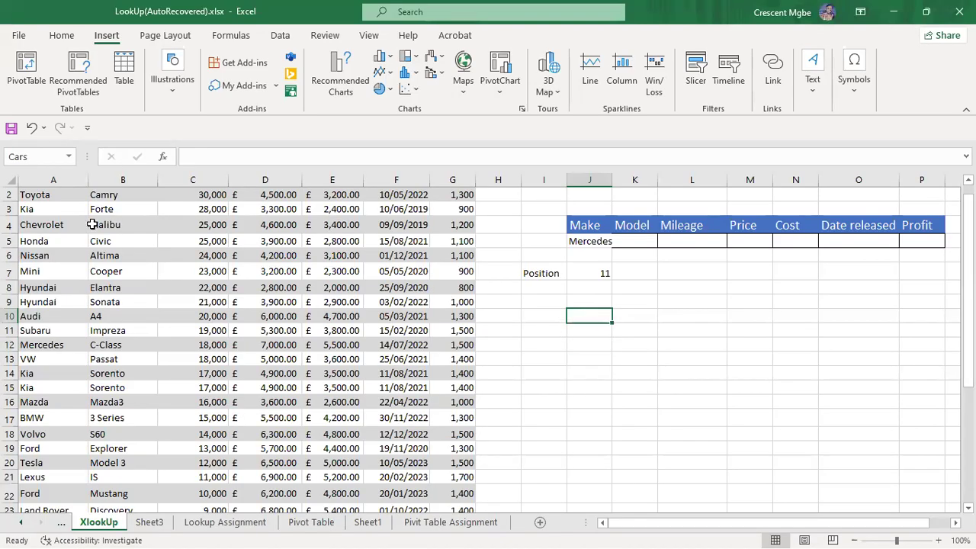
left_click(170, 268)
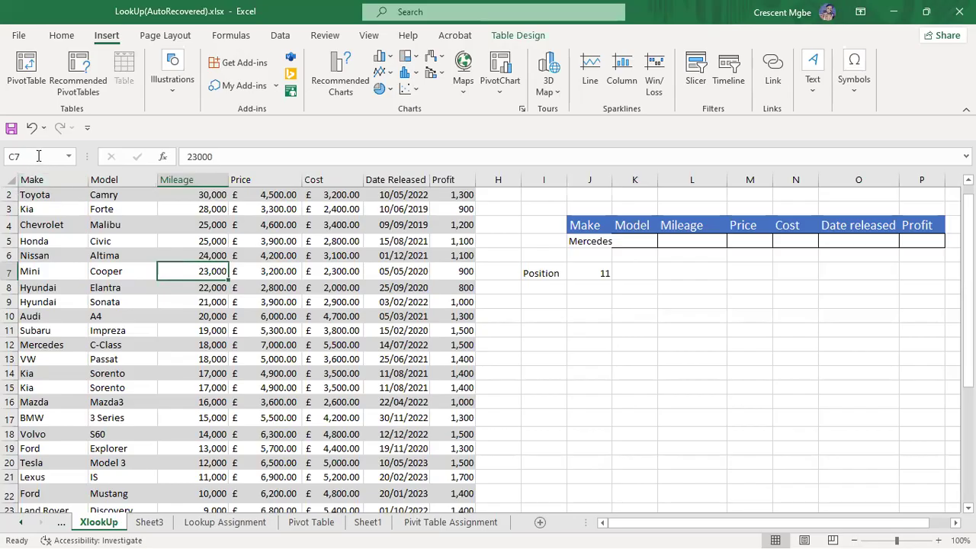
left_click(40, 200)
left_click(38, 177)
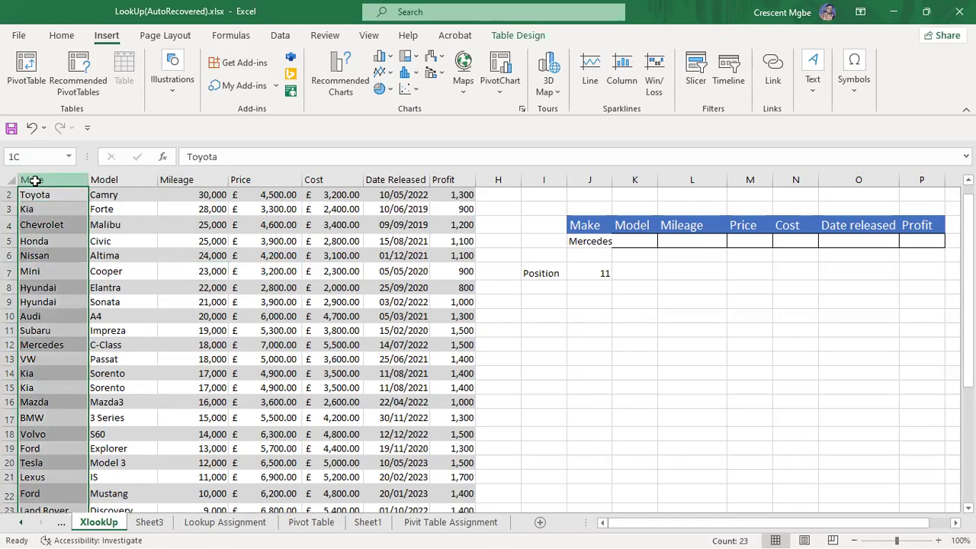
left_click_drag(76, 178, 456, 241)
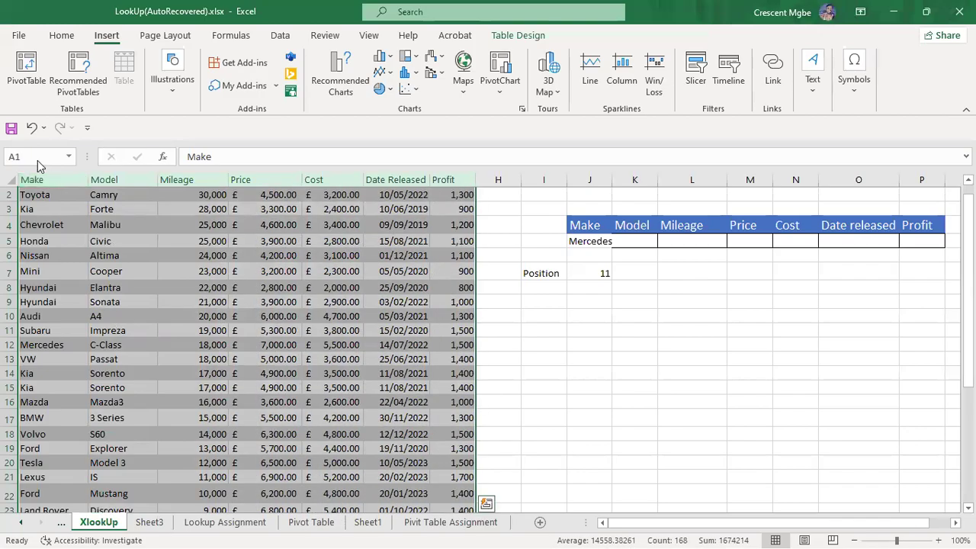
left_click(35, 155)
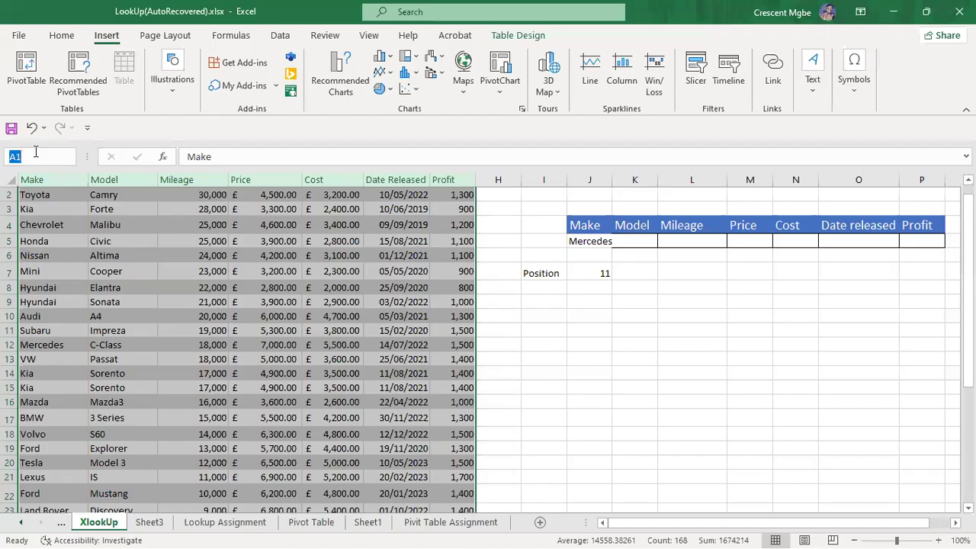
type("car")
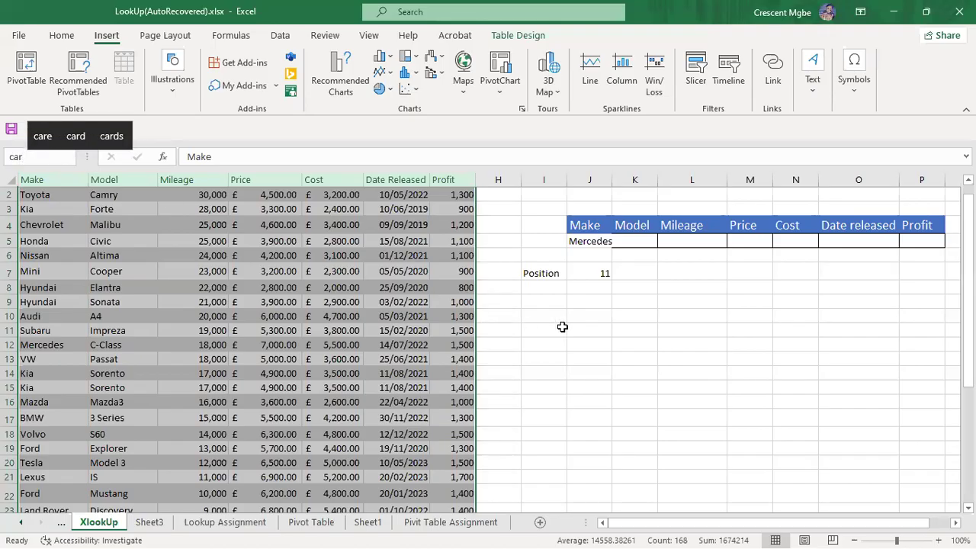
key("Escape")
left_click(547, 381)
left_click(258, 270)
left_click(96, 237)
left_click(46, 208)
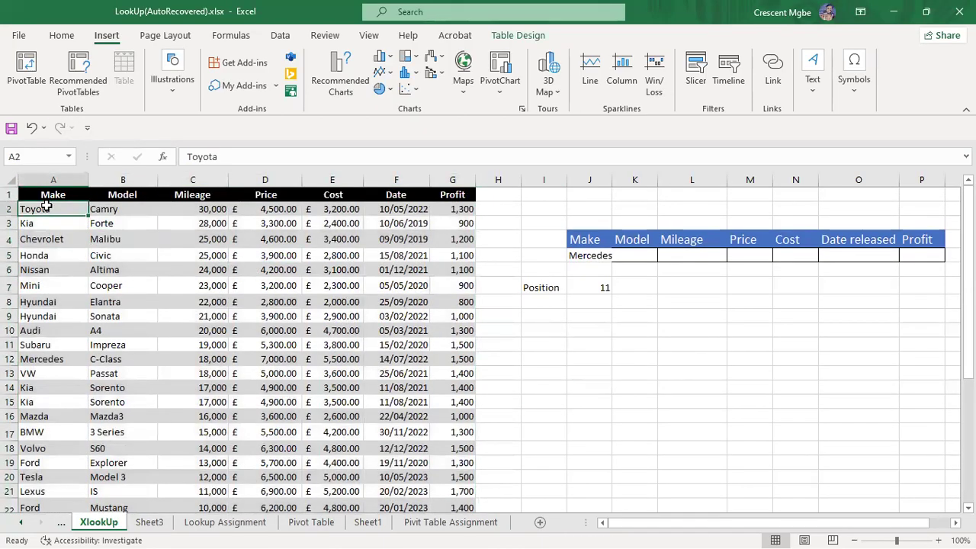
left_click(44, 192)
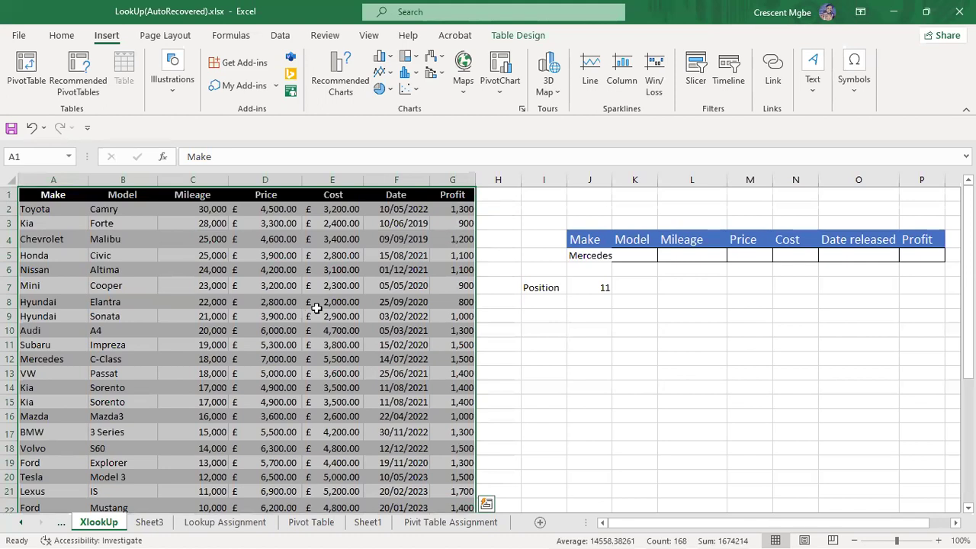
Step: Check which source a new pivot table picks up from empty cell I13 outside the car table, and cancel it
left_click(542, 375)
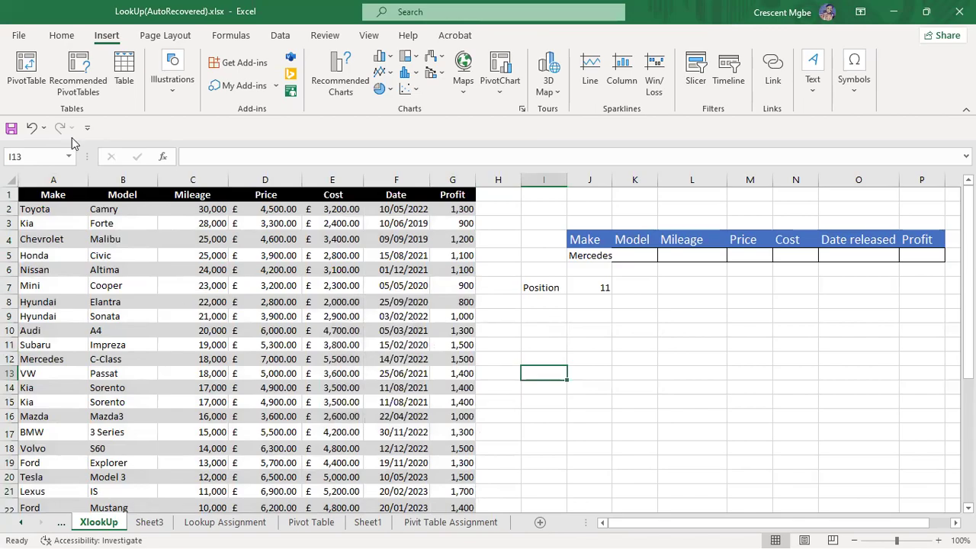
left_click(23, 76)
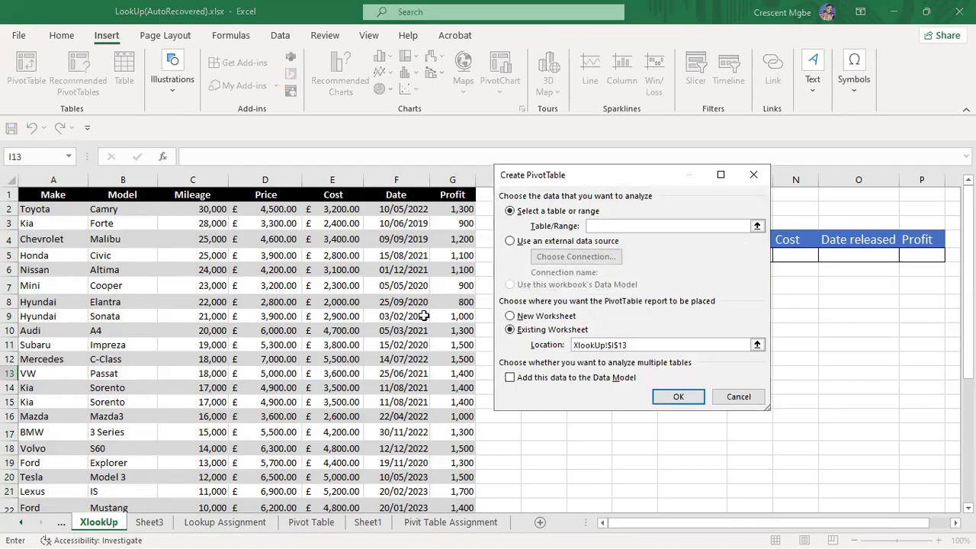
left_click(736, 397)
Step: Check the pivot table source offered from cell C8 of the car table, including its collapsed range selector, and cancel the creation
left_click(217, 301)
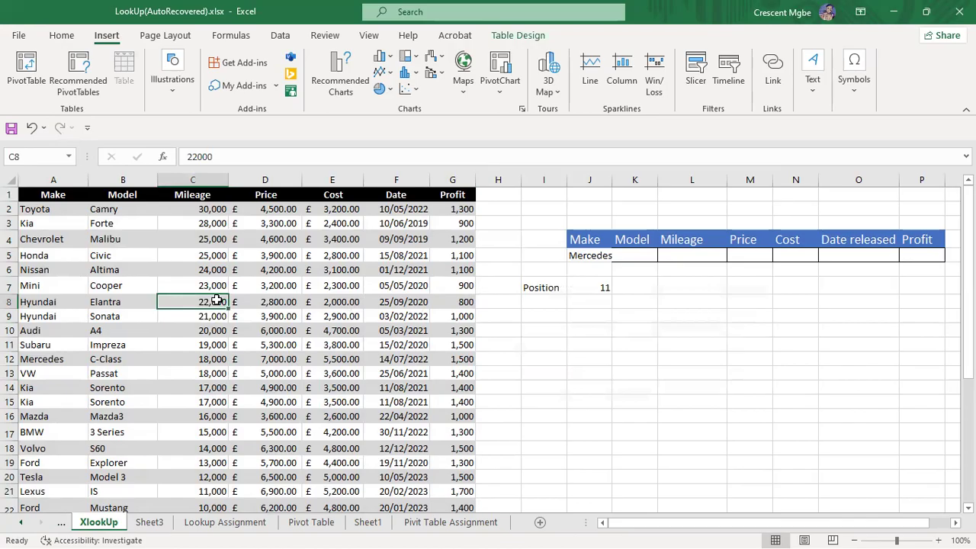
left_click(23, 68)
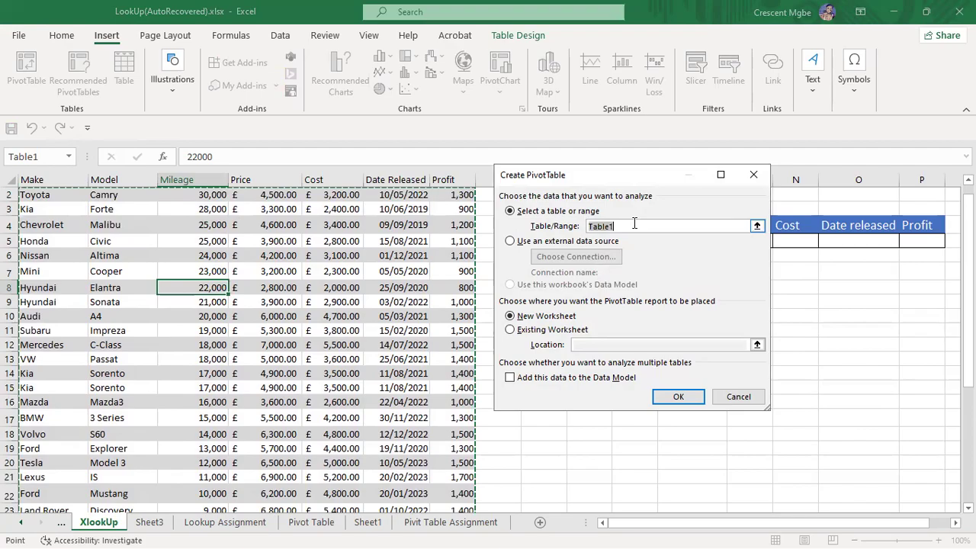
left_click(758, 225)
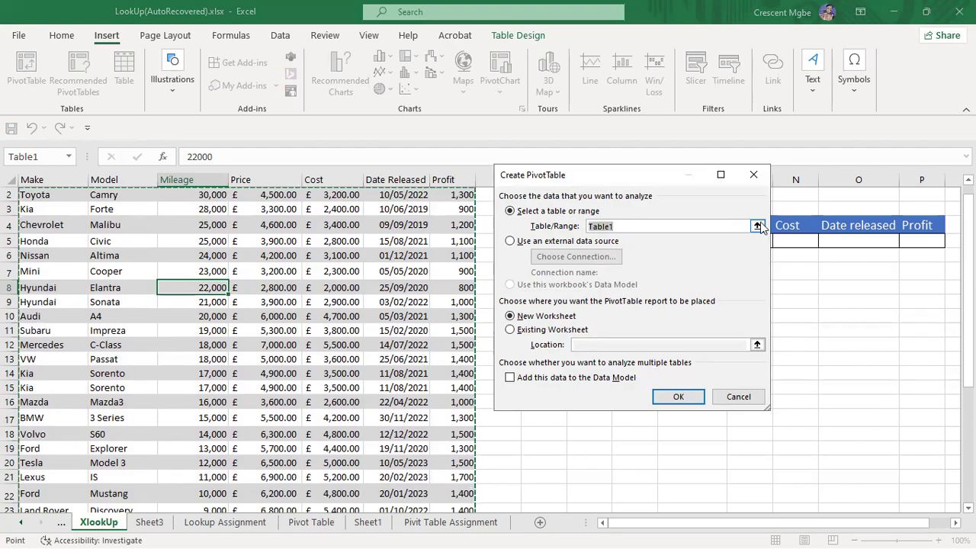
left_click(697, 200)
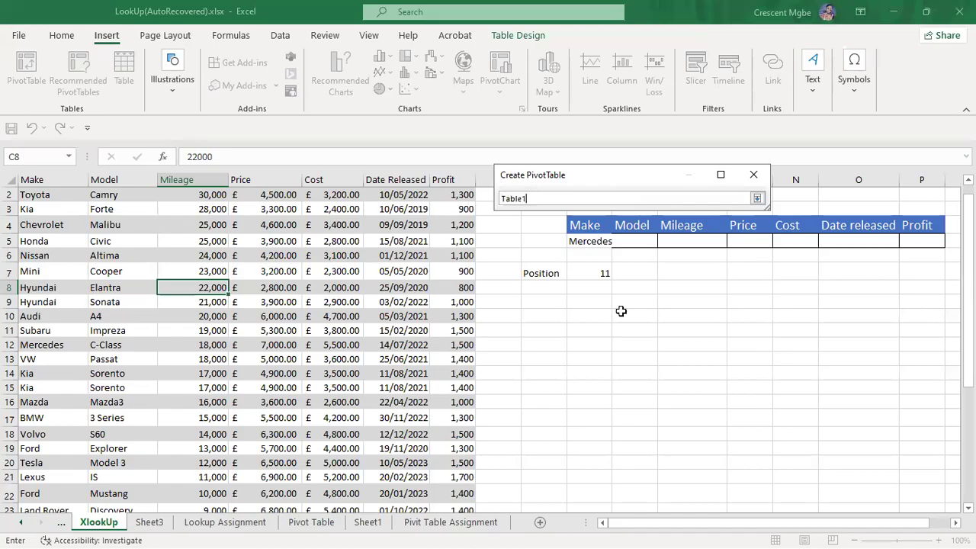
left_click(757, 199)
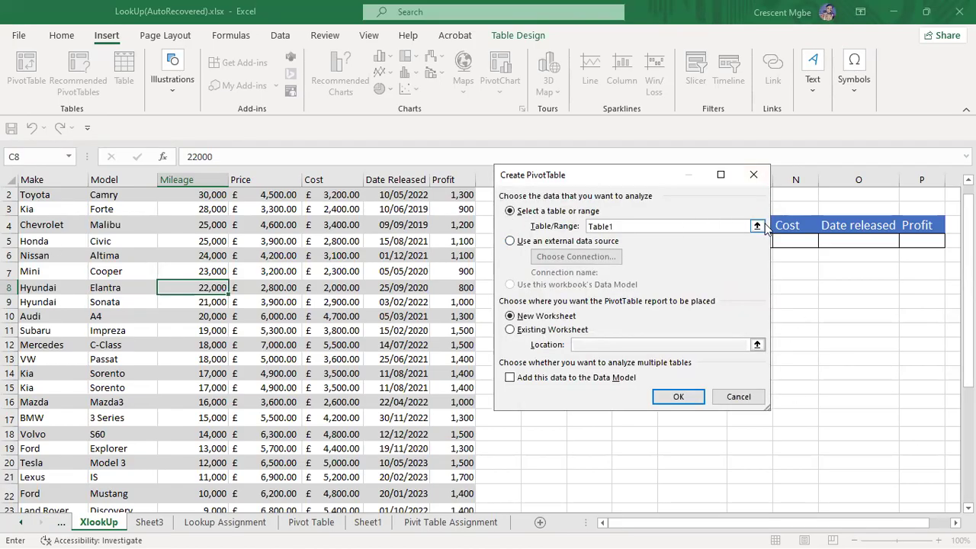
left_click(753, 175)
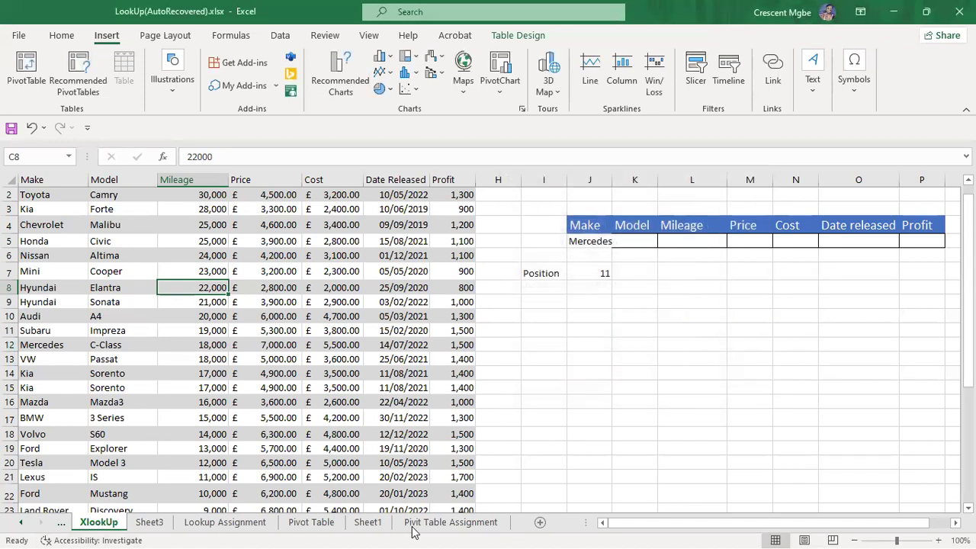
Step: Create a pivot table on Sheet1 at cell L5 from the range H4:I20, accepting replacement of the existing data
left_click(367, 523)
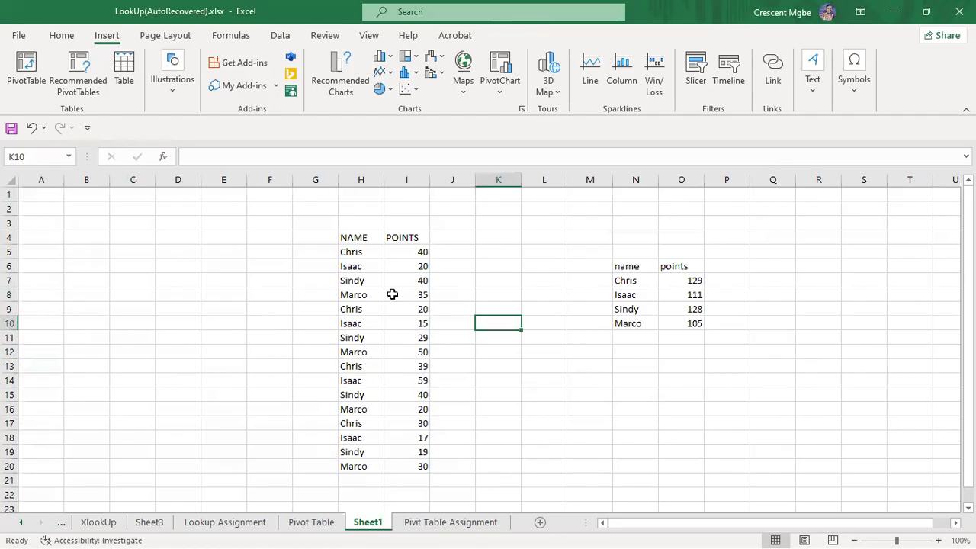
left_click(543, 249)
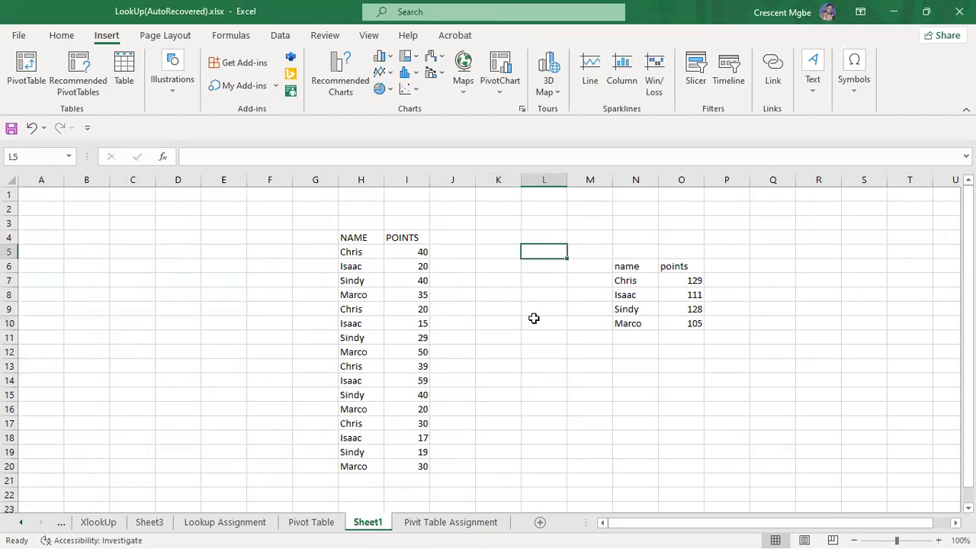
left_click(21, 72)
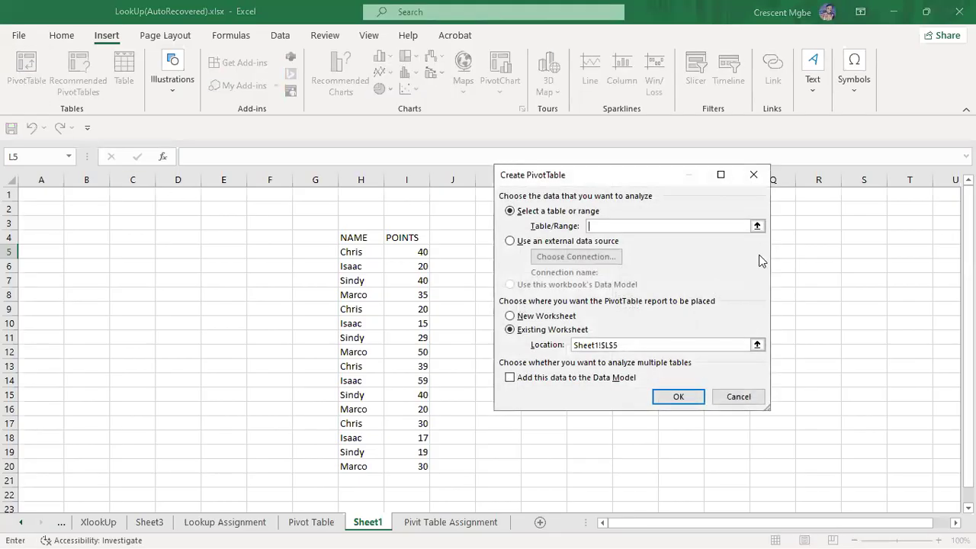
left_click(757, 227)
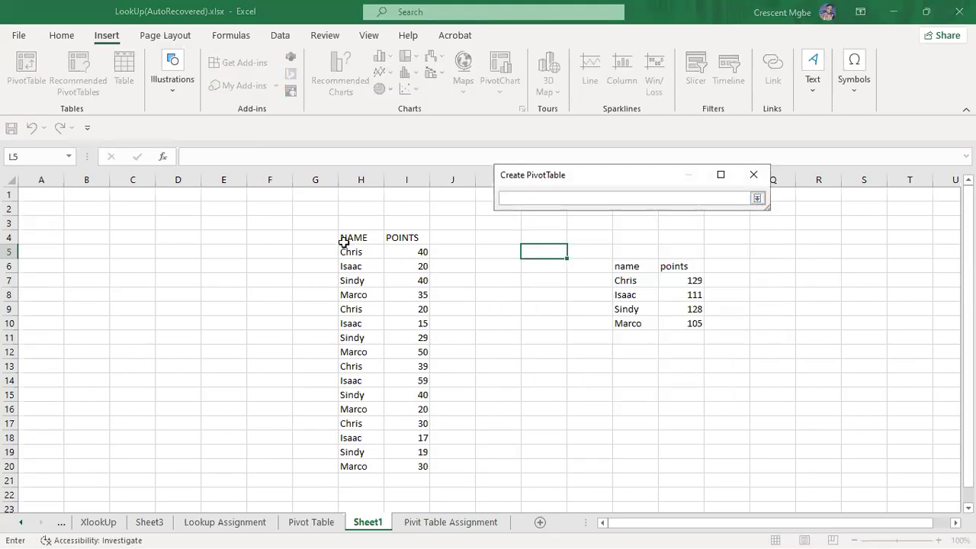
left_click_drag(344, 238, 420, 465)
left_click(757, 198)
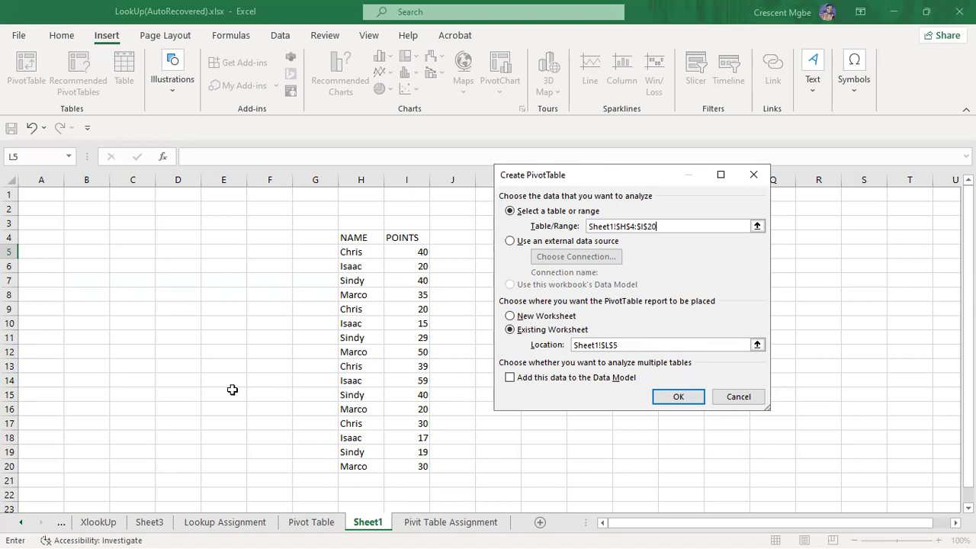
left_click(677, 397)
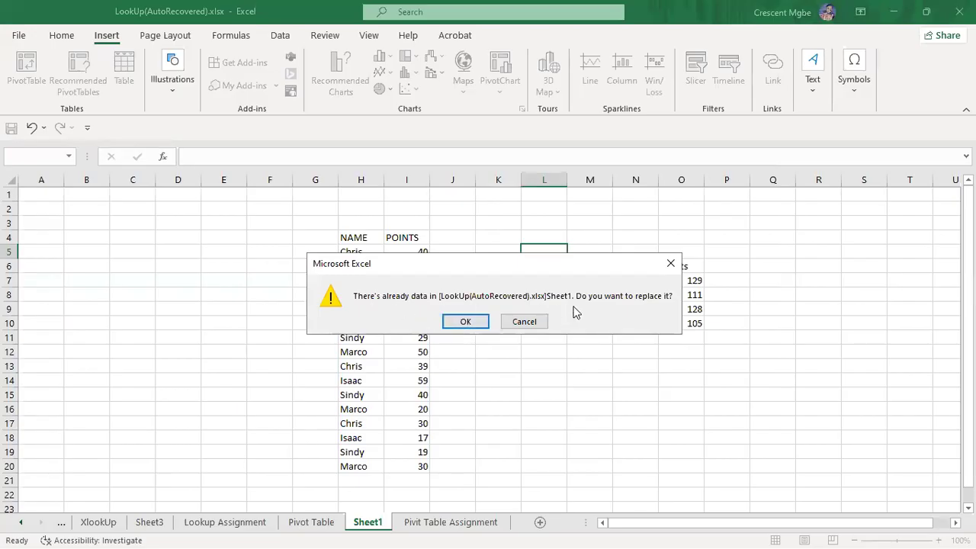
left_click(465, 321)
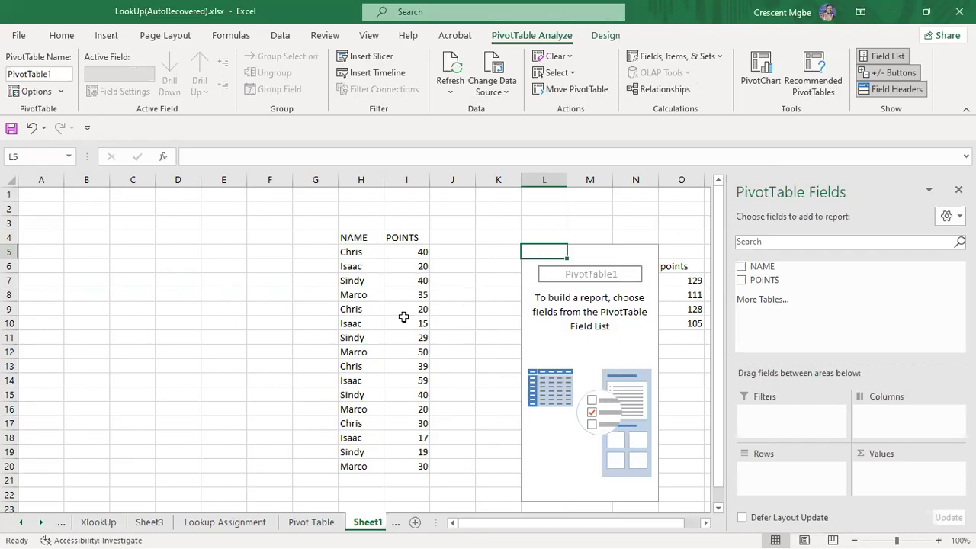
Step: Build the Sheet1 pivot table with NAME as rows and the sum of POINTS as values, and hide the field list
left_click_drag(743, 266, 774, 469)
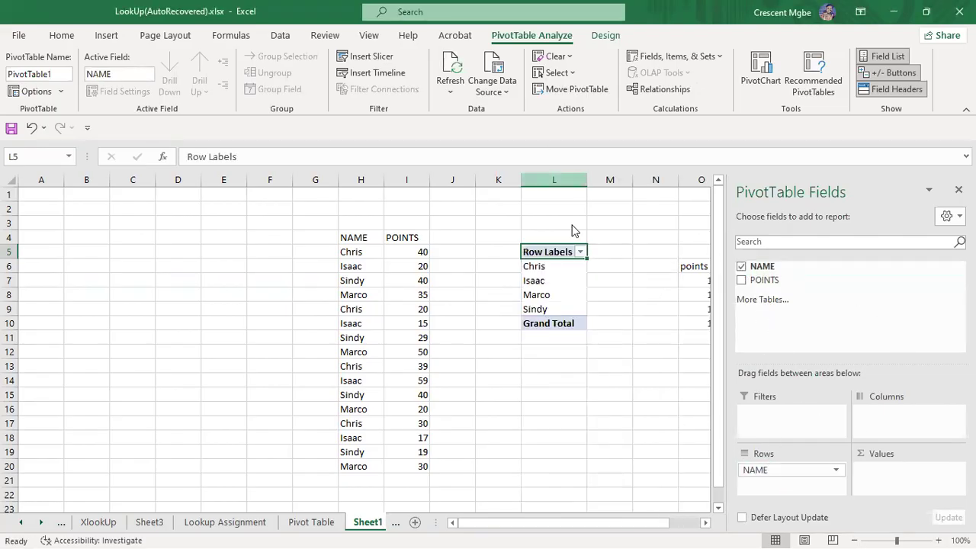
left_click_drag(763, 280, 878, 471)
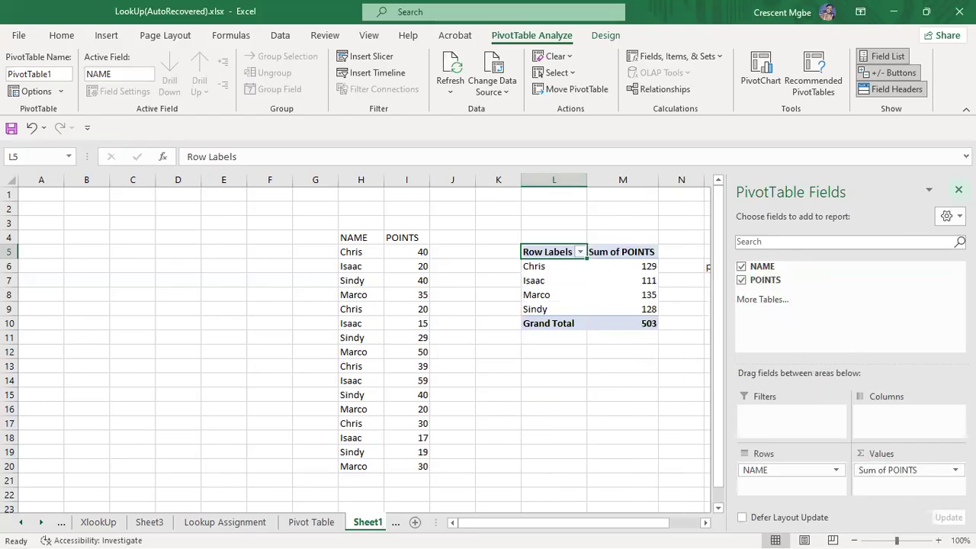
left_click(887, 56)
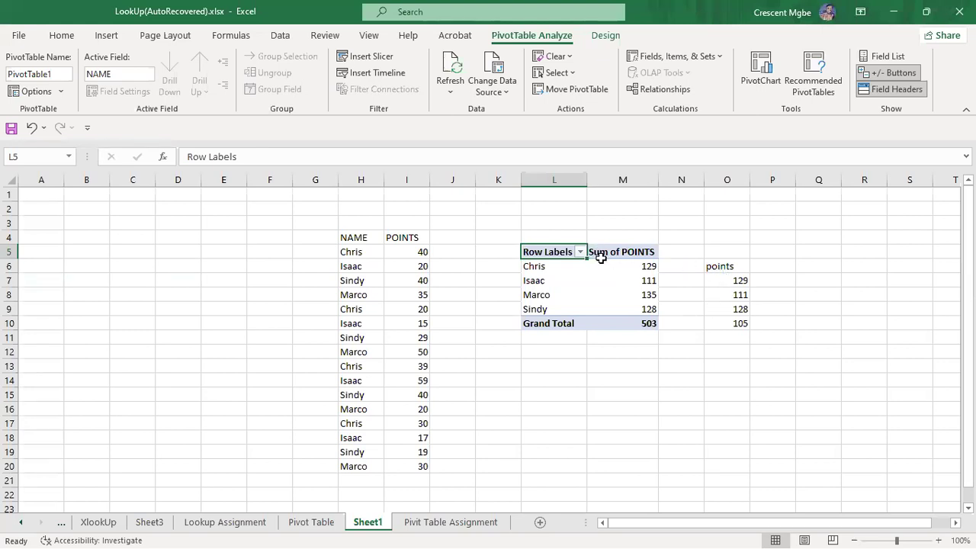
left_click(603, 225)
Step: Move the whole pivot table on Sheet1 from L5 to cell M16
left_click_drag(535, 251, 627, 319)
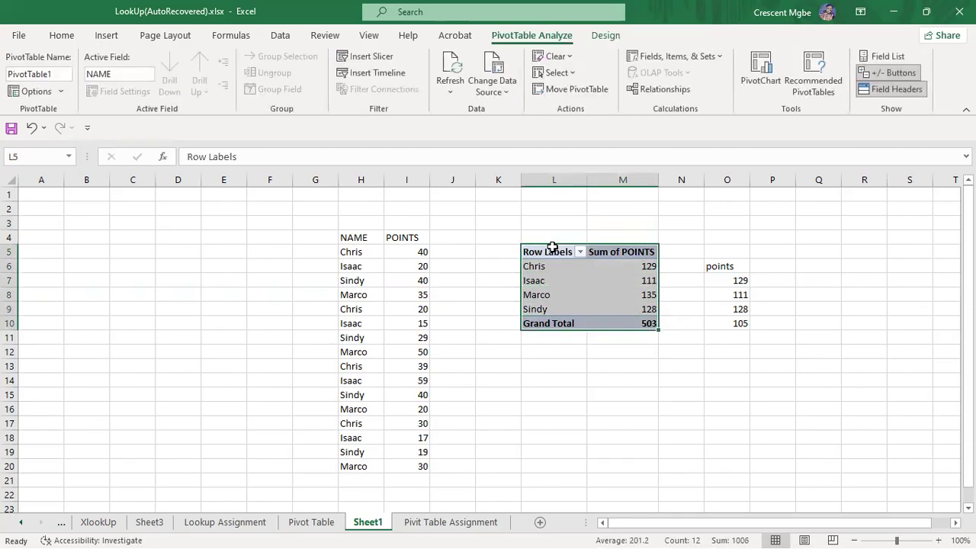
key("ctrl+c")
left_click(605, 403)
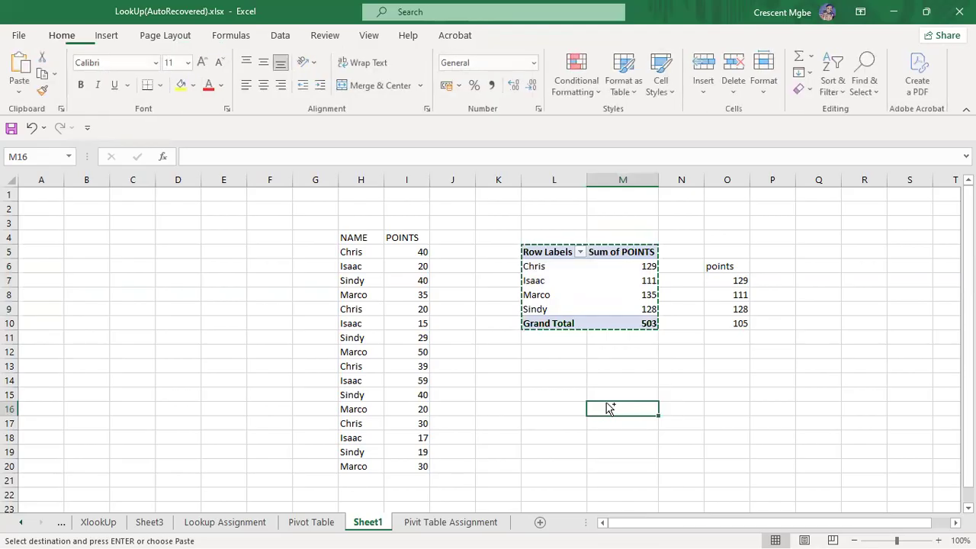
key("ctrl+v")
left_click(822, 421)
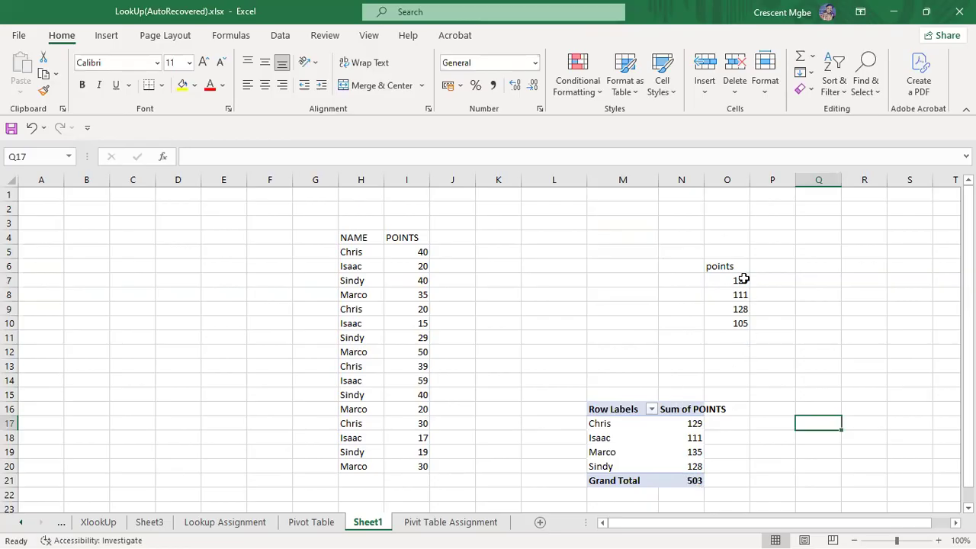
Step: Delete Sheet1 permanently from the workbook
left_click(692, 424)
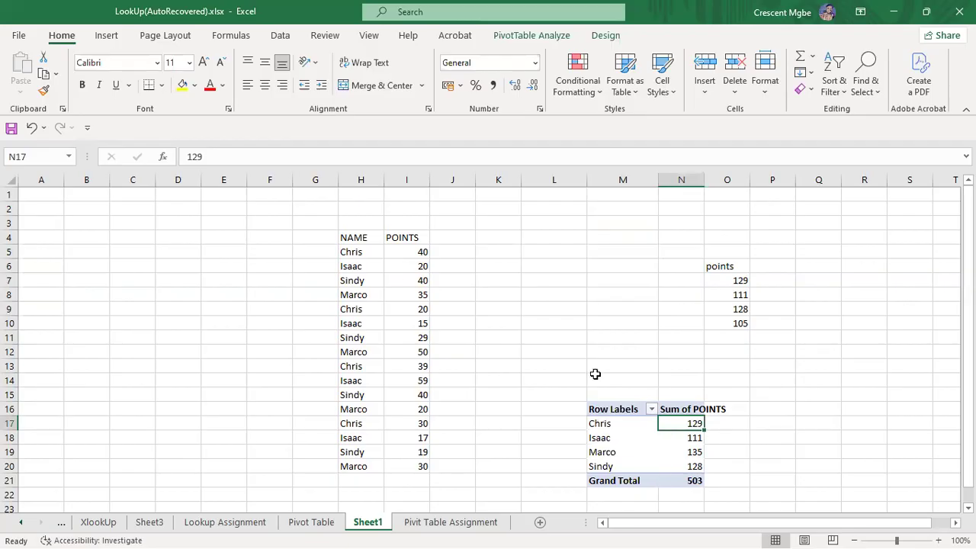
right_click(367, 522)
left_click(421, 347)
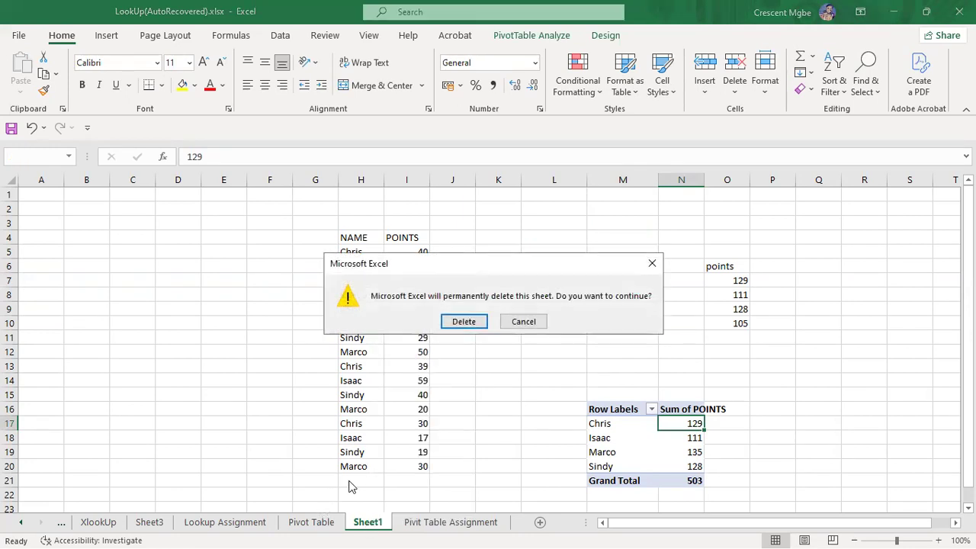
left_click(463, 323)
Step: Examine the Pivot Table sheet's data, reviewing the header row and the Customer Name and Order Priority columns
left_click(311, 522)
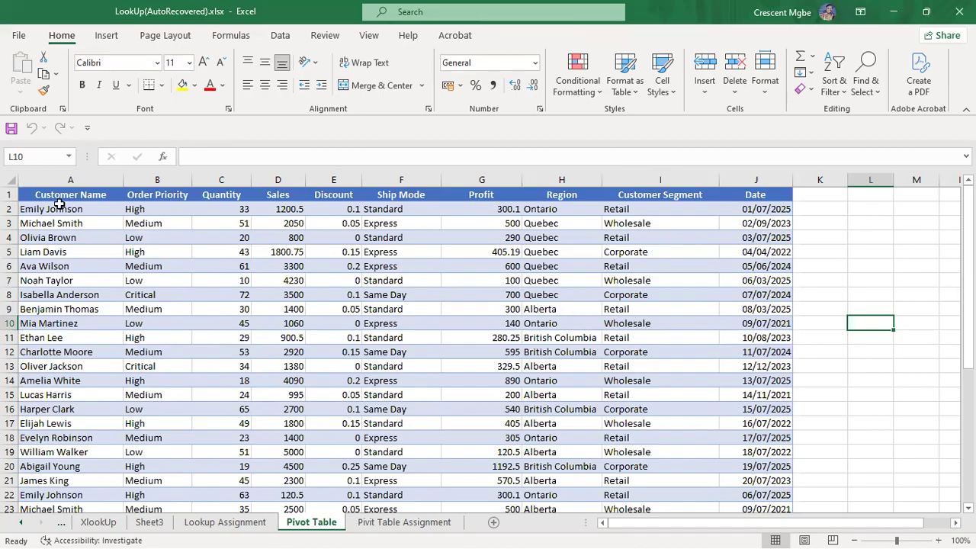
left_click(6, 194)
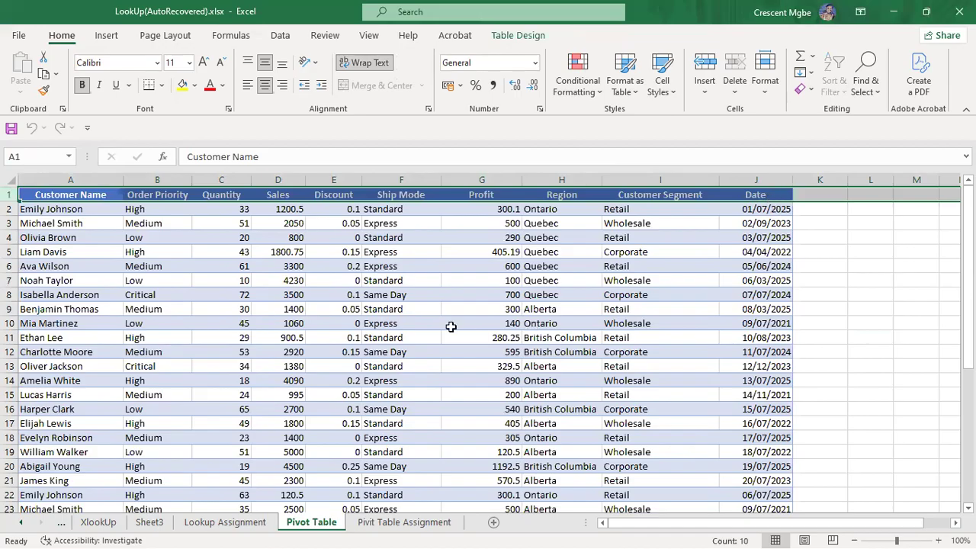
left_click(72, 178)
left_click(152, 178)
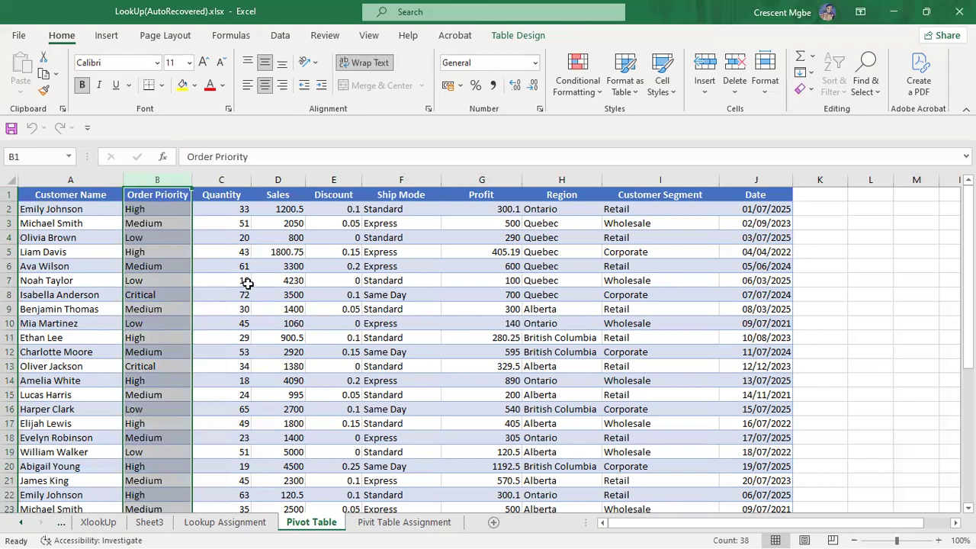
left_click(246, 282)
left_click(11, 194)
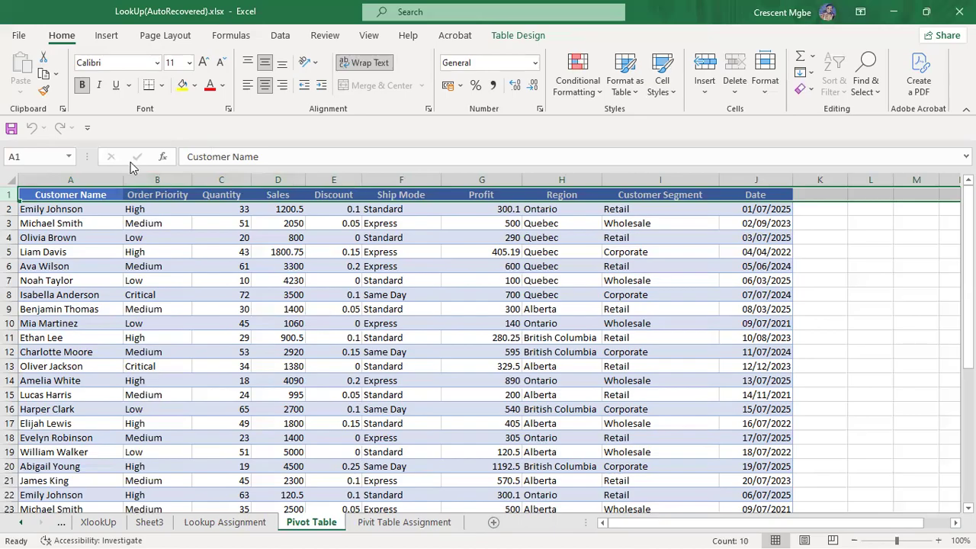
left_click(488, 303)
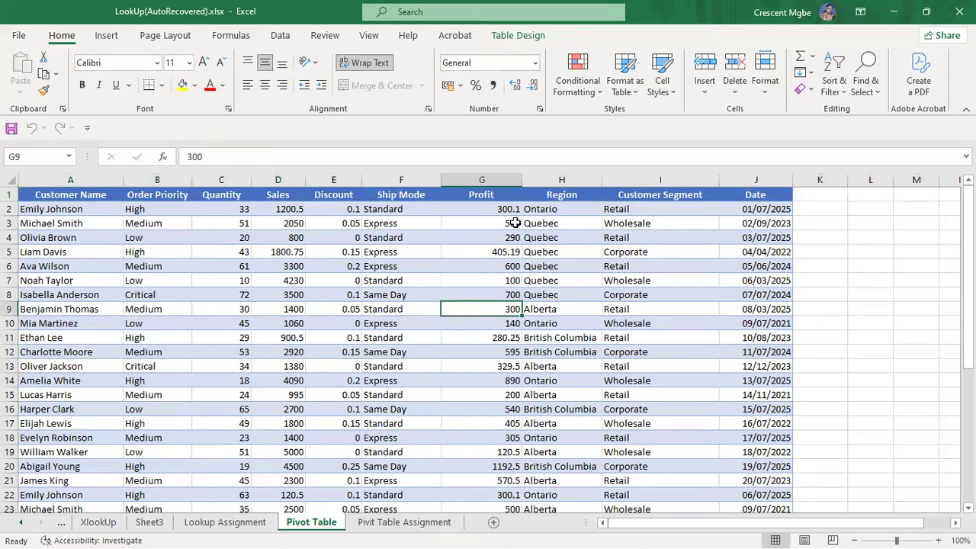
Step: Examine the Sales column and the header row of the data on the Pivot Table sheet
left_click(283, 178)
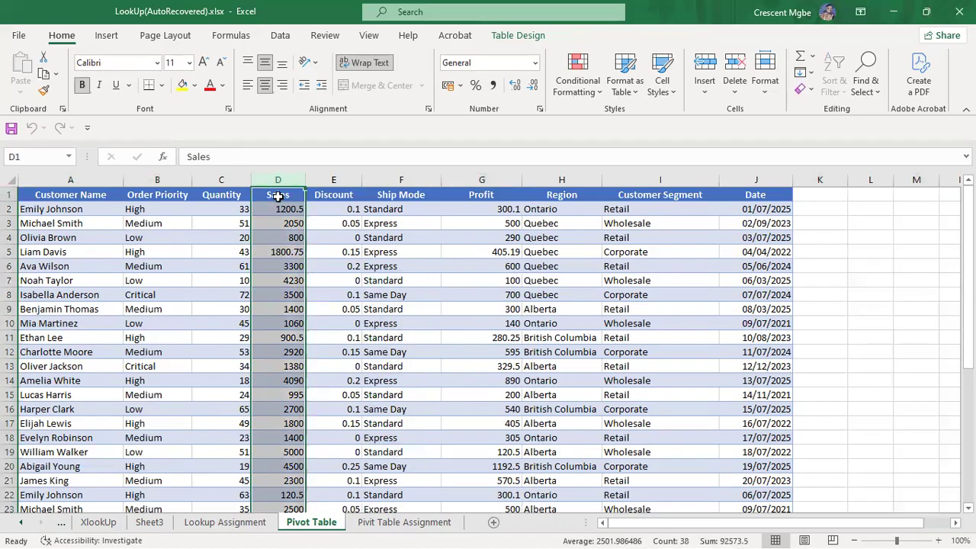
left_click(278, 196)
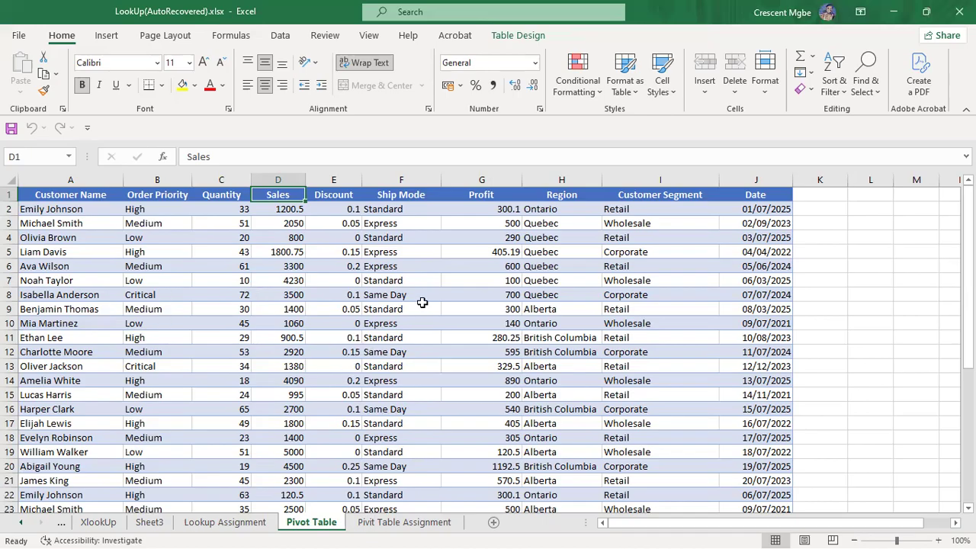
left_click(11, 195)
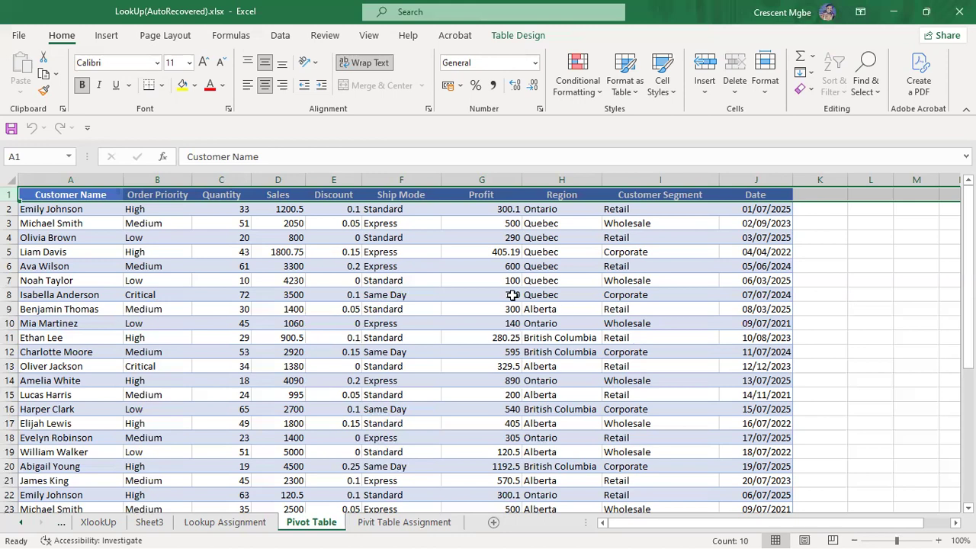
scroll(512, 283, "down", 3)
scroll(514, 284, "up", 3)
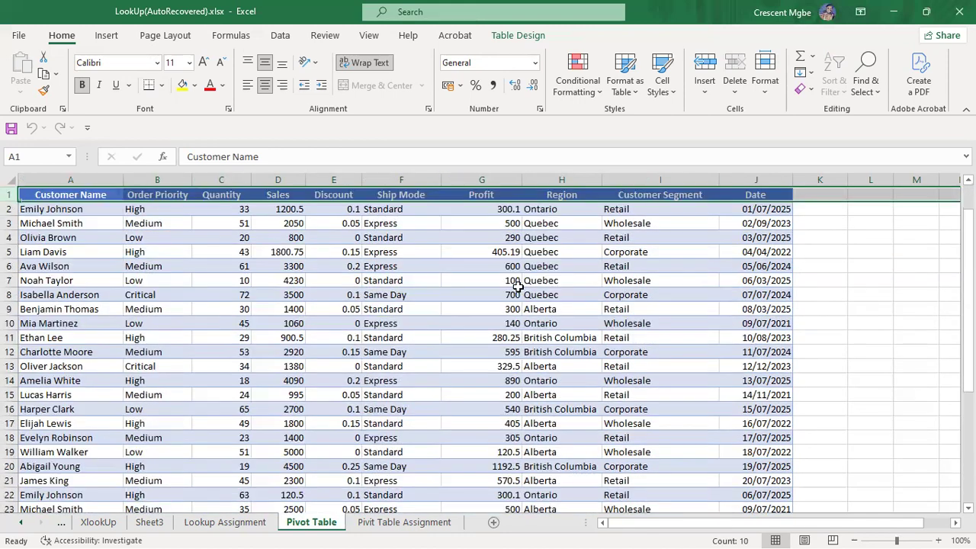
left_click(492, 263)
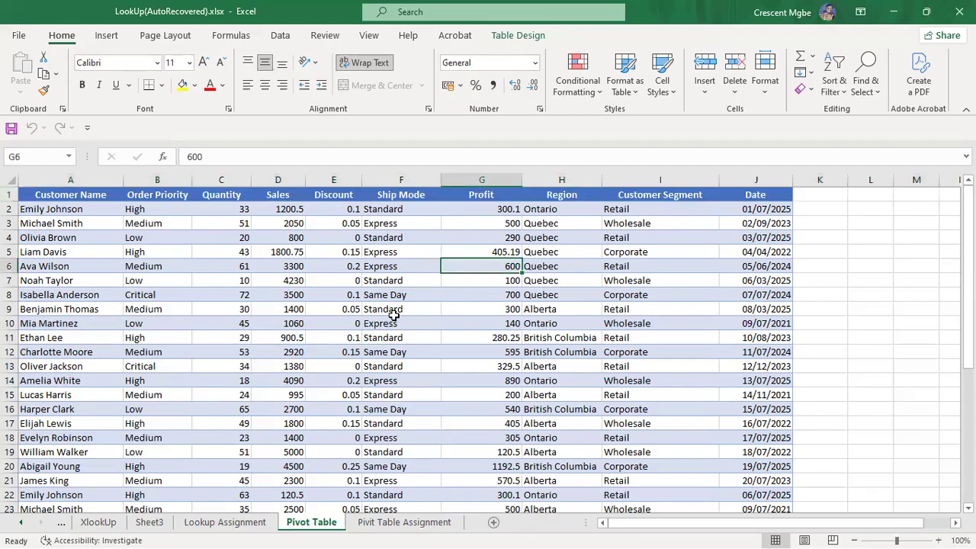
Step: Look at the PivotTable and Recommended PivotTables commands available for inserting a summary of the data
left_click(19, 40)
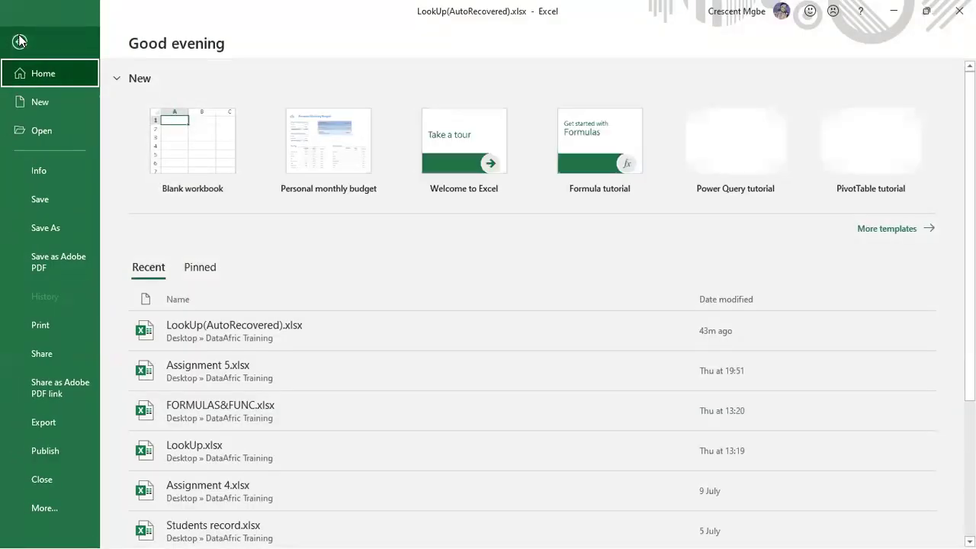
left_click(15, 44)
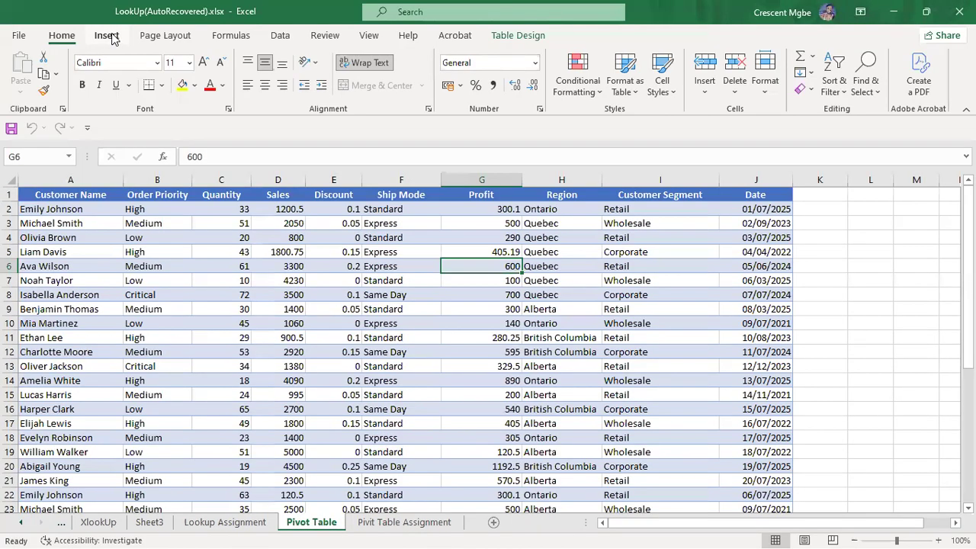
left_click(106, 37)
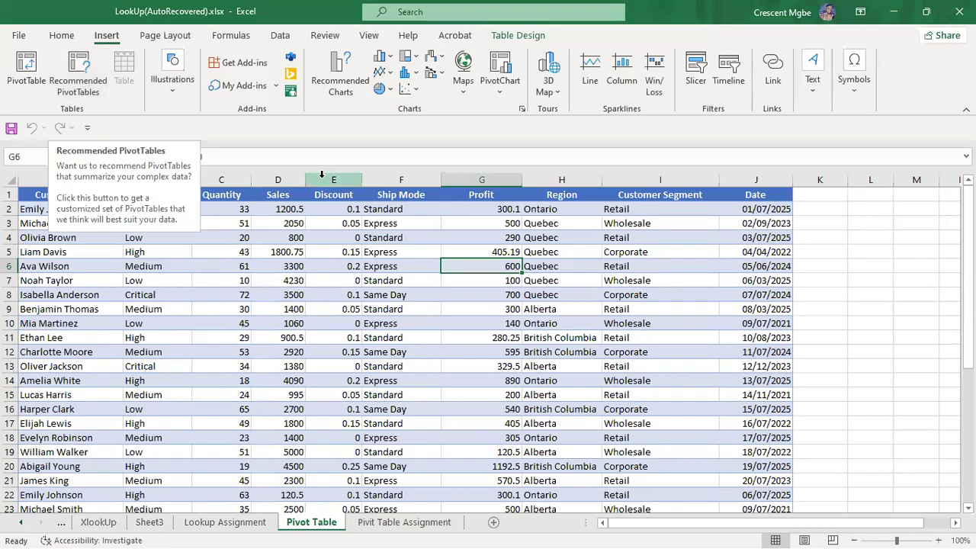
left_click(820, 309)
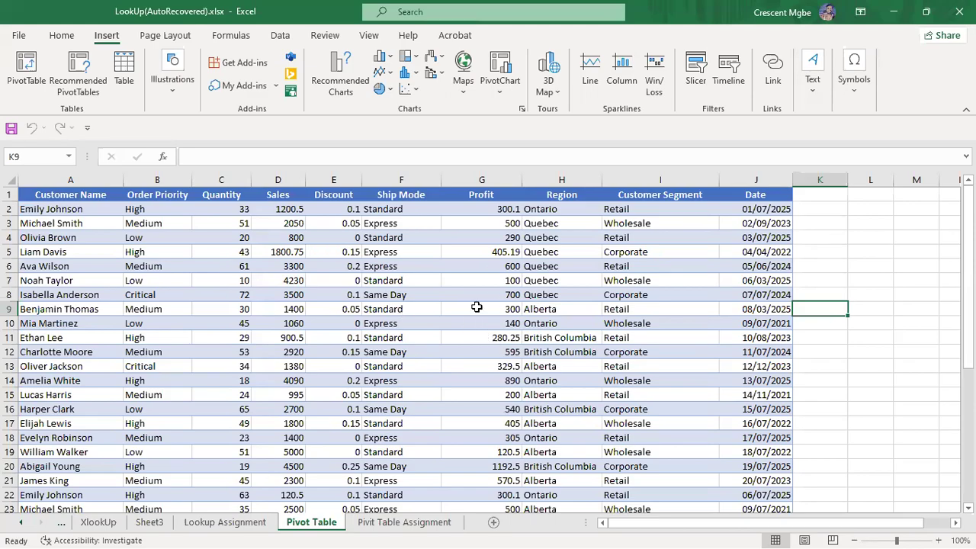
Step: Review the Customer Name column and the High, Medium, Low and Critical entries in the Order Priority column
left_click(72, 176)
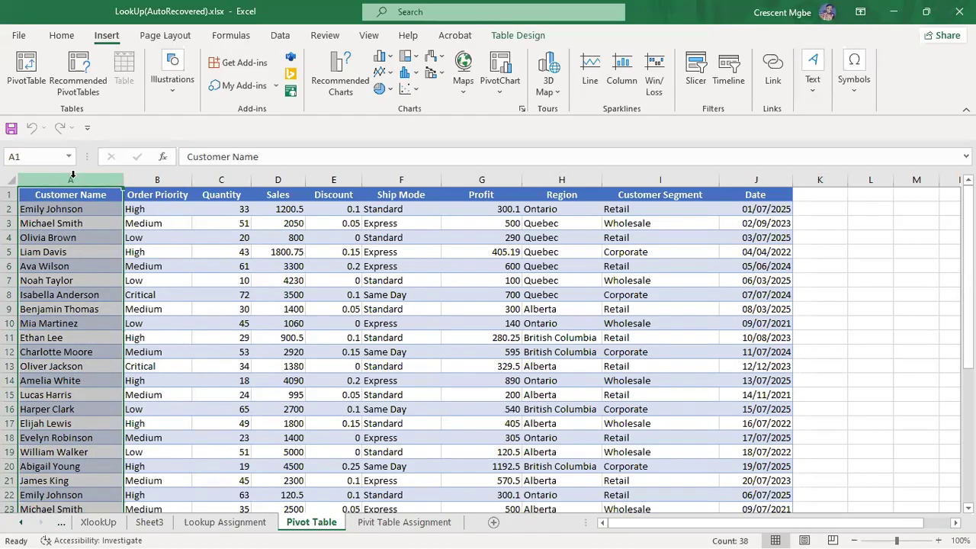
left_click(163, 176)
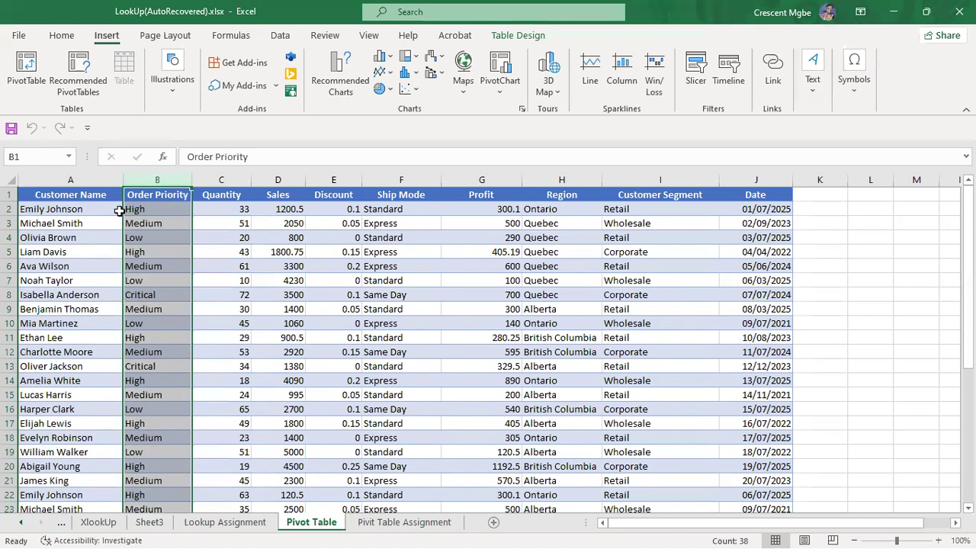
left_click(77, 211)
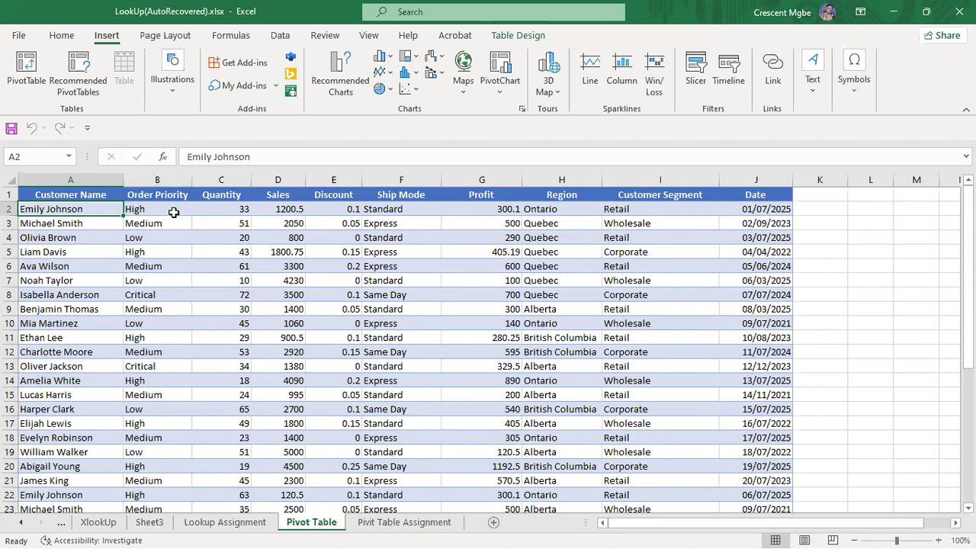
left_click(171, 212)
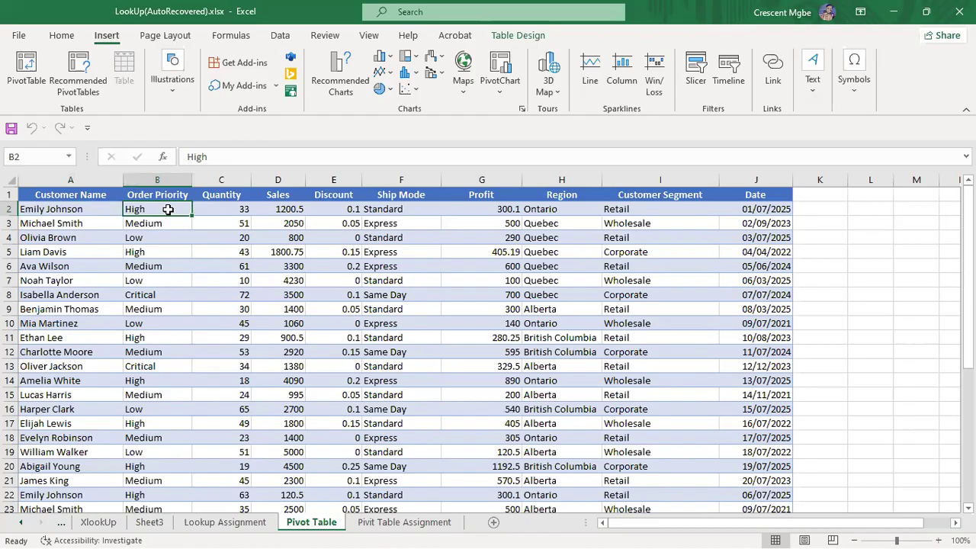
left_click(167, 229)
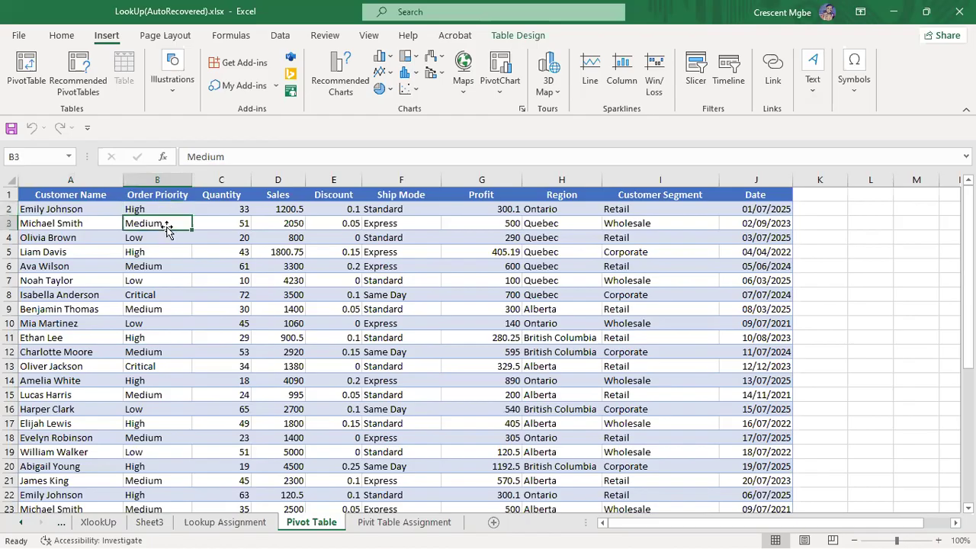
left_click(165, 239)
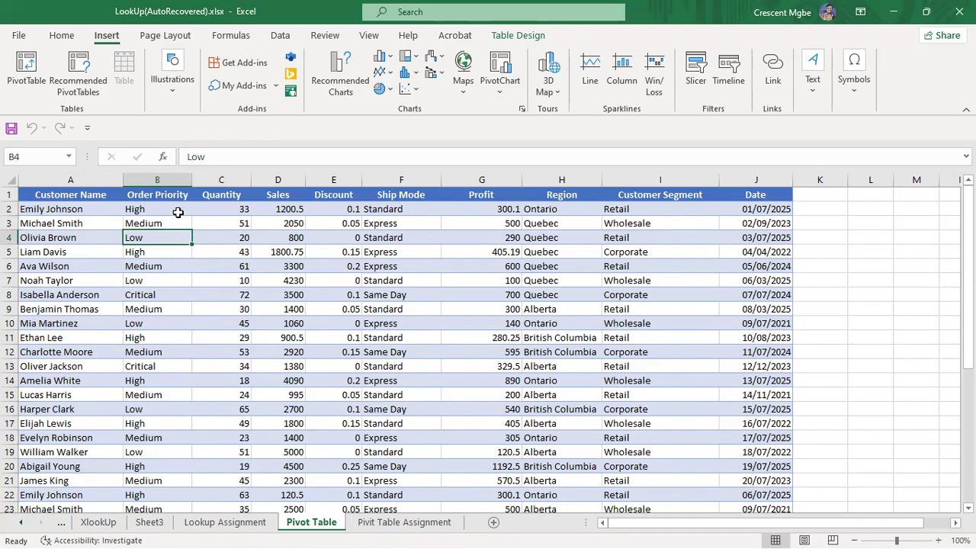
left_click(178, 212)
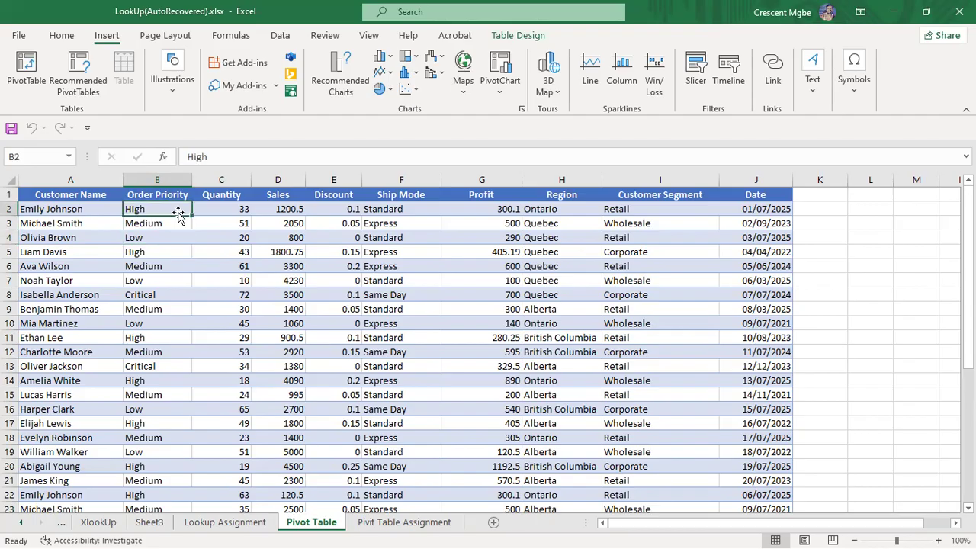
left_click(171, 367)
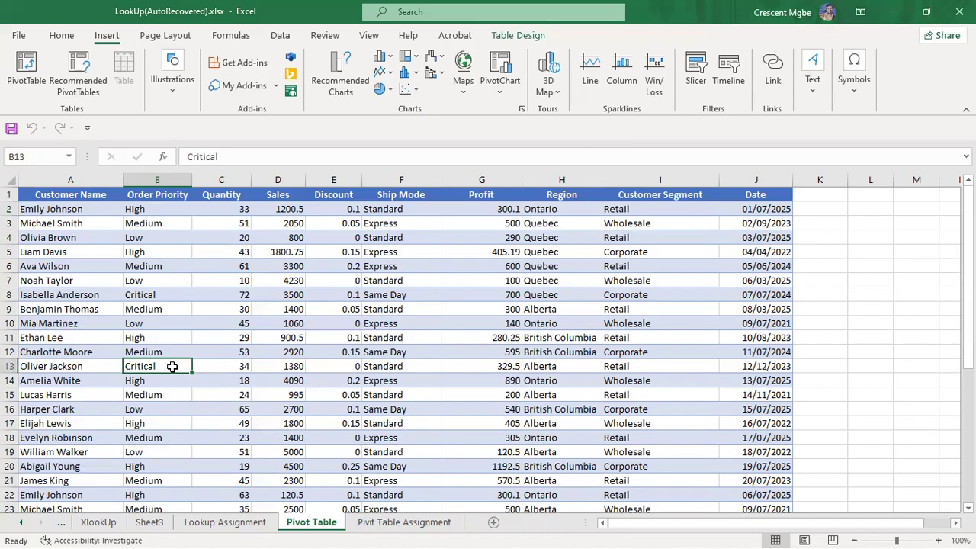
left_click(175, 211)
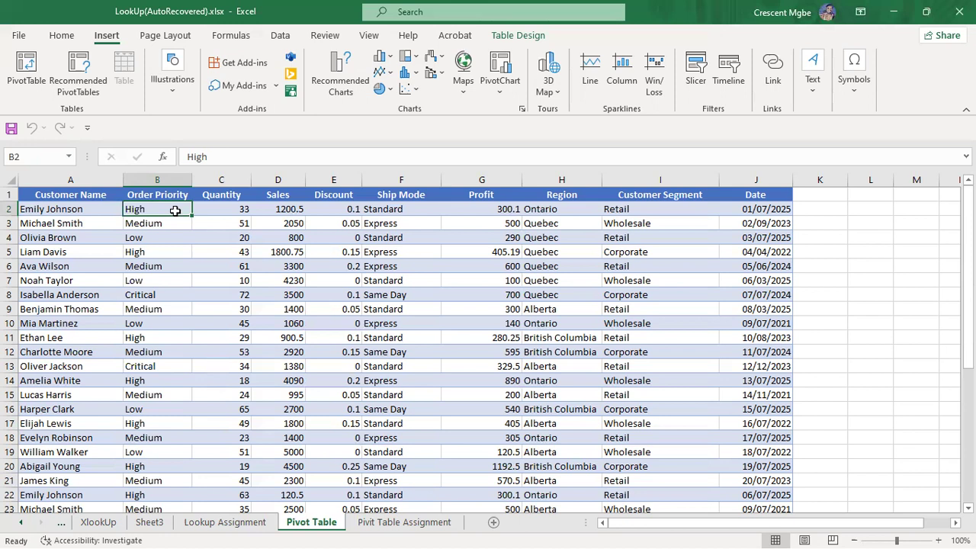
left_click(169, 238)
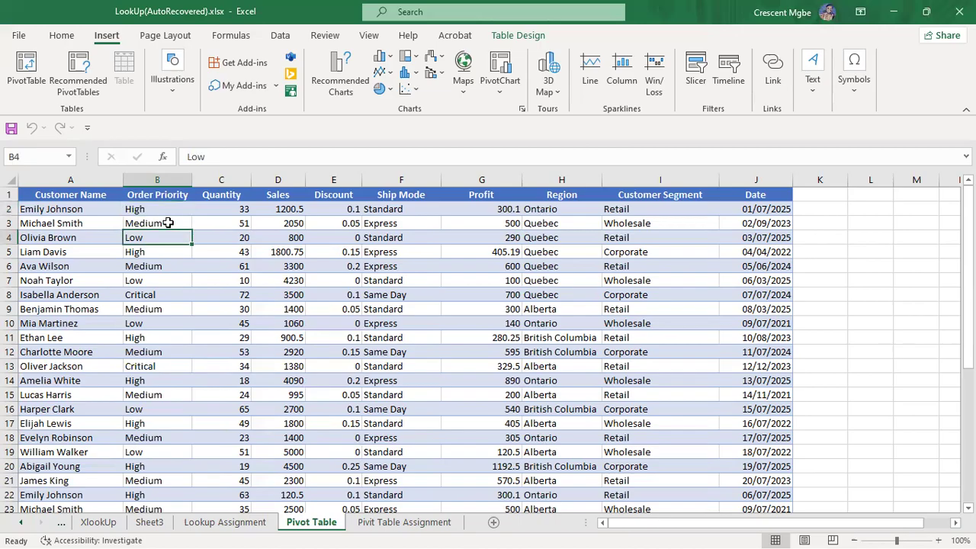
left_click(167, 223)
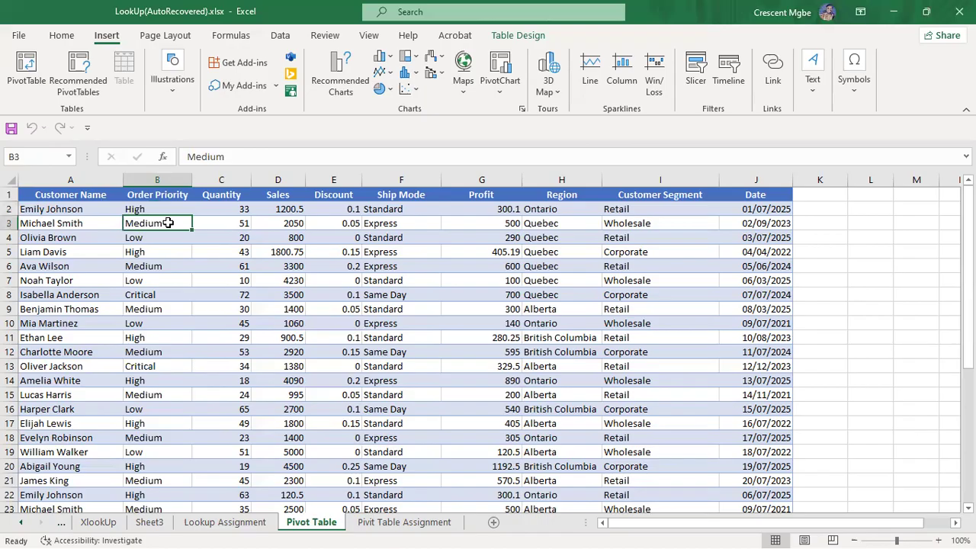
left_click(172, 238)
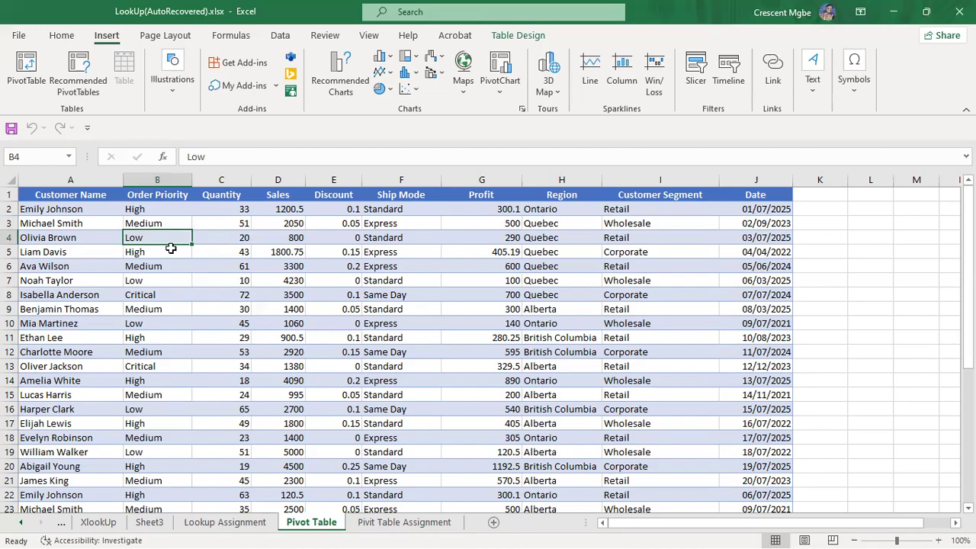
left_click(158, 174)
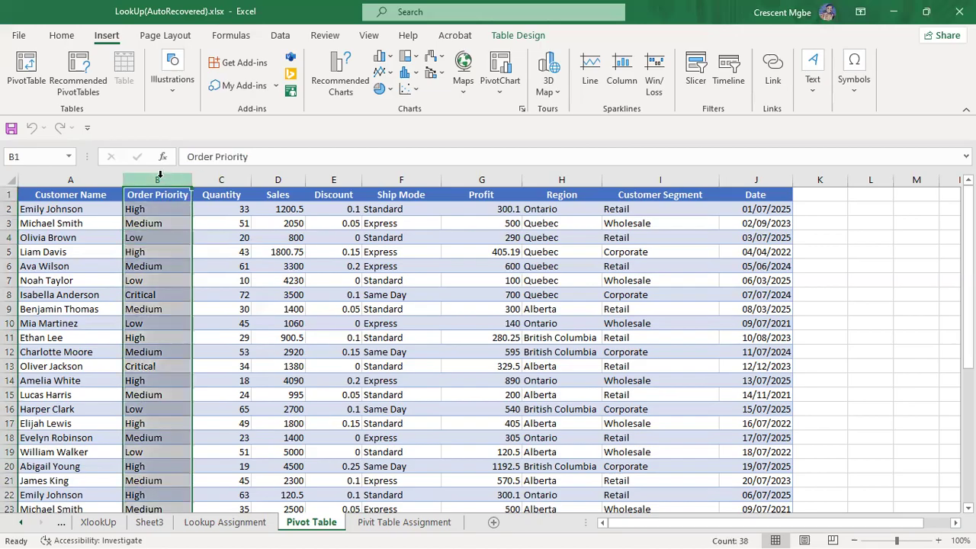
Step: Review the Quantity, Profit and Region columns, and the first record's customer, ship mode and region
left_click(217, 177)
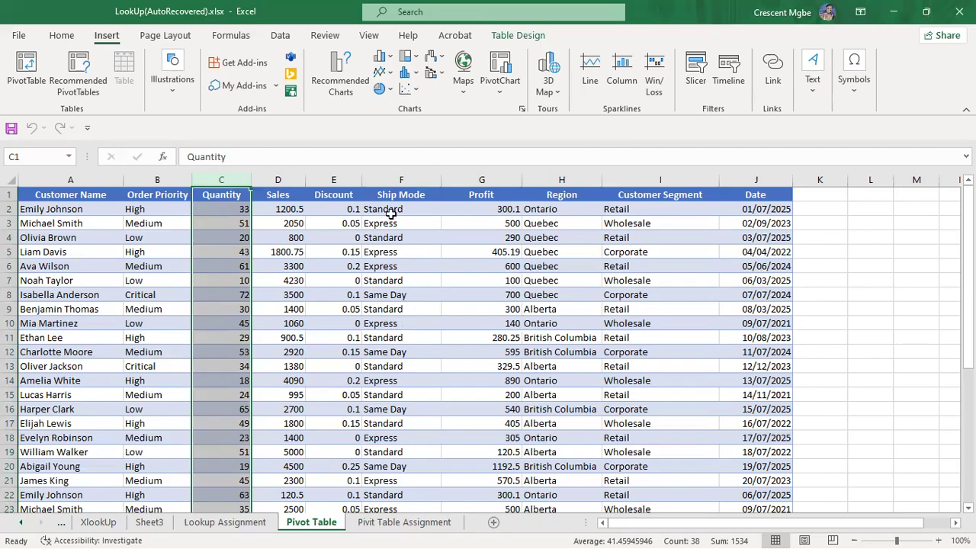
left_click(491, 176)
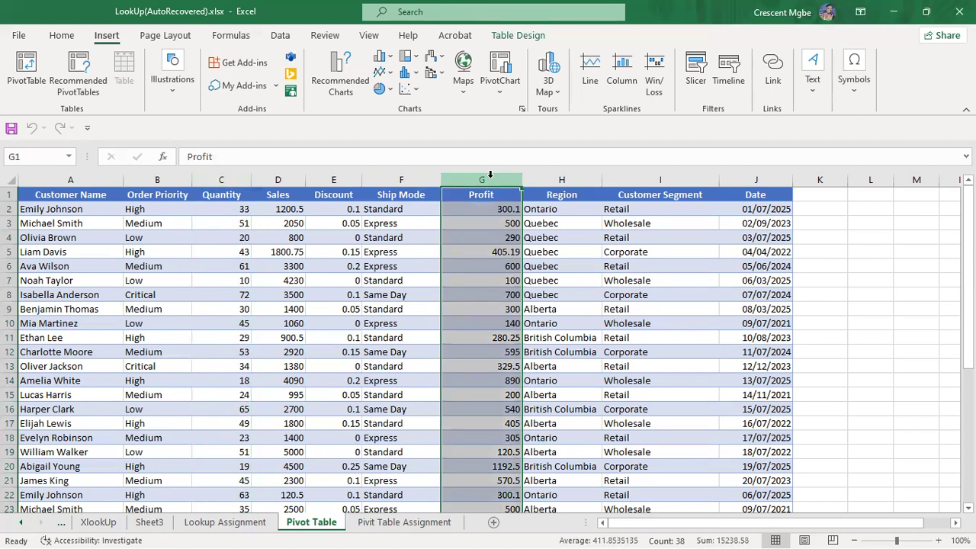
left_click(568, 180)
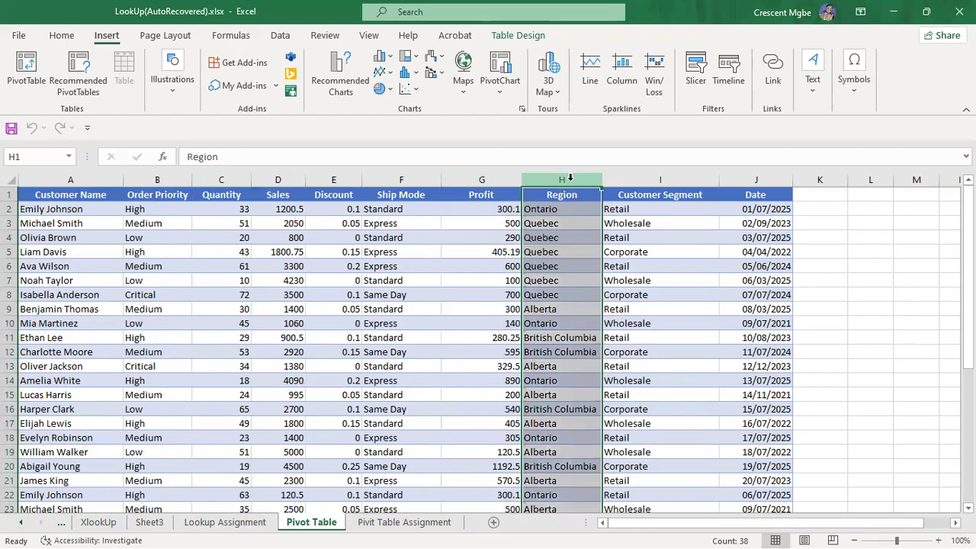
left_click(47, 212)
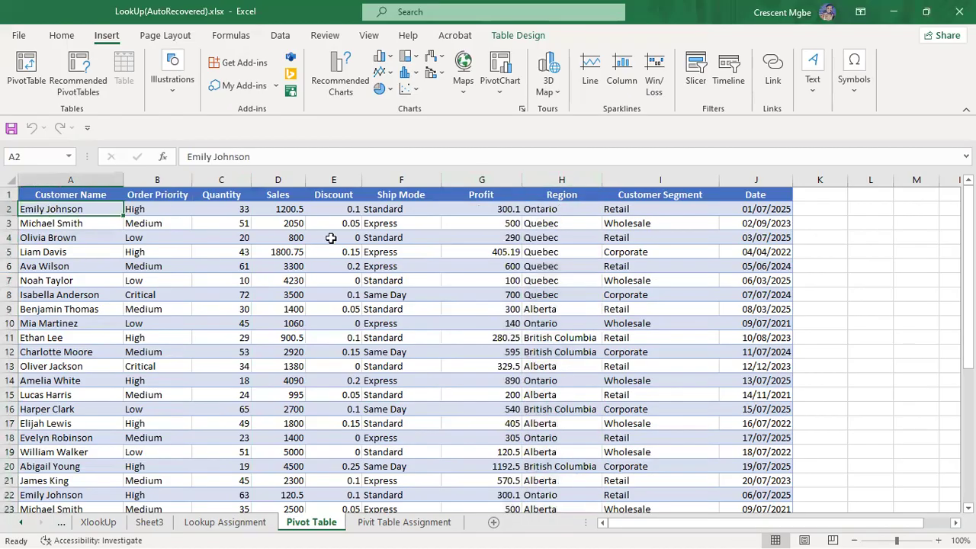
left_click(388, 210)
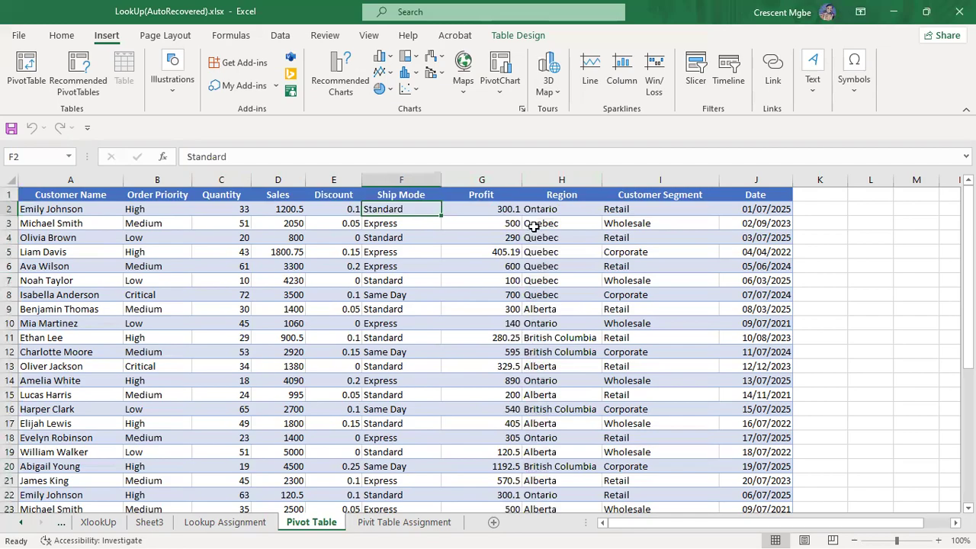
left_click(561, 212)
Step: Compare the Retail, Wholesale and Corporate entries in Customer Segment with the Quantity values, and review the Date column
left_click(658, 178)
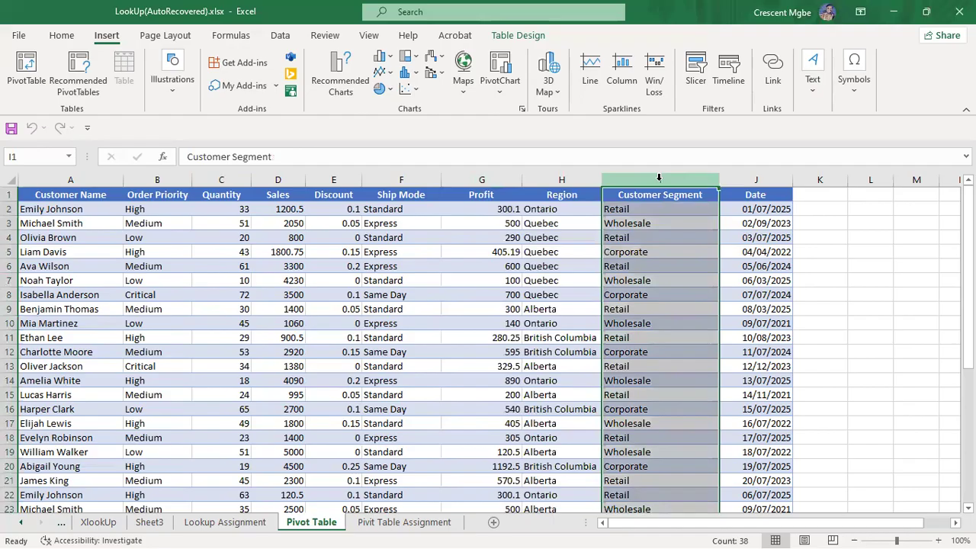
left_click(656, 211)
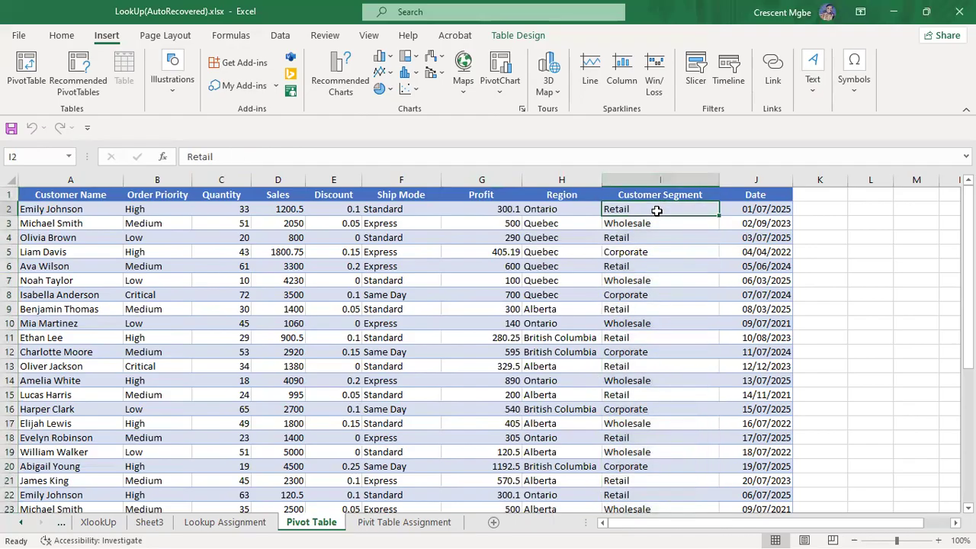
left_click(229, 211)
left_click(666, 223)
left_click(654, 205)
left_click(223, 210)
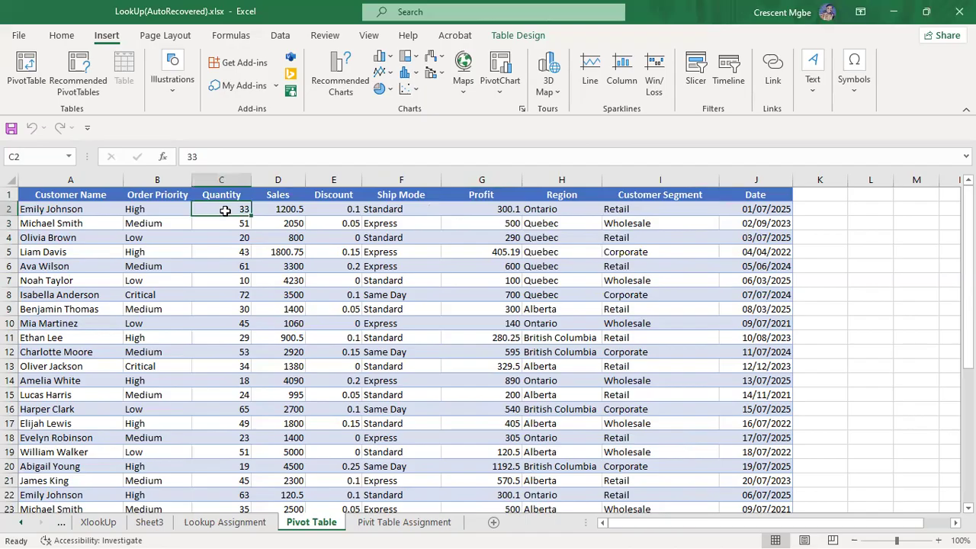
left_click(638, 224)
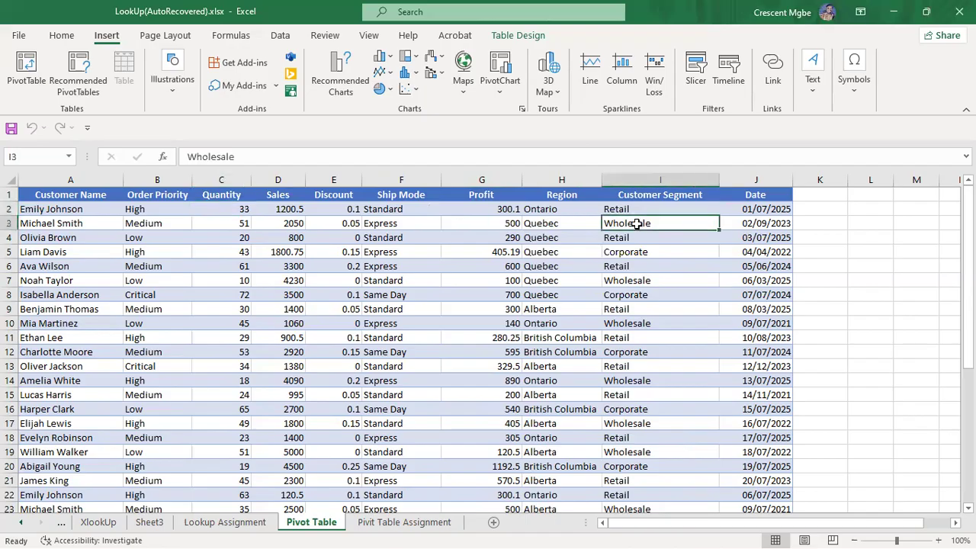
left_click(238, 223)
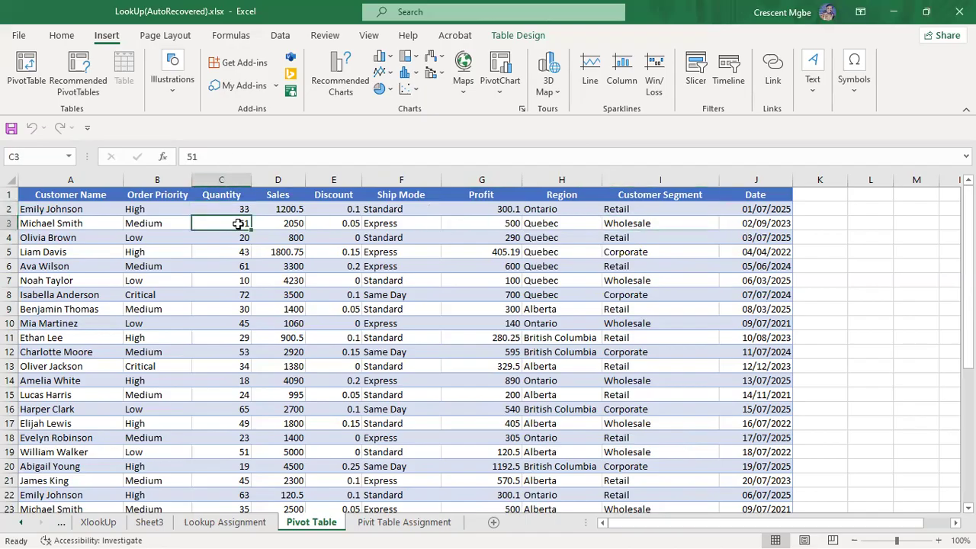
left_click(616, 210)
left_click(641, 253)
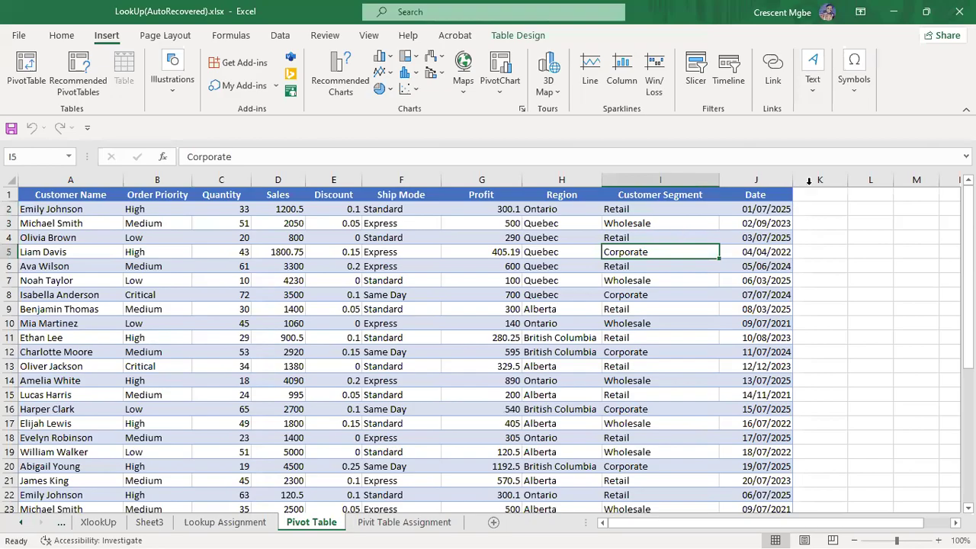
left_click(769, 177)
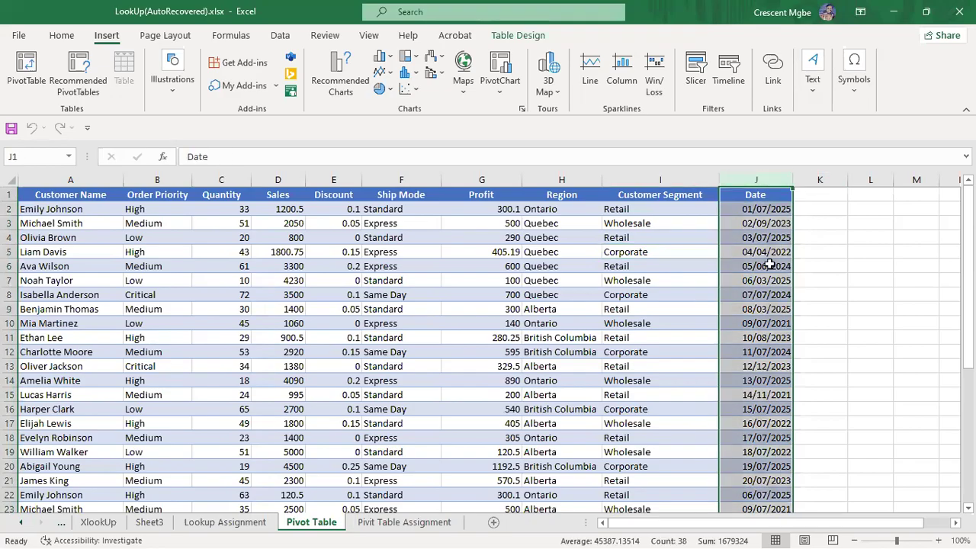
left_click(848, 307)
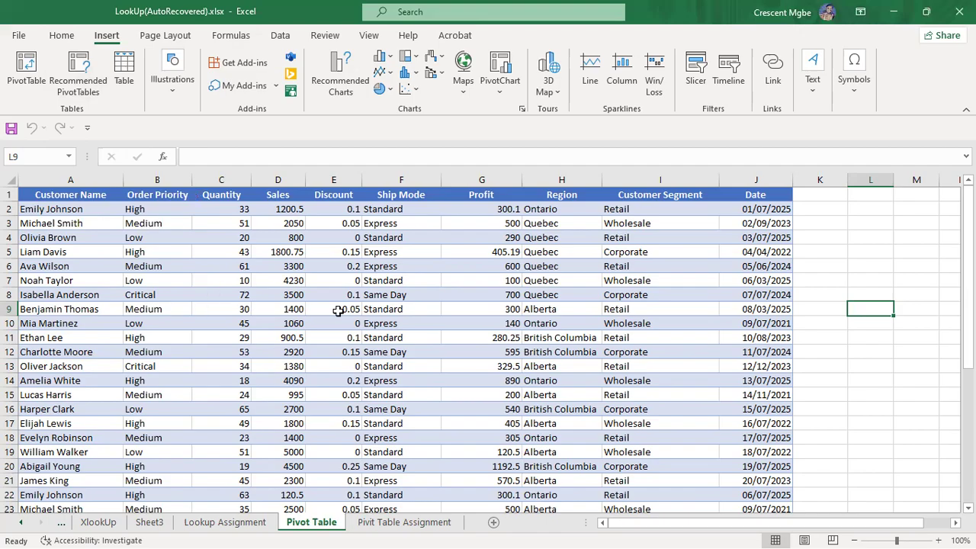
Step: Compare the Profit column with the Region column to consider summarising profit by region
mouse_move(638, 524)
left_mouse_down()
mouse_move(657, 526)
mouse_move(639, 525)
left_mouse_up()
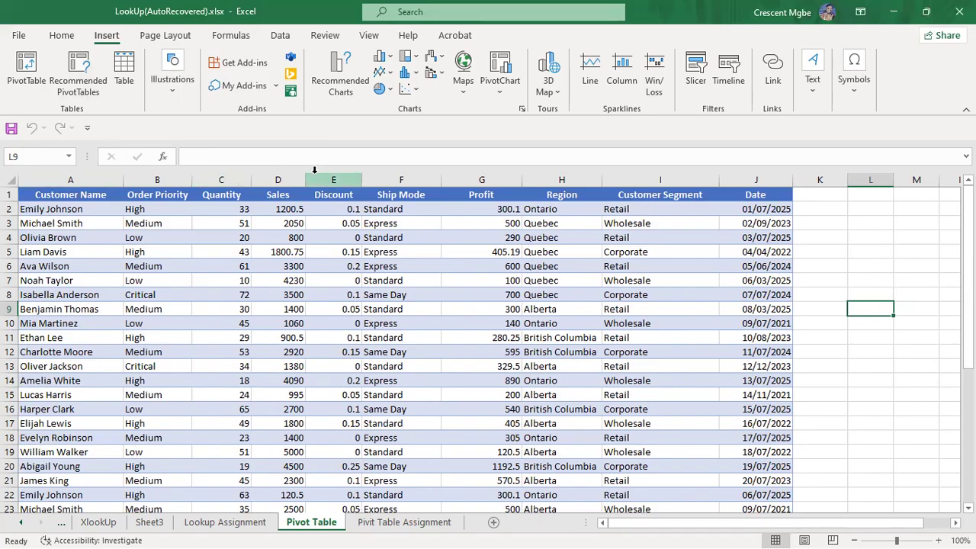
left_click(498, 178)
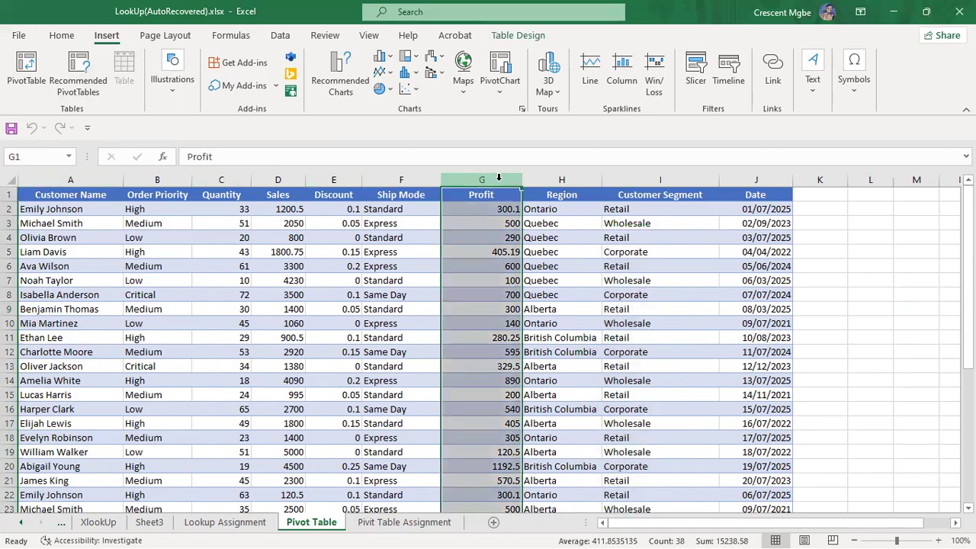
left_click(561, 180)
left_click(503, 177)
left_click(568, 180)
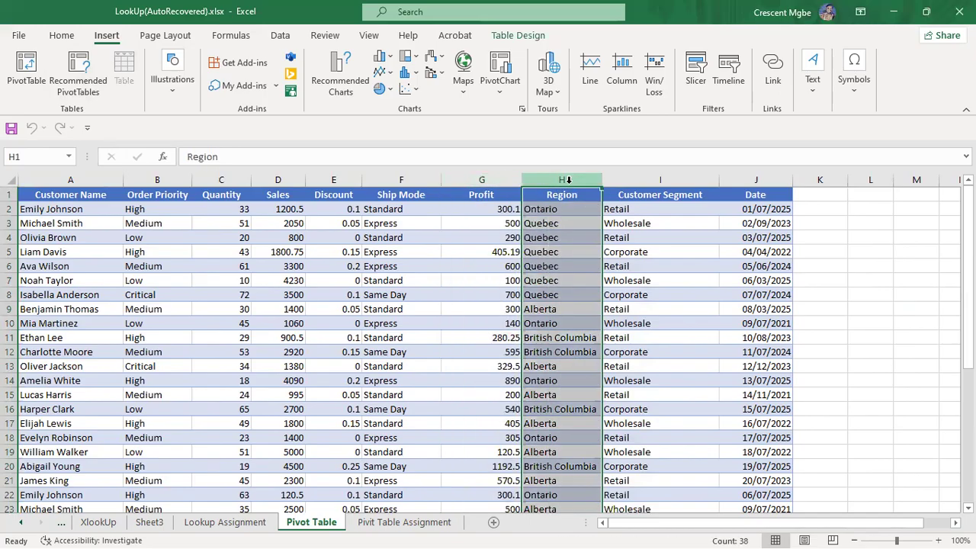
left_click(489, 177)
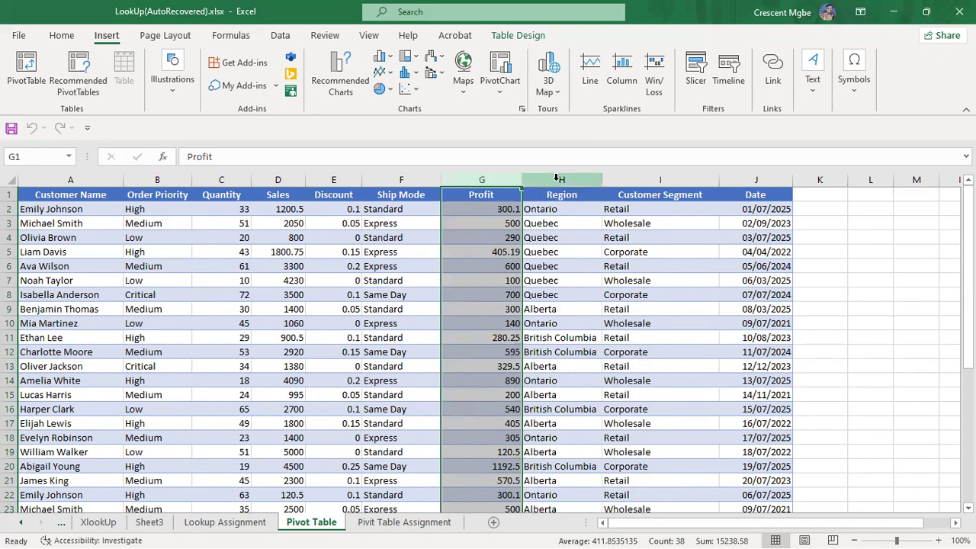
Step: Compare the Sales column with the Customer Segment column to consider summarising sales by segment
left_click(287, 176)
left_click(661, 178)
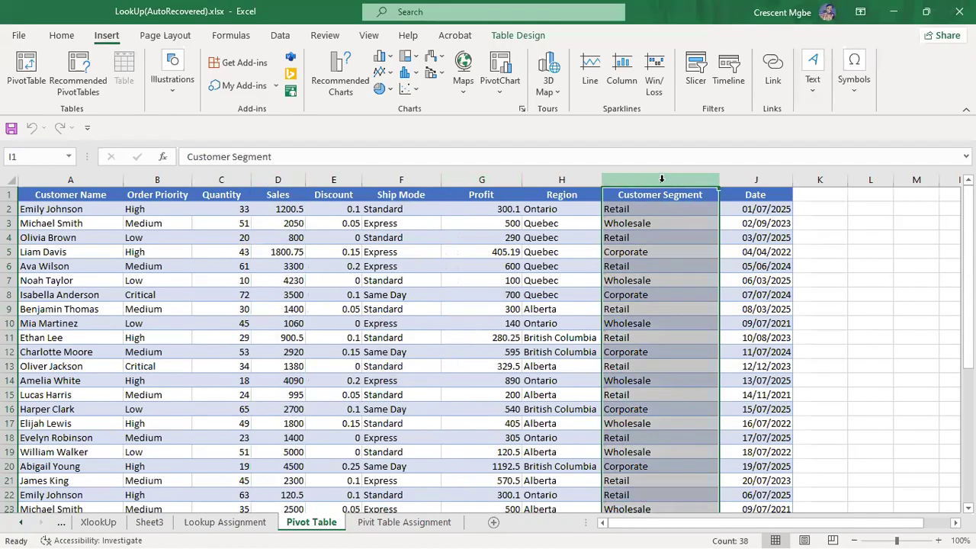
left_click(276, 177)
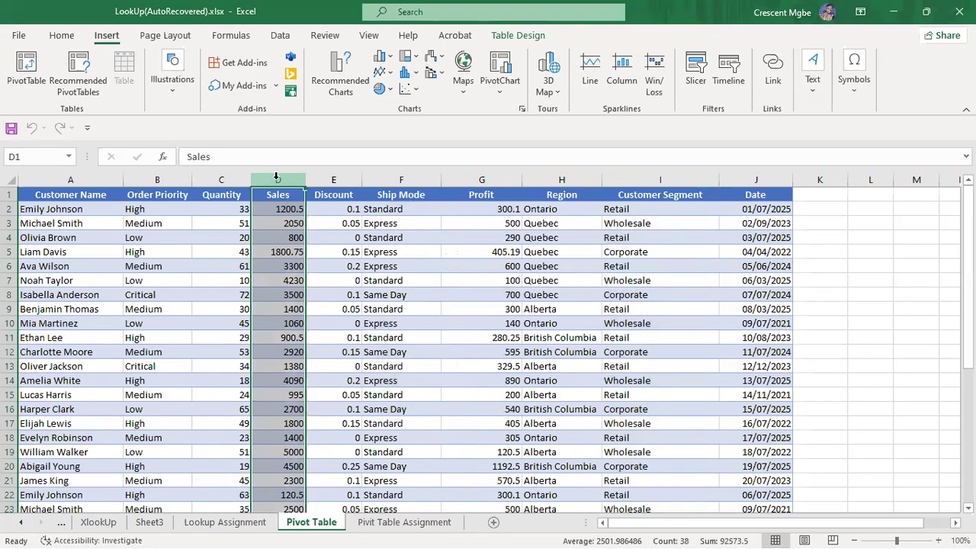
Step: Compare the Order Priority column with the Ship Mode column across the whole data table
left_click(157, 179)
left_click(401, 176)
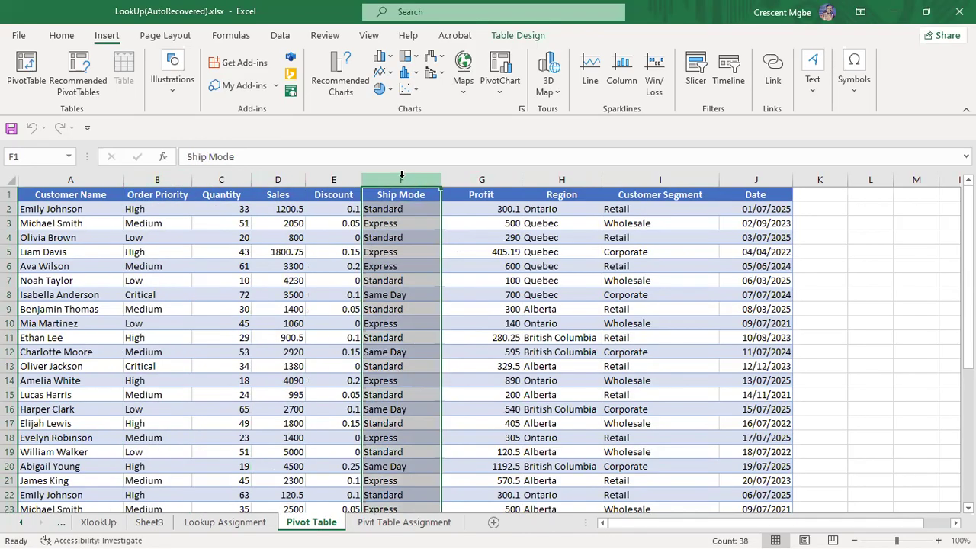
left_click(150, 179)
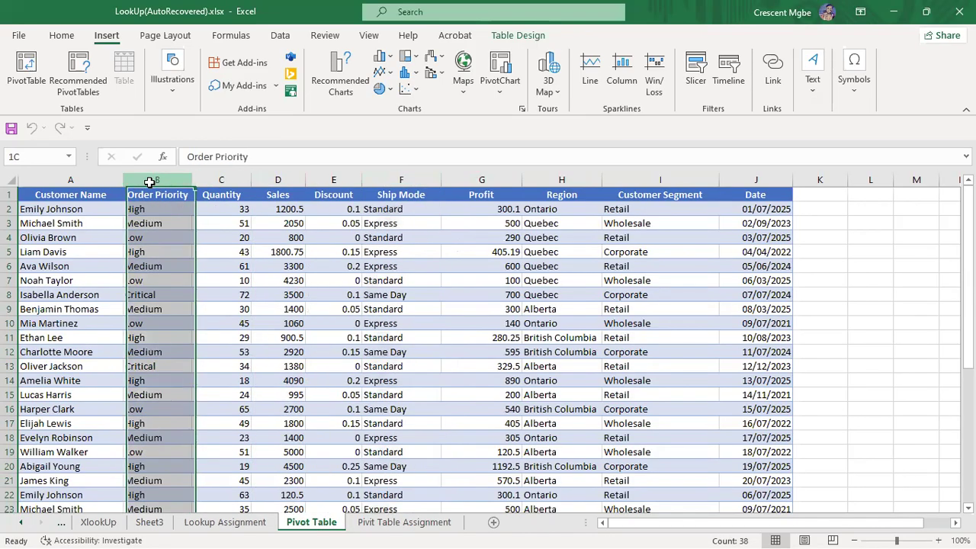
left_click(396, 178)
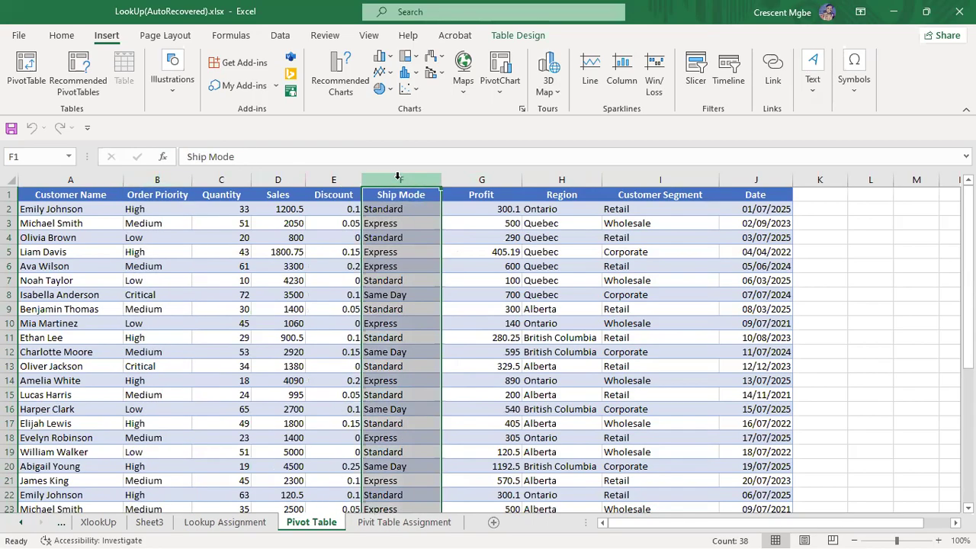
key("ctrl+a")
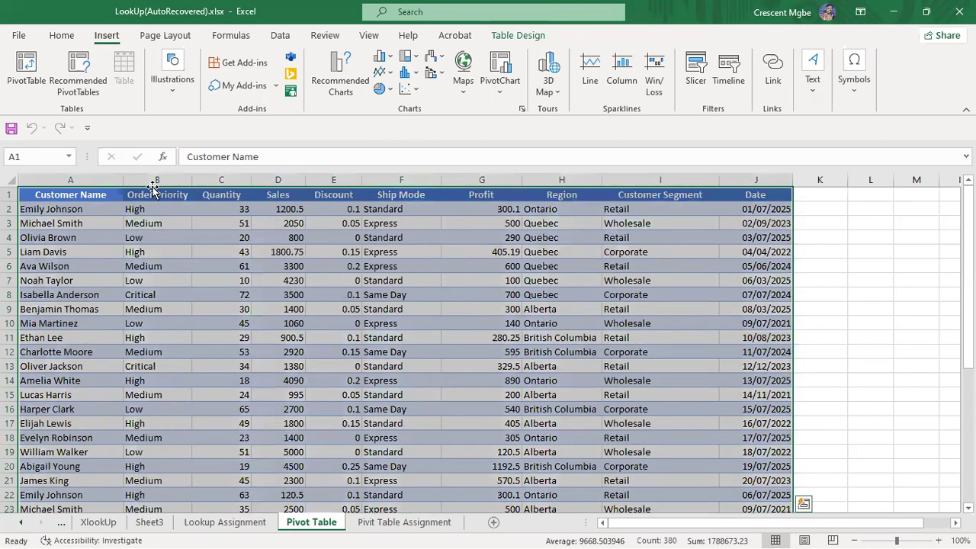
left_click(407, 177)
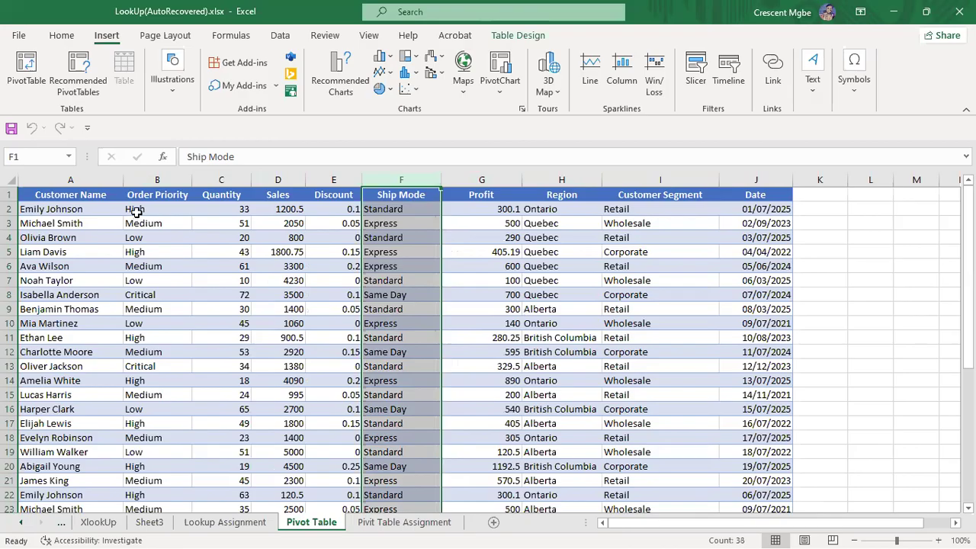
Step: Check individual Order Priority entries against Ship Mode entries in rows 4, 13 and 14, including Critical and Low orders
left_click(161, 366)
left_click(404, 383)
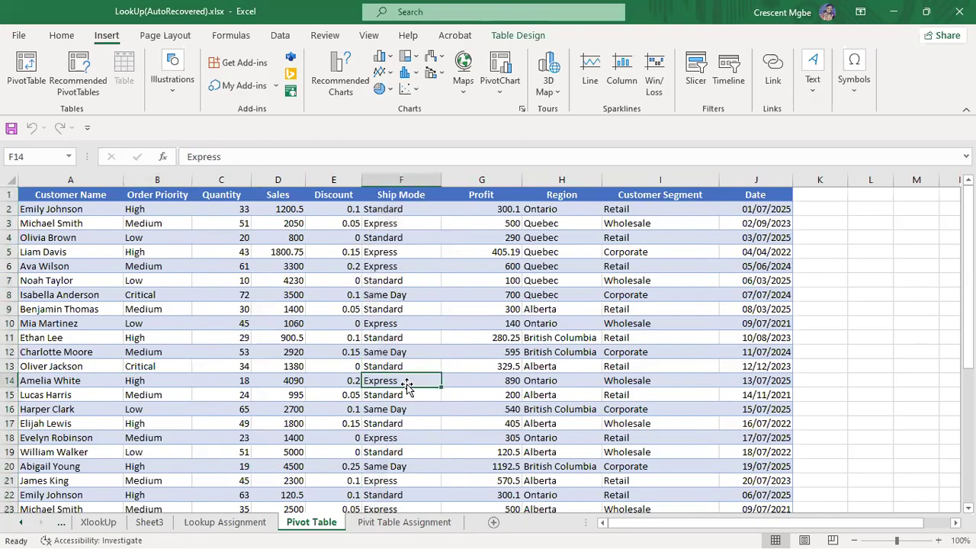
left_click(393, 366)
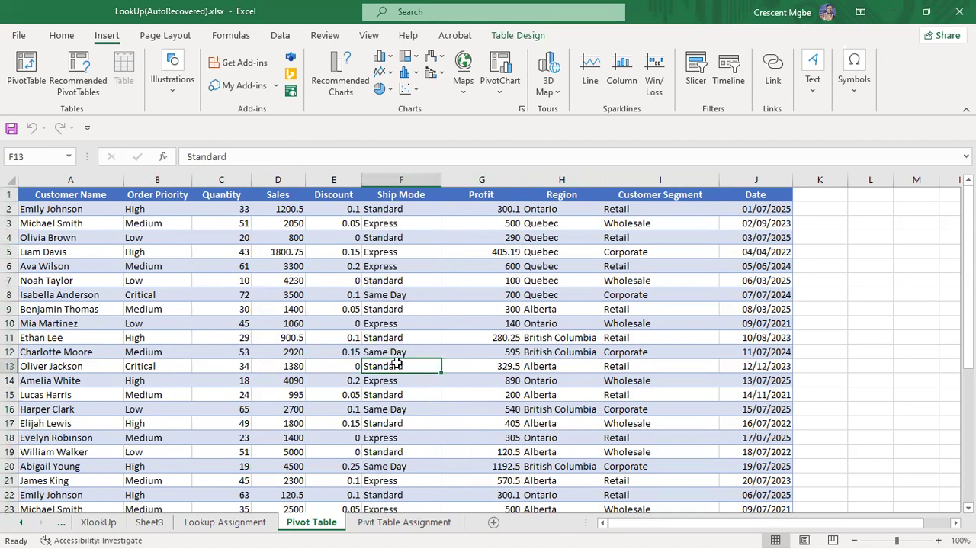
left_click(152, 367)
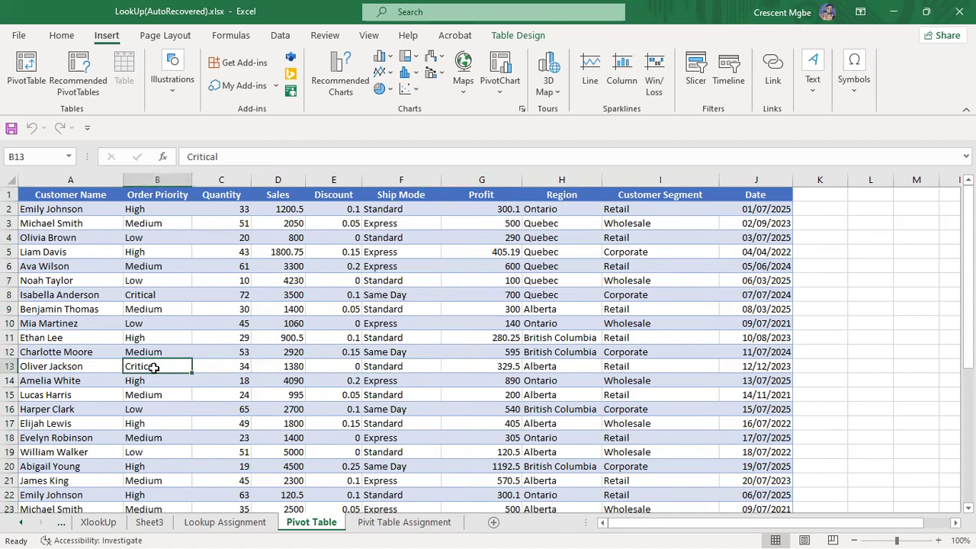
left_click(413, 385)
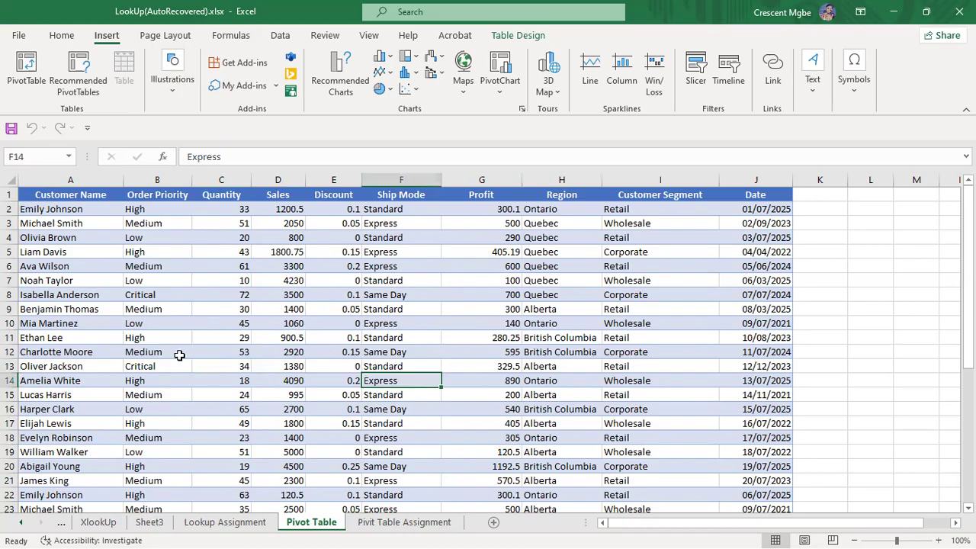
left_click(158, 238)
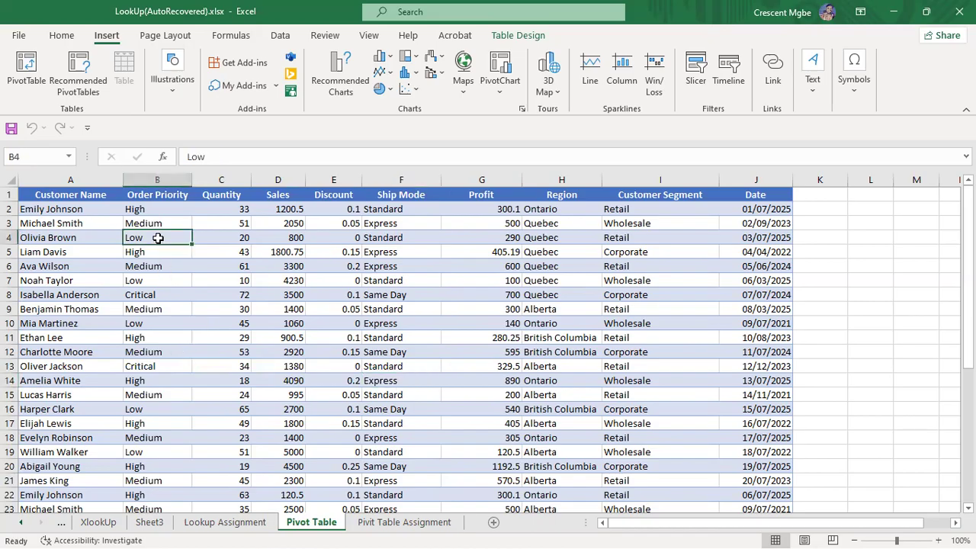
left_click(410, 238)
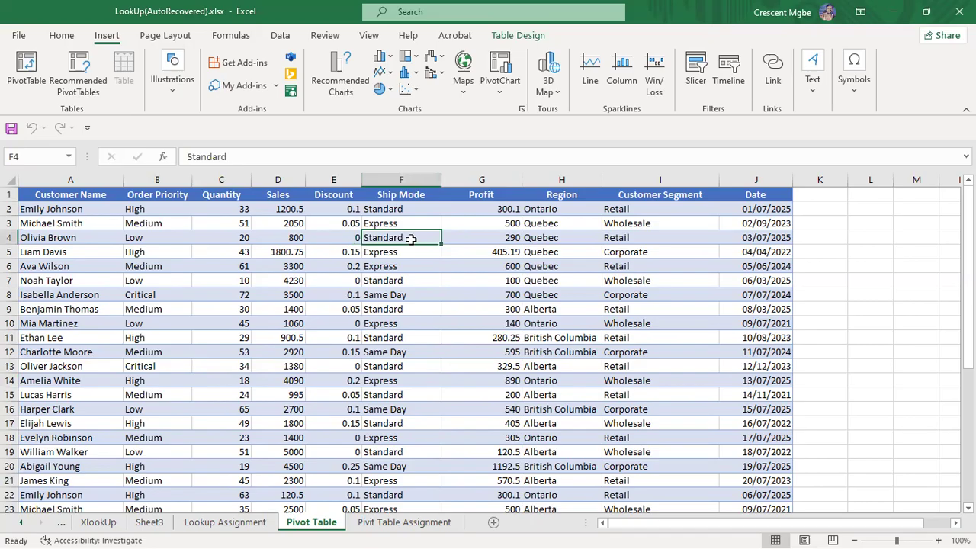
left_click(393, 180)
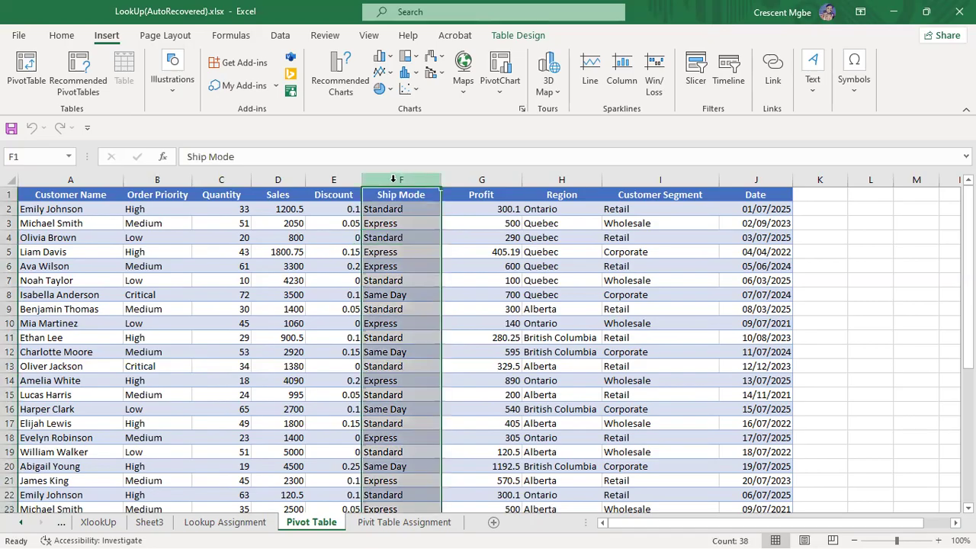
Step: Compare the Order Priority column with the Quantity column
left_click(151, 180)
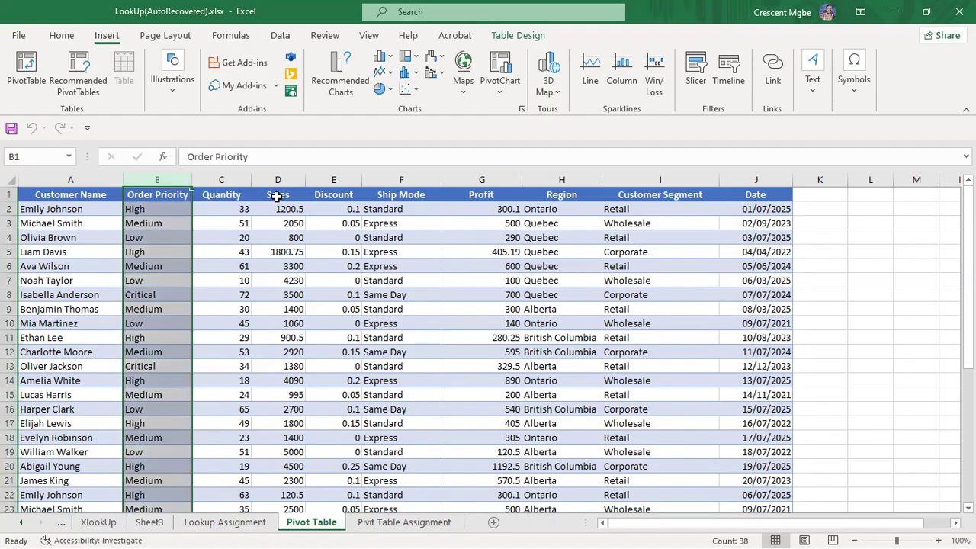
left_click(221, 179)
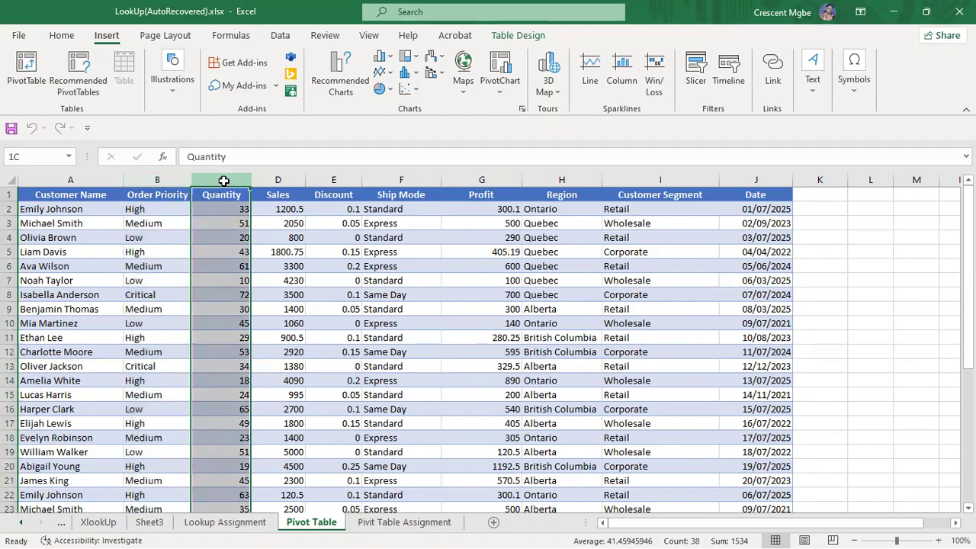
left_click(160, 174)
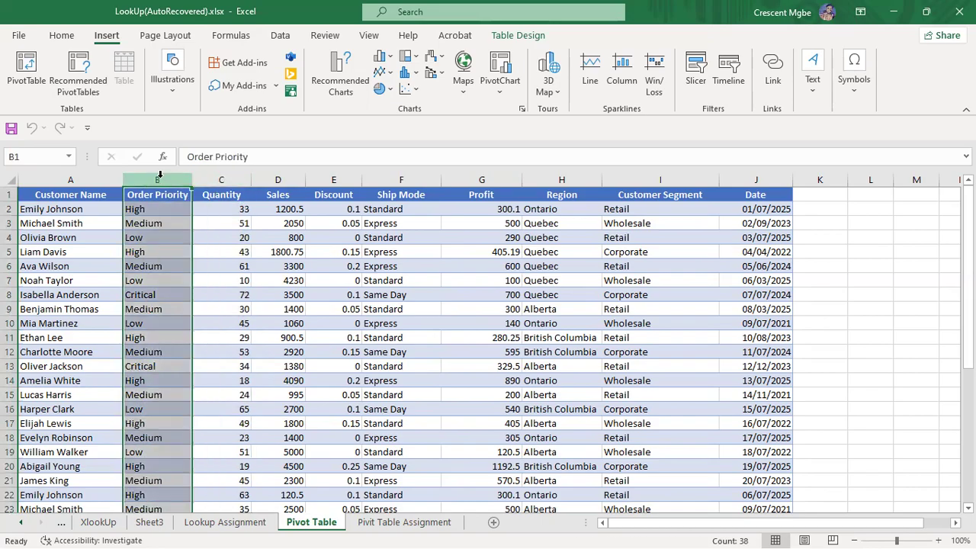
left_click(234, 180)
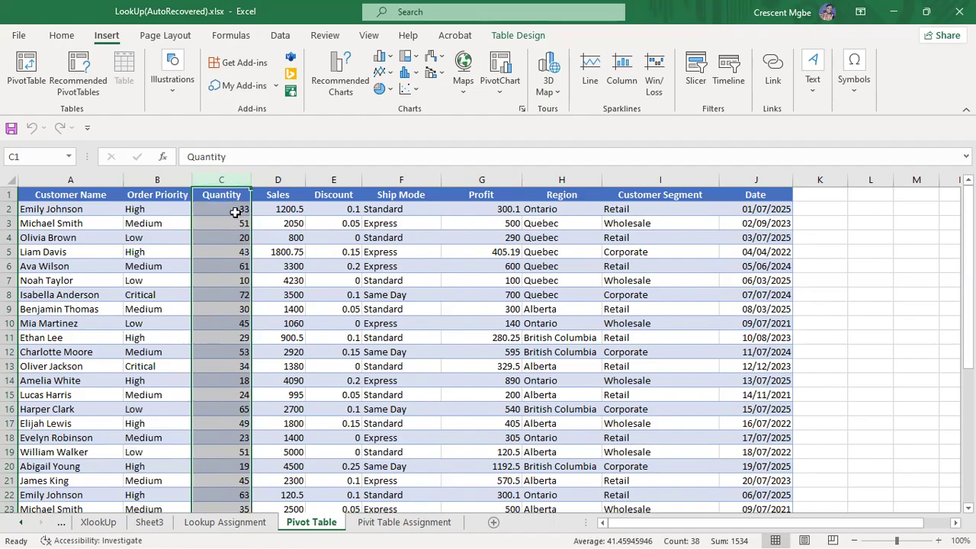
left_click(147, 176)
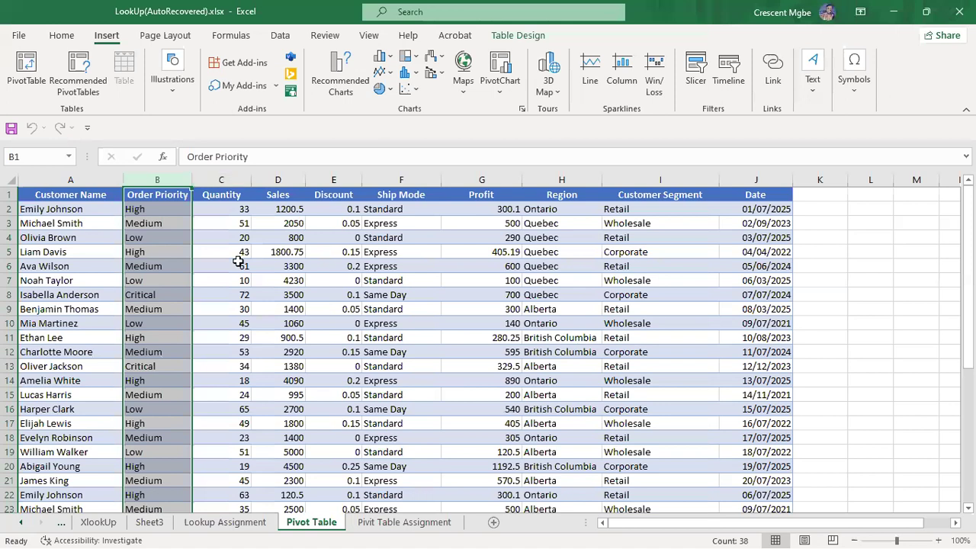
Step: Examine the quantity, order priority and ship mode of the record in row 27
scroll(240, 263, "down", 3)
scroll(240, 265, "down", 2)
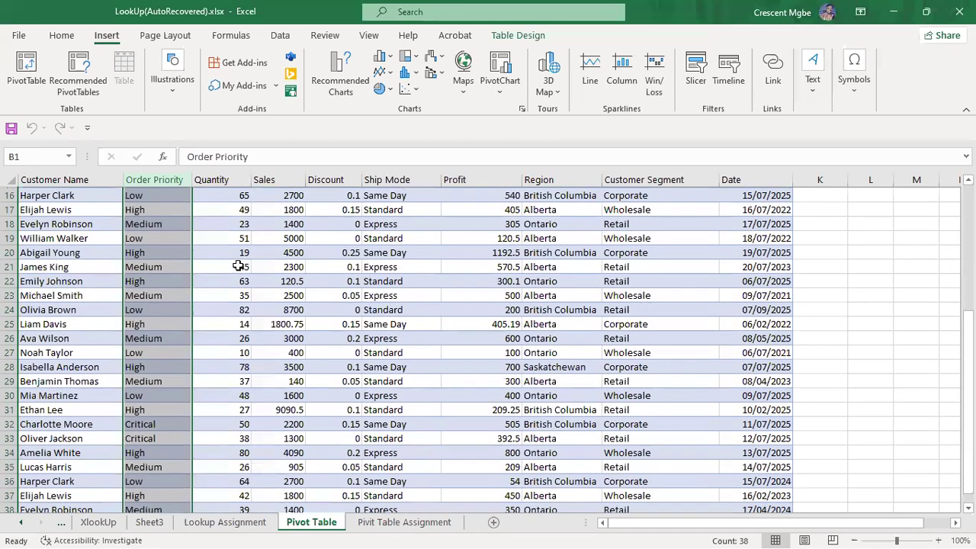
left_click(234, 352)
left_click(156, 353)
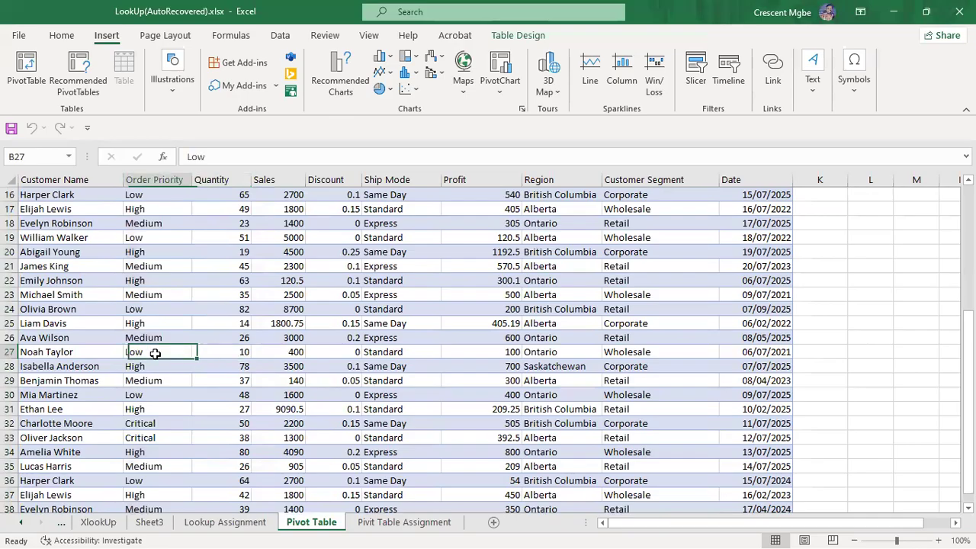
left_click(405, 352)
left_click(236, 353)
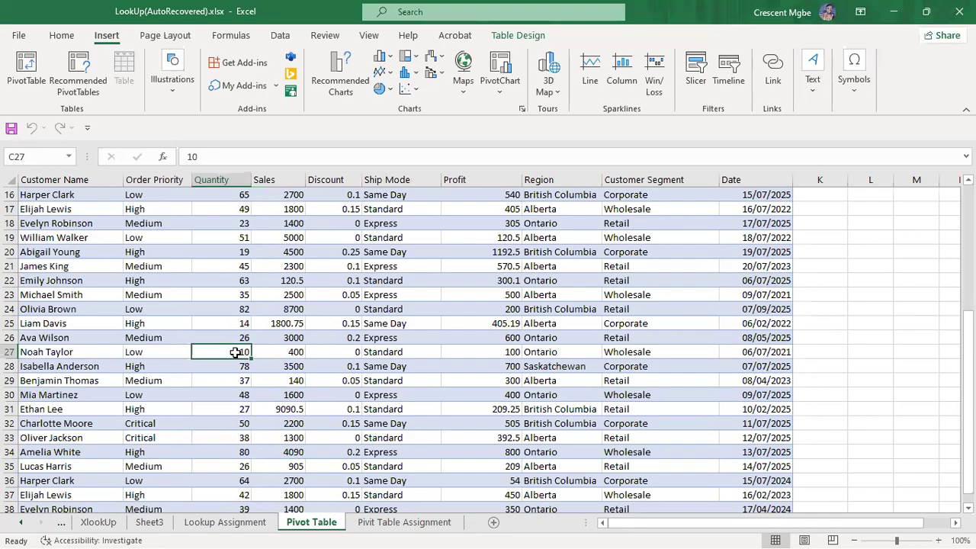
Step: Compare the Sales column with the Region column, including the Quebec entry in row 3
scroll(244, 343, "up", 4)
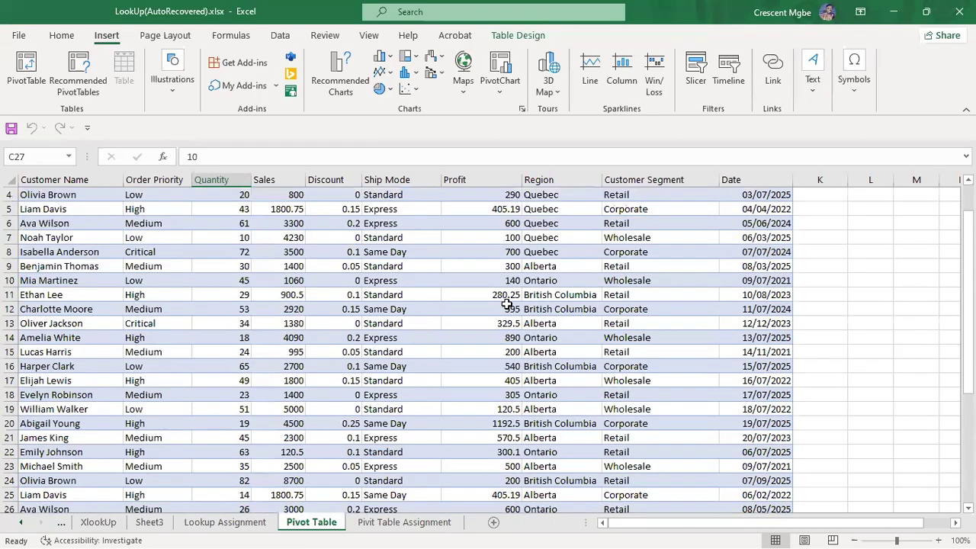
scroll(320, 304, "up", 1)
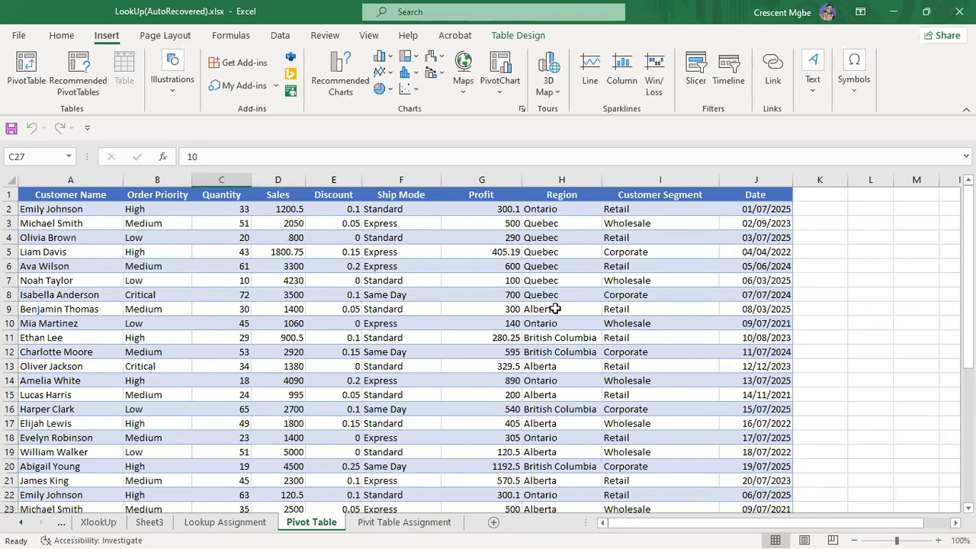
left_click(287, 179)
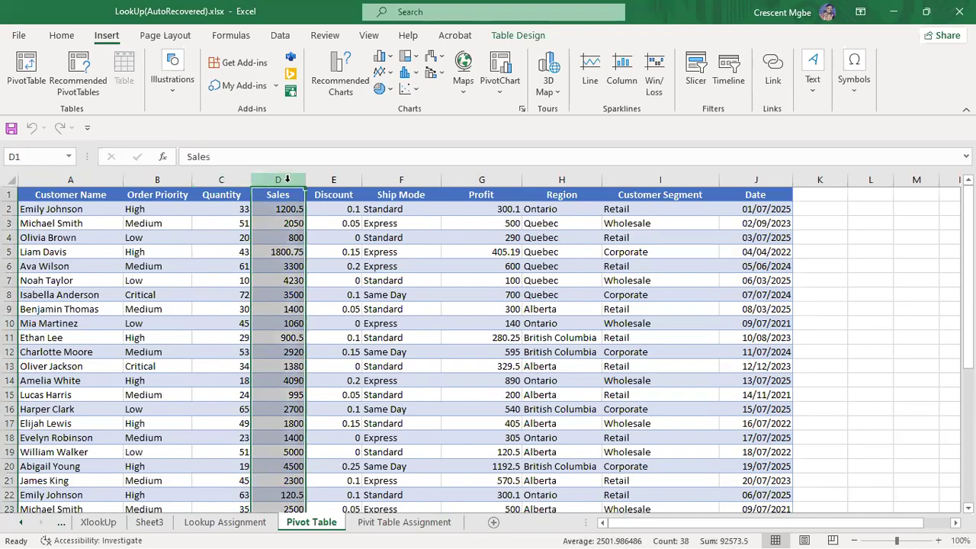
left_click(560, 178)
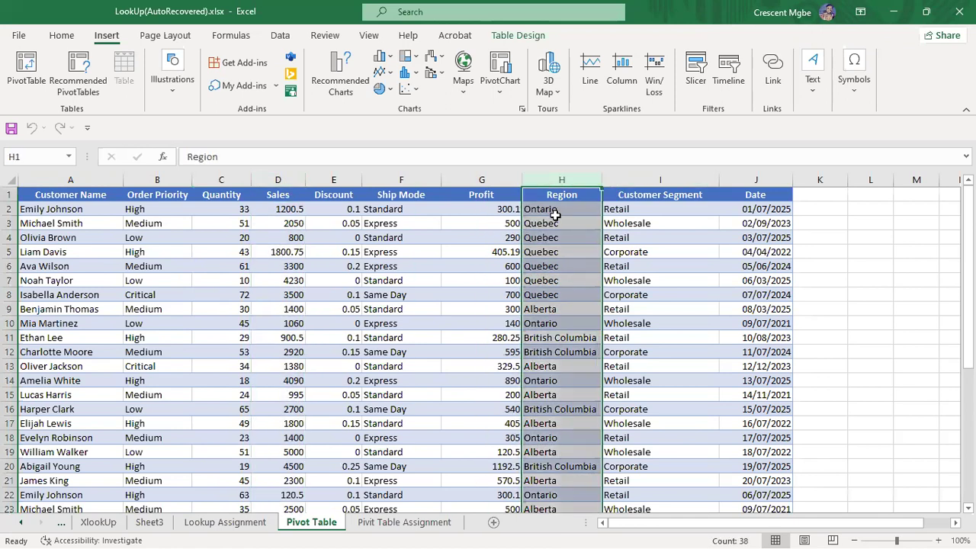
left_click(551, 218)
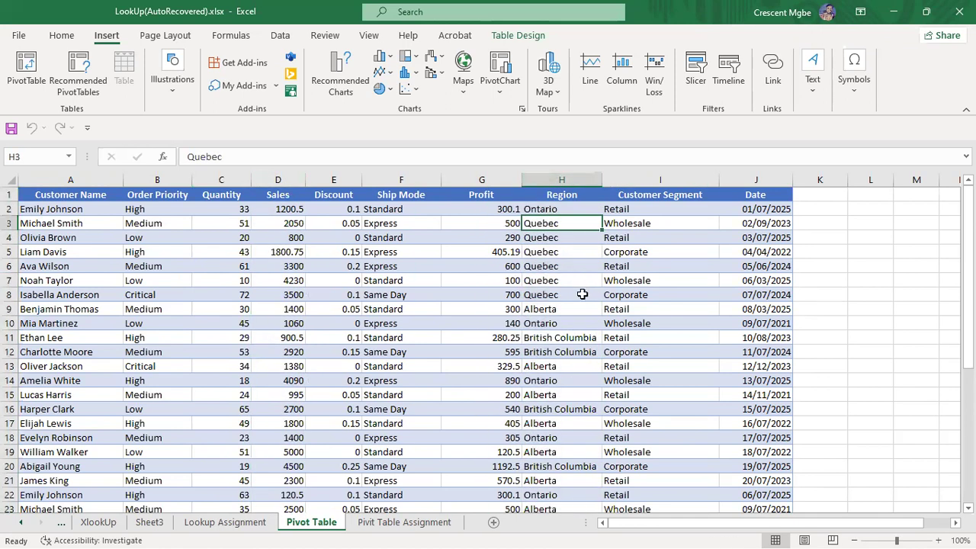
Step: Examine the region, ship mode and discount of the Saskatchewan record in row 28
scroll(581, 288, "down", 3)
left_click(564, 452)
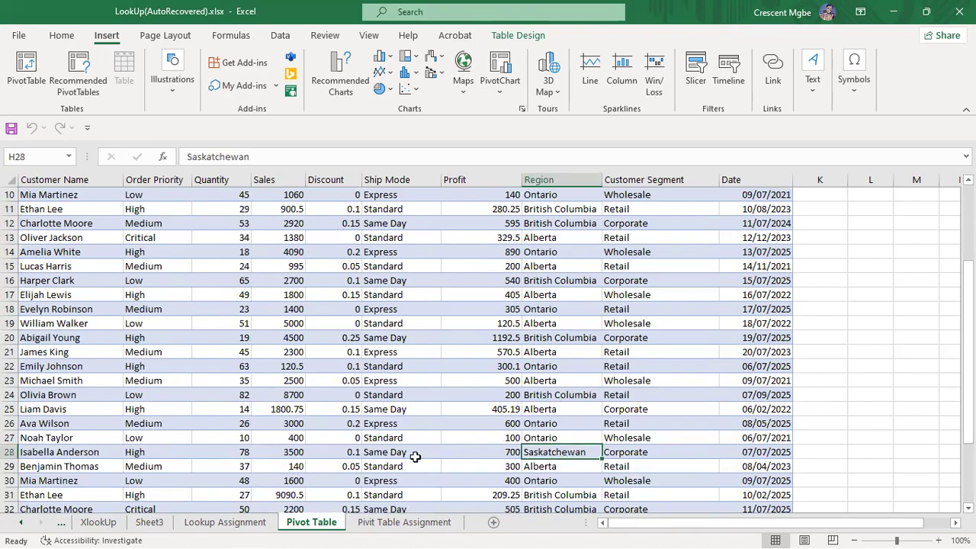
left_click(413, 455)
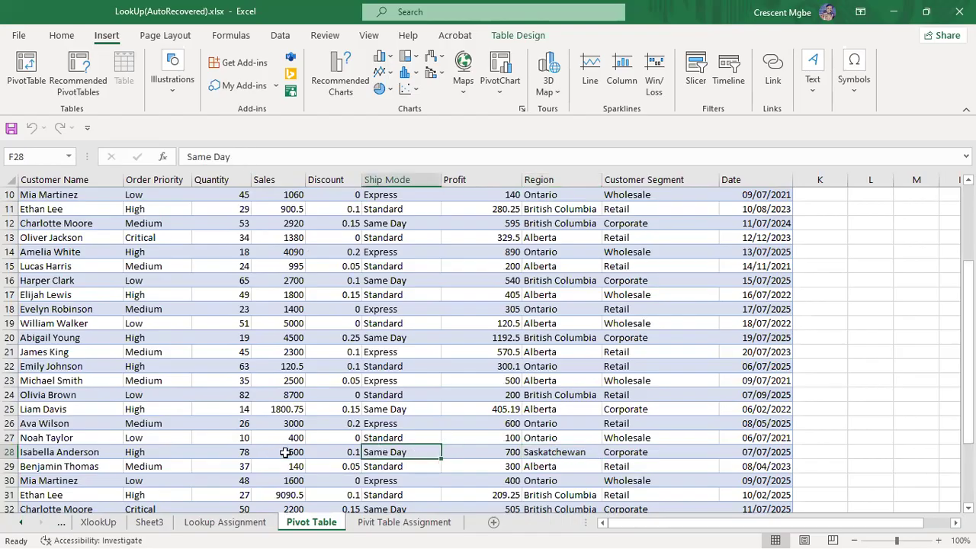
left_click(343, 454)
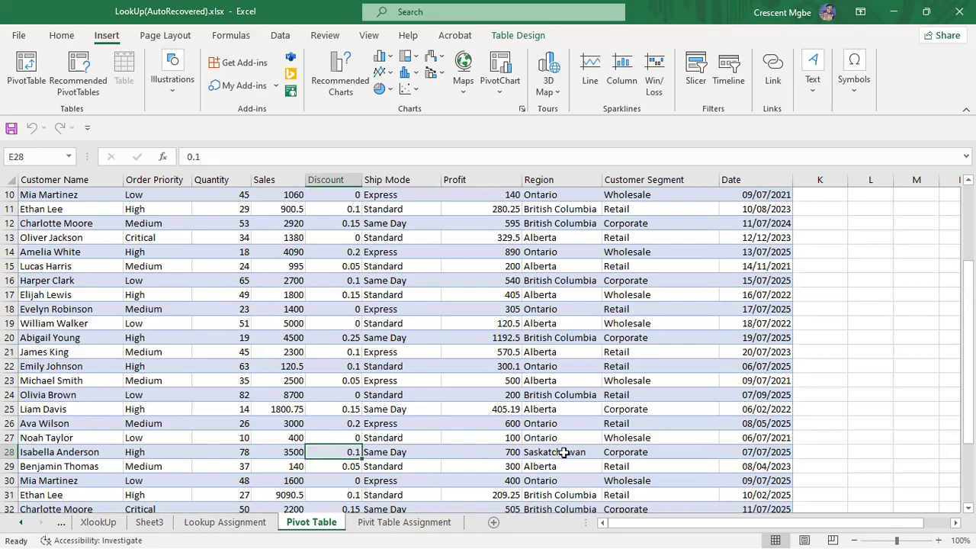
scroll(579, 430, "up", 3)
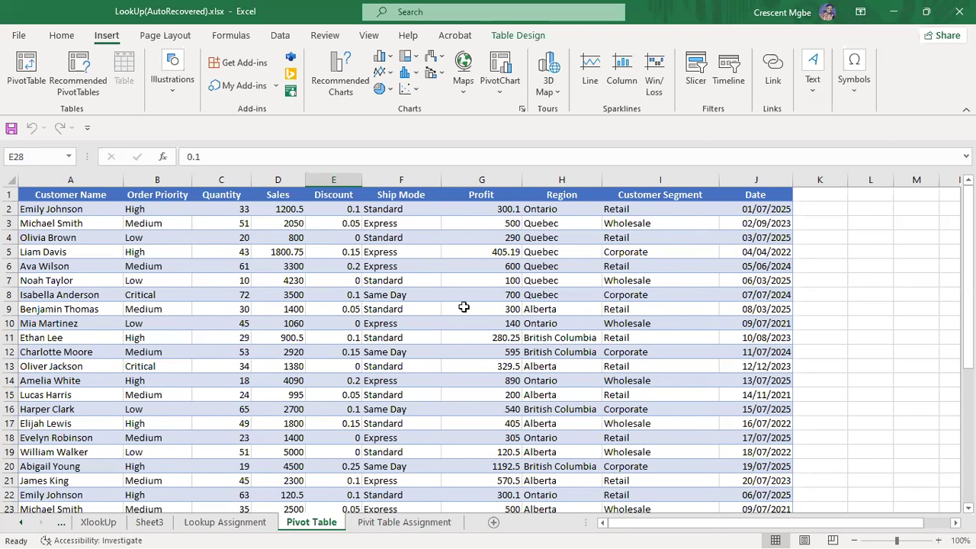
left_click(253, 298)
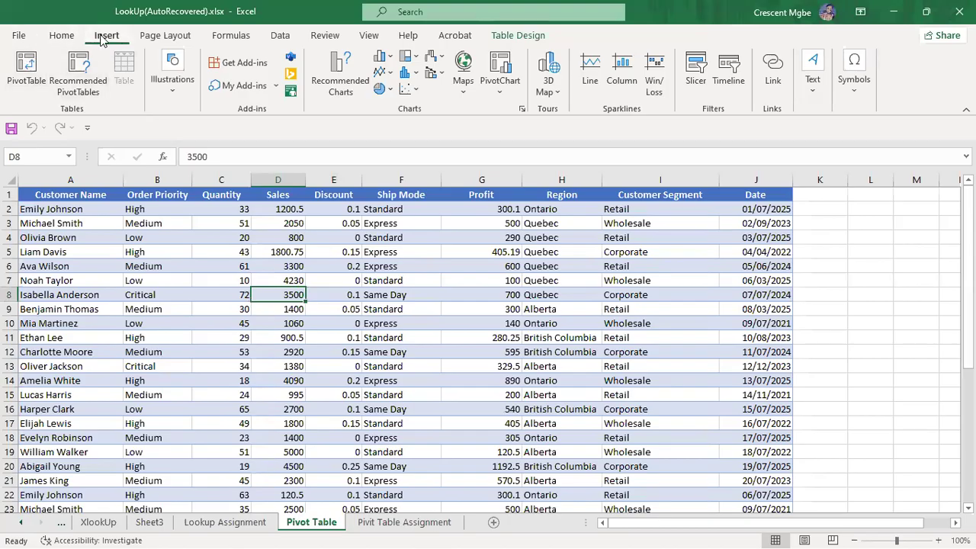
left_click(15, 71)
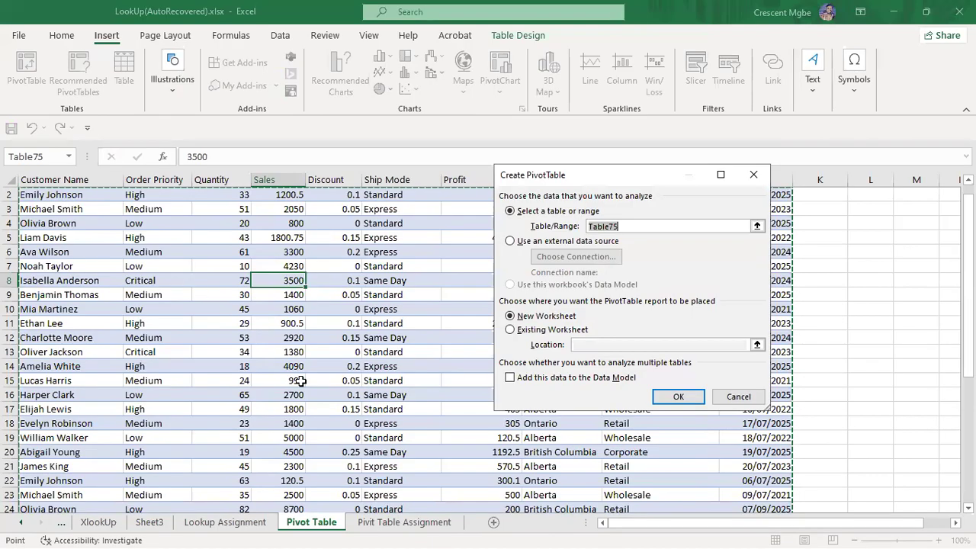
left_click(751, 176)
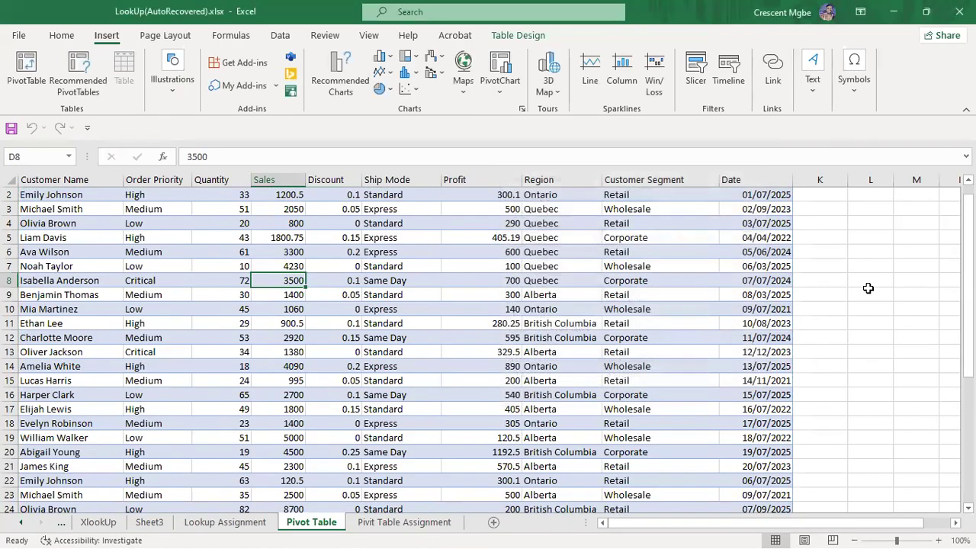
Step: Set up a PivotTable from empty cell L9, with the whole data table including headers as source and a new worksheet as destination
left_click(869, 294)
left_click(23, 72)
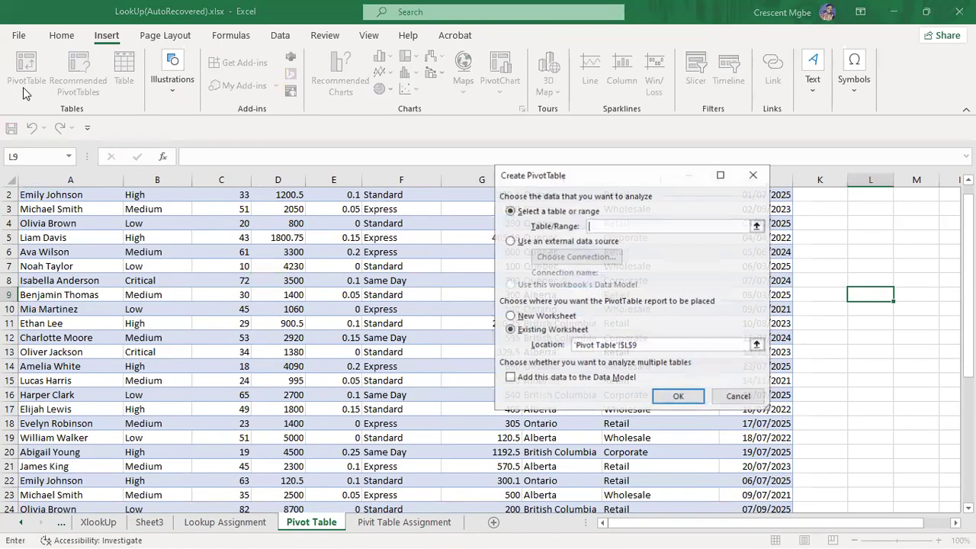
left_click(757, 227)
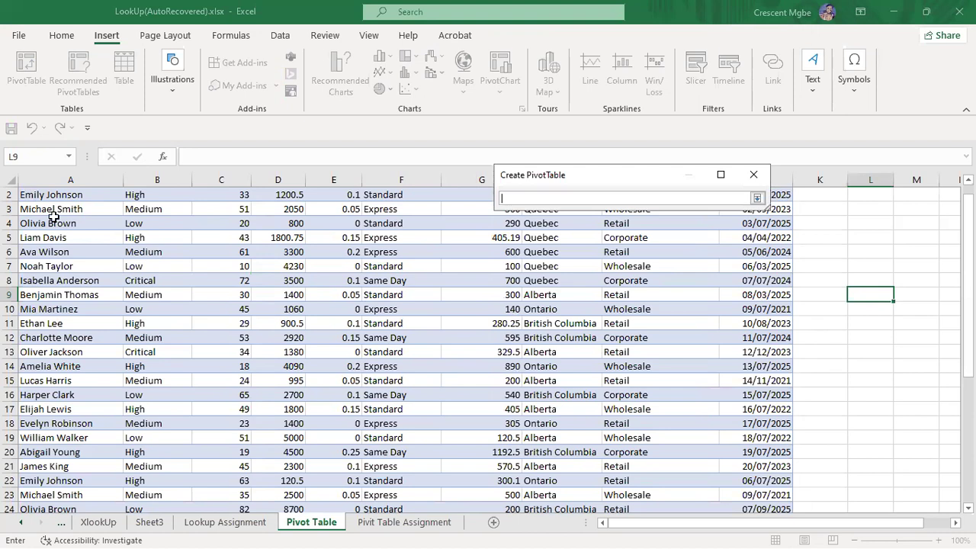
scroll(53, 217, "up", 1)
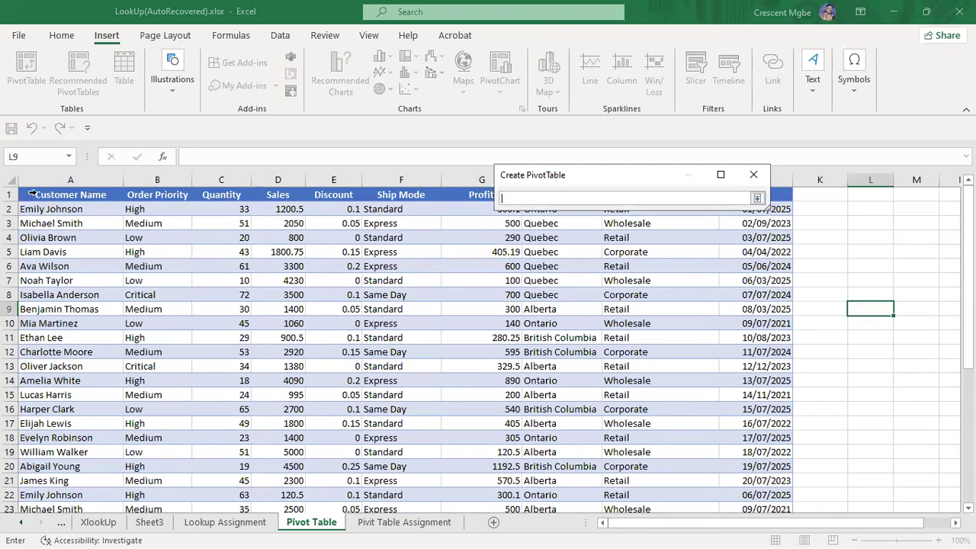
left_click(32, 194)
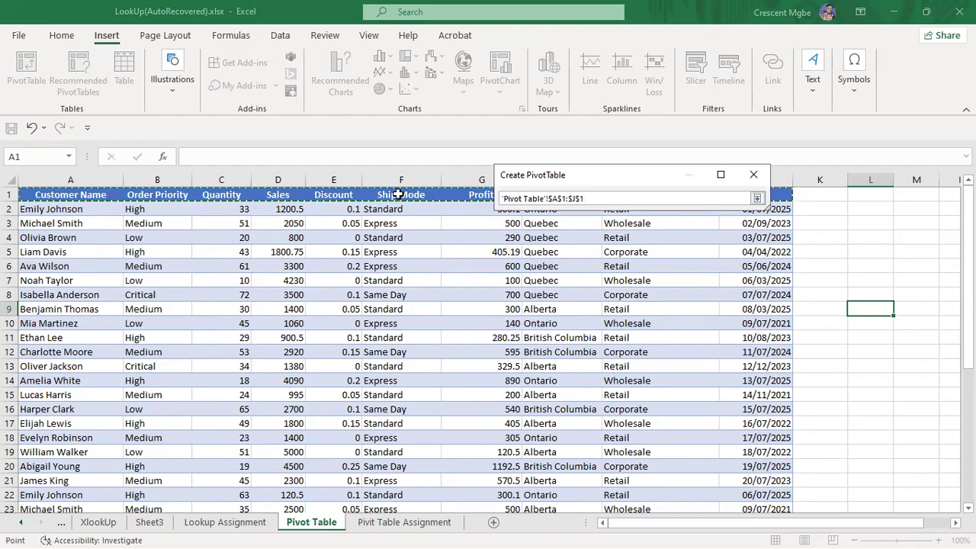
key("ctrl+shift+Down")
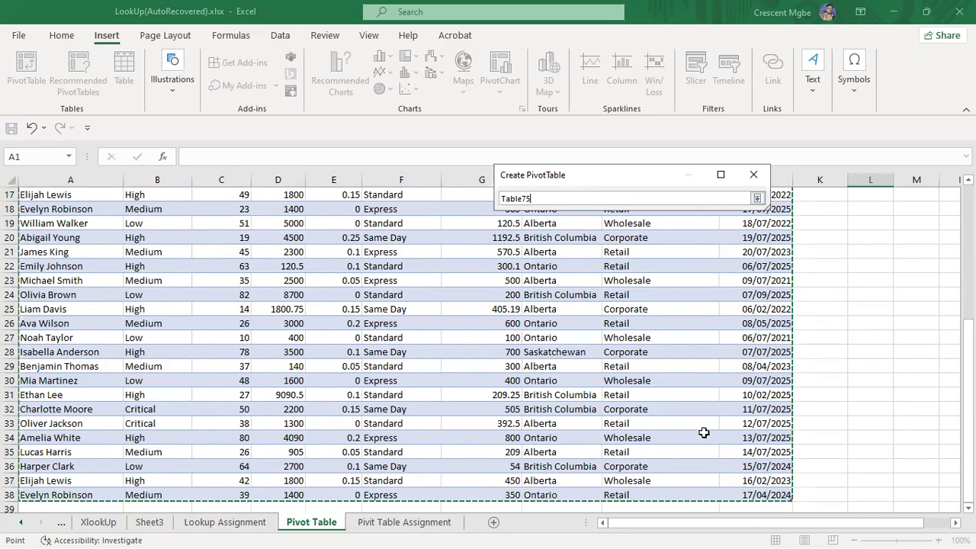
scroll(656, 374, "up", 6)
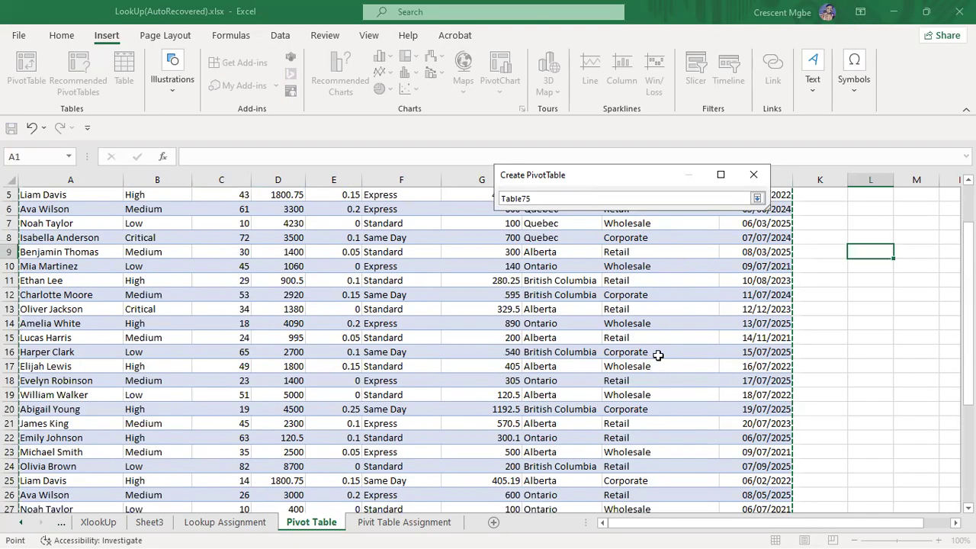
left_click(757, 198)
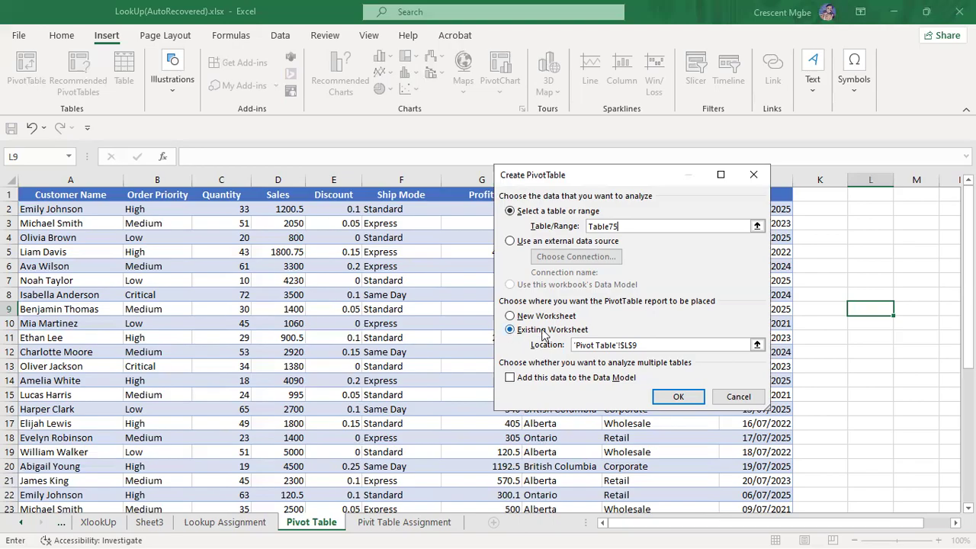
left_click_drag(675, 527, 890, 533)
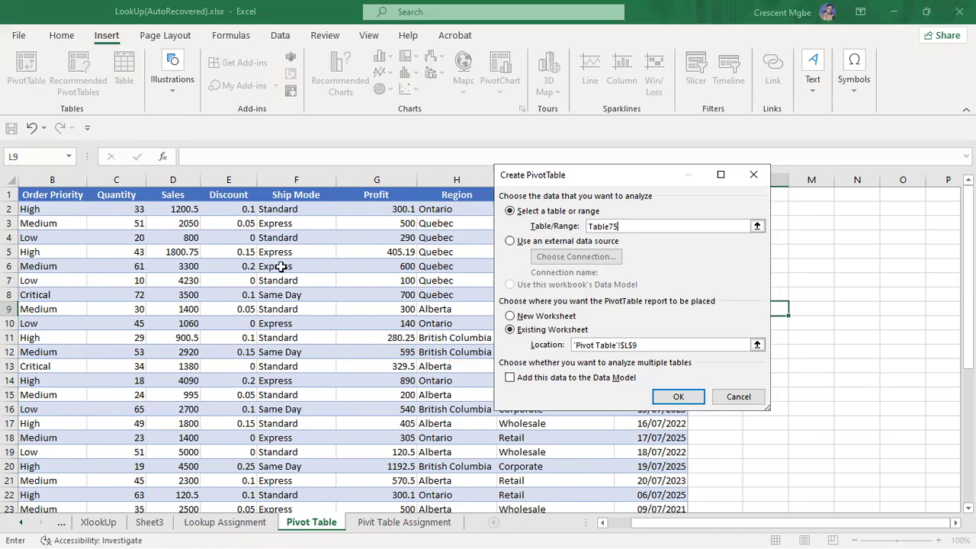
left_click(509, 316)
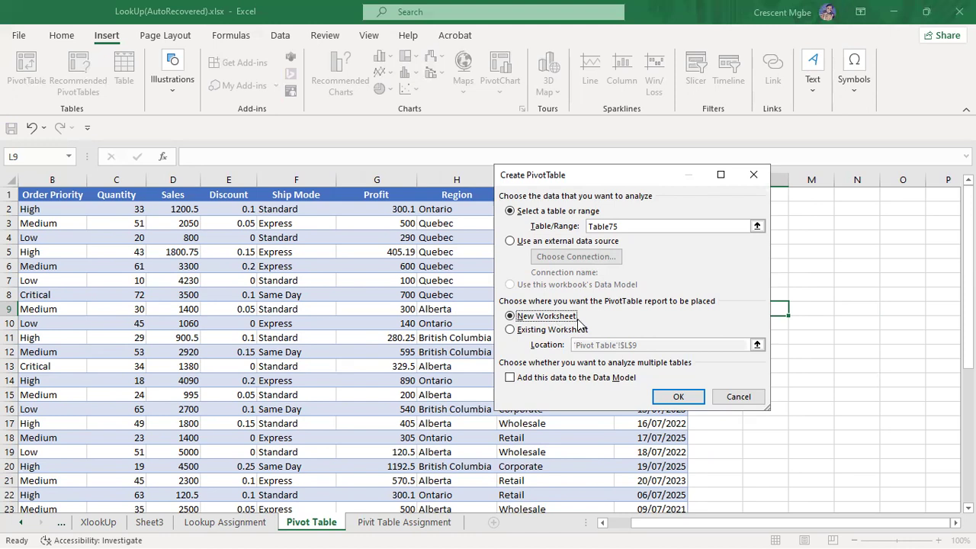
Step: Create a PivotTable from Table75 on a new worksheet and rename that sheet Pivot
left_click(678, 397)
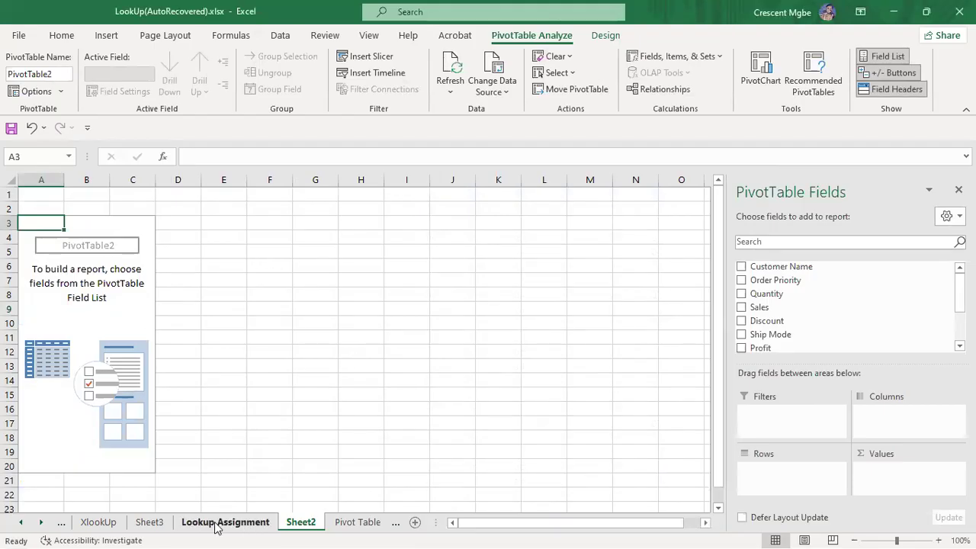
double_click(301, 525)
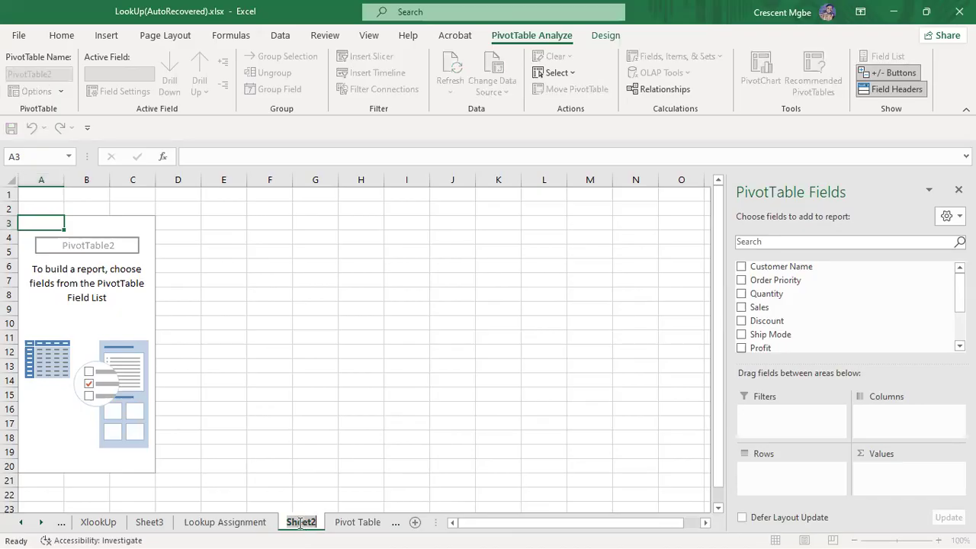
type("Pivot")
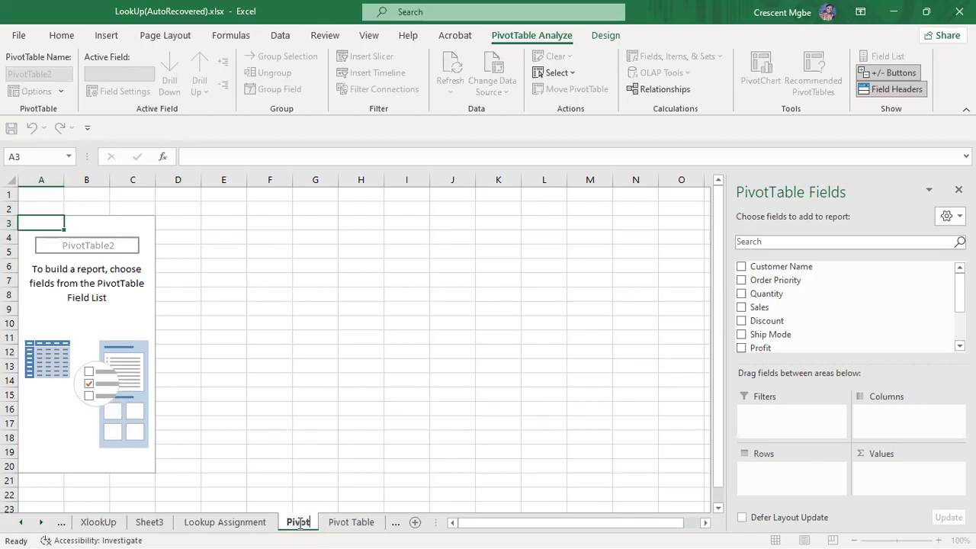
key("Return")
Step: Set the name of the empty PivotTable on the Pivot sheet to Crissmart
left_click(426, 373)
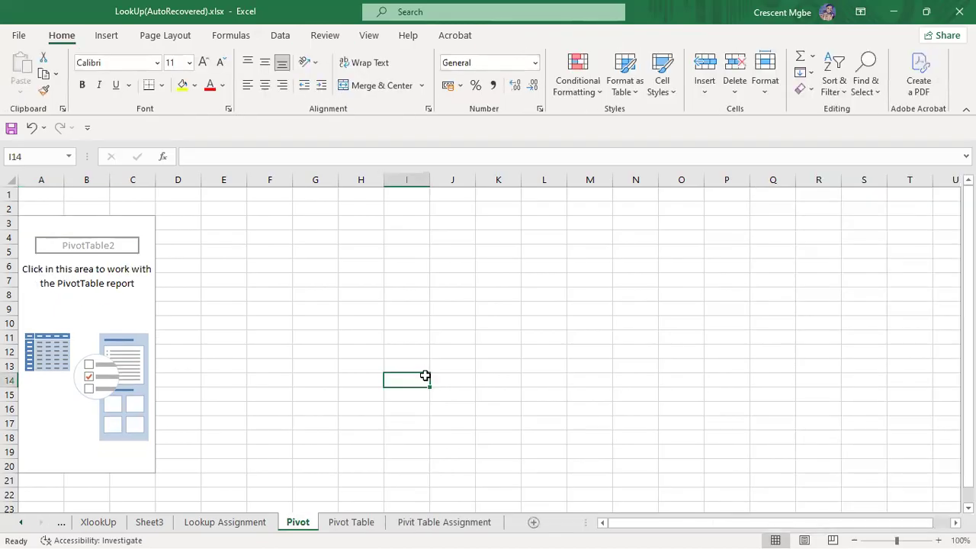
left_click(107, 225)
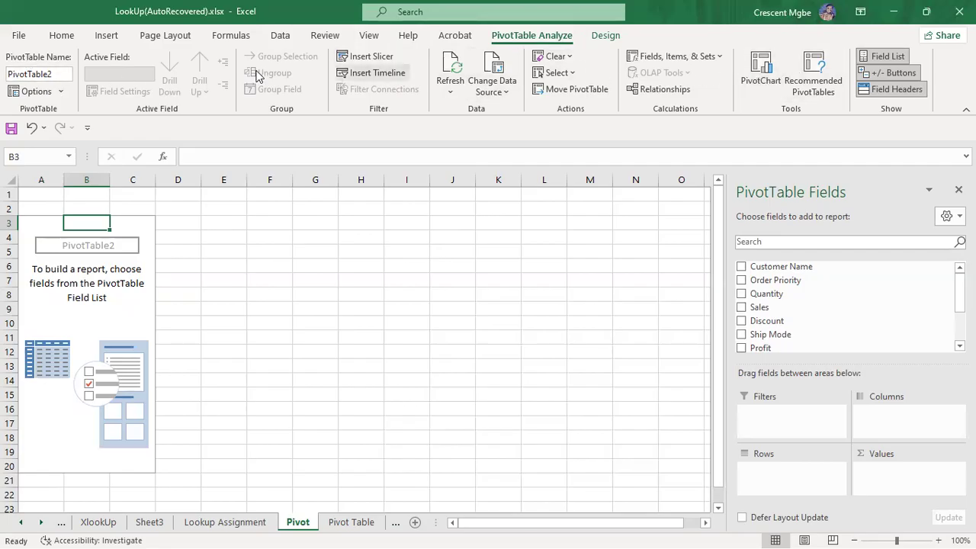
left_click(55, 75)
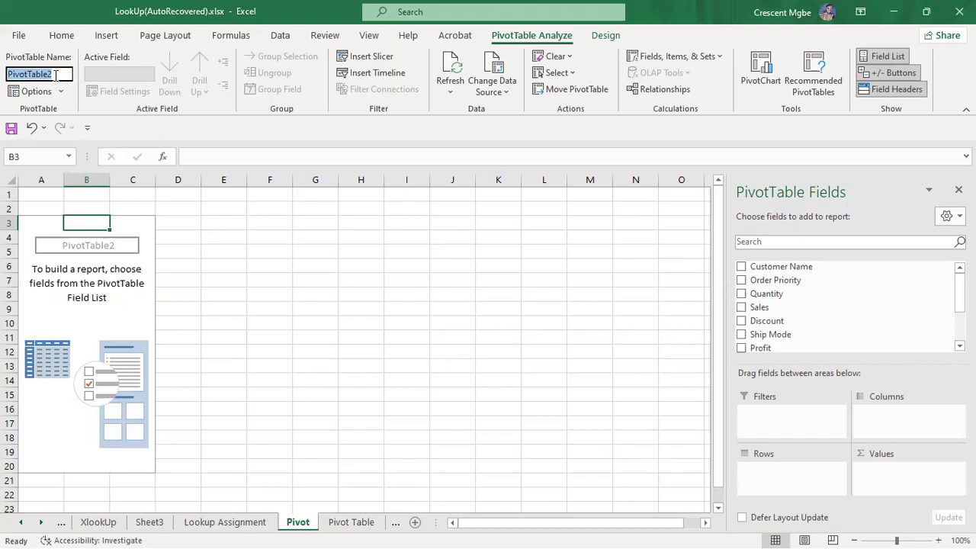
type("Crissmart")
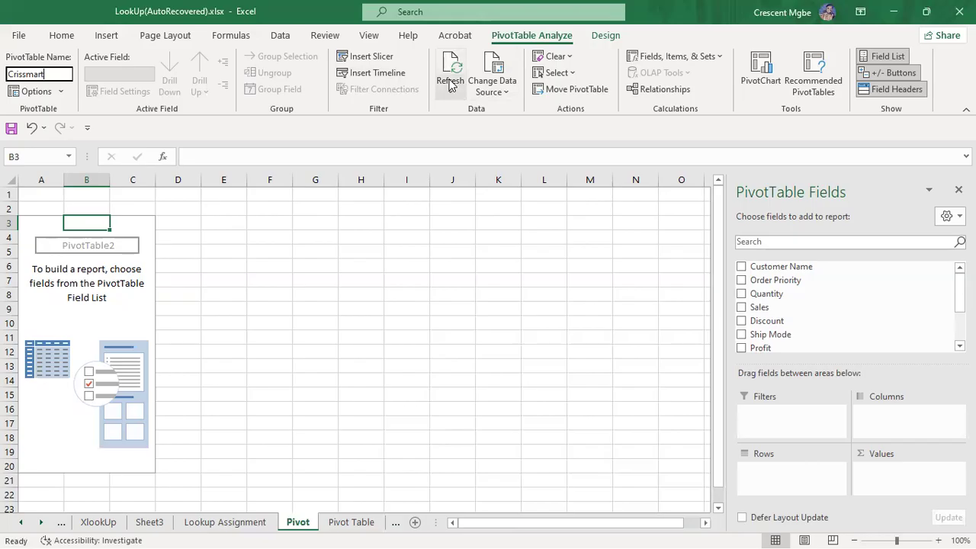
left_click(351, 522)
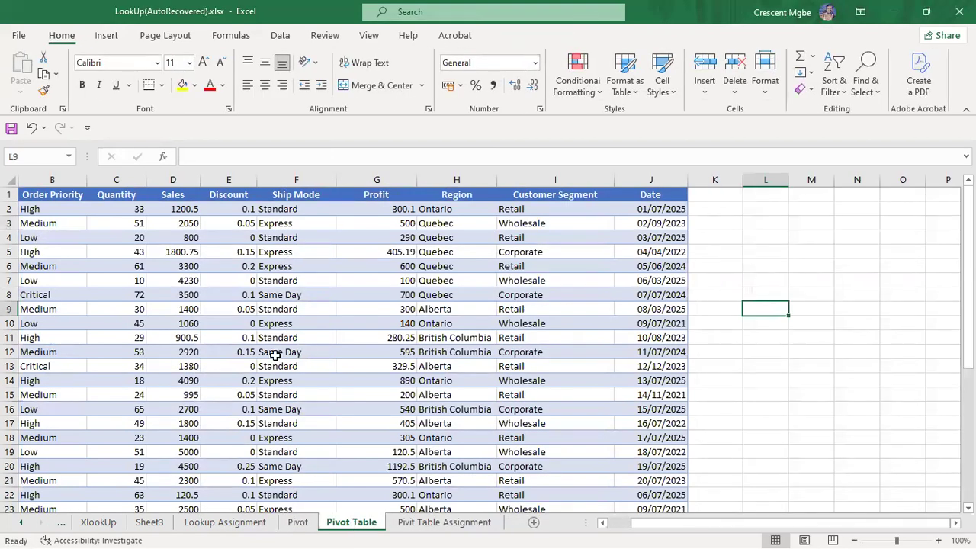
left_click(298, 523)
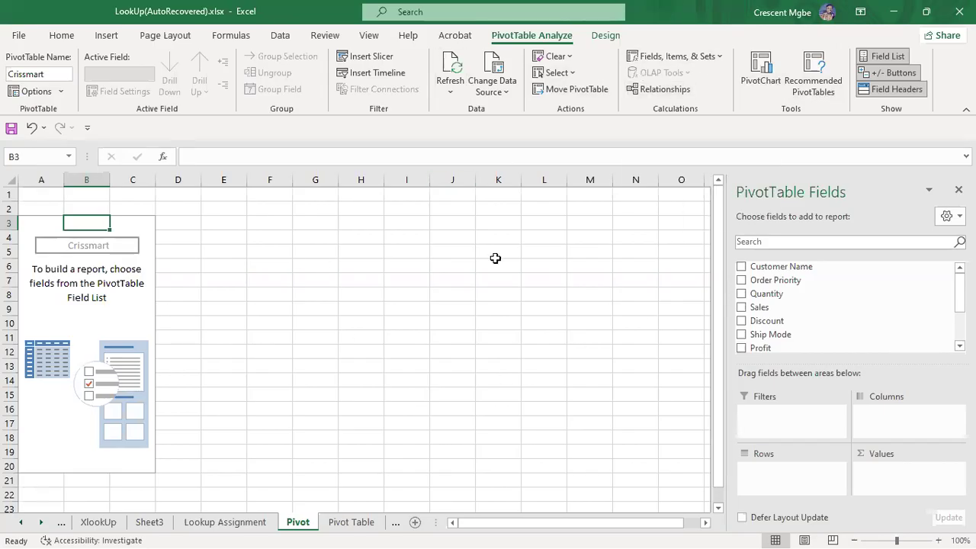
left_click(137, 224)
left_click(72, 221)
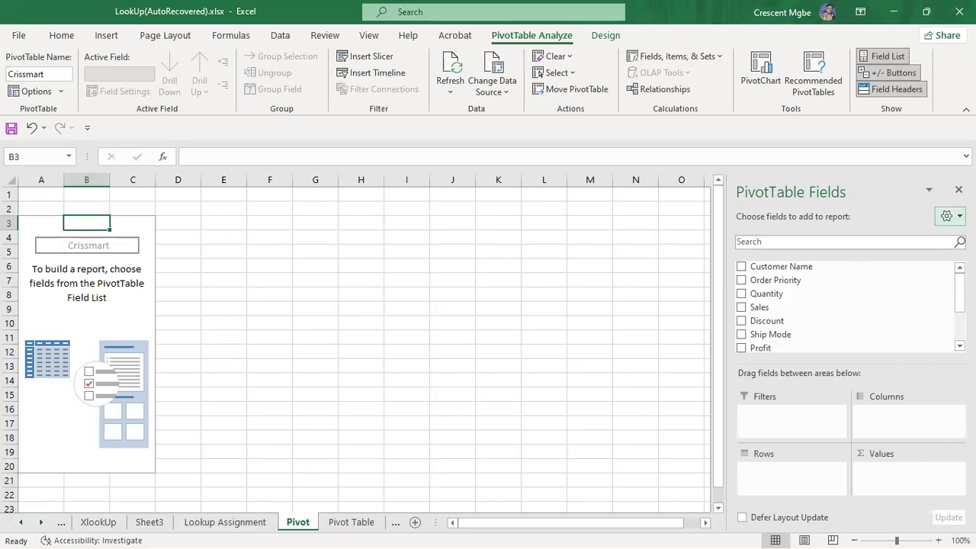
left_click(950, 215)
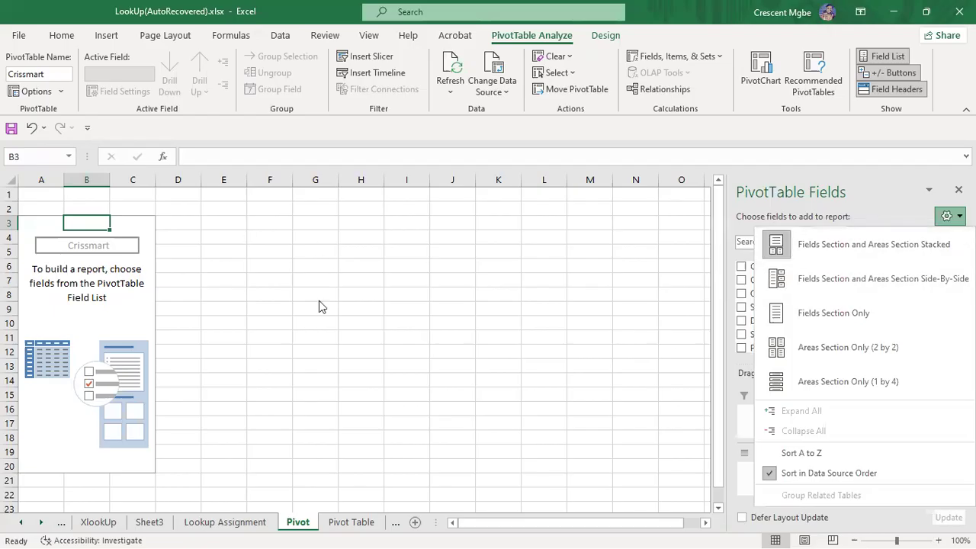
left_click(880, 213)
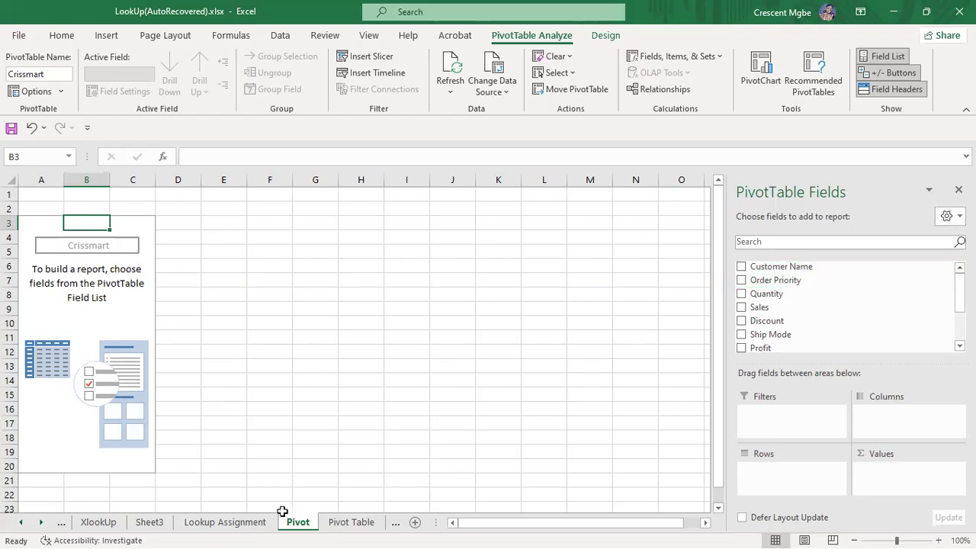
Step: Compare the header row of the source data on the Pivot Table sheet with the PivotTable field list
left_click(351, 522)
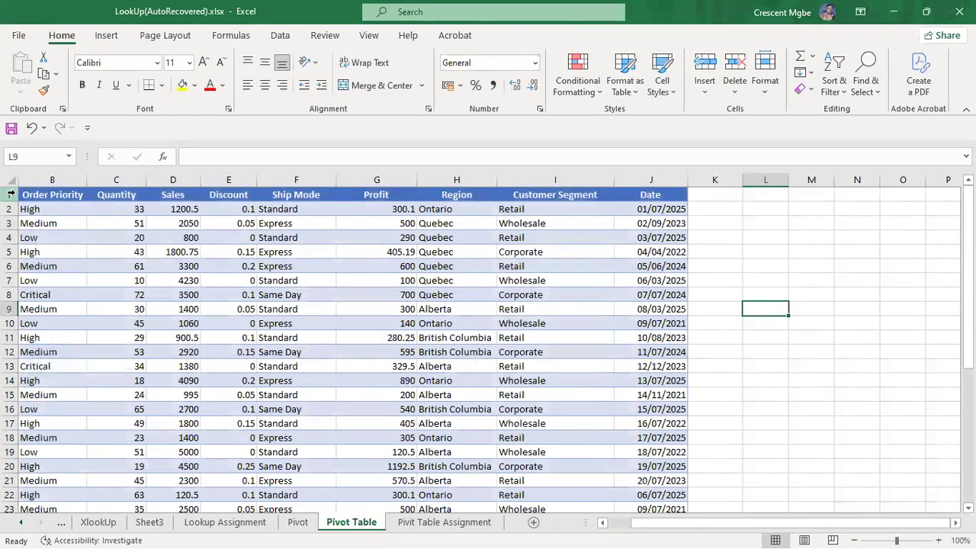
left_click(11, 194)
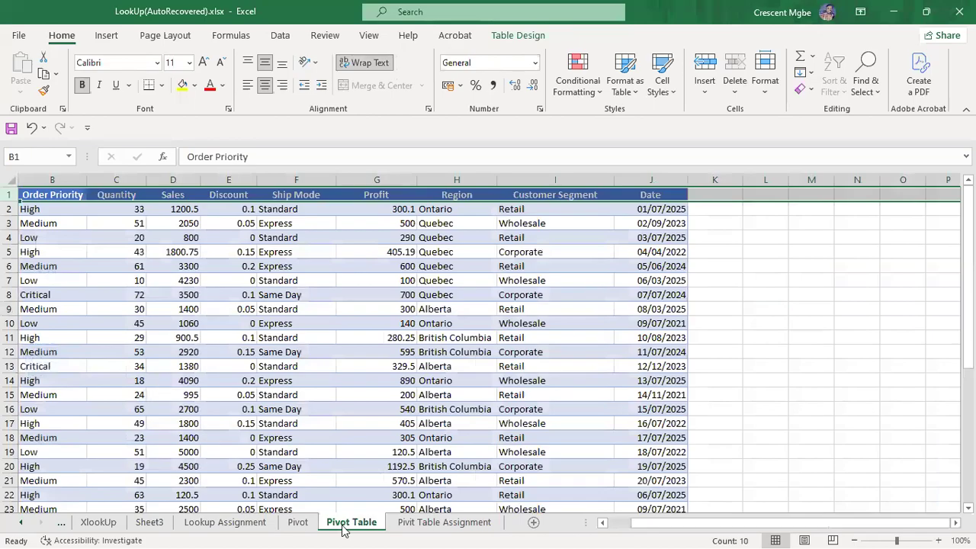
left_click(297, 522)
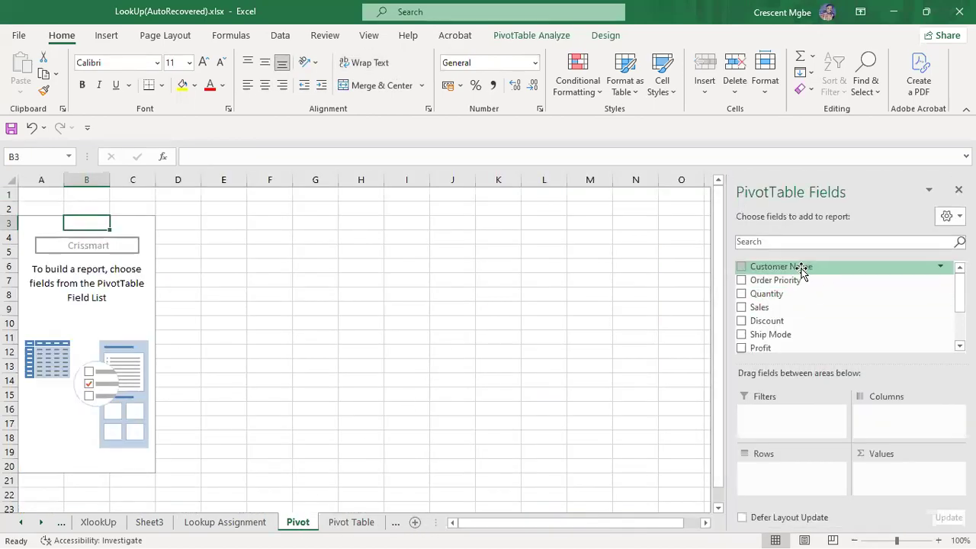
scroll(795, 279, "down", 2)
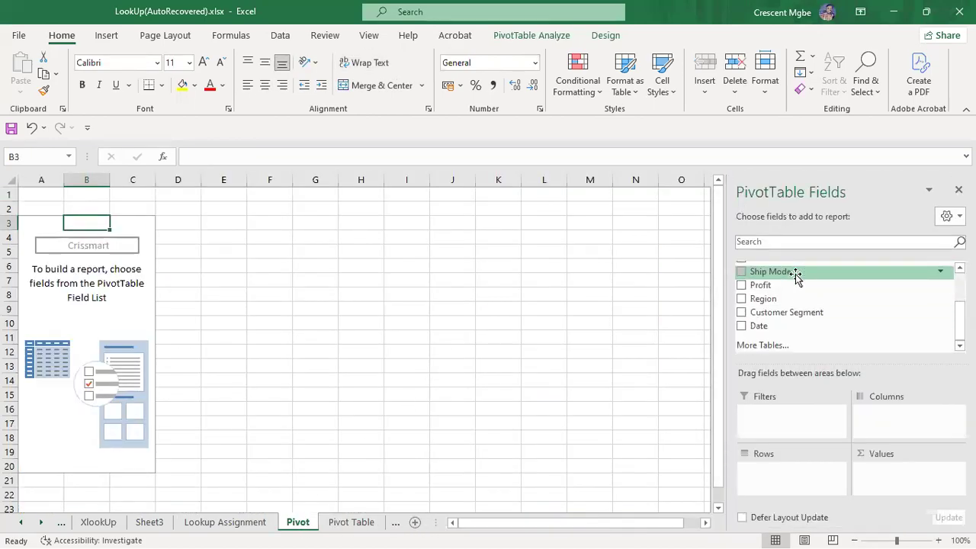
scroll(795, 278, "up", 2)
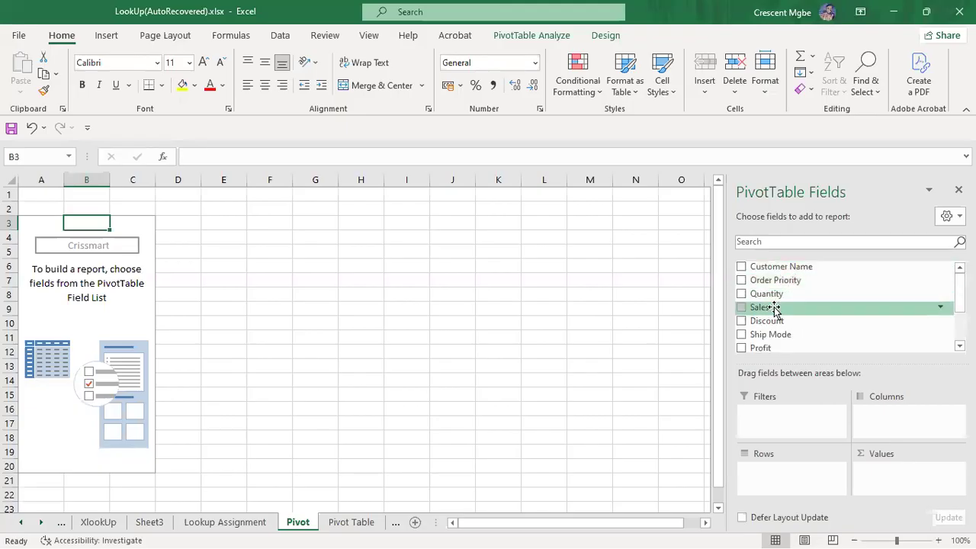
scroll(774, 306, "down", 1)
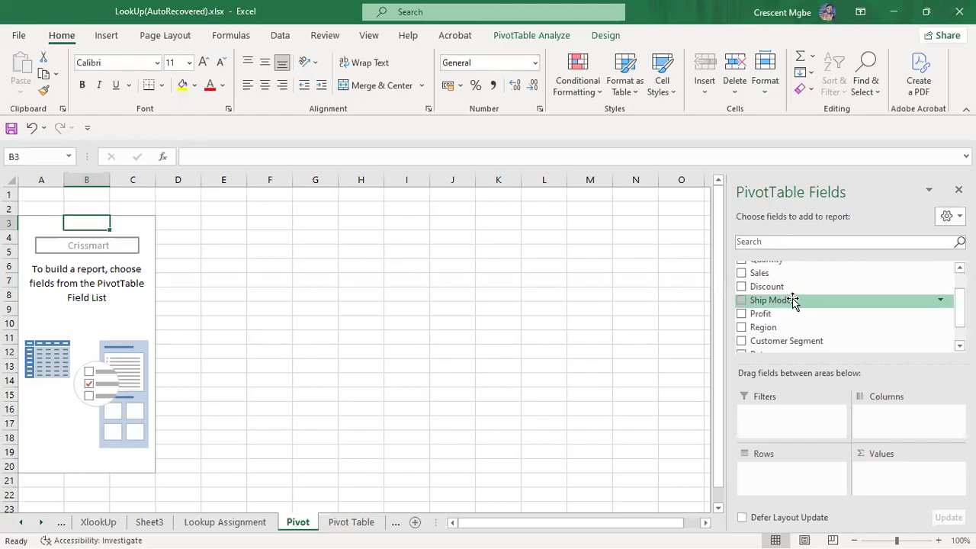
scroll(796, 300, "down", 1)
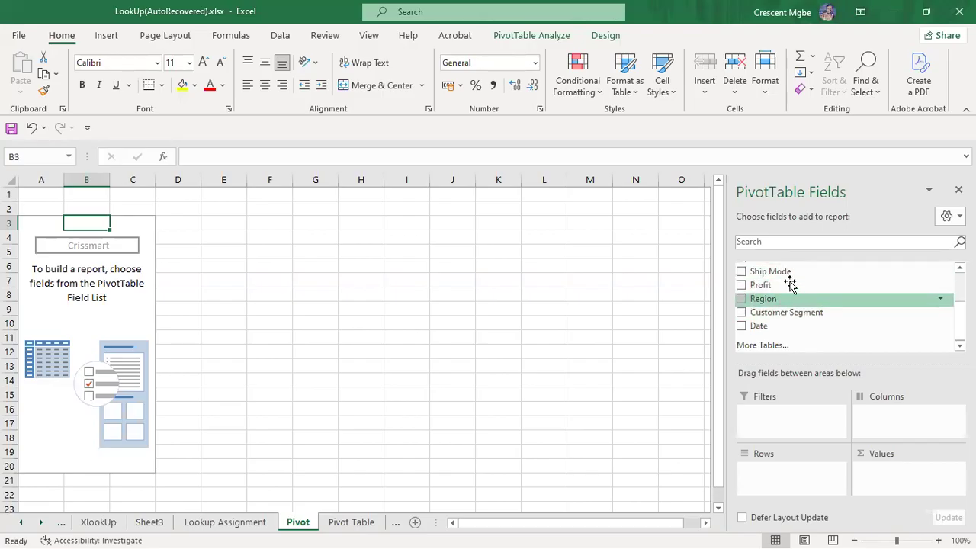
scroll(793, 297, "up", 2)
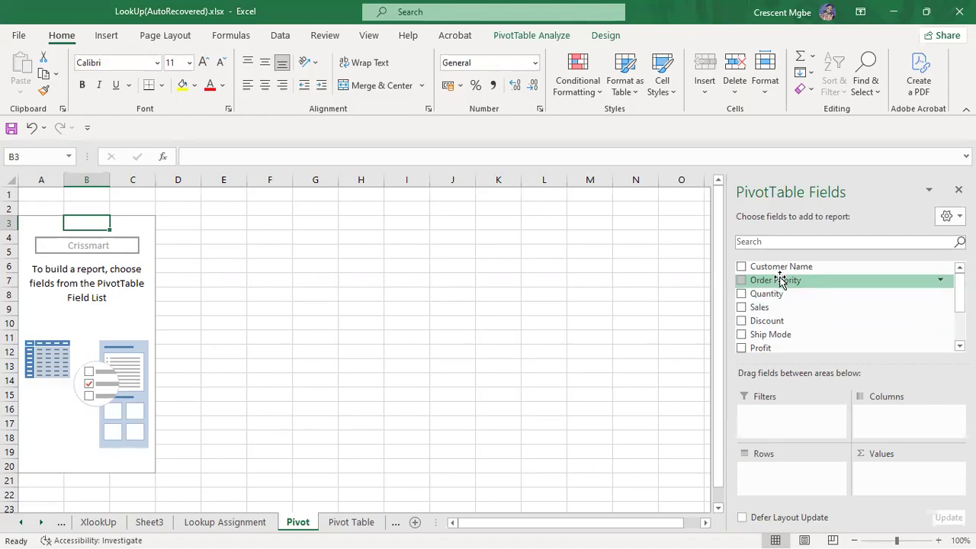
scroll(800, 290, "down", 2)
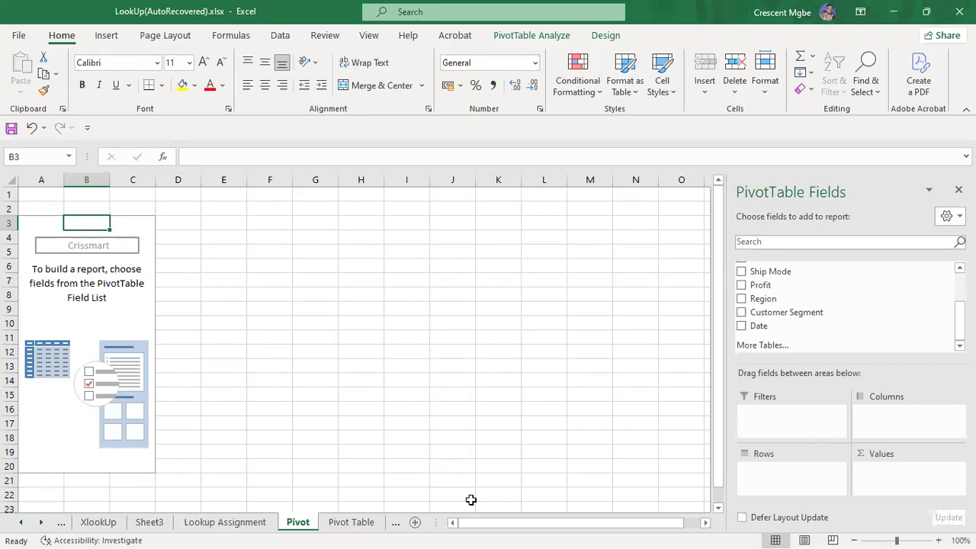
Step: Examine the Sales and Region columns of the source data, matching individual sales values to their regions
left_click(340, 526)
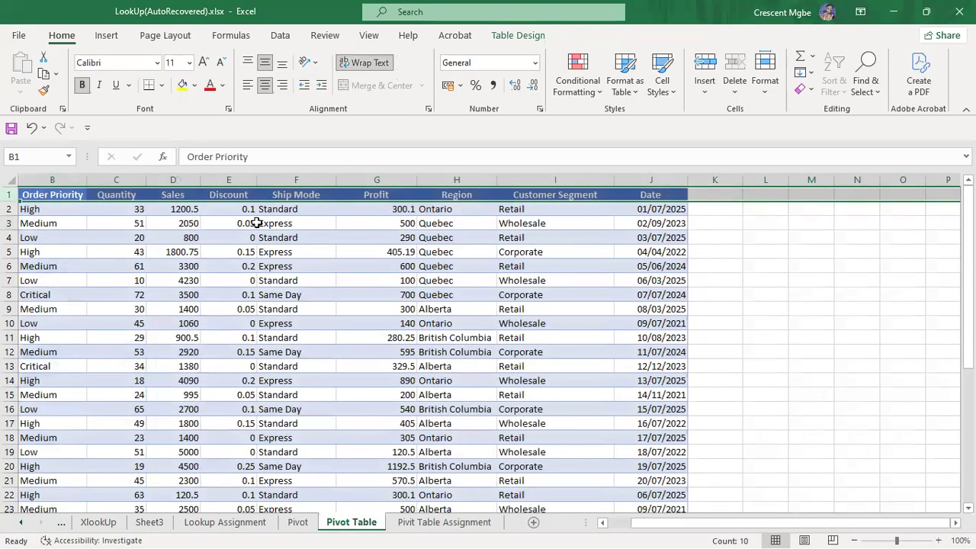
left_click(182, 180)
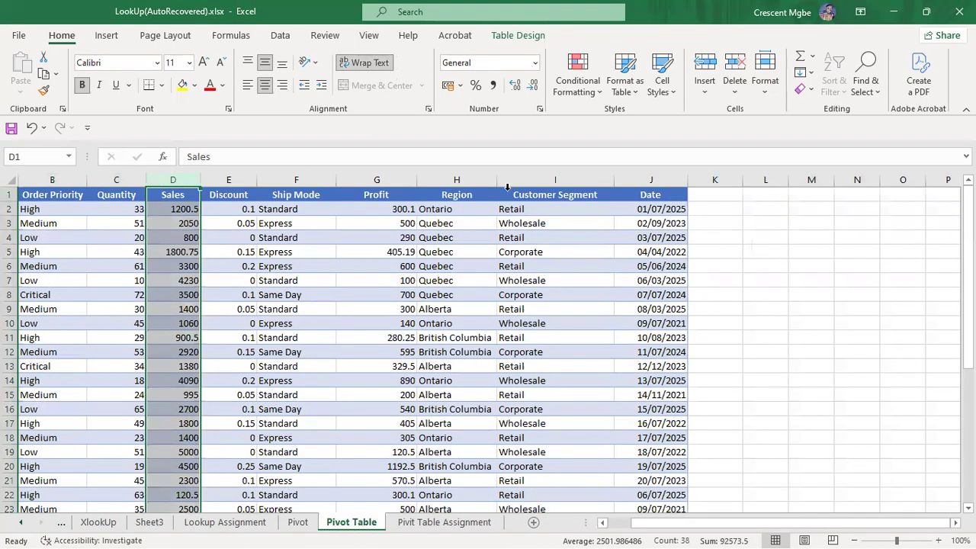
left_click(454, 180)
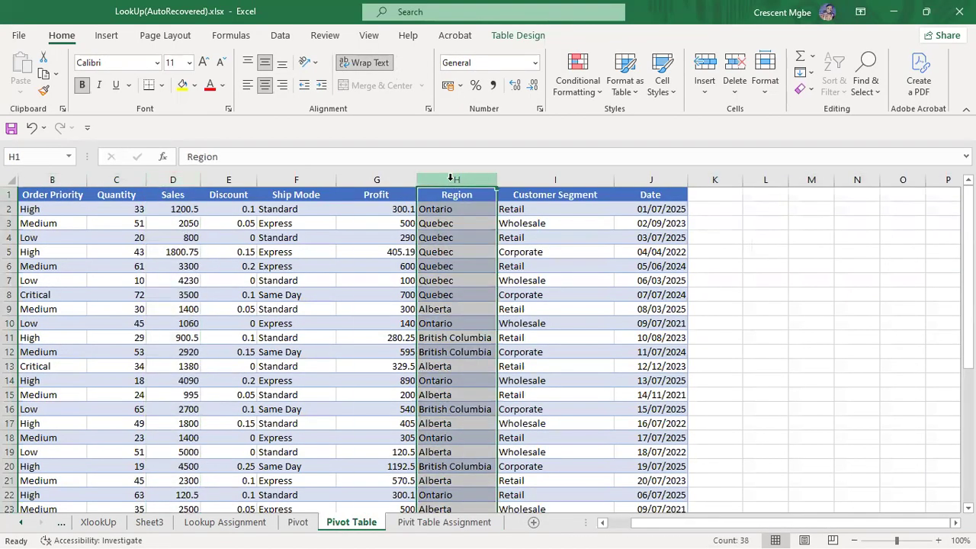
left_click(186, 206)
left_click(439, 207)
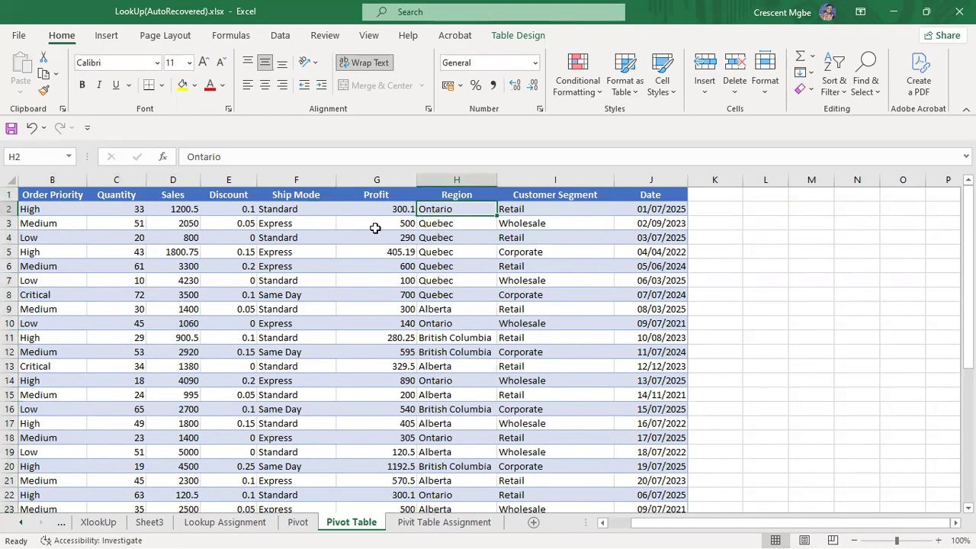
left_click(164, 225)
left_click(452, 226)
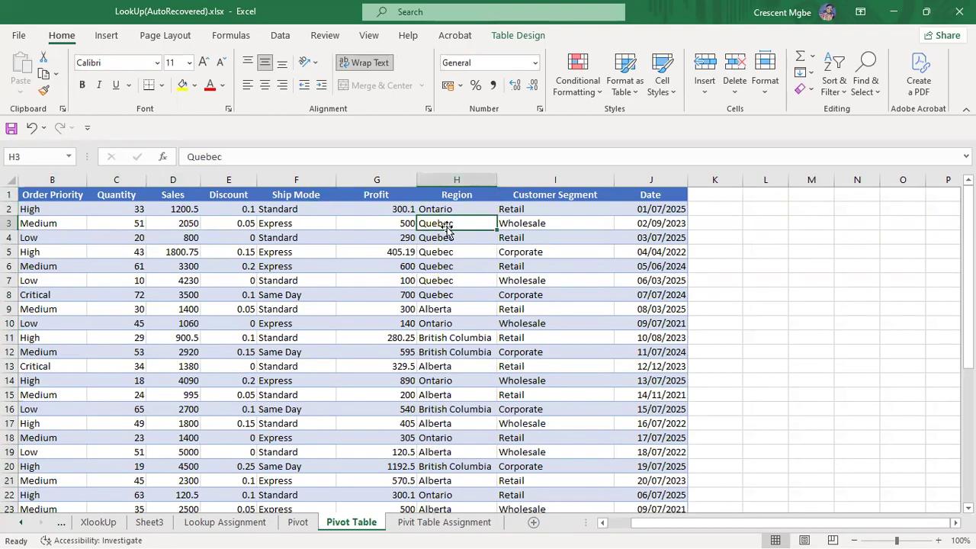
left_click(183, 236)
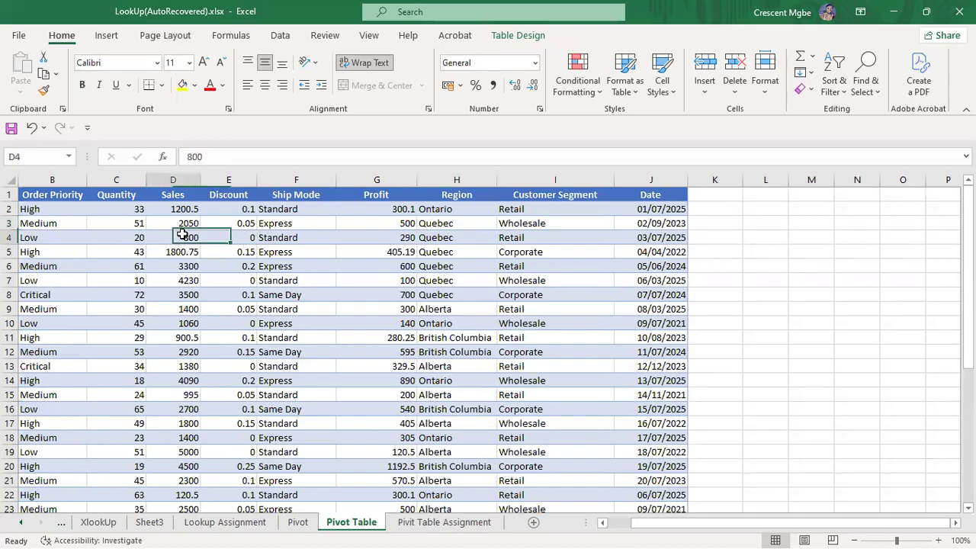
left_click(443, 239)
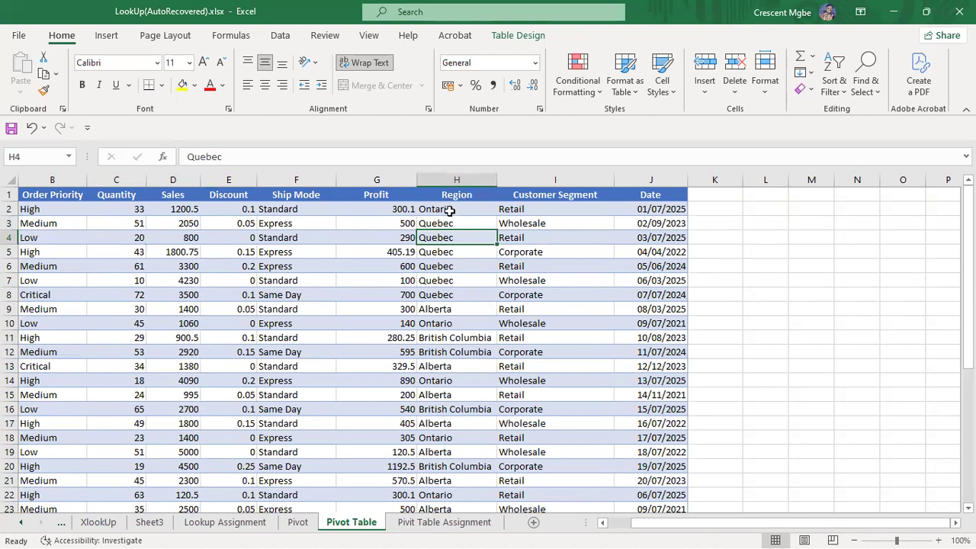
left_click(437, 251)
left_click(446, 208)
left_click(442, 339)
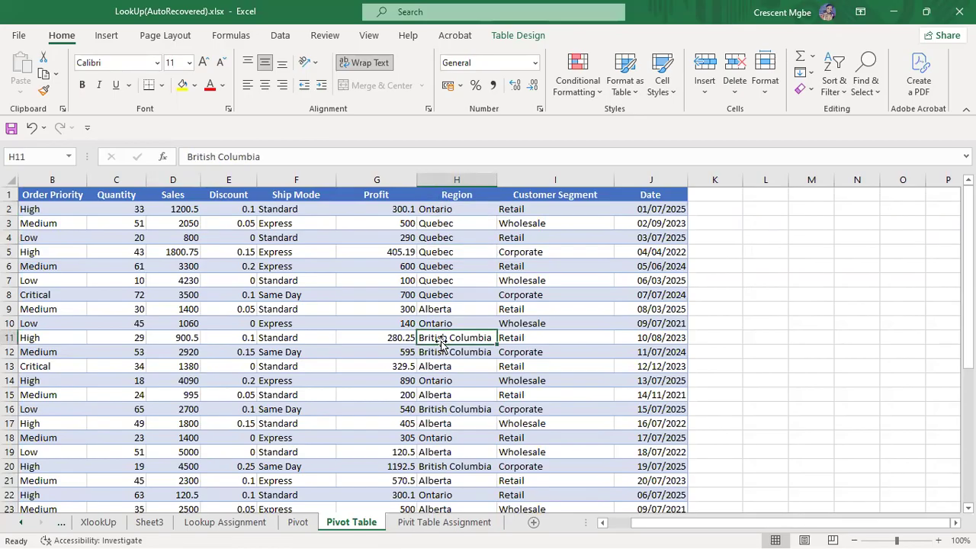
left_click(439, 369)
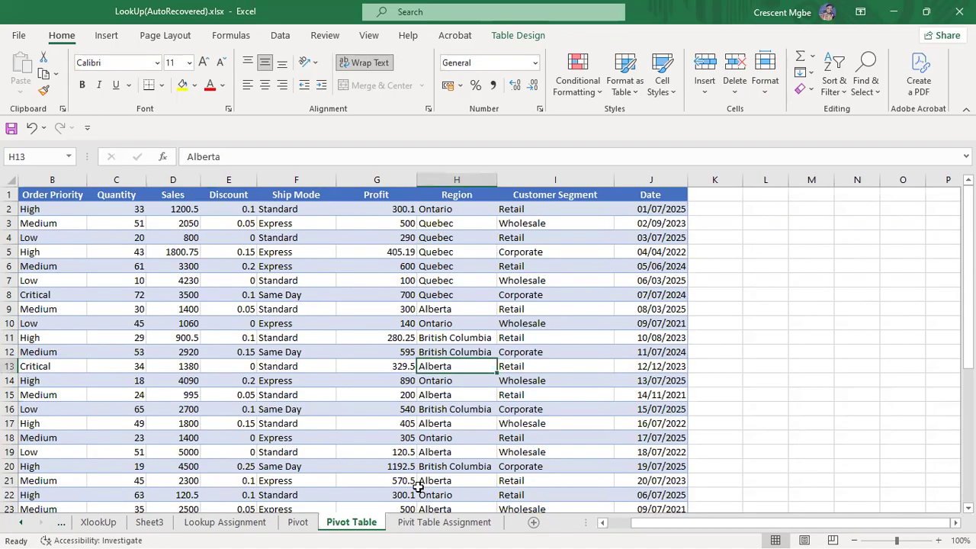
Step: Locate the Sales and Region fields in the Pivot sheet's field list, and return to the source data on the Pivot Table sheet
left_click(297, 523)
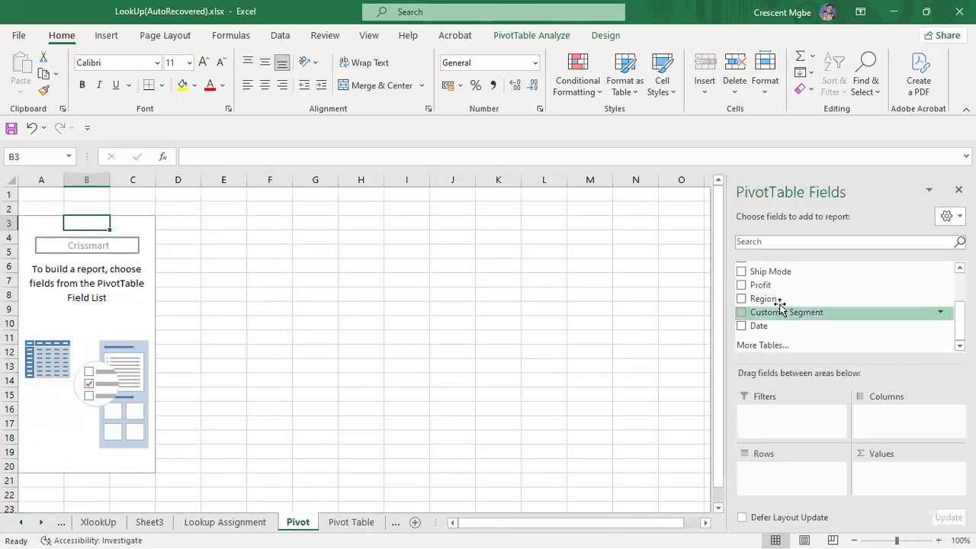
scroll(781, 305, "up", 2)
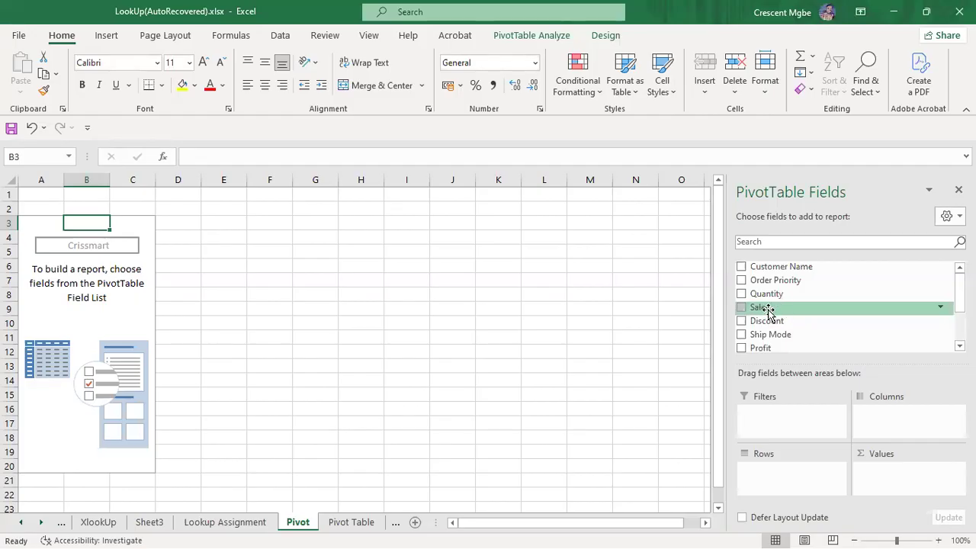
scroll(779, 311, "down", 1)
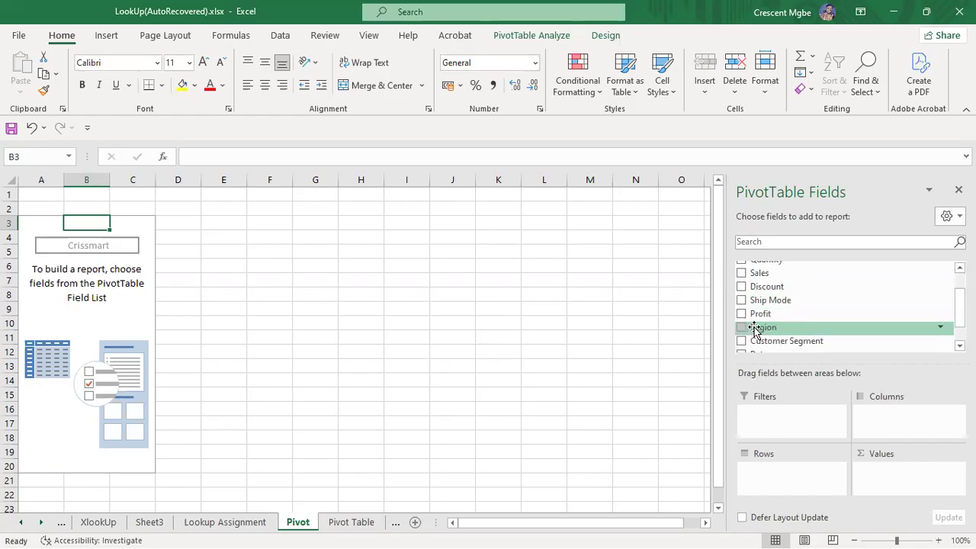
mouse_move(753, 330)
left_mouse_down()
mouse_move(780, 341)
mouse_move(789, 426)
mouse_move(778, 474)
mouse_move(786, 463)
mouse_move(754, 323)
left_mouse_up()
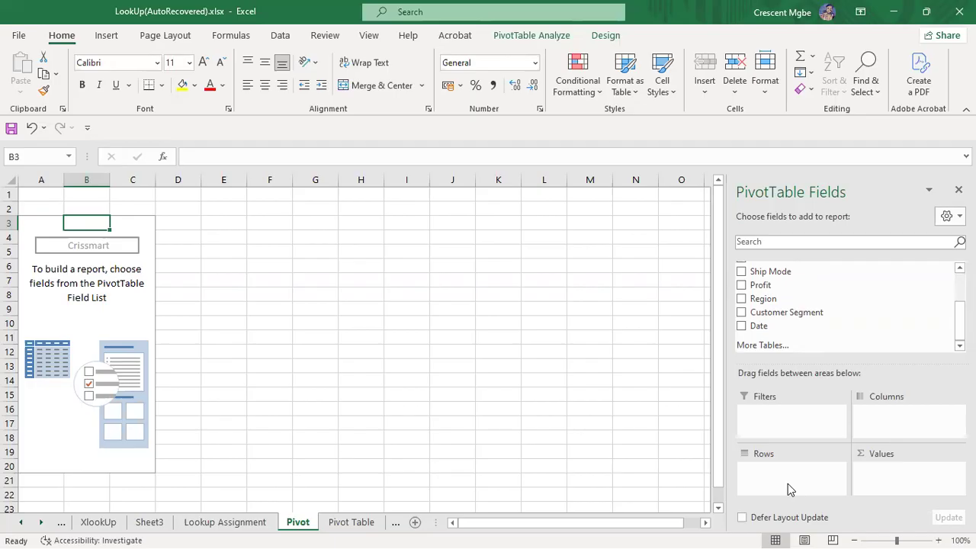
left_click(338, 524)
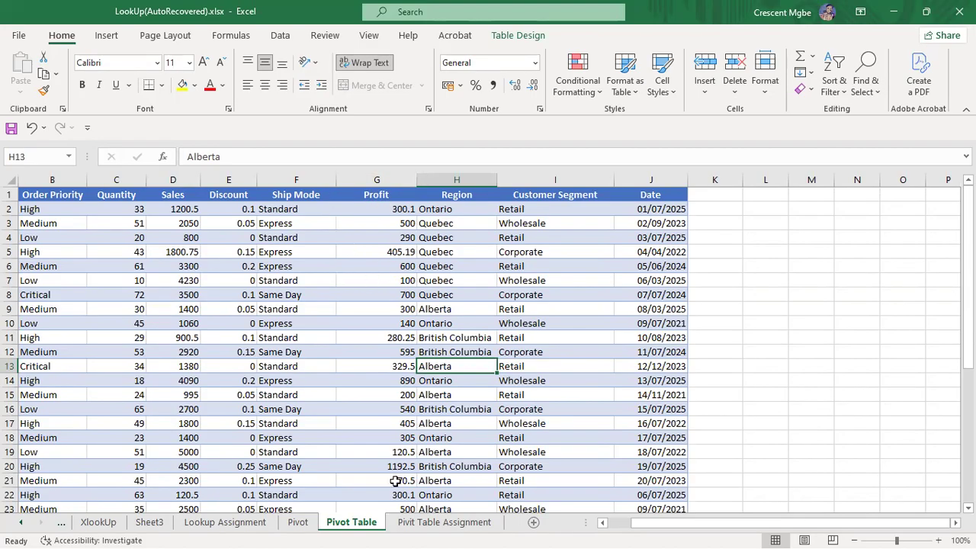
Step: Add the Region field to the Rows area of the PivotTable on the Pivot sheet, and compare with the source data
left_click(435, 525)
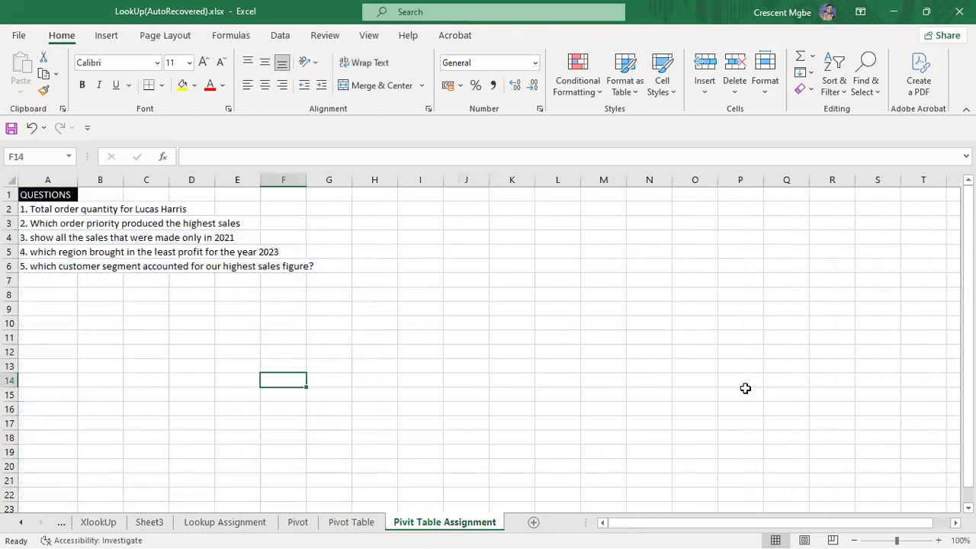
left_click(297, 522)
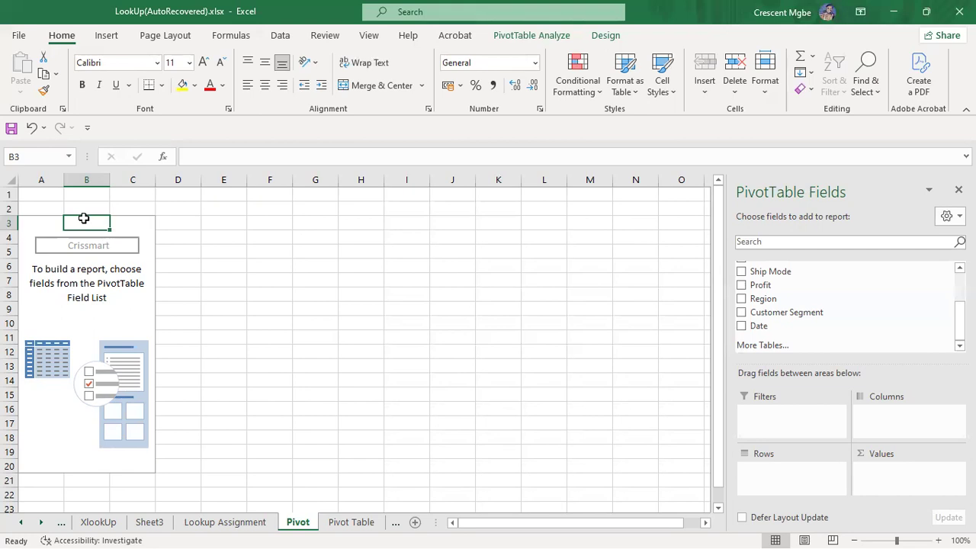
scroll(772, 313, "up", 1)
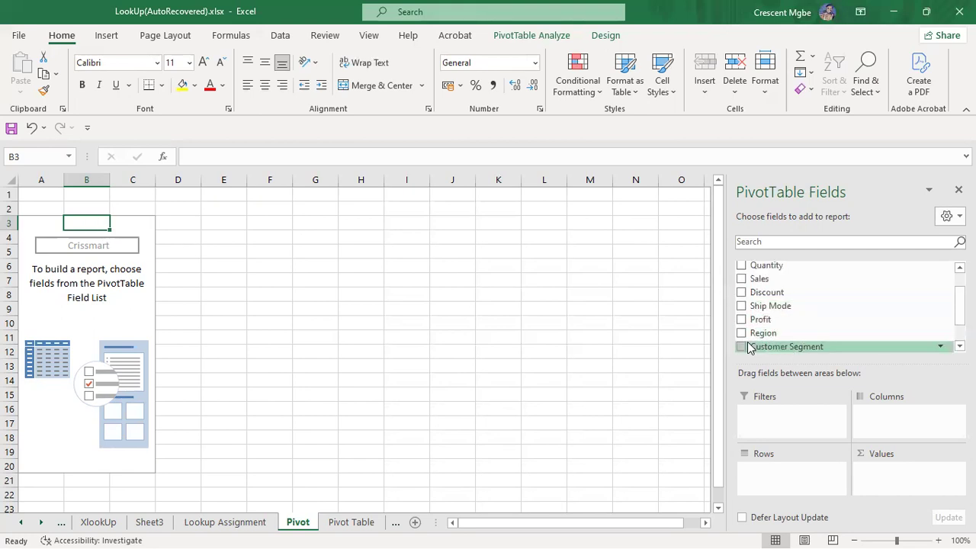
left_click_drag(753, 333, 772, 473)
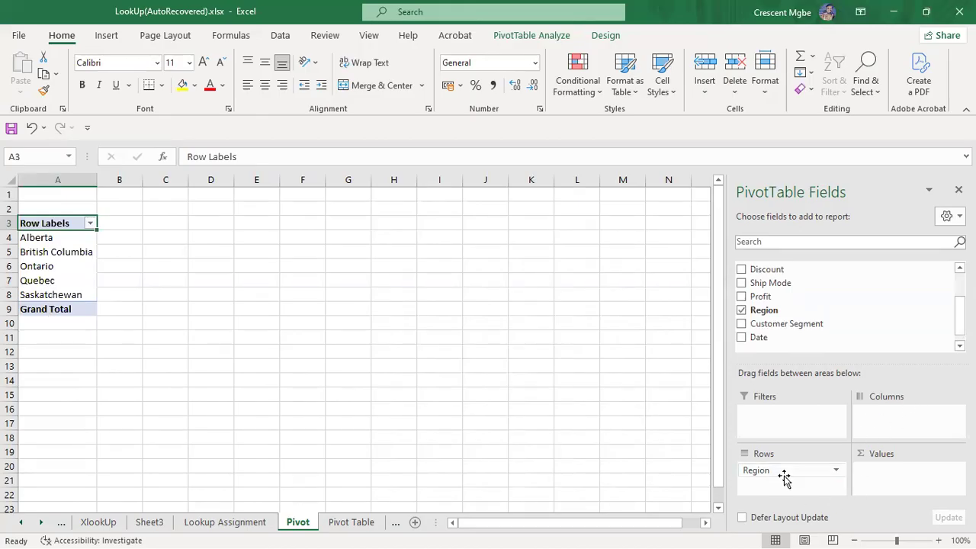
left_click(348, 523)
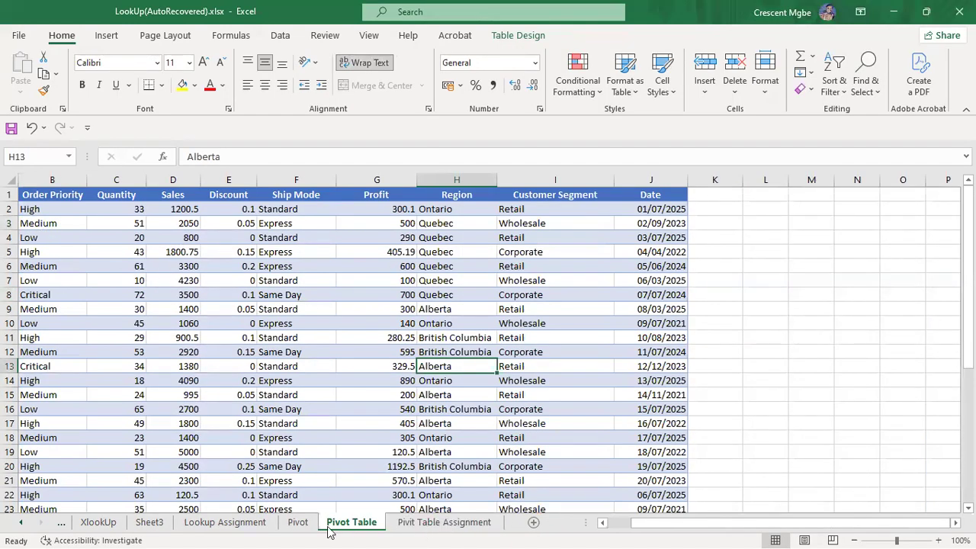
left_click(298, 524)
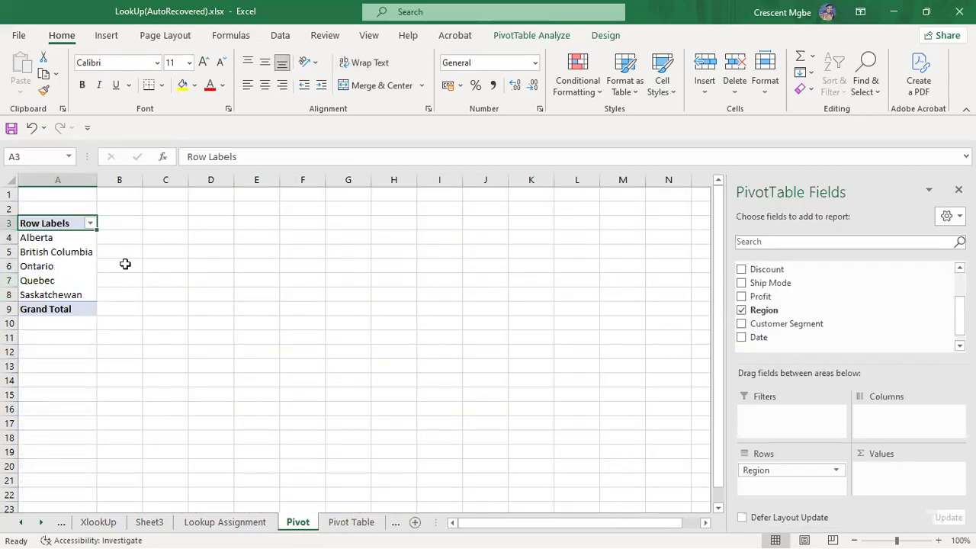
Step: Try the Region field in the PivotTable's Columns area, and return it to Rows
mouse_move(795, 471)
left_mouse_down()
mouse_move(892, 423)
mouse_move(840, 464)
mouse_move(795, 477)
left_mouse_up()
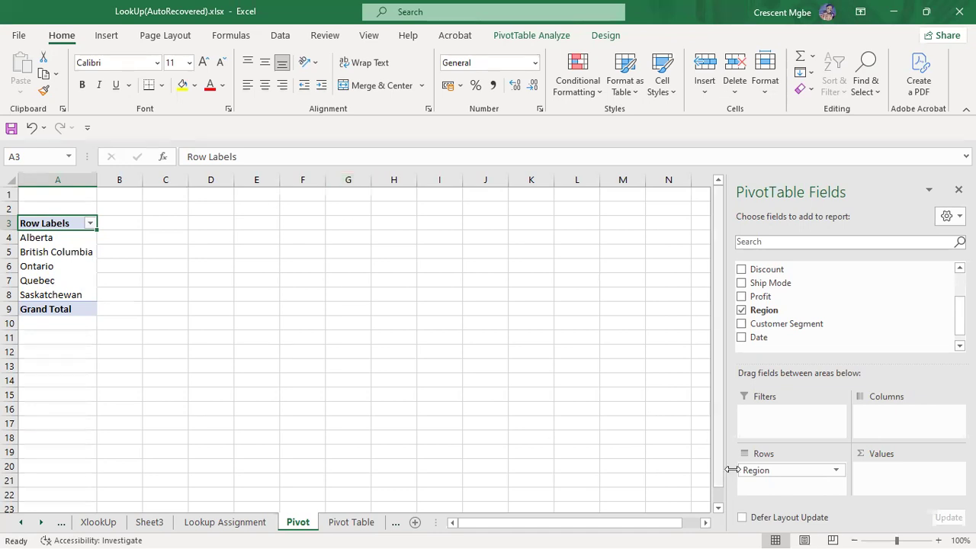
left_click_drag(782, 473, 851, 446)
left_click_drag(905, 414, 907, 415)
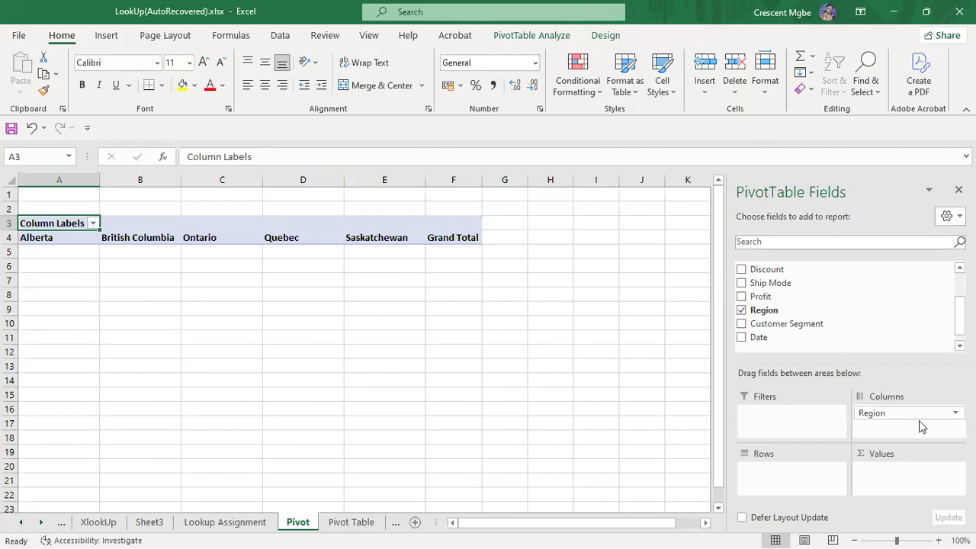
left_click_drag(911, 415, 801, 477)
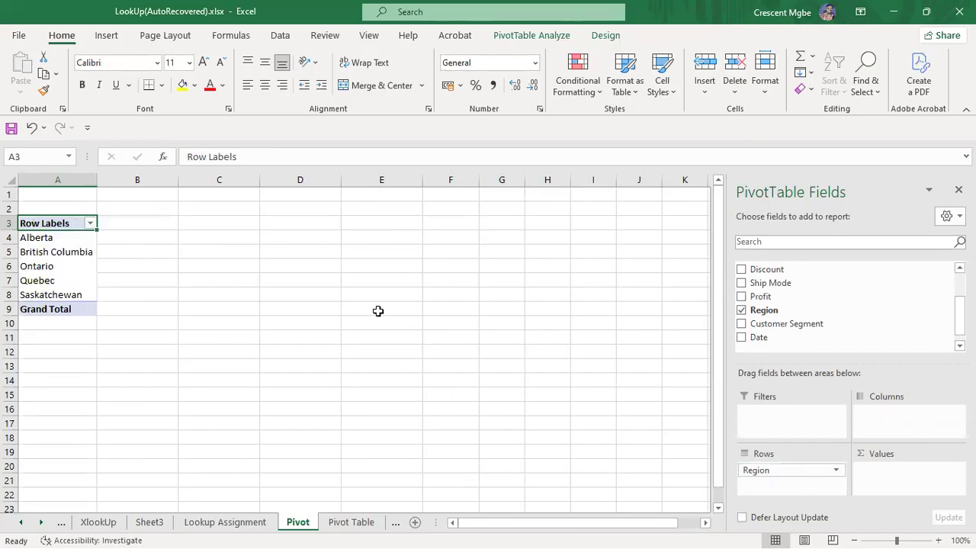
Step: Compare the repeated region entries, such as Alberta, in the source data's Region column with the PivotTable's row labels
left_click(351, 522)
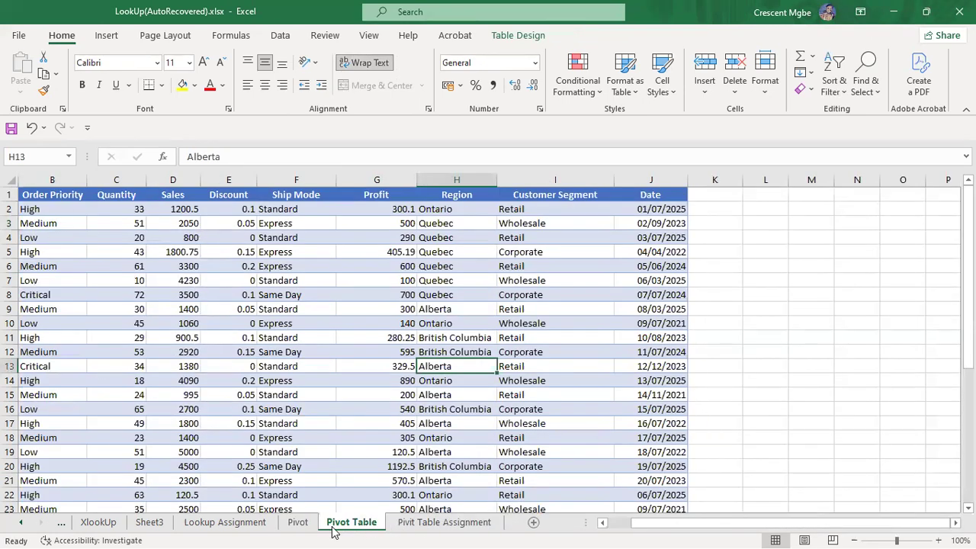
left_click(298, 523)
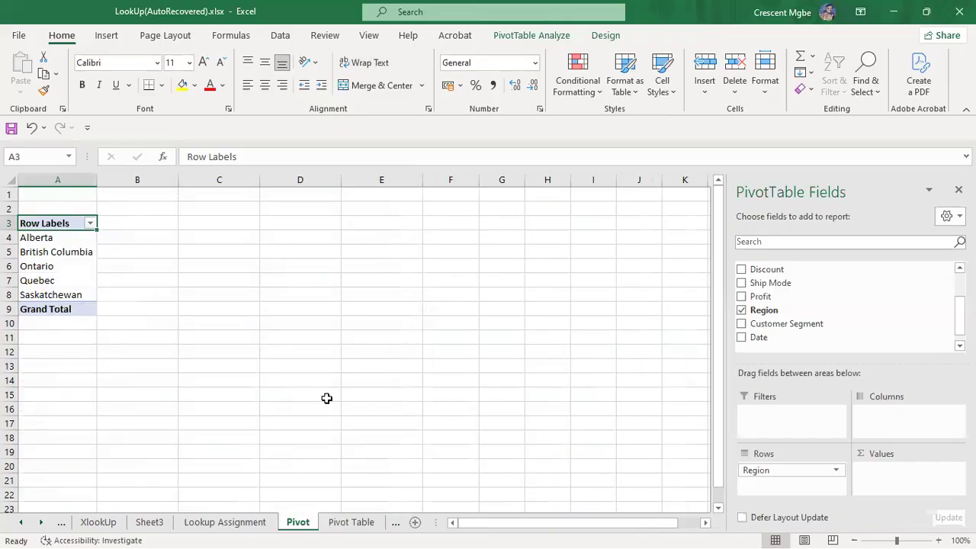
left_click(352, 522)
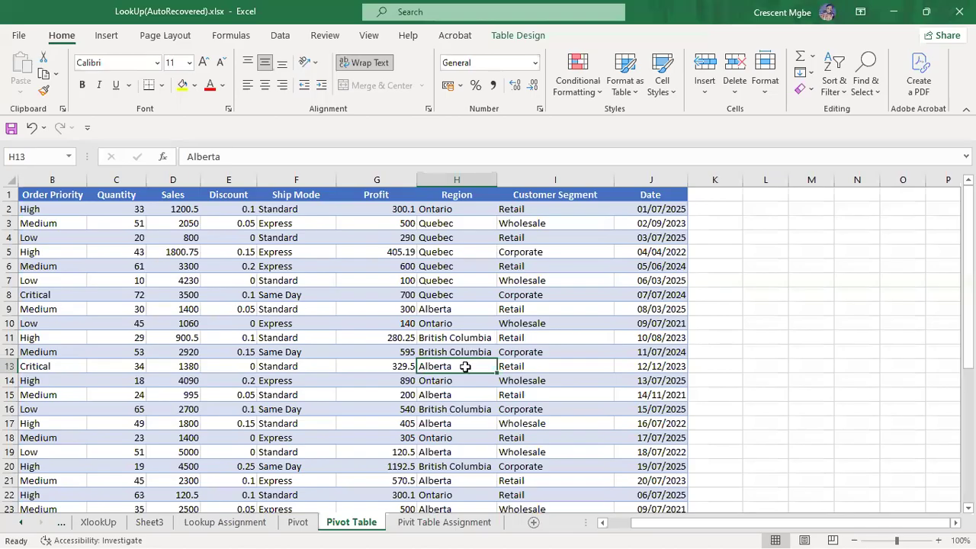
left_click(461, 423)
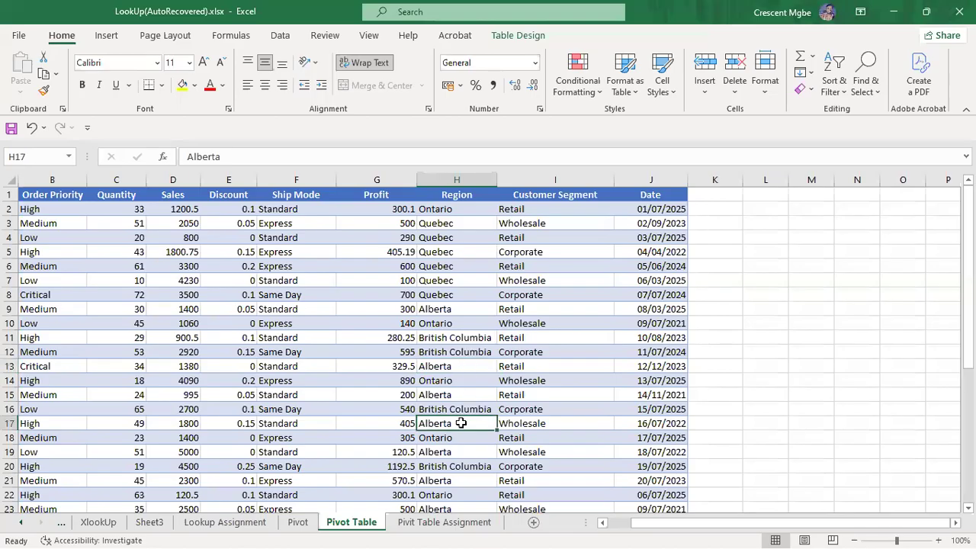
left_click(462, 465)
left_click(460, 481)
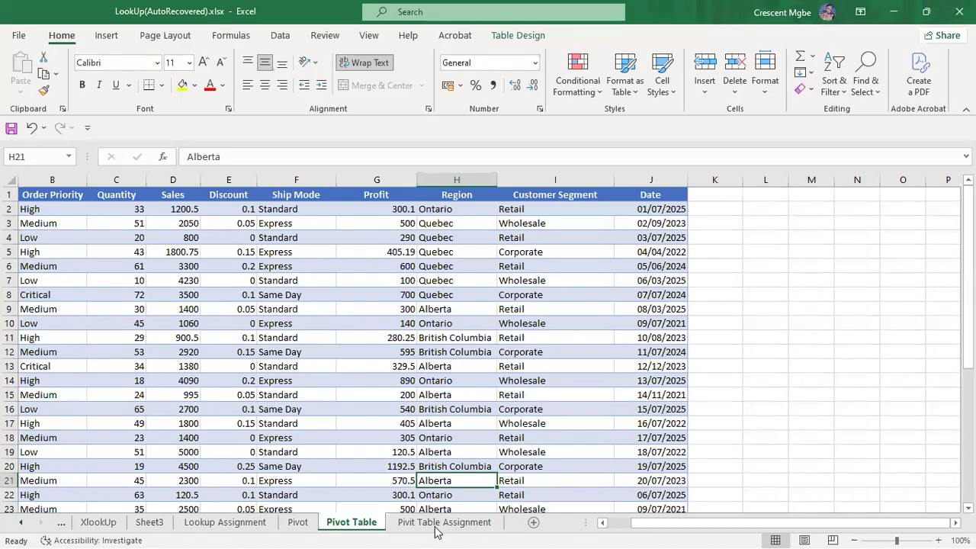
left_click(298, 522)
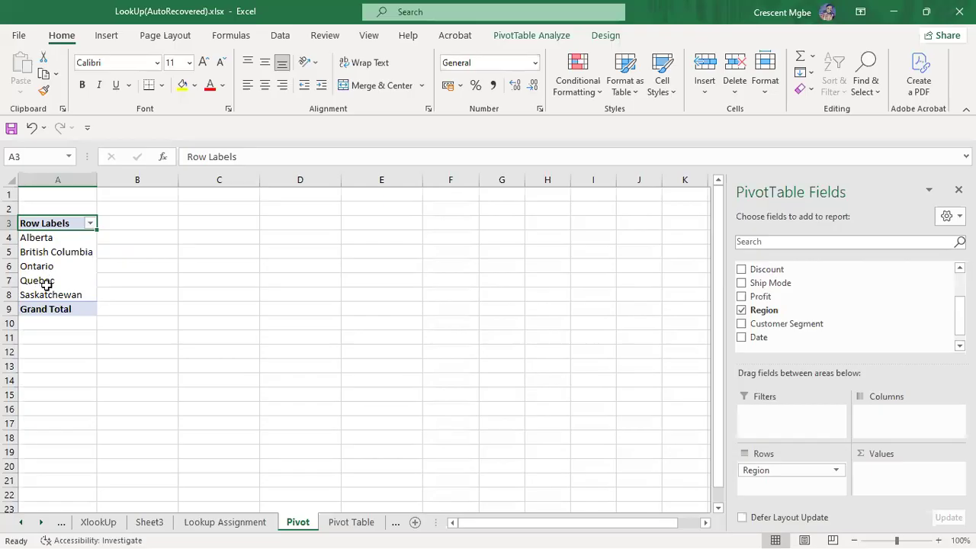
left_click(351, 523)
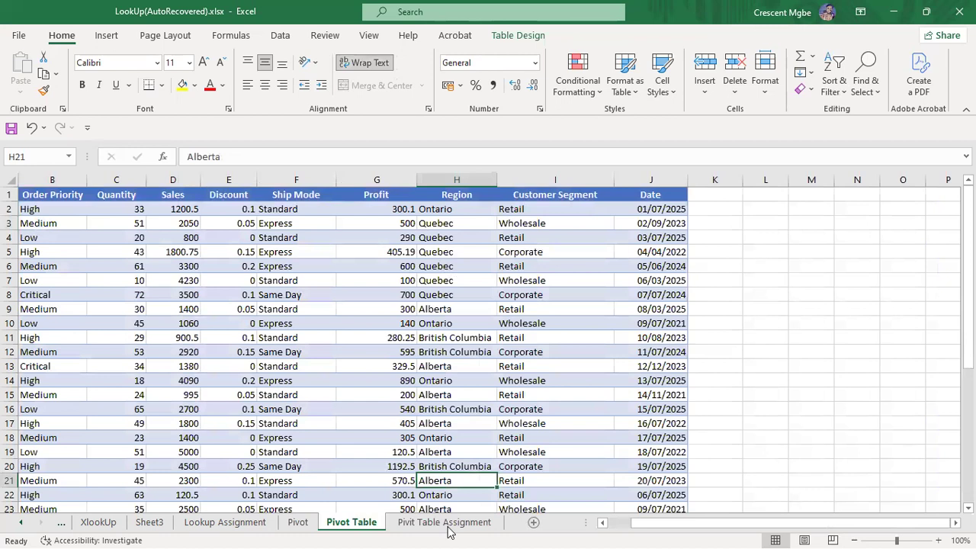
Step: Add the Sales field to the Values area of the PivotTable to sum sales for each region
left_click(298, 523)
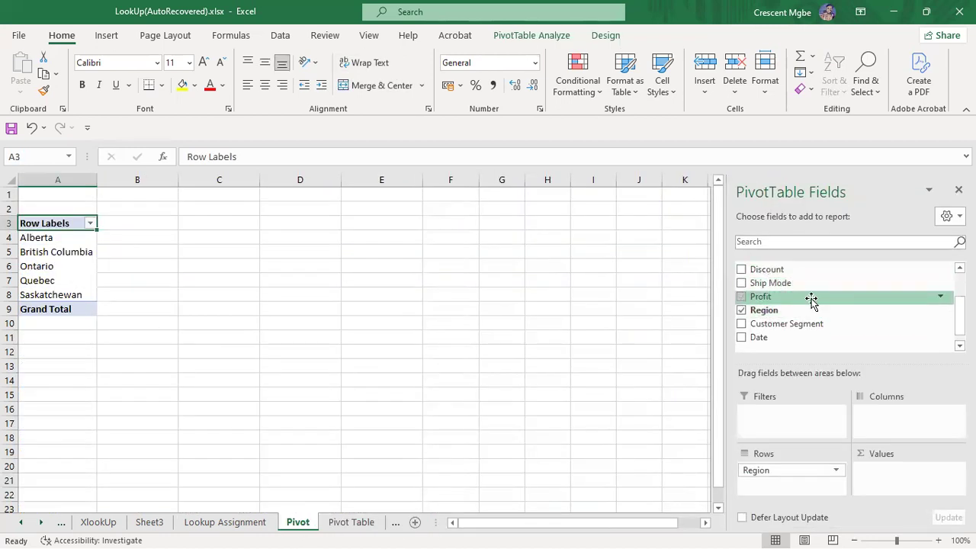
scroll(779, 297, "up", 2)
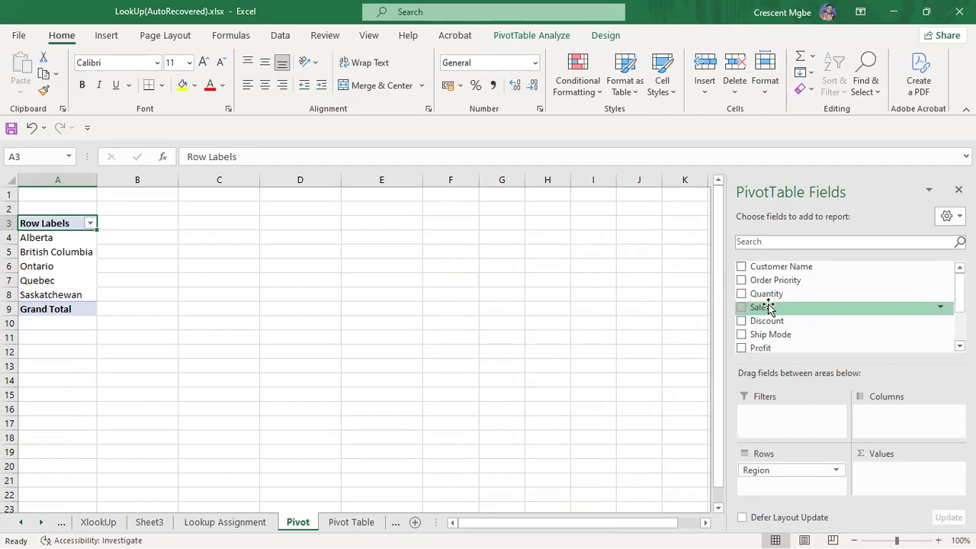
left_click(351, 523)
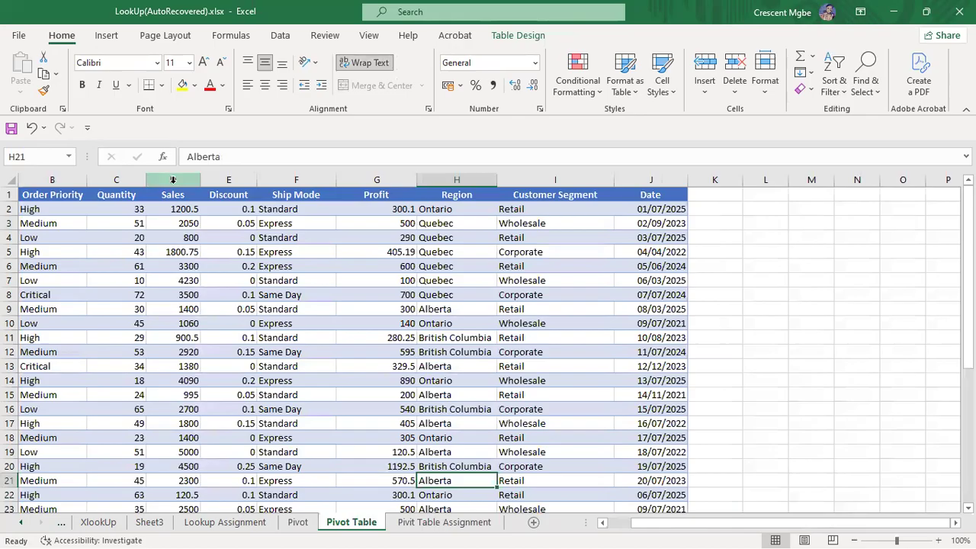
left_click(298, 524)
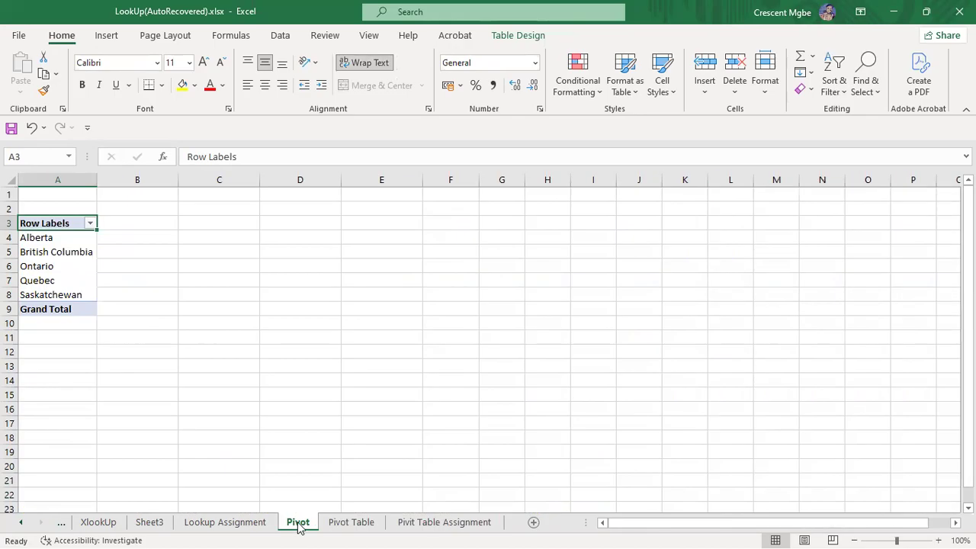
left_click_drag(771, 311, 913, 483)
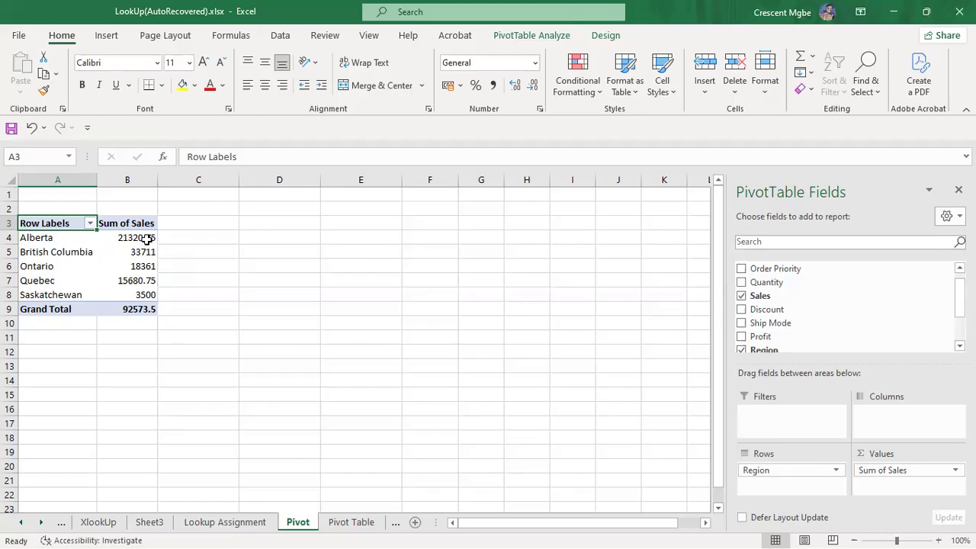
Step: Compare the source data on the Pivot Table sheet with the PivotTable's regional sales sums and Grand Total row
left_click(344, 525)
left_click(817, 266)
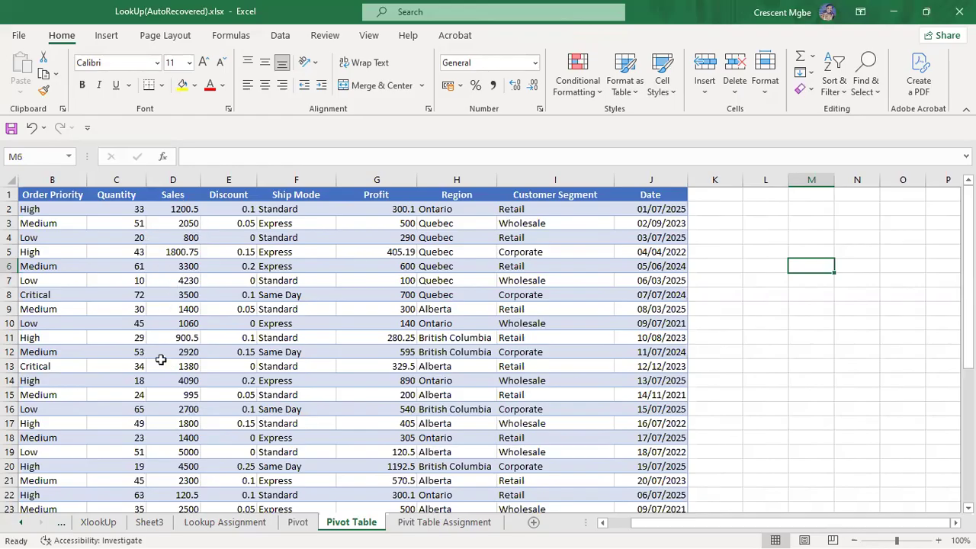
left_click(298, 522)
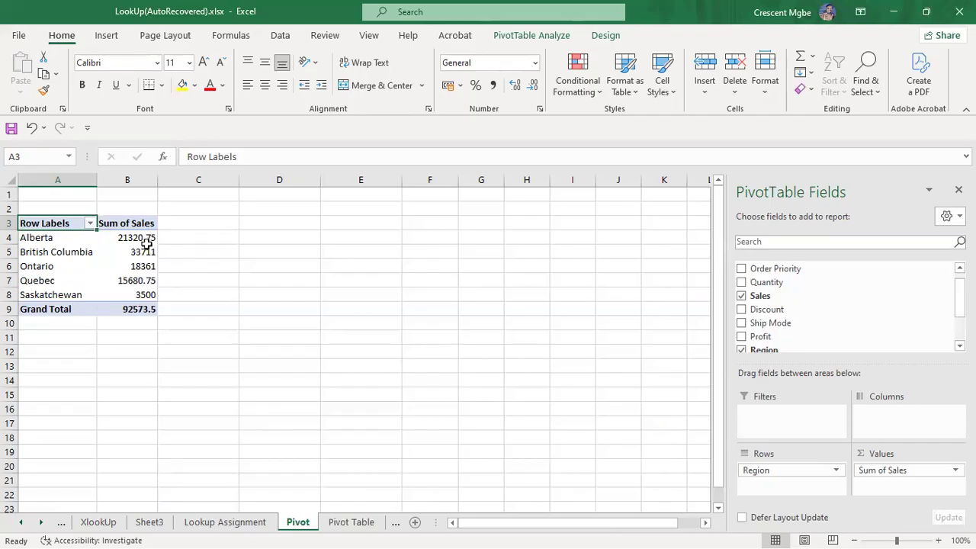
left_click(112, 308)
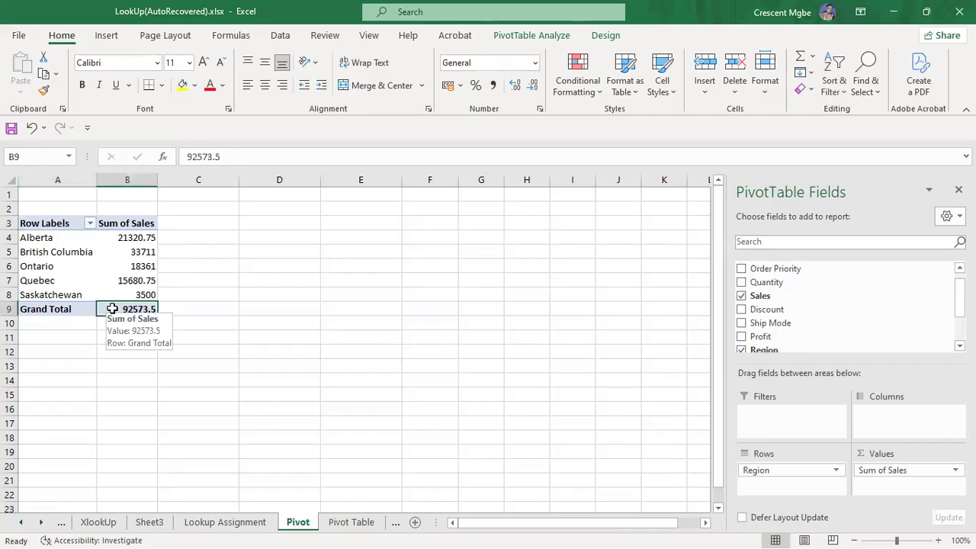
left_click(80, 308)
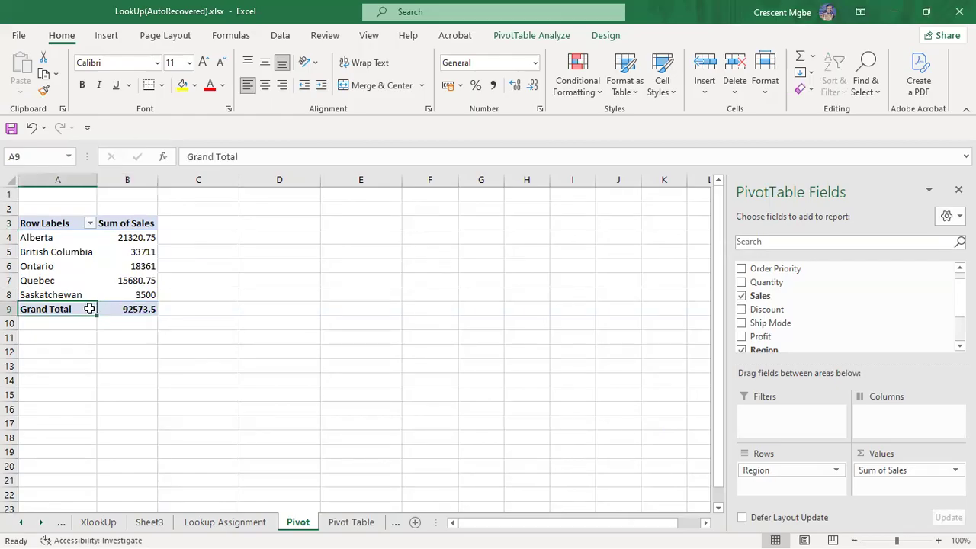
Step: Examine the Row Labels and Sum of Sales headers with their available options, and check the regional summary against the source data
left_click(57, 223)
left_click(119, 222)
right_click(122, 223)
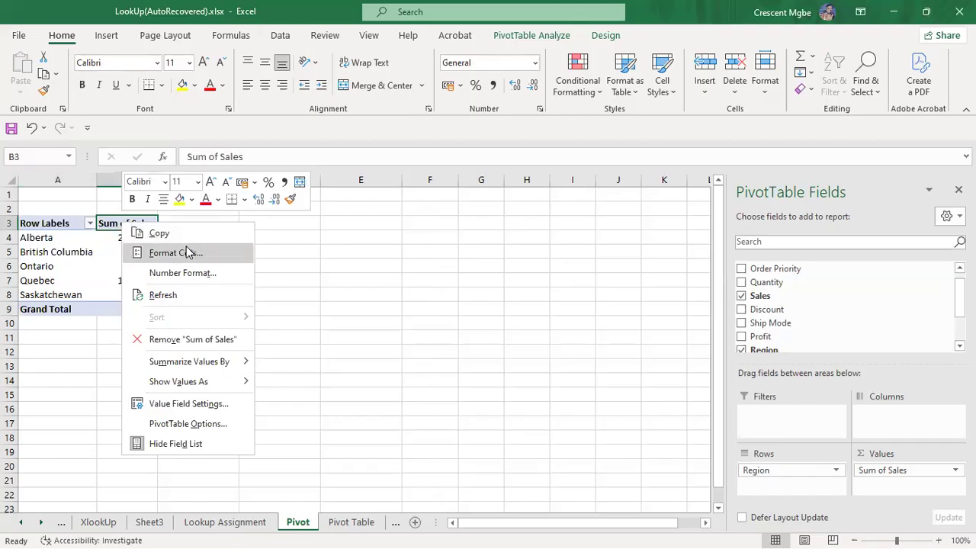
key("Escape")
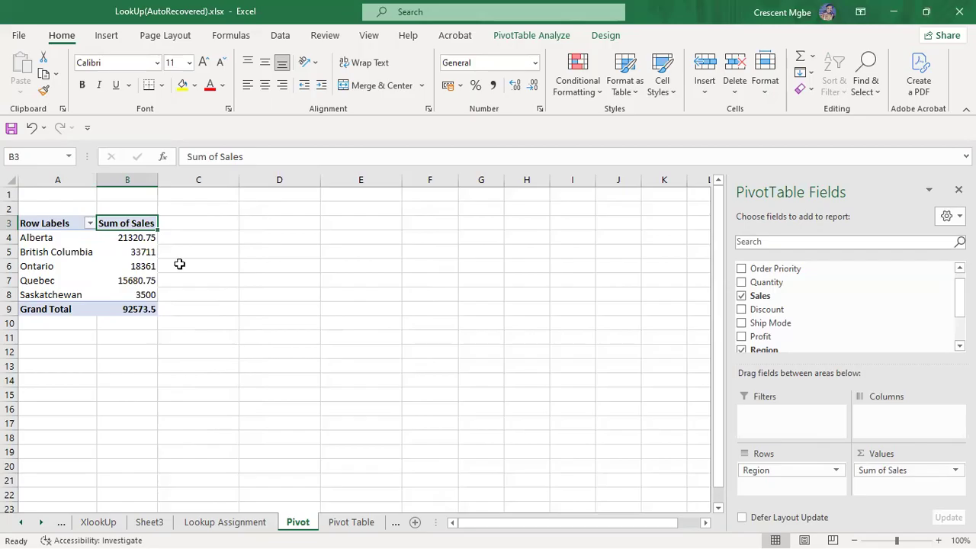
left_click(290, 282)
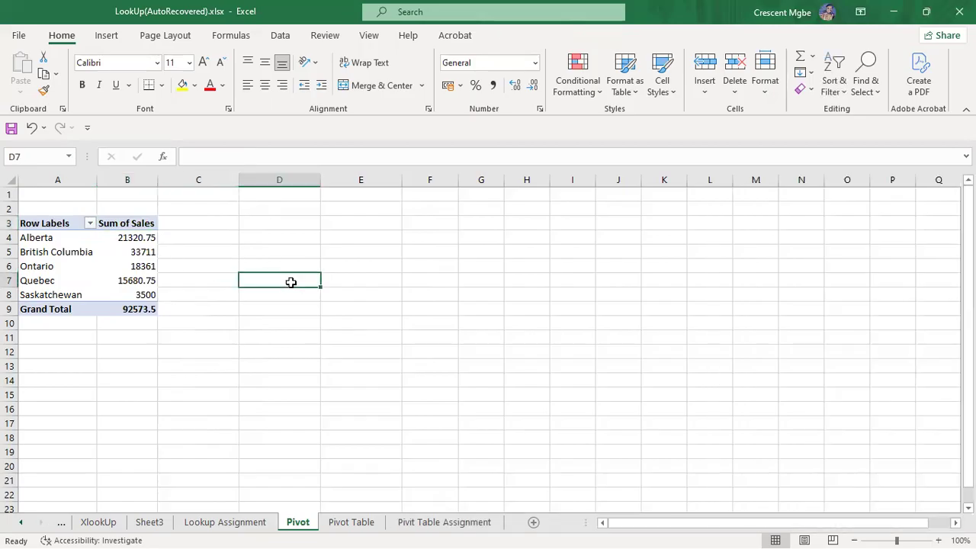
left_click(87, 241)
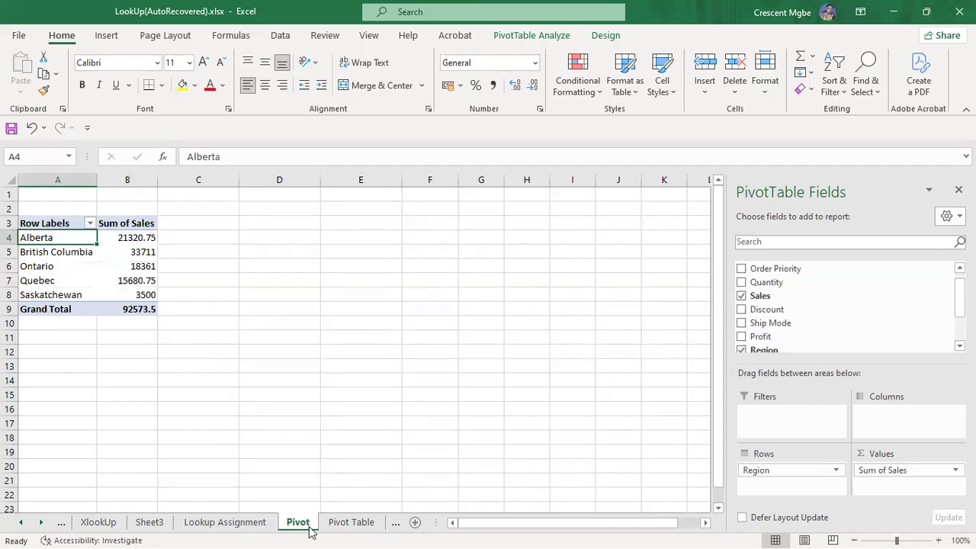
left_click(343, 524)
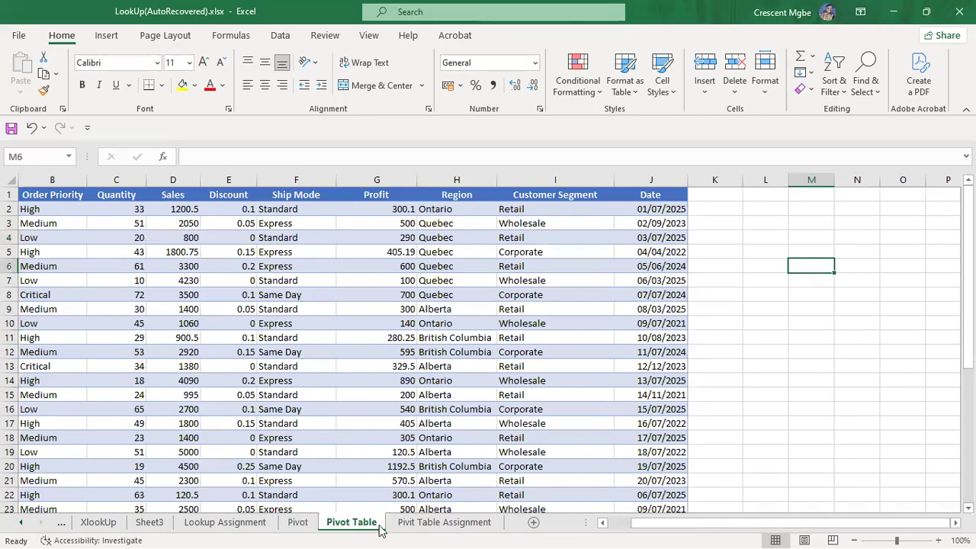
left_click(298, 523)
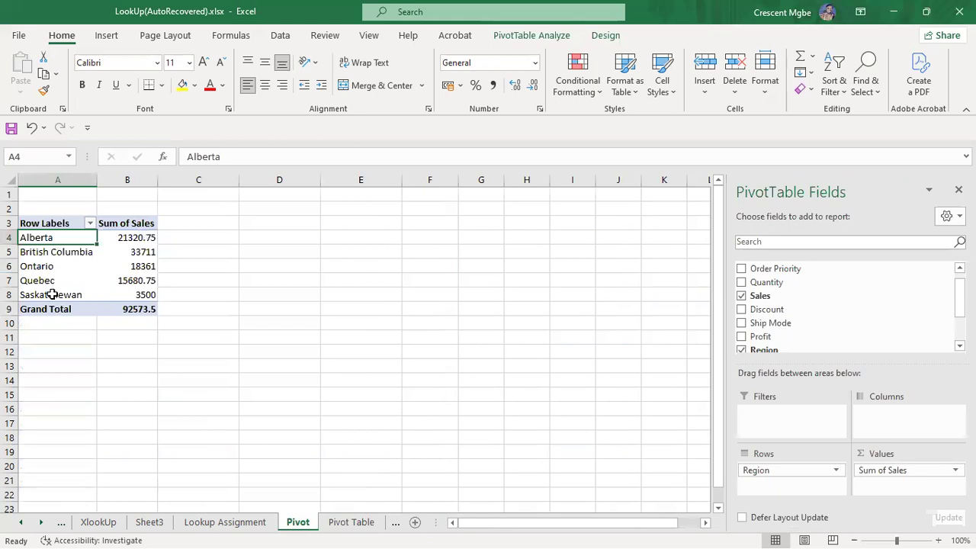
left_click(349, 524)
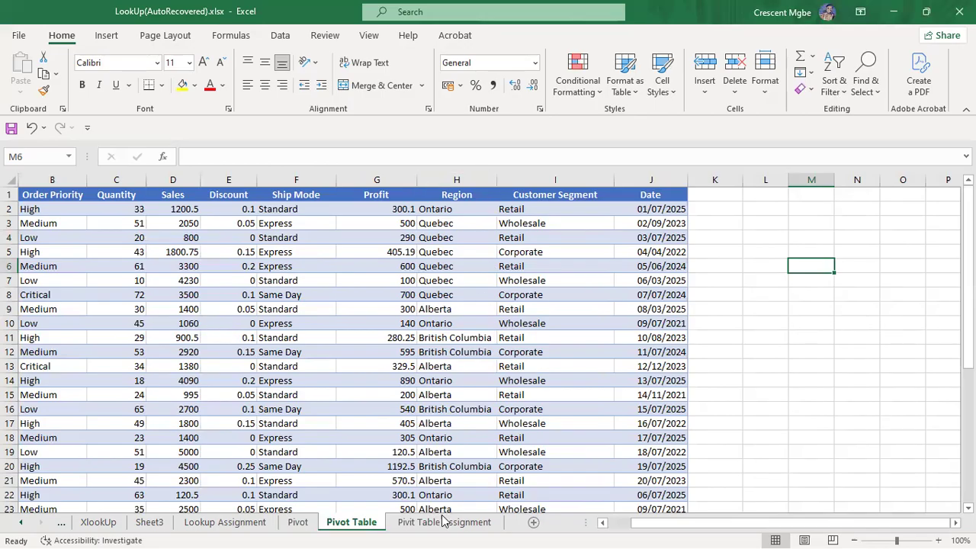
Step: Sort the PivotTable's regions on the Pivot sheet by Sum of Sales from largest to smallest
left_click(297, 522)
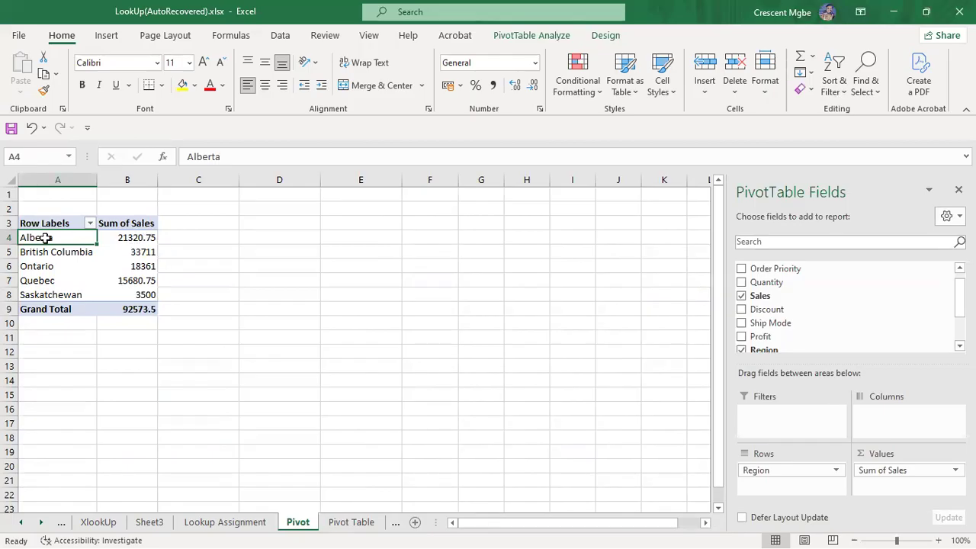
mouse_move(141, 239)
right_click(143, 239)
mouse_move(227, 336)
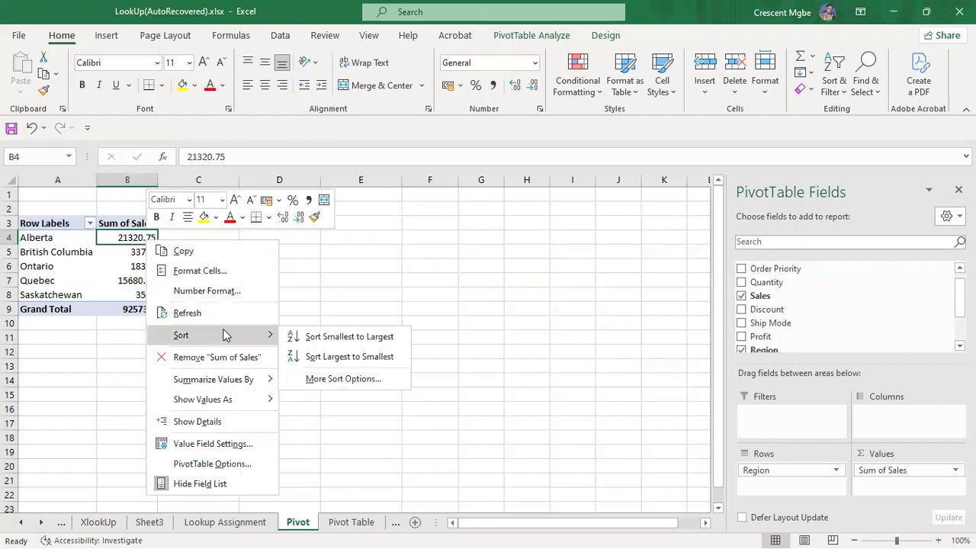
left_click(371, 358)
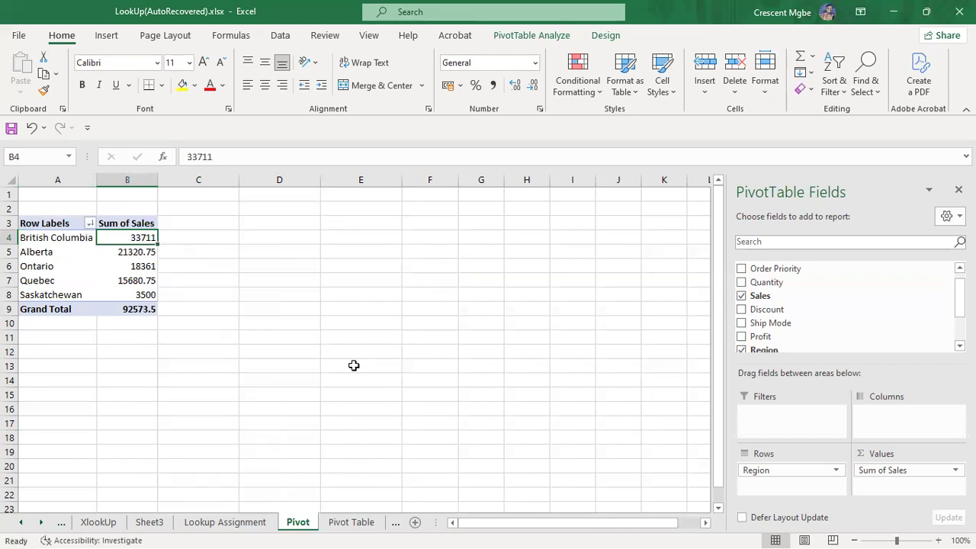
Step: Review the ranked PivotTable on the Pivot sheet, comparing the regional sales sums from British Columbia down to Saskatchewan
left_click(320, 285)
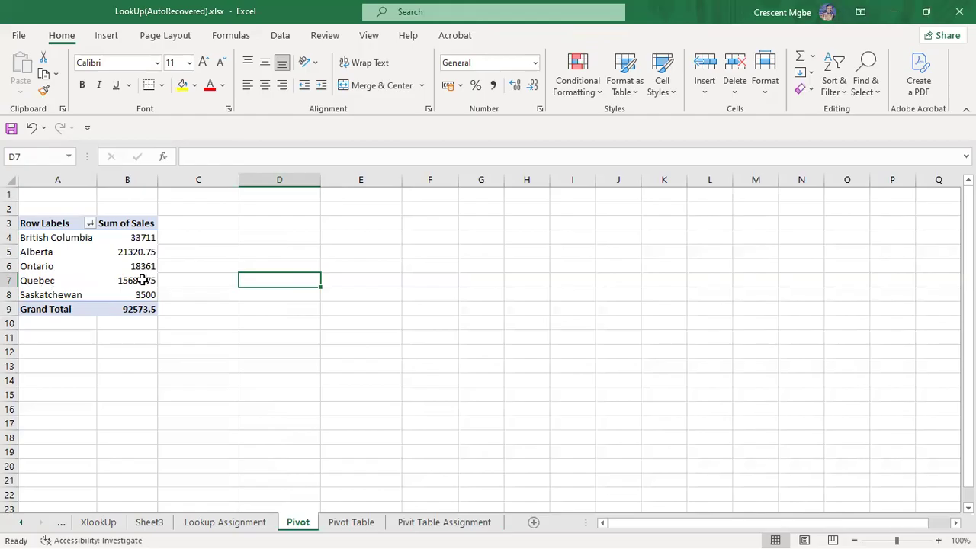
mouse_move(149, 302)
mouse_move(145, 297)
mouse_move(135, 240)
mouse_move(77, 240)
key("alt+Tab")
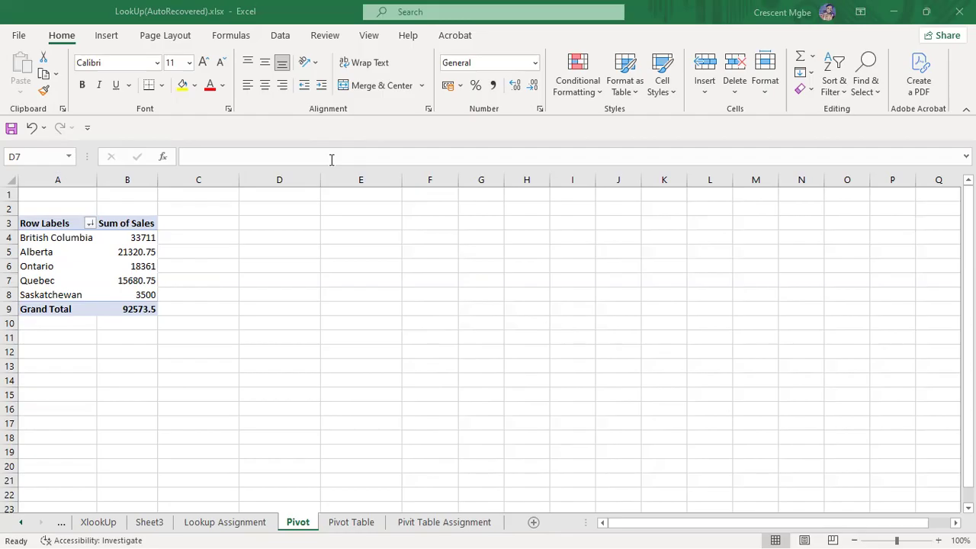
left_click(259, 257)
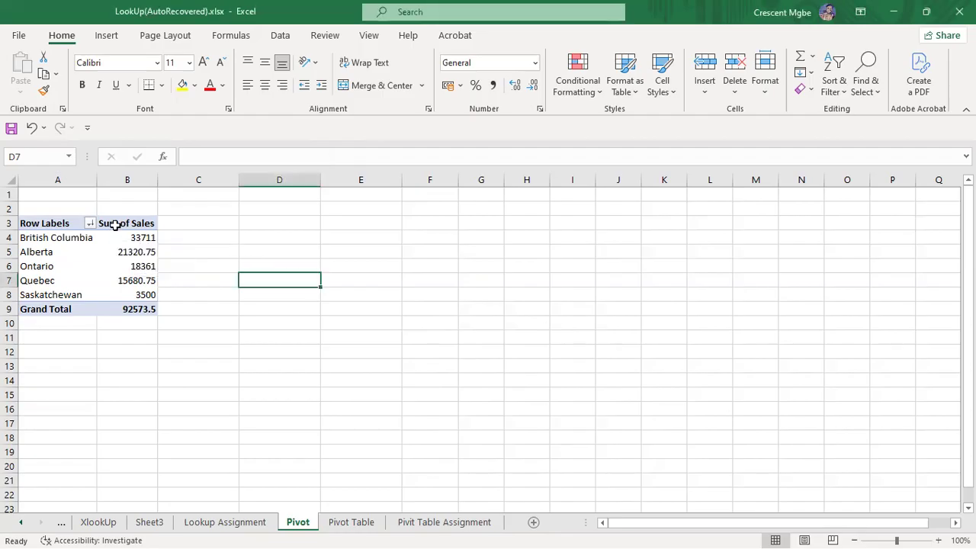
Step: Rename the PivotTable's Sum of Sales value field as Total Sales
left_click(114, 224)
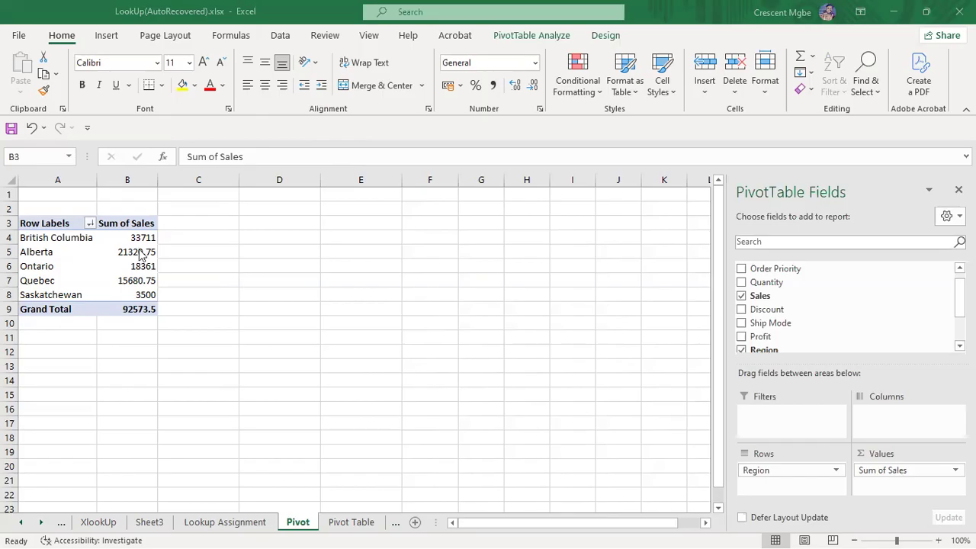
left_click(951, 470)
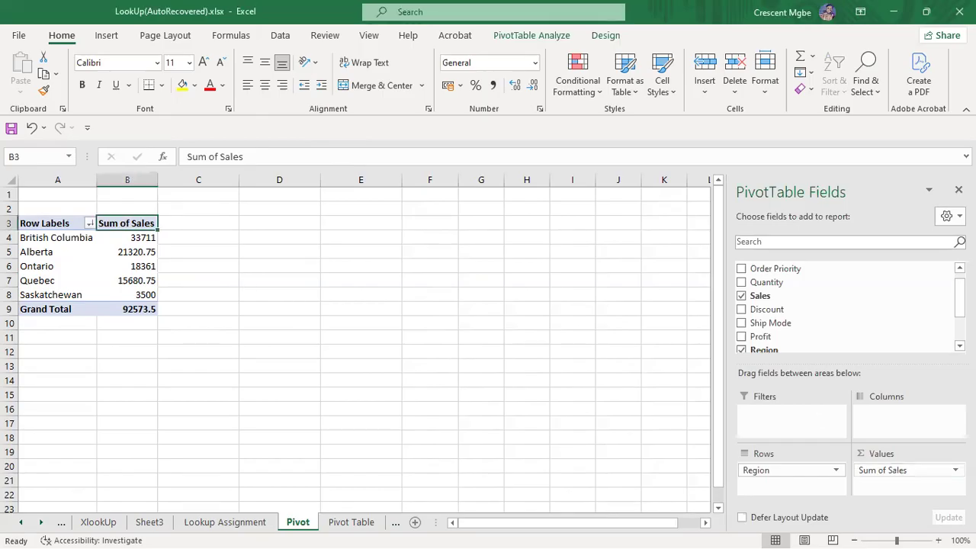
left_click(936, 470)
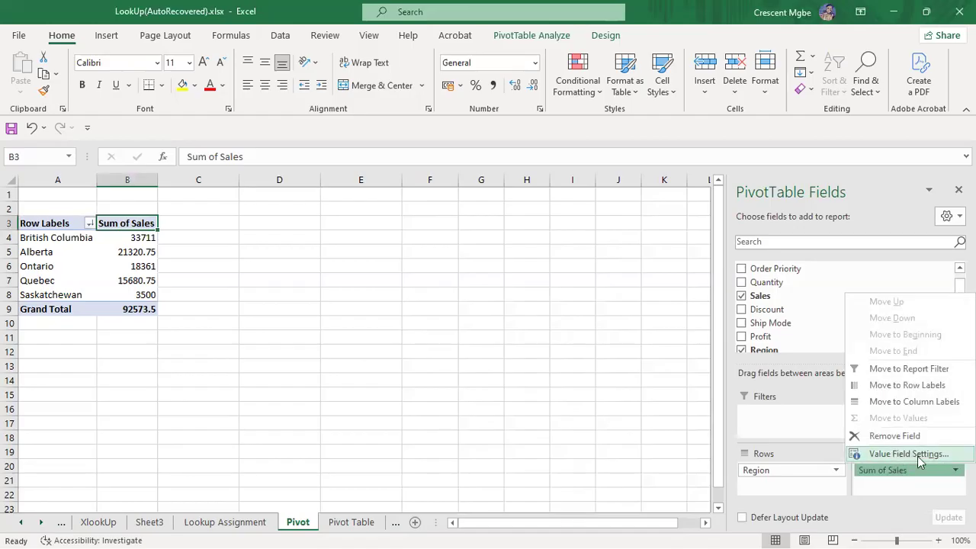
left_click(912, 455)
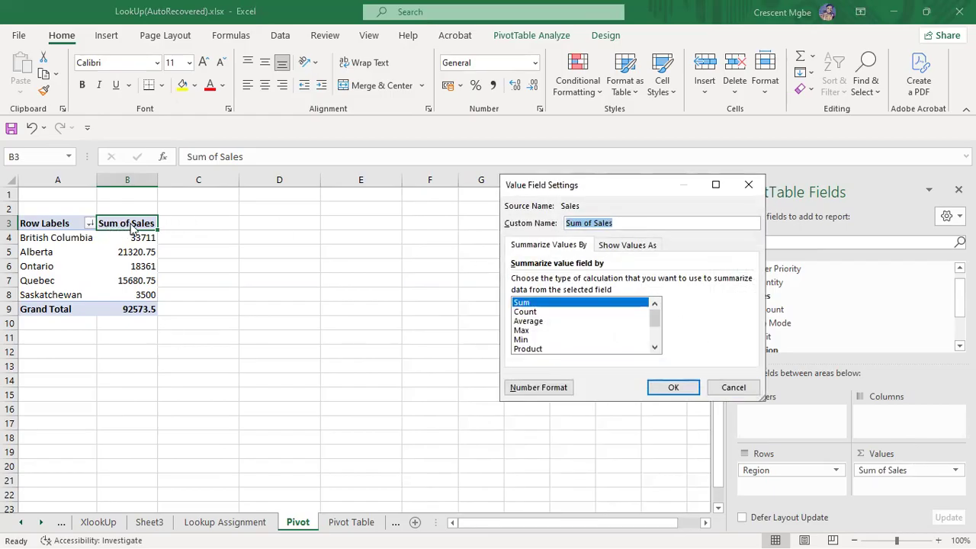
left_click(613, 223)
key("BackSpace")
key("BackSpace")
key("BackSpace")
key("BackSpace")
key("BackSpace")
key("BackSpace")
key("BackSpace")
key("BackSpace")
key("BackSpace")
key("BackSpace")
key("BackSpace")
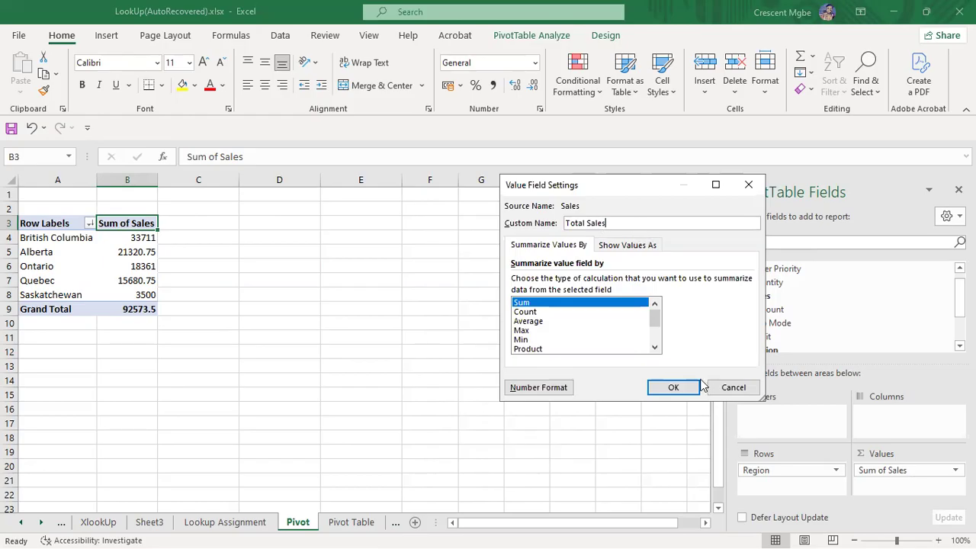
left_click(675, 387)
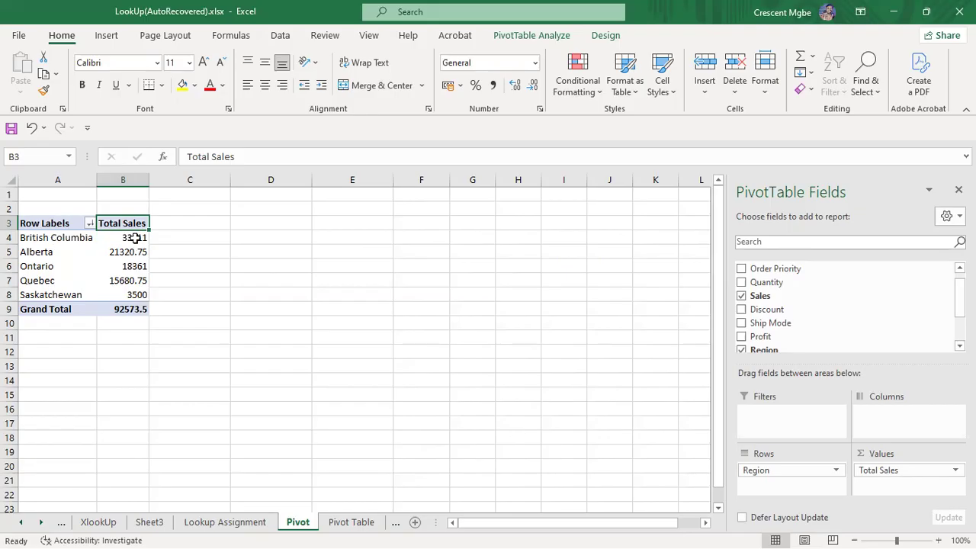
Step: Check the available calculation types for the Total Sales value field and summarize it by Average
mouse_move(141, 237)
left_click(907, 469)
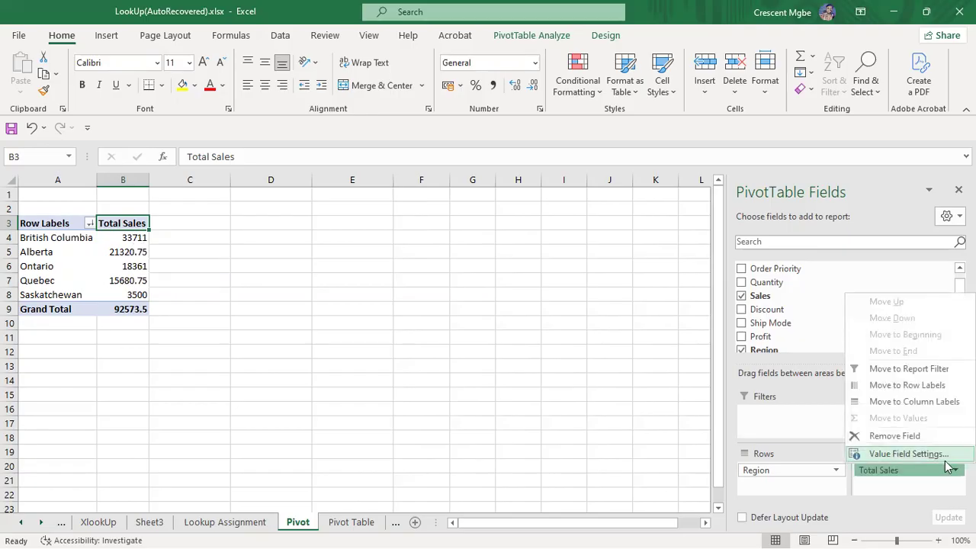
left_click(932, 455)
mouse_move(655, 323)
left_mouse_down()
mouse_move(653, 348)
mouse_move(653, 318)
left_mouse_up()
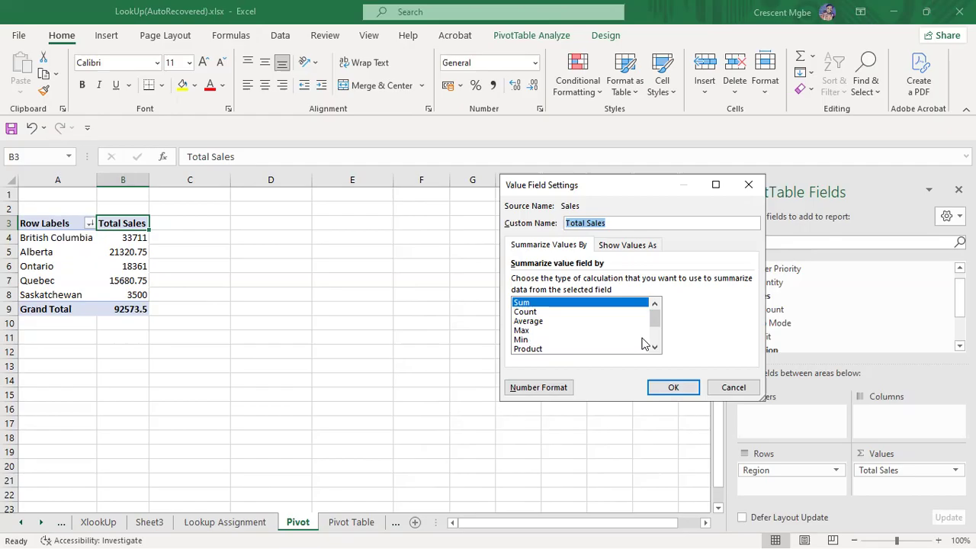
mouse_move(654, 321)
left_mouse_down()
mouse_move(656, 330)
mouse_move(654, 318)
left_mouse_up()
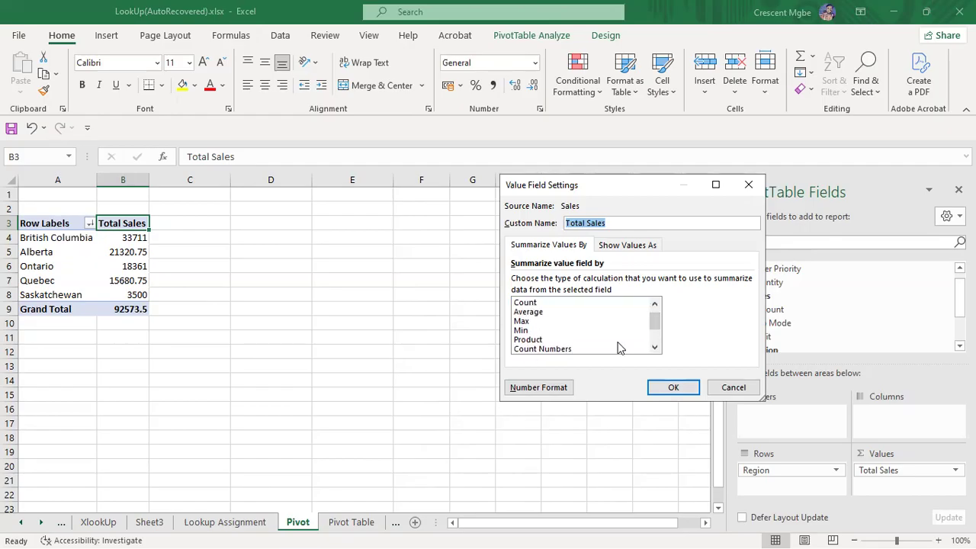
mouse_move(653, 320)
left_mouse_down()
mouse_move(657, 342)
mouse_move(653, 308)
left_mouse_up()
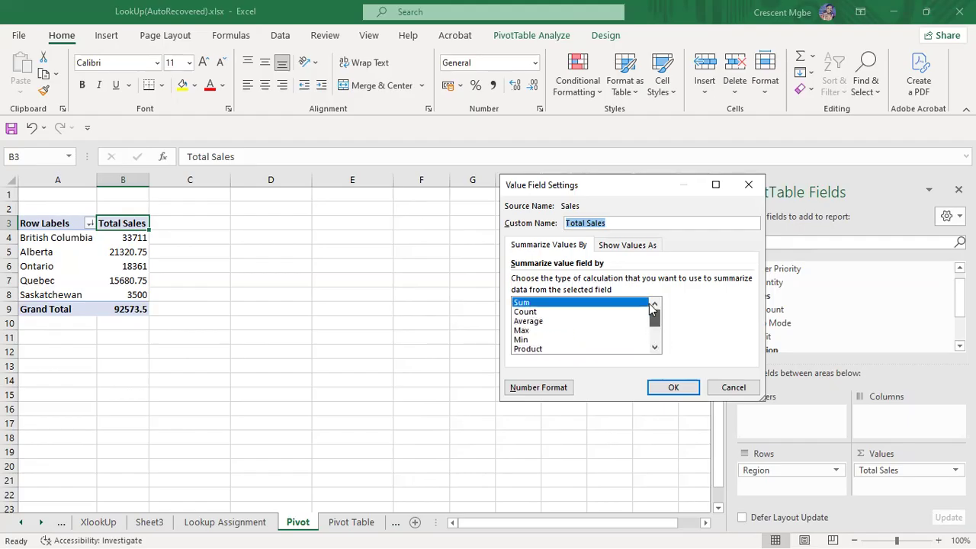
left_click(543, 322)
left_click(673, 389)
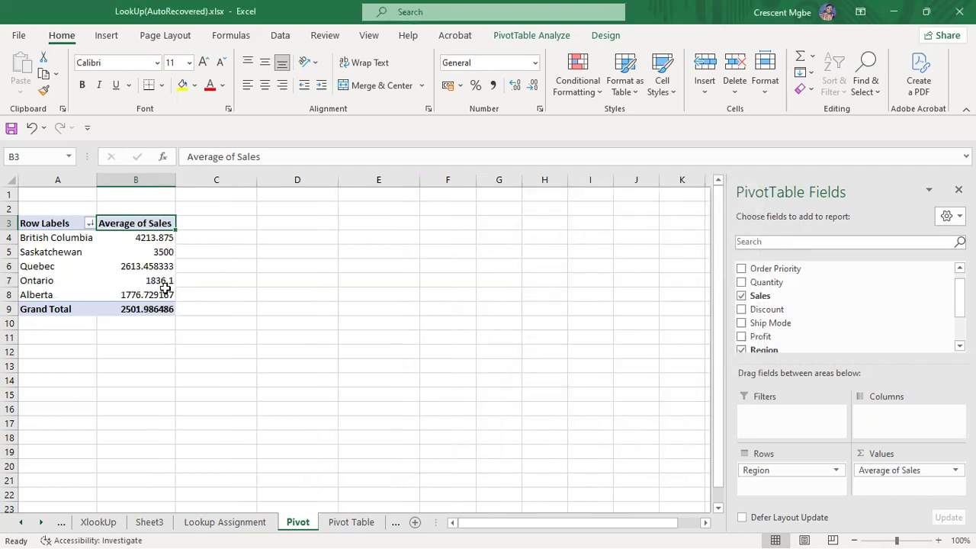
Step: Change the Average of Sales value field's calculation to Sum
left_click(932, 472)
left_click(933, 451)
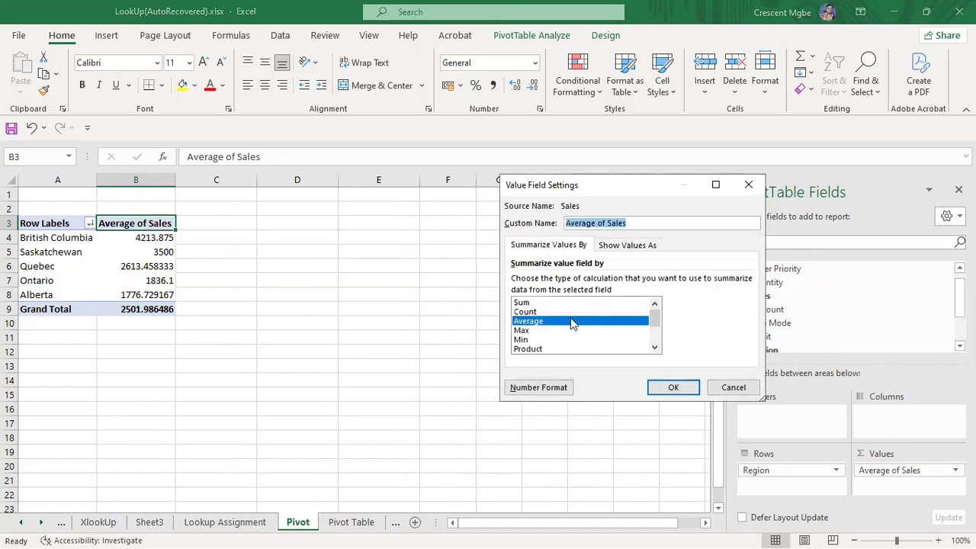
left_click(548, 303)
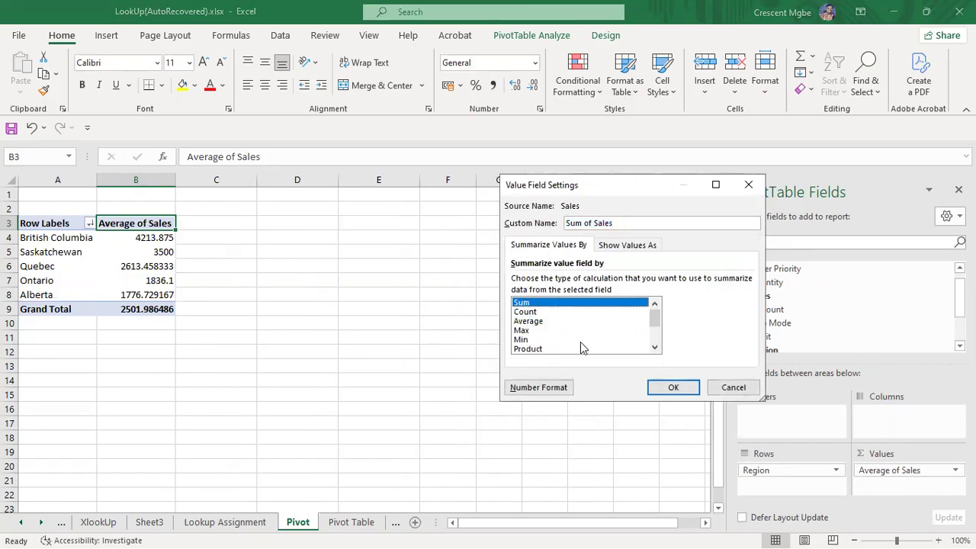
left_click(674, 389)
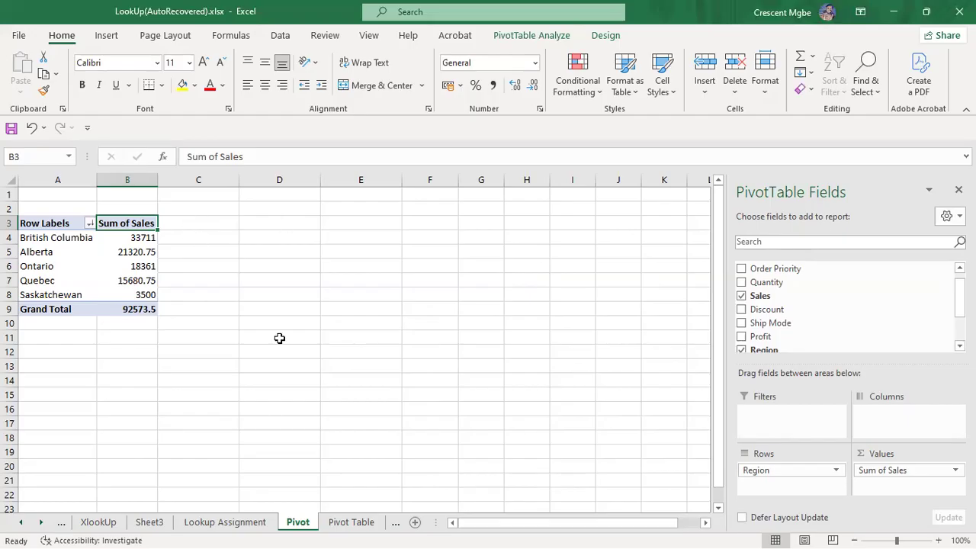
Step: Add the Sales field to the Values area a second time and summarize this second instance by Average
left_click_drag(784, 298, 896, 481)
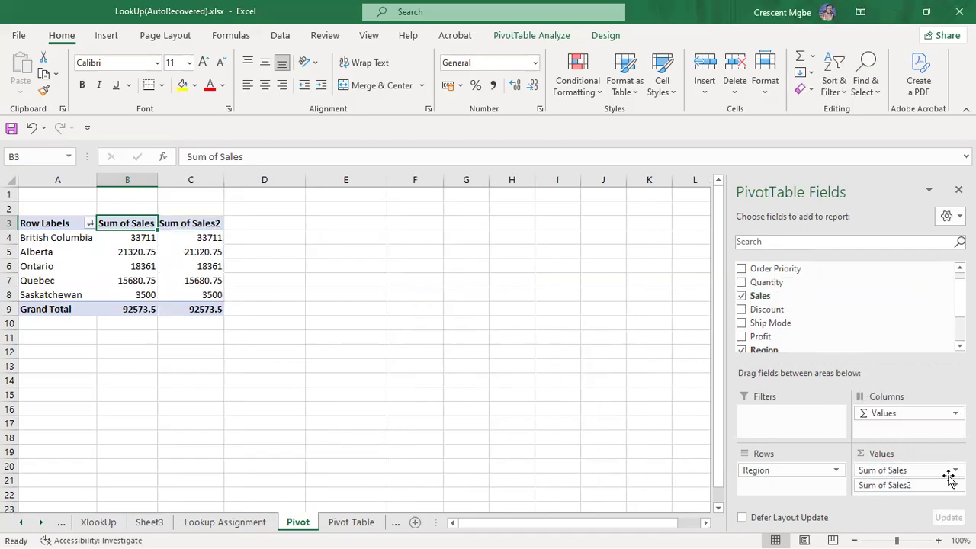
left_click(893, 485)
left_click(883, 468)
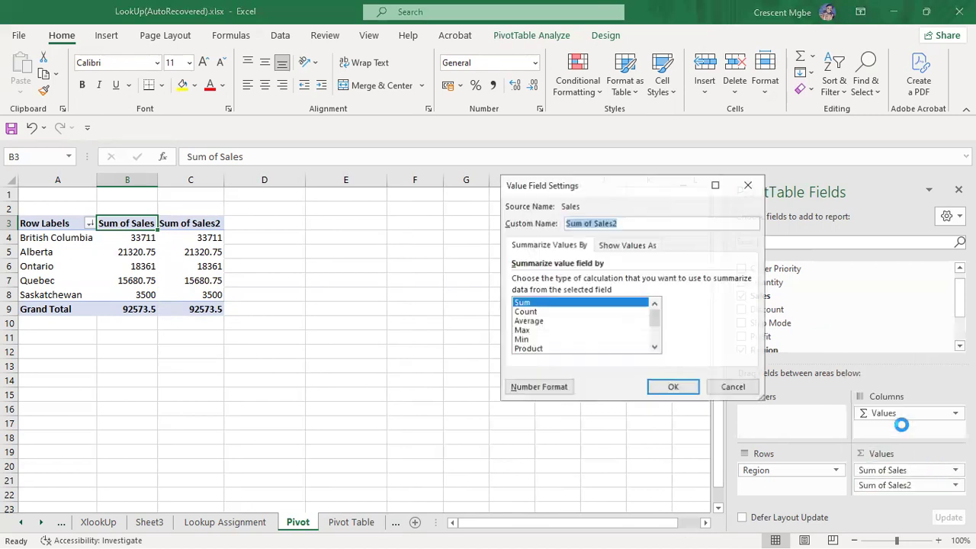
left_click(545, 320)
left_click(675, 388)
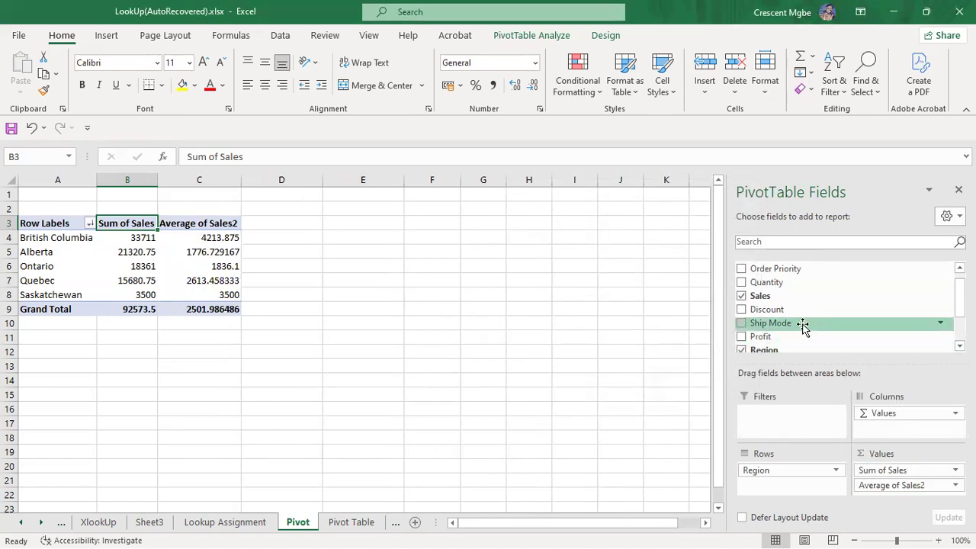
Step: Add Sales to the Values area a third time, and remove the combined Values field from the Columns area
left_click_drag(772, 296, 911, 486)
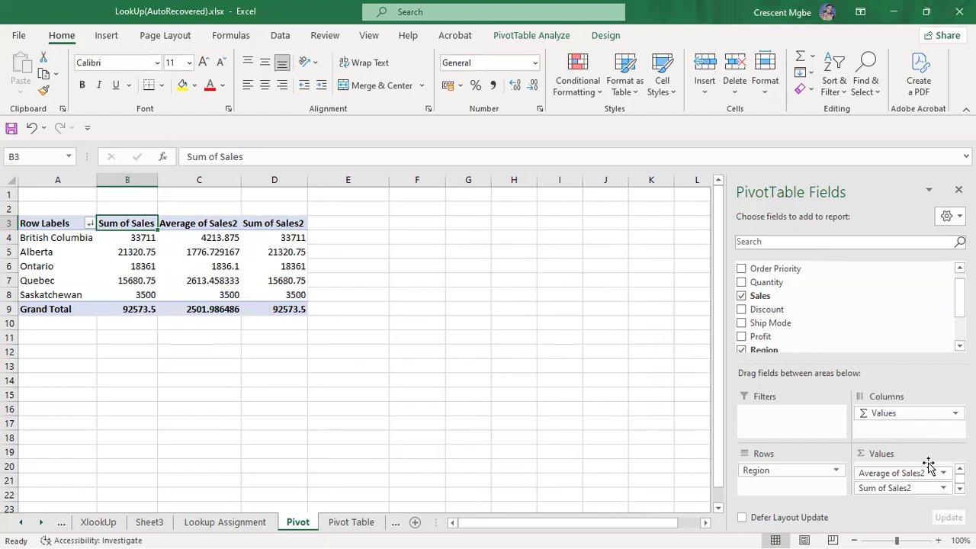
left_click_drag(917, 411, 911, 494)
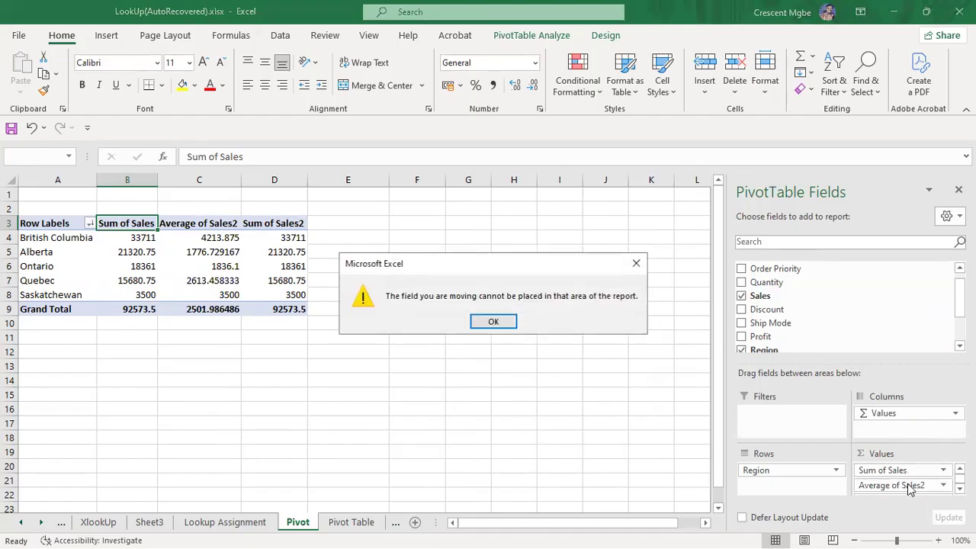
left_click(500, 328)
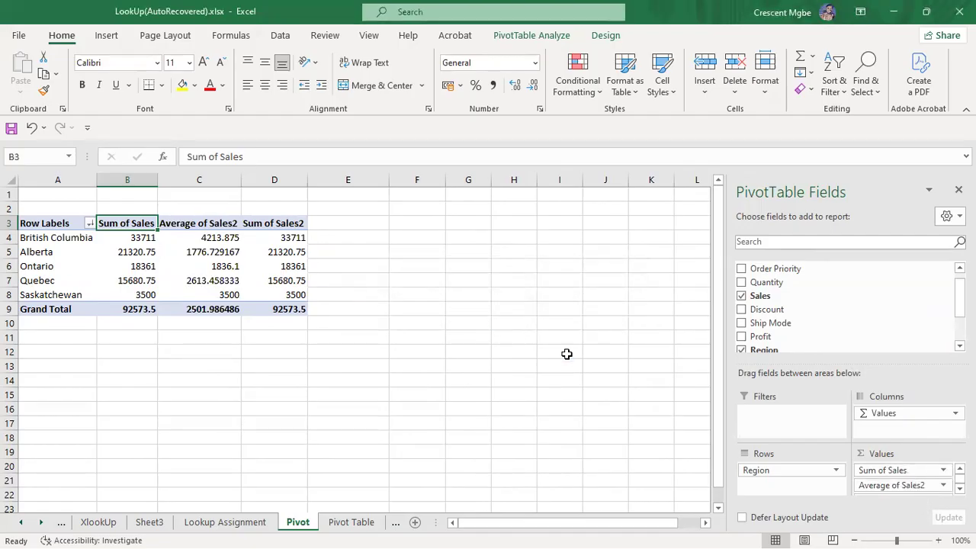
left_click_drag(919, 412, 819, 310)
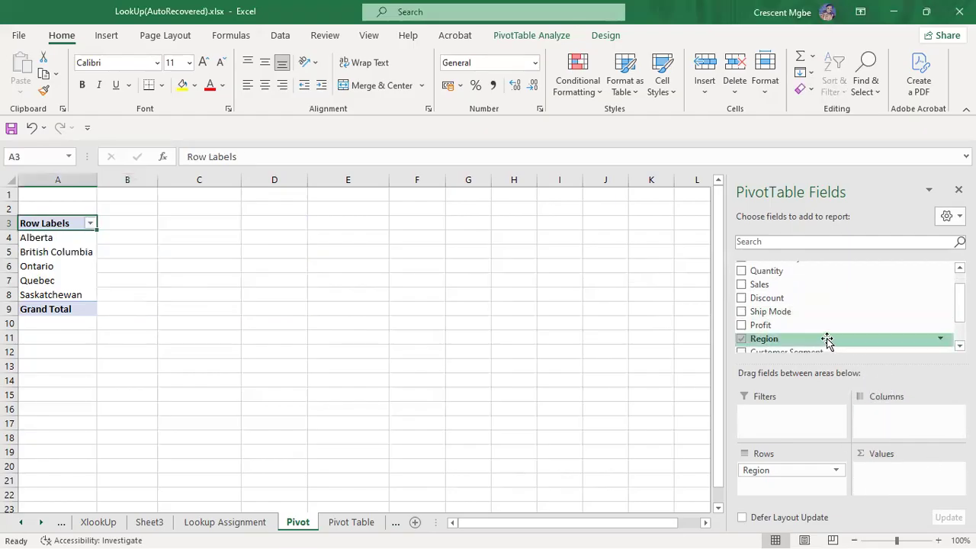
Step: Add the Sales field to the Values area twice and summarize the second instance by Count
left_click_drag(762, 284, 927, 473)
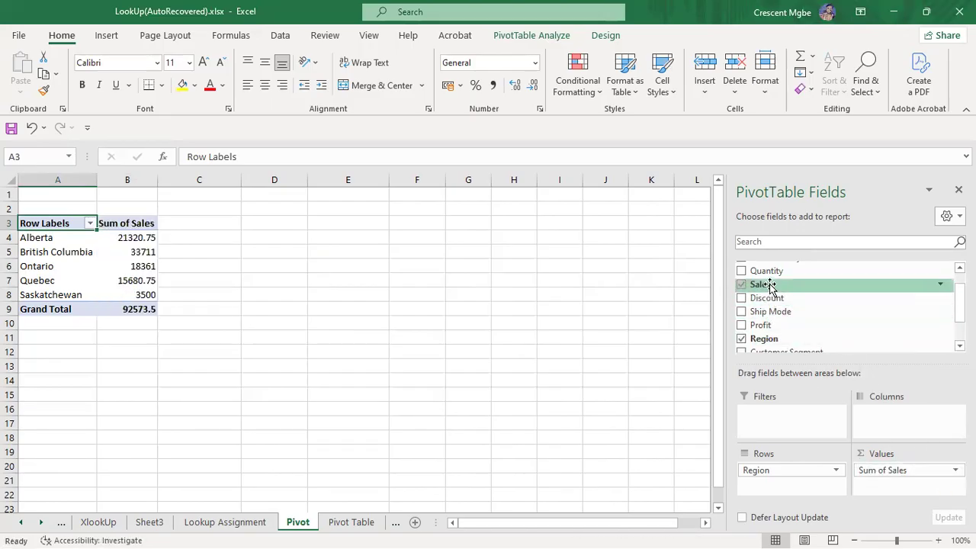
left_click_drag(770, 286, 896, 485)
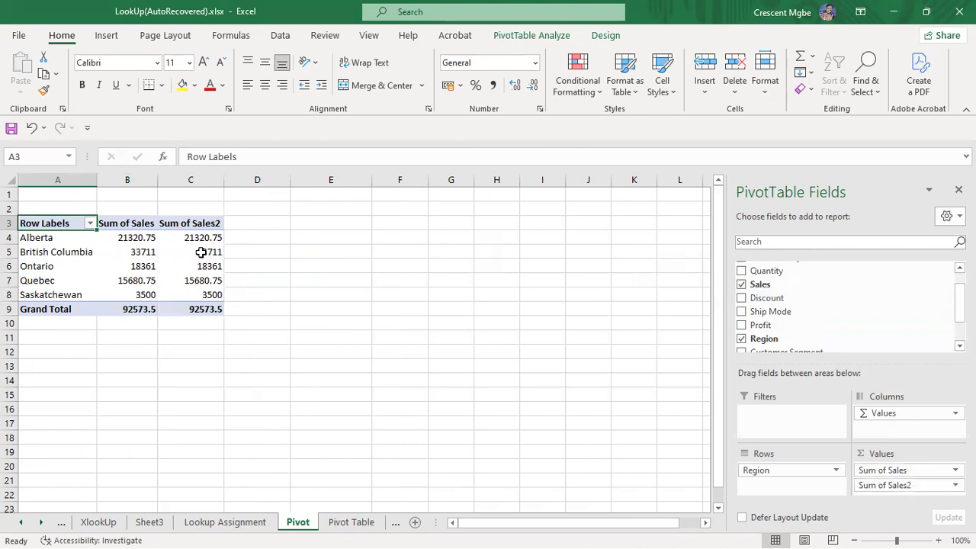
left_click(940, 485)
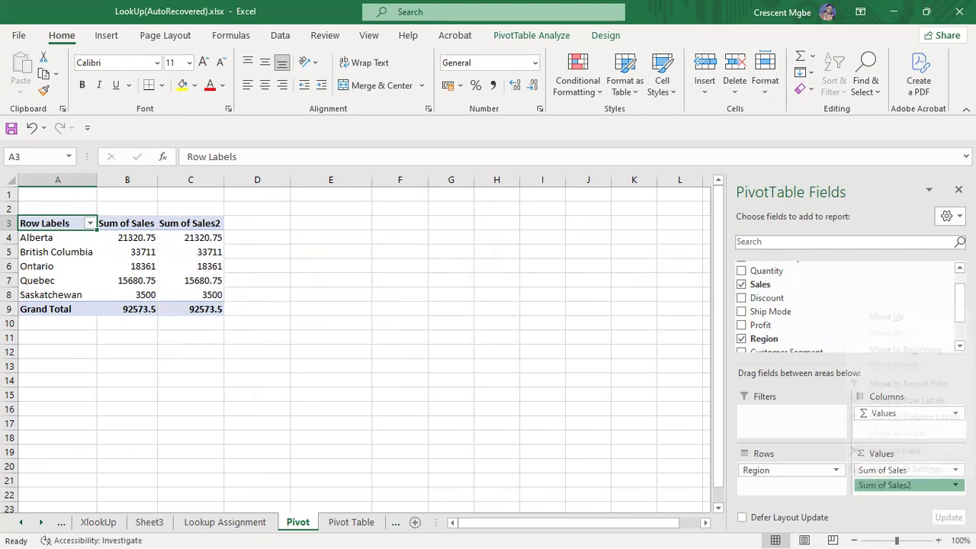
left_click(910, 469)
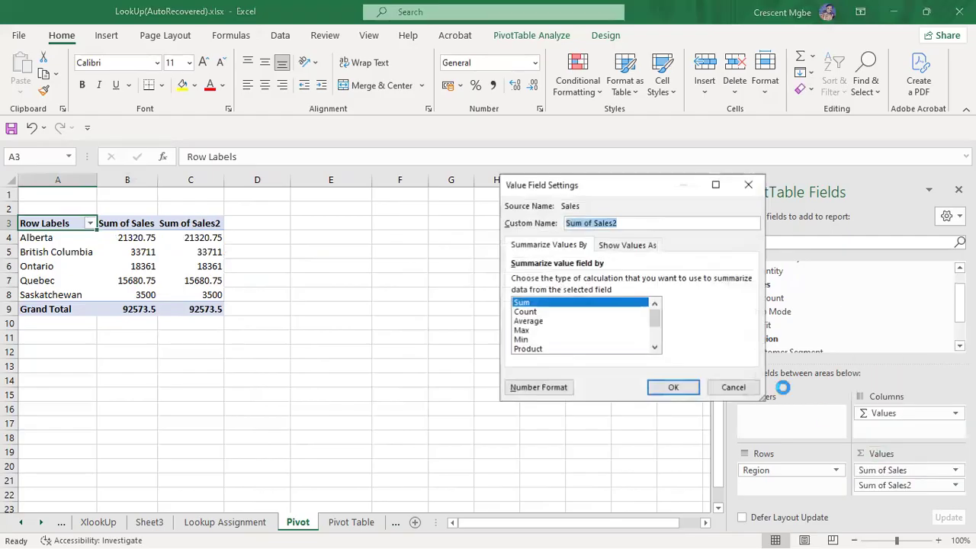
left_click(522, 312)
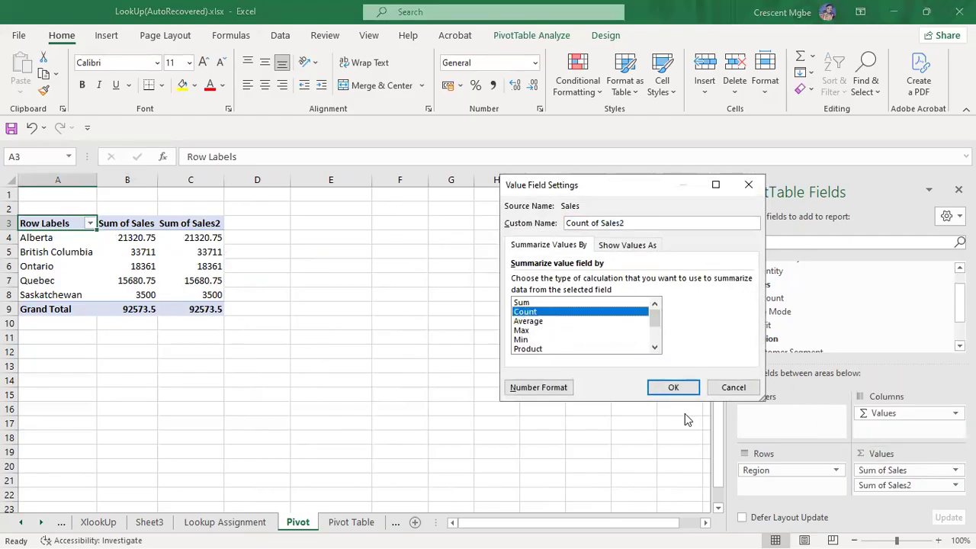
left_click(673, 389)
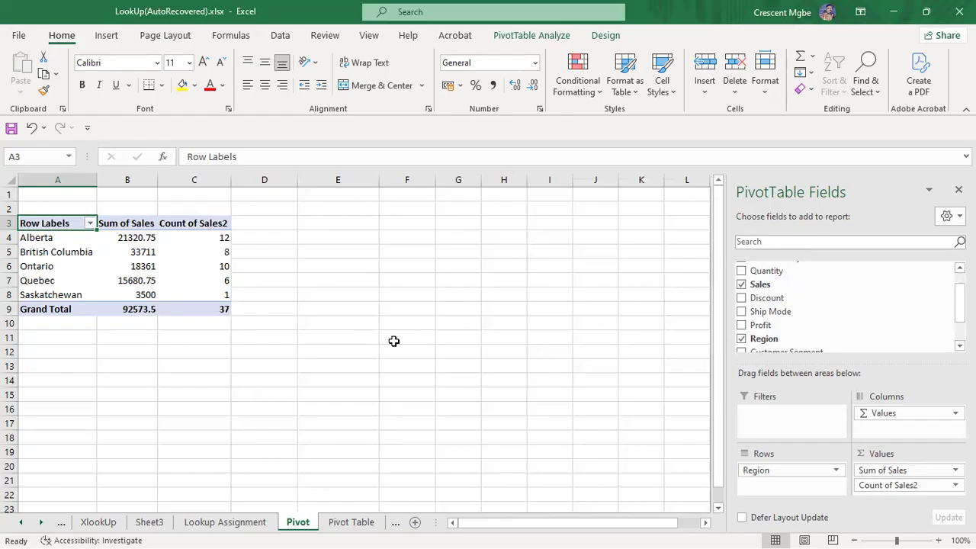
Step: Sort the PivotTable's regions by Sum of Sales from largest to smallest, with the Count of Sales2 column alongside
right_click(140, 254)
mouse_move(220, 347)
left_click(371, 366)
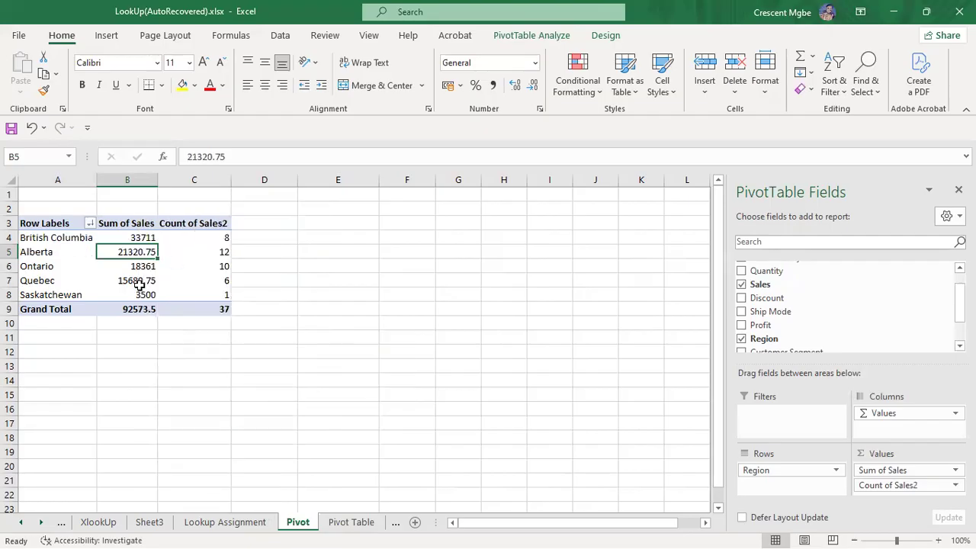
Step: Compare each region's sum of sales with its count of sales, including British Columbia, Alberta, Ontario and Saskatchewan
left_click(368, 268)
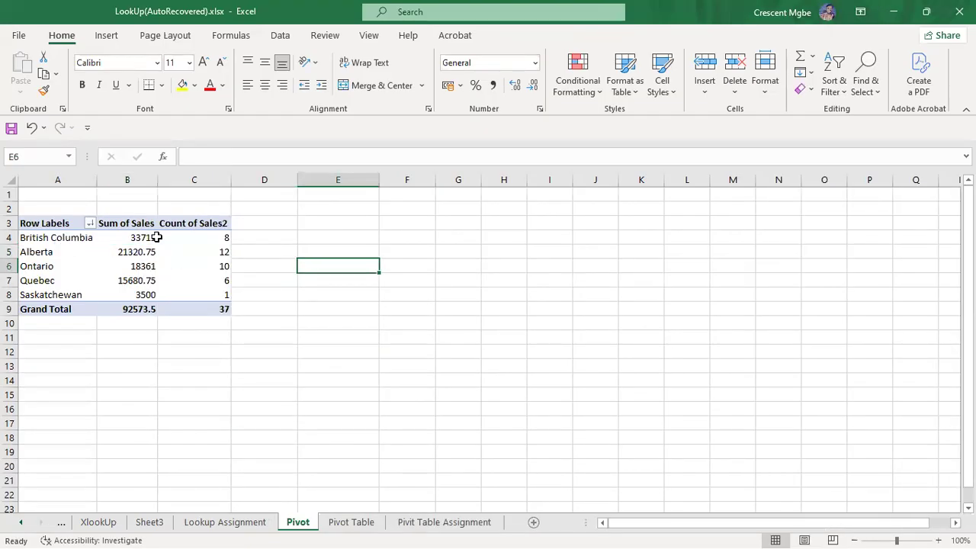
mouse_move(141, 238)
mouse_move(227, 253)
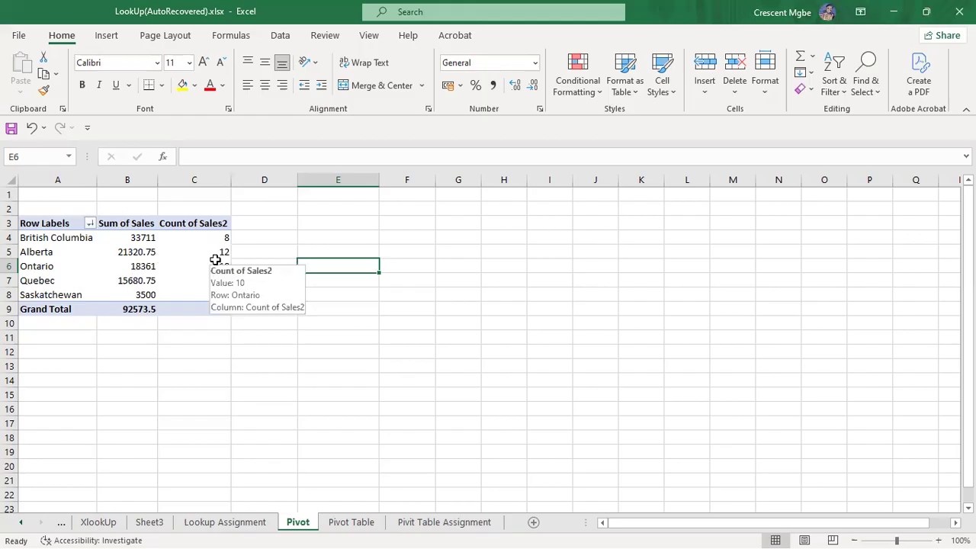
mouse_move(208, 237)
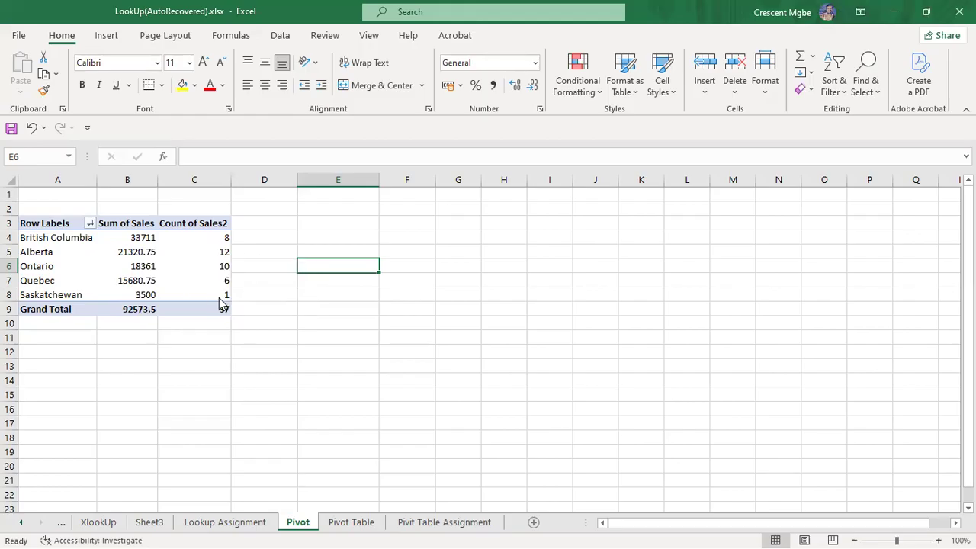
mouse_move(147, 299)
mouse_move(226, 298)
mouse_move(196, 294)
key("alt+Tab")
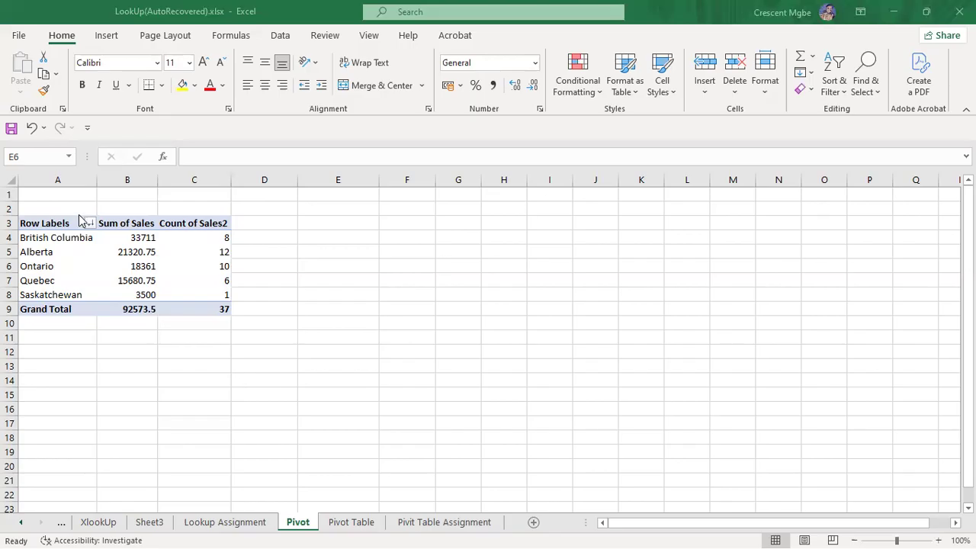
Step: Remove the Count of Sales2 field from the PivotTable's Values area, keeping only Sum of Sales by region
left_click(191, 223)
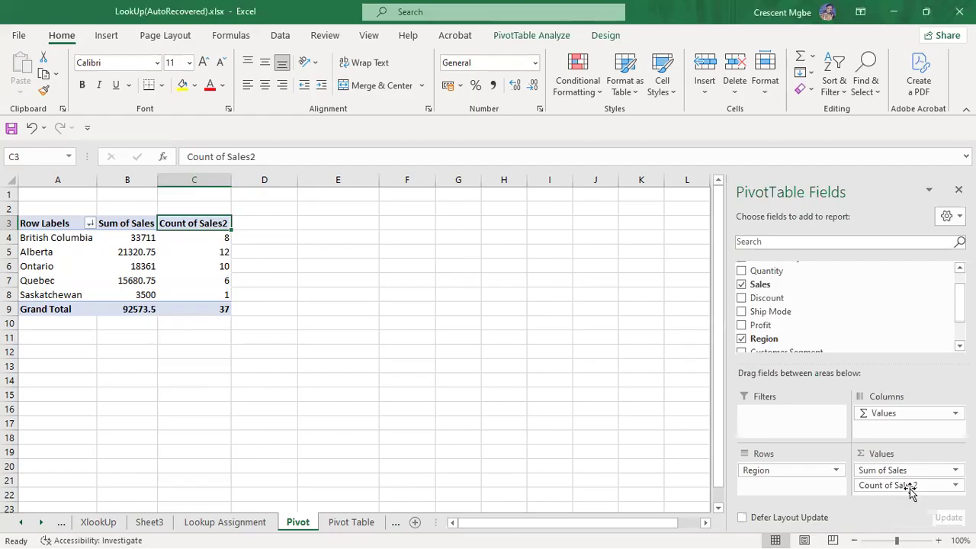
left_click_drag(910, 486, 793, 298)
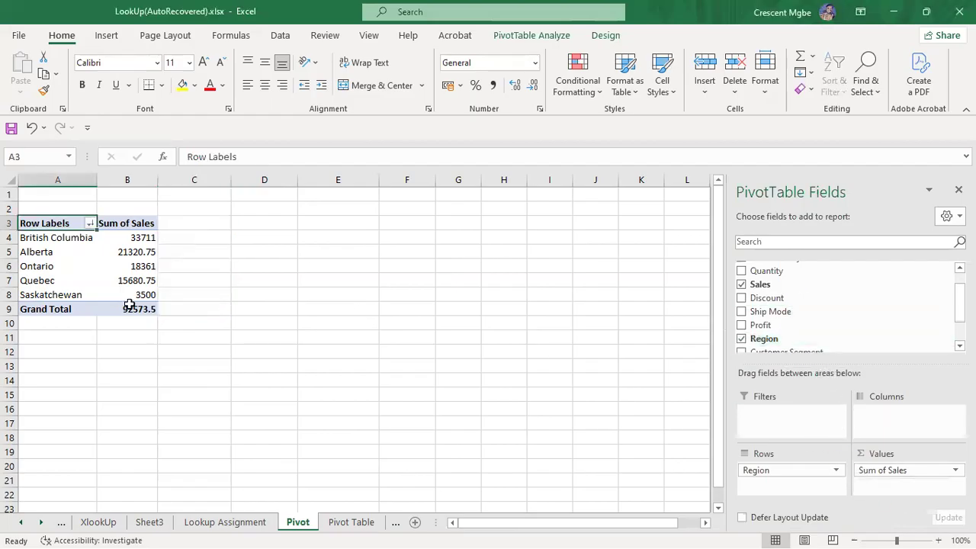
left_click(176, 419)
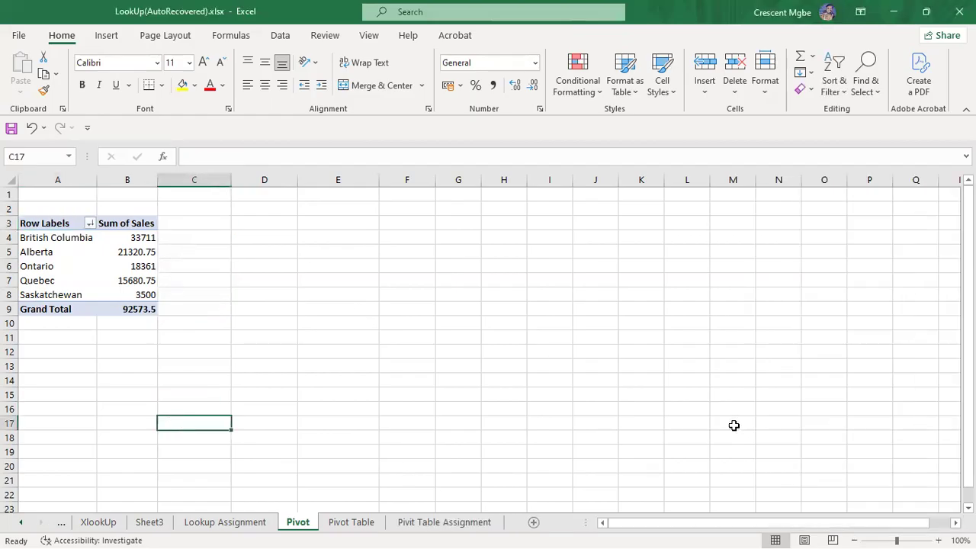
Step: Compare the direction of the worksheet's columns D to H with rows 11 and 12 around the PivotTable
left_click(113, 226)
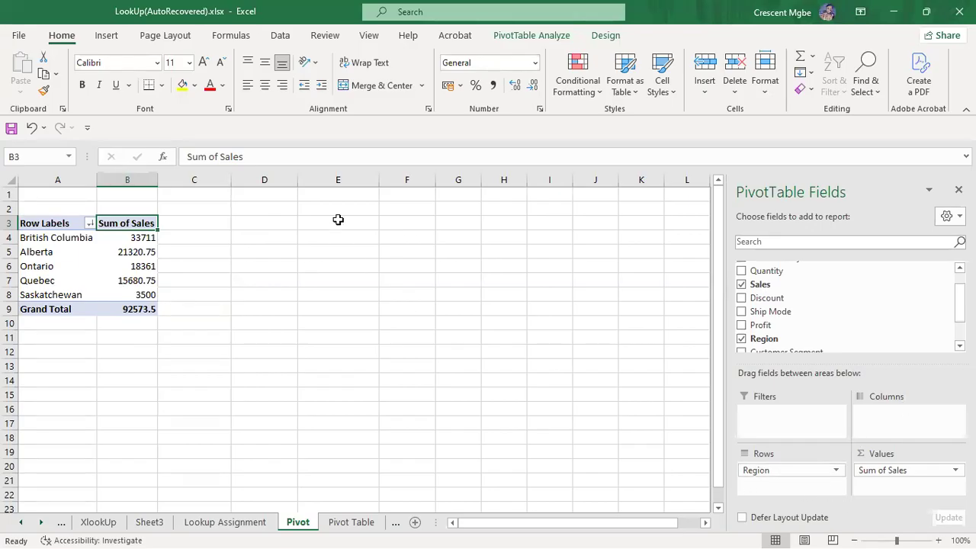
left_click(339, 179)
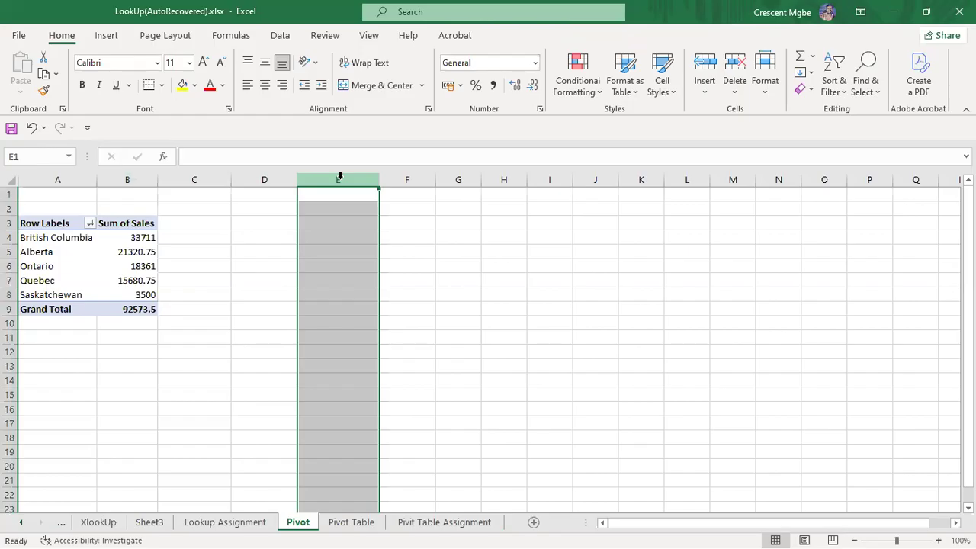
left_click(390, 177)
left_click(450, 175)
left_click(501, 177)
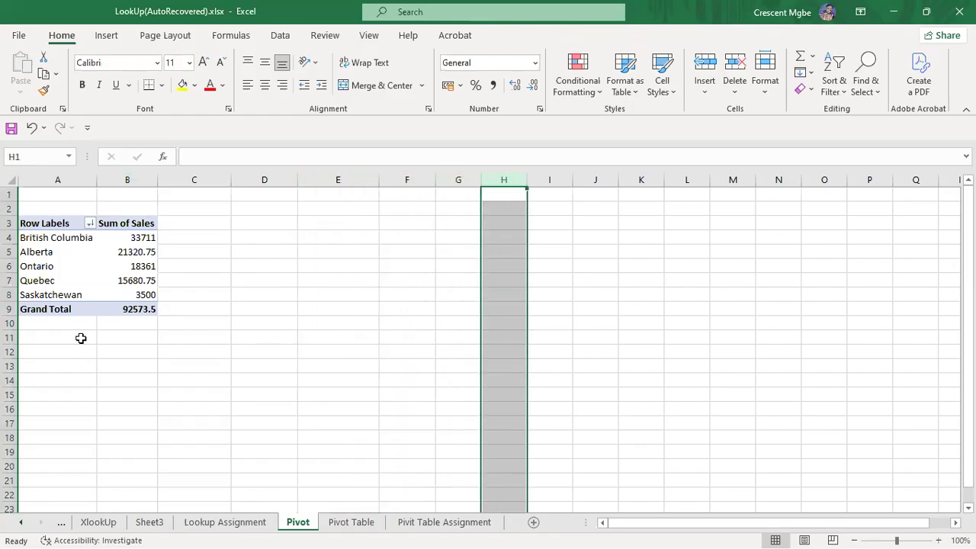
left_click(8, 337)
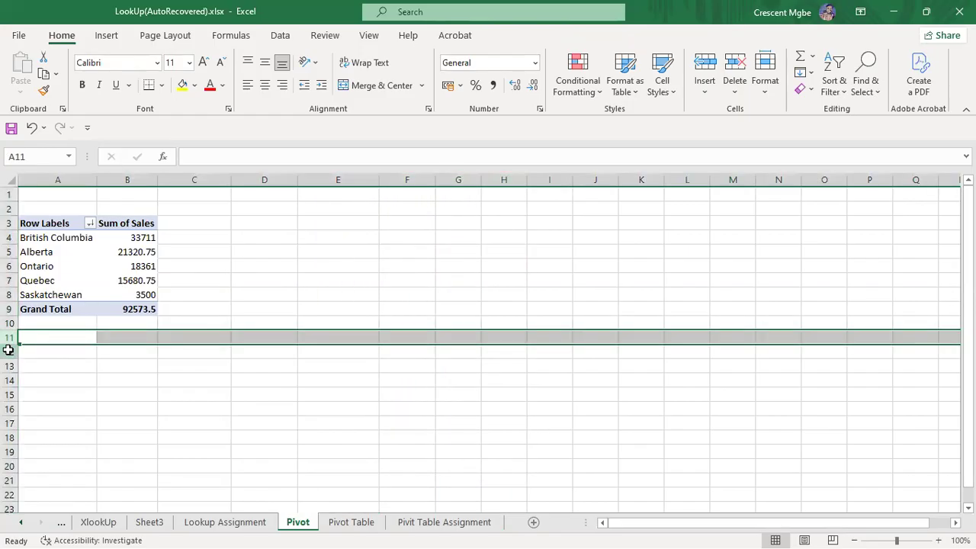
left_click(8, 349)
left_click(8, 386)
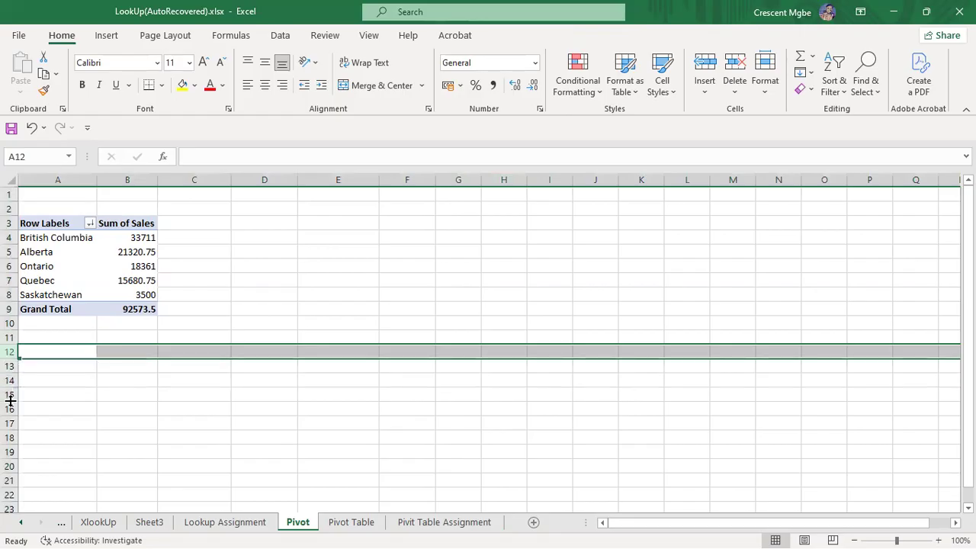
left_click(124, 225)
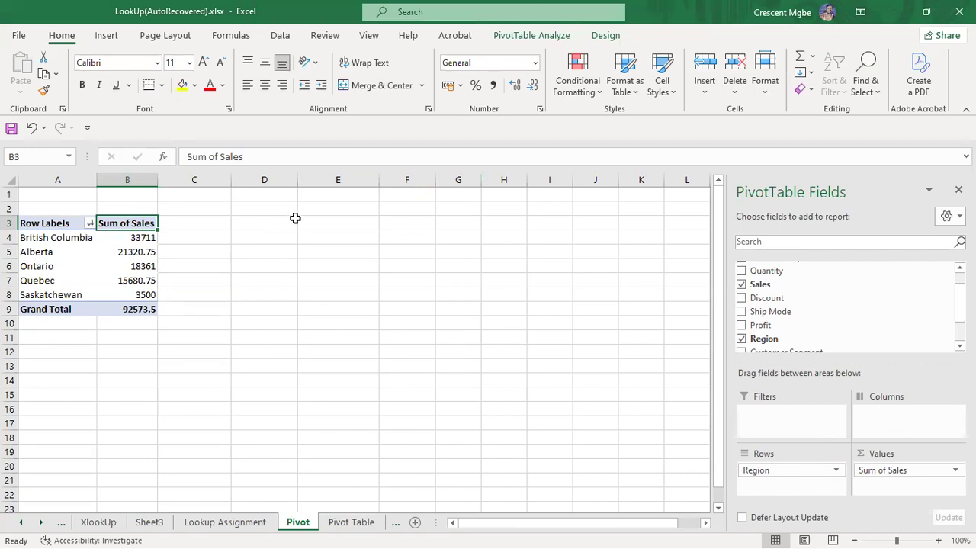
left_click(264, 175)
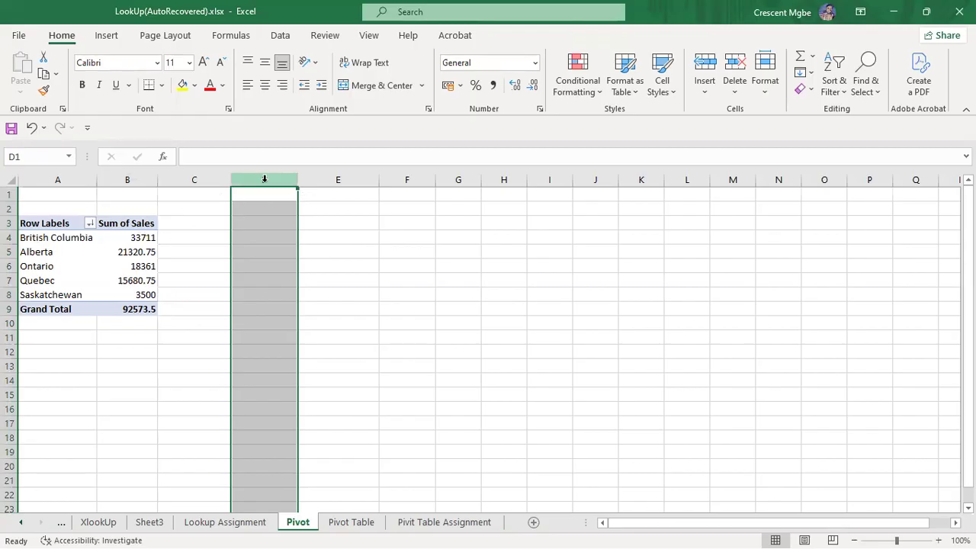
left_click(363, 180)
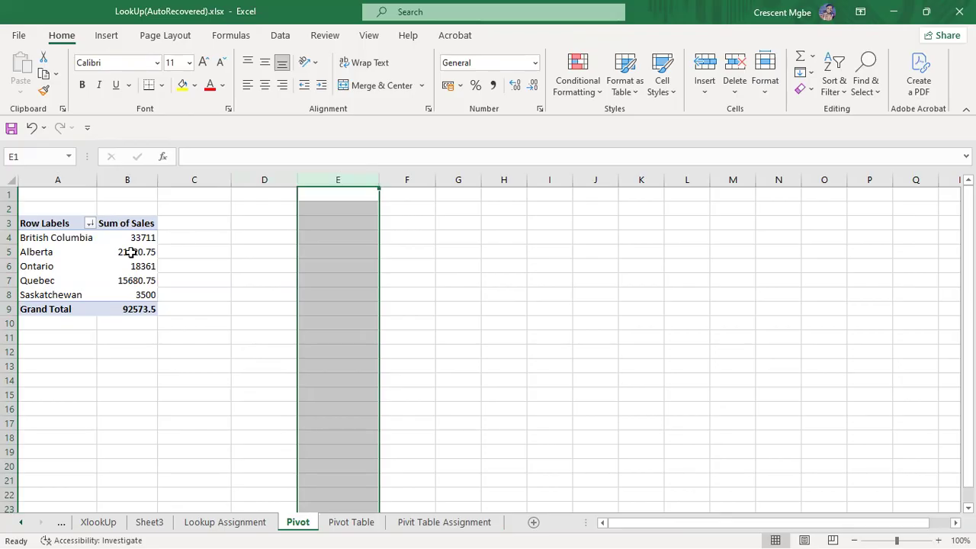
left_click_drag(385, 191, 417, 180)
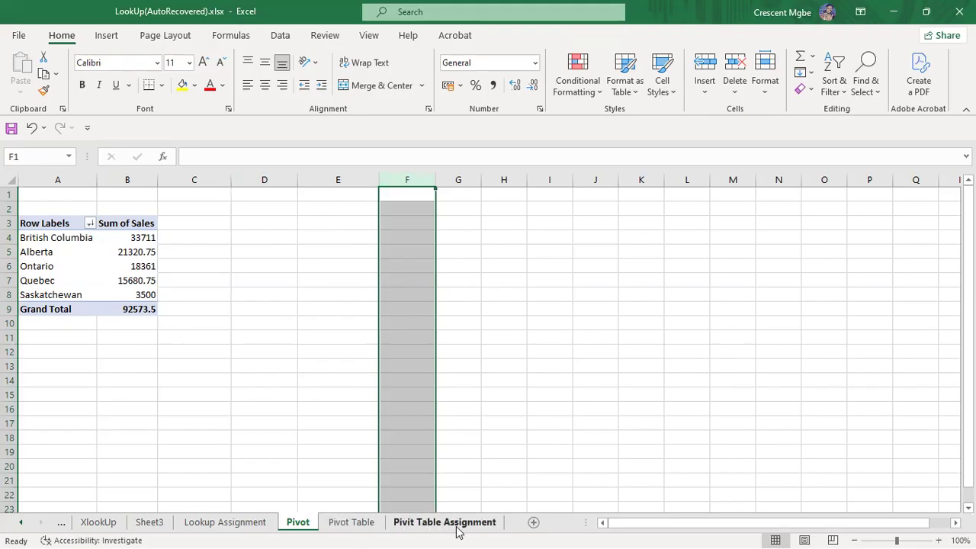
Step: Move the Region field from the Rows area to the Columns area and inspect each region's column through Grand Total
left_click(111, 223)
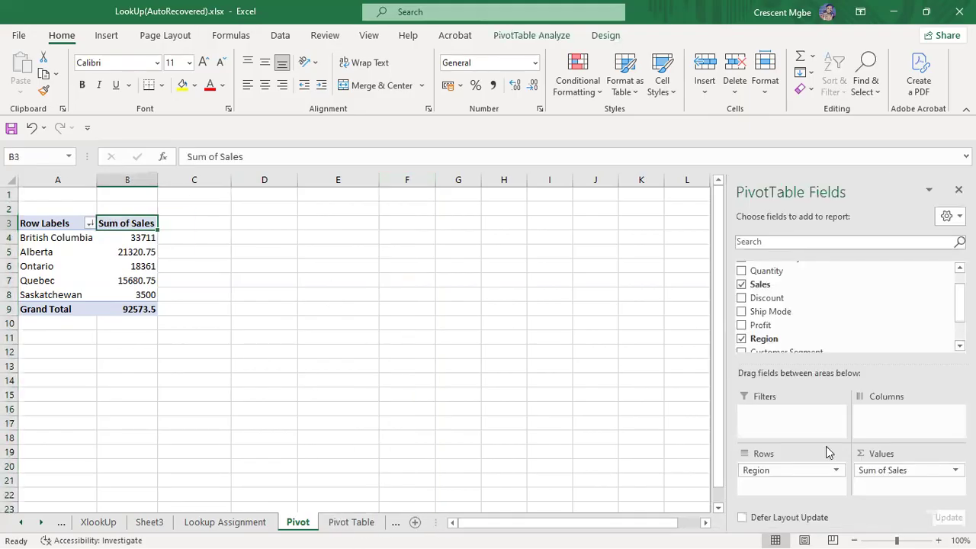
left_click_drag(780, 470, 887, 412)
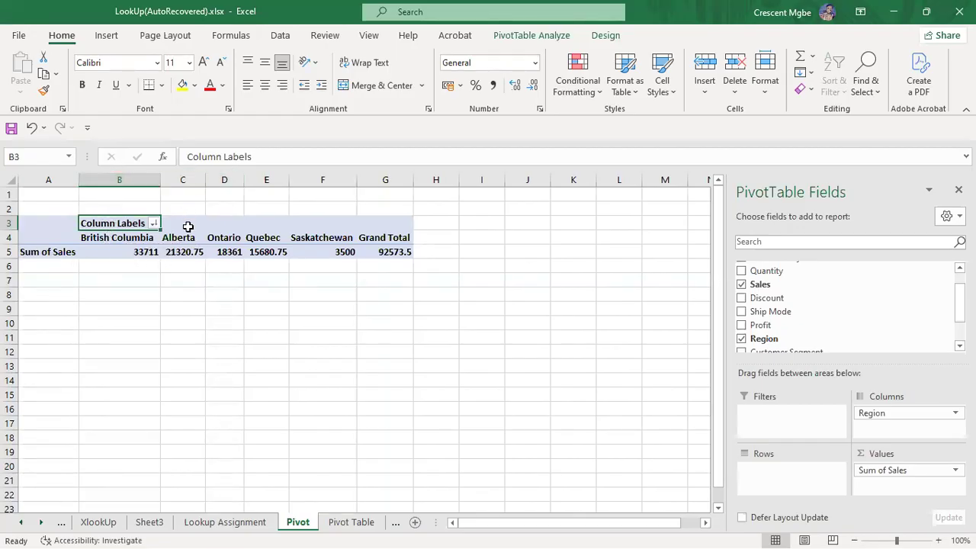
left_click(184, 179)
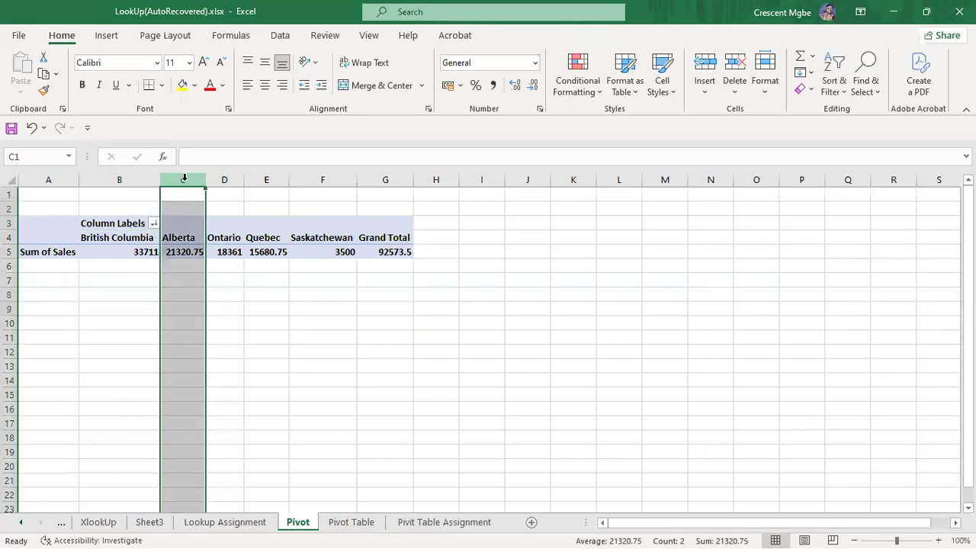
left_click(228, 180)
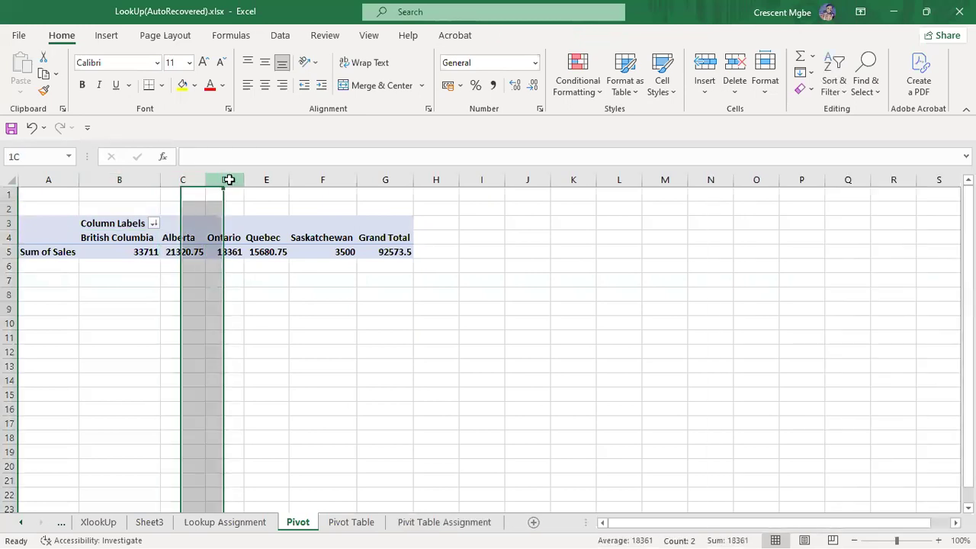
left_click(270, 179)
left_click(321, 179)
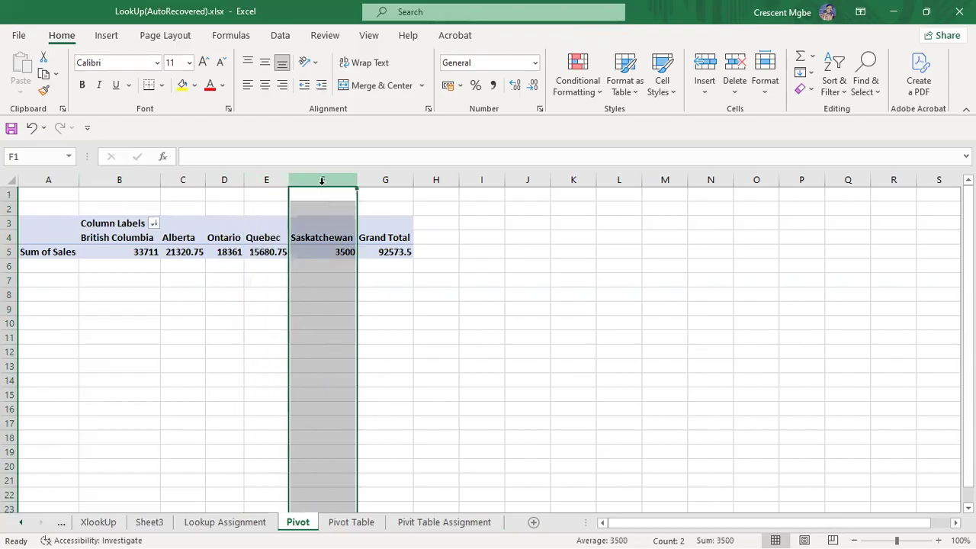
left_click(389, 179)
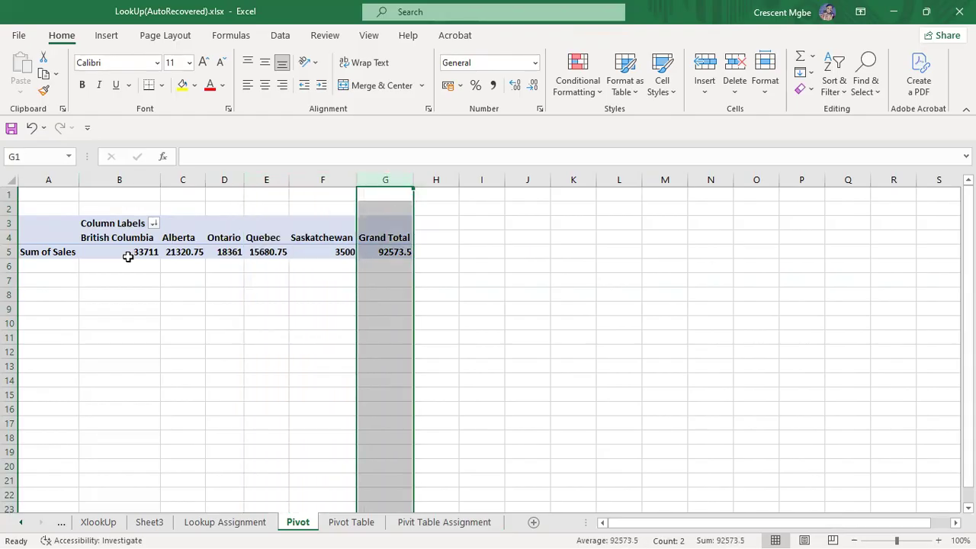
Step: Look over the PivotTable field list and examine the Sales column's entries in the source data on the Pivot Table sheet
left_click(181, 222)
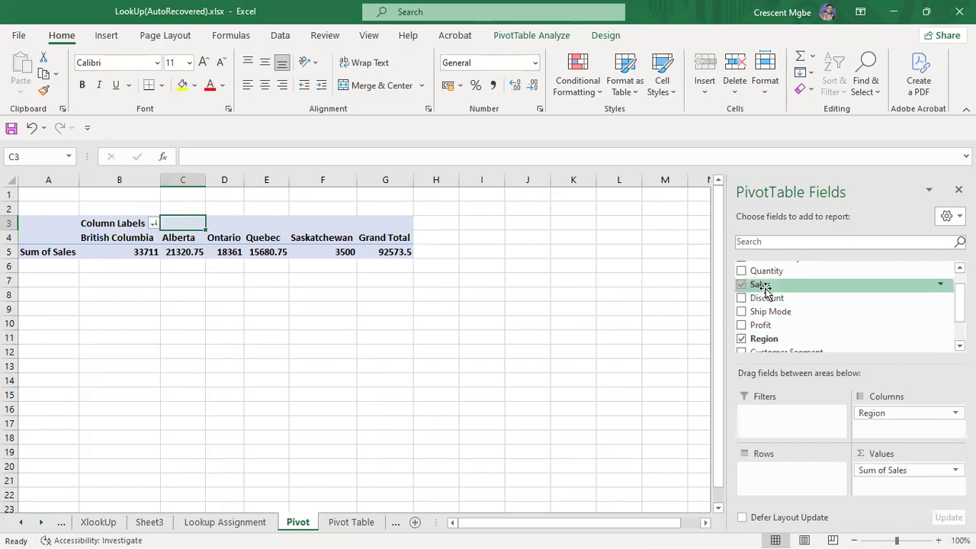
scroll(765, 291, "down", 1)
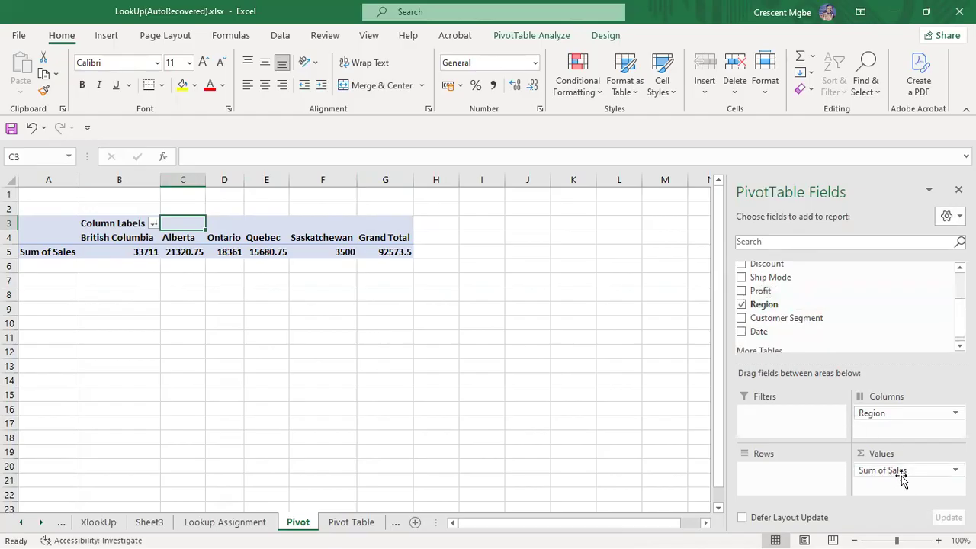
scroll(755, 291, "up", 1)
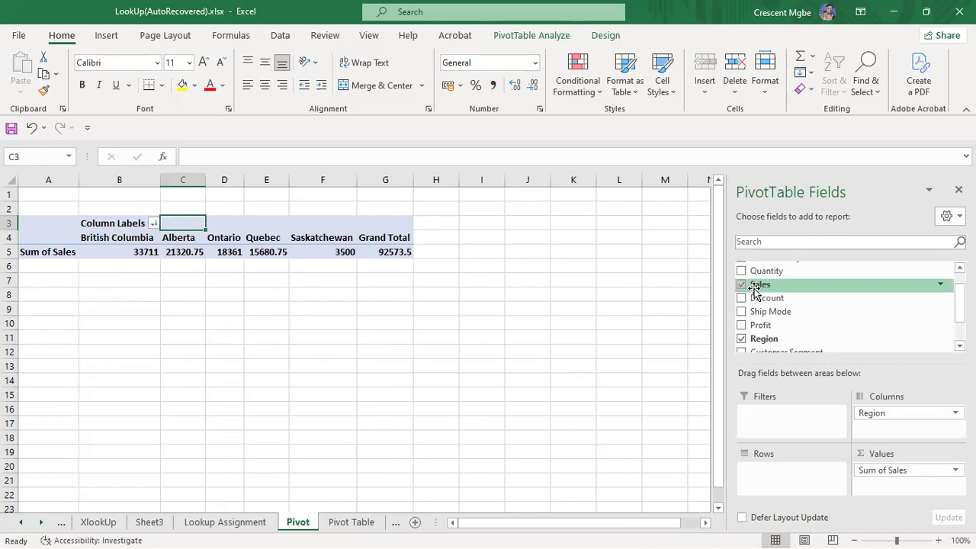
left_click(352, 522)
left_click(182, 188)
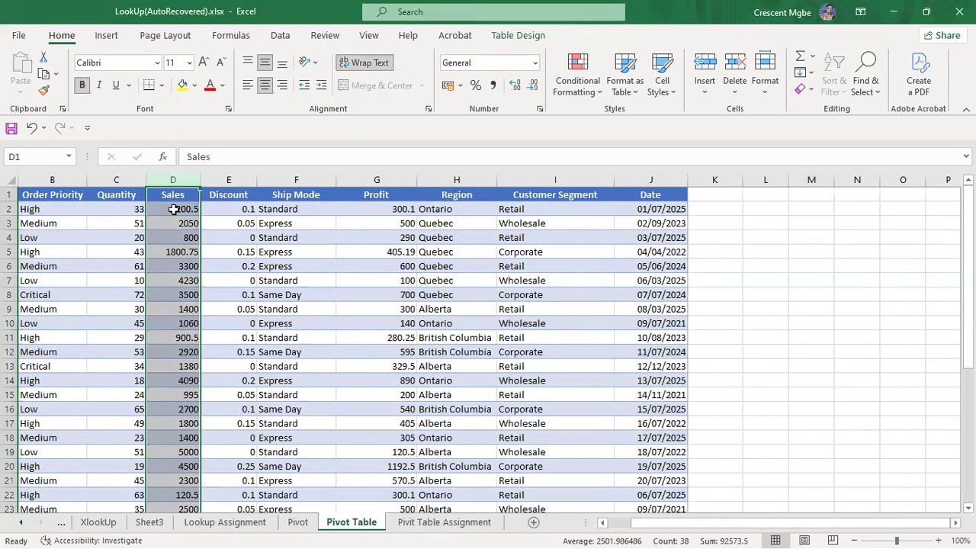
left_click(173, 209)
left_click(174, 224)
left_click(174, 266)
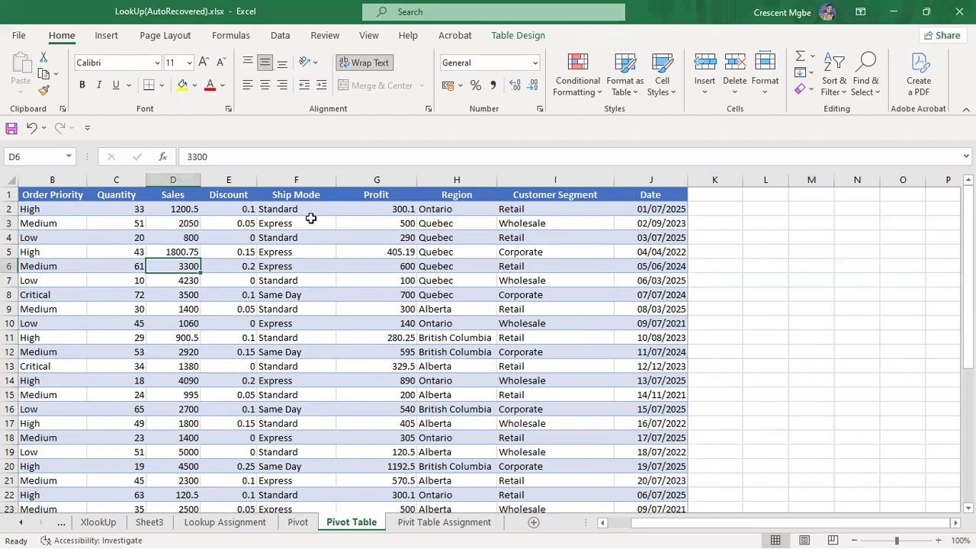
Step: Examine the Region column's entries in the source data, including Ontario, Quebec and Alberta
left_click(462, 186)
left_click(446, 211)
left_click(451, 221)
left_click(449, 237)
left_click(456, 267)
left_click(455, 307)
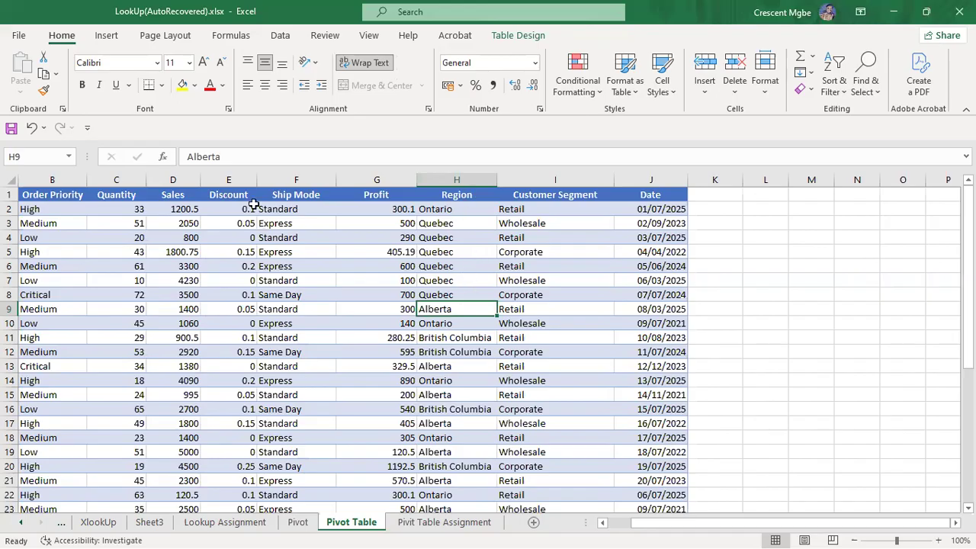
Step: Examine the numeric Discount, Sales, Quantity and Profit columns of the source data
left_click(231, 175)
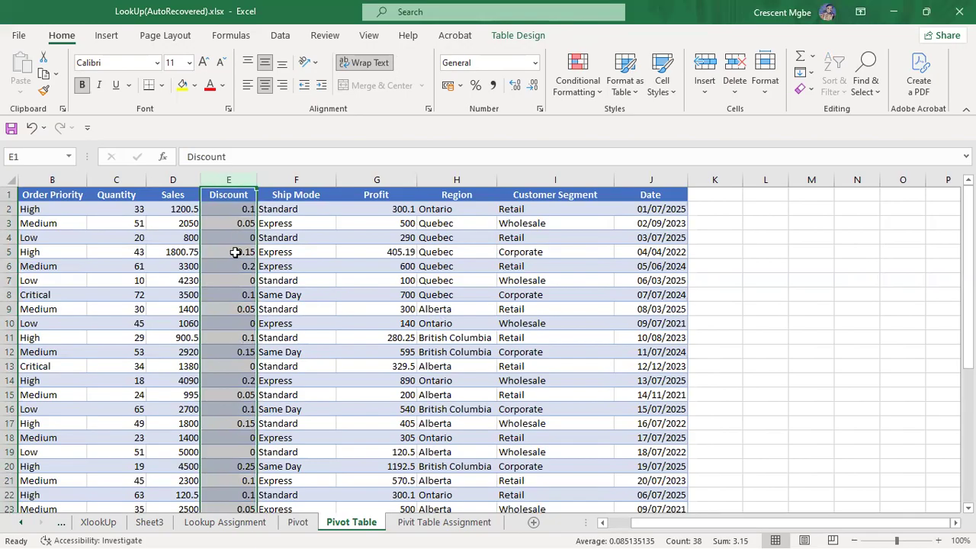
left_click(180, 178)
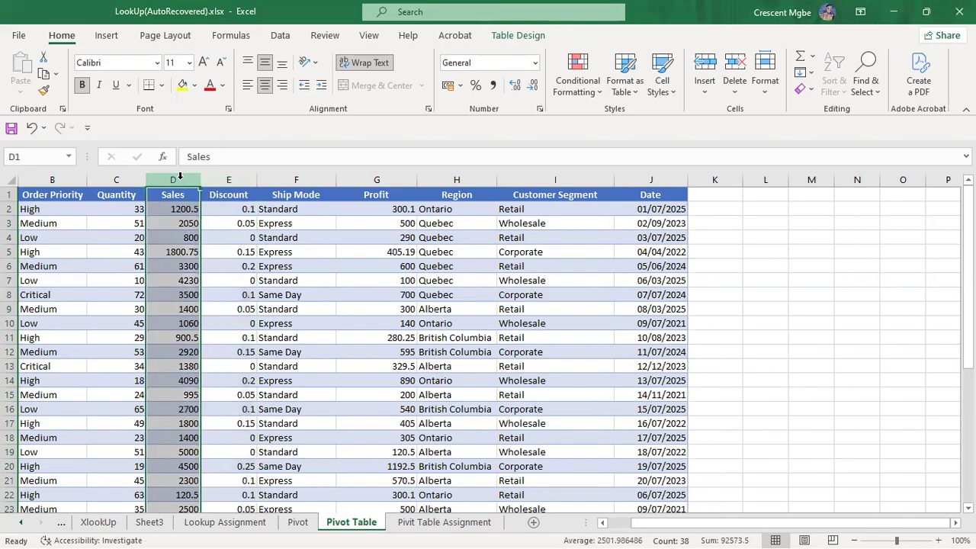
left_click(114, 178)
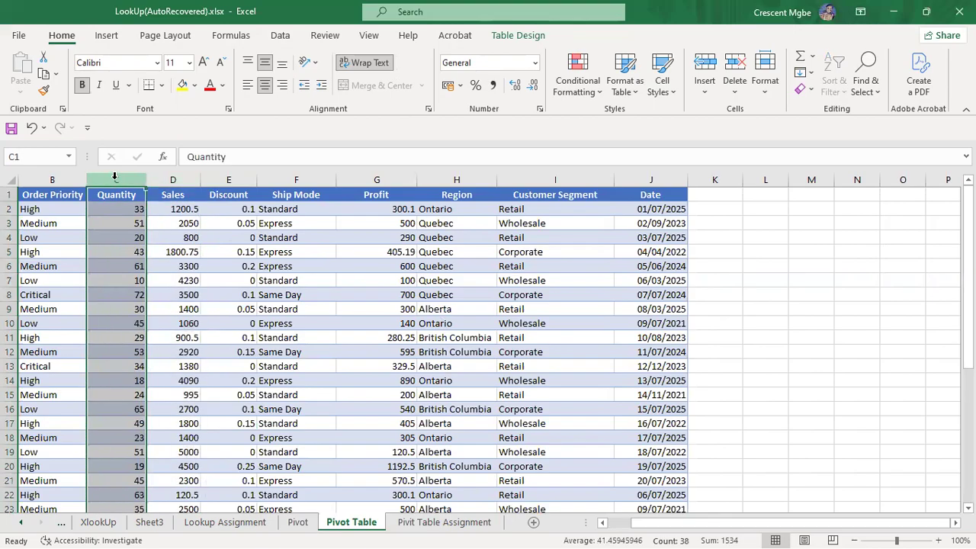
left_click(385, 178)
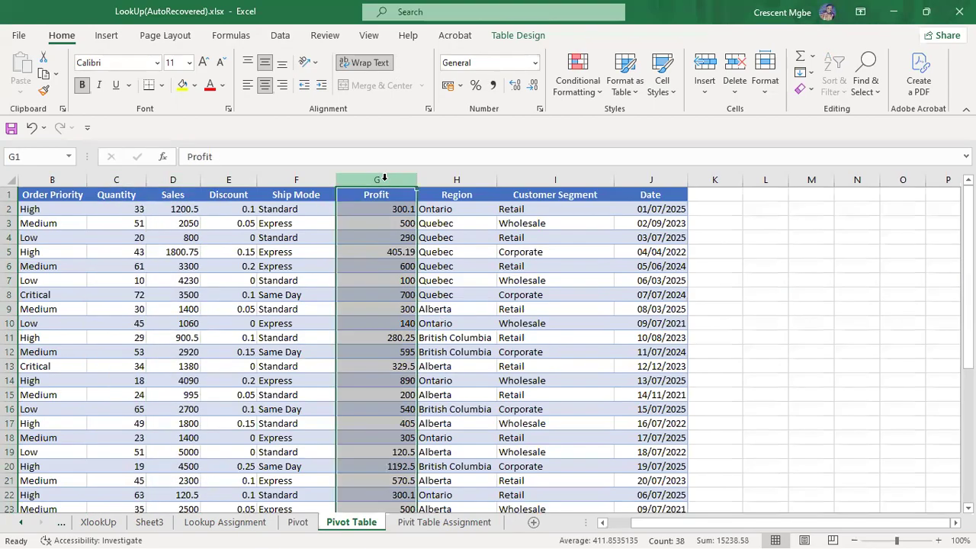
left_click(385, 211)
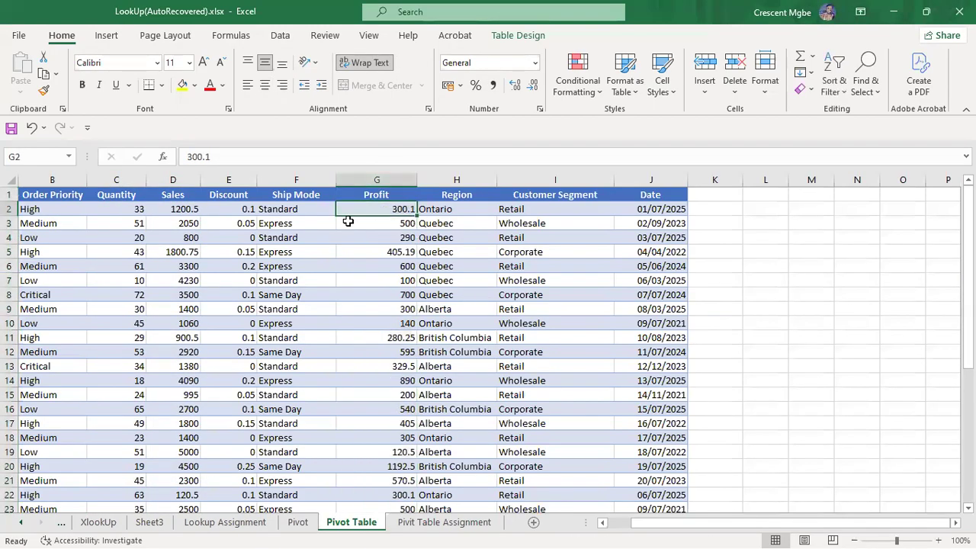
left_click(185, 227)
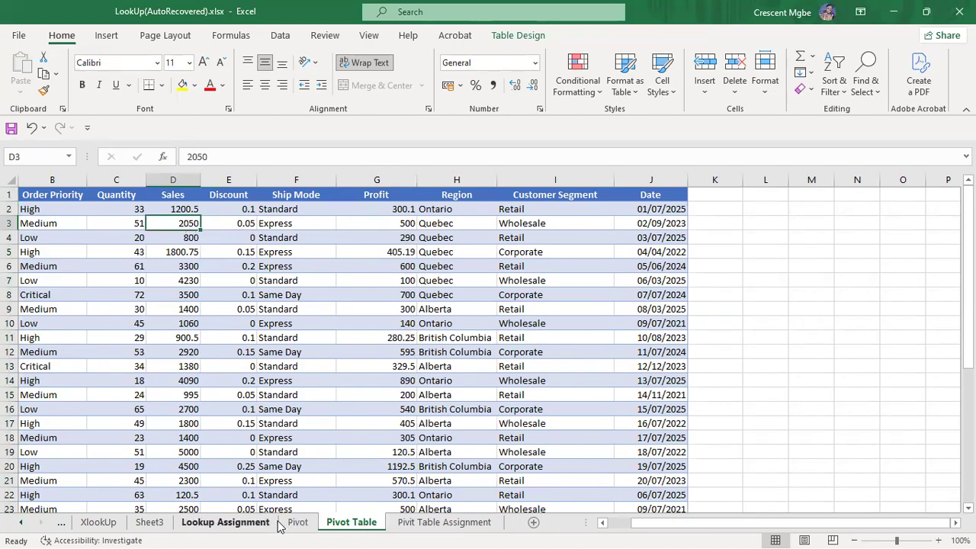
Step: Return to the Pivot sheet and move the Region field from the Columns area back to the Rows area
left_click(311, 526)
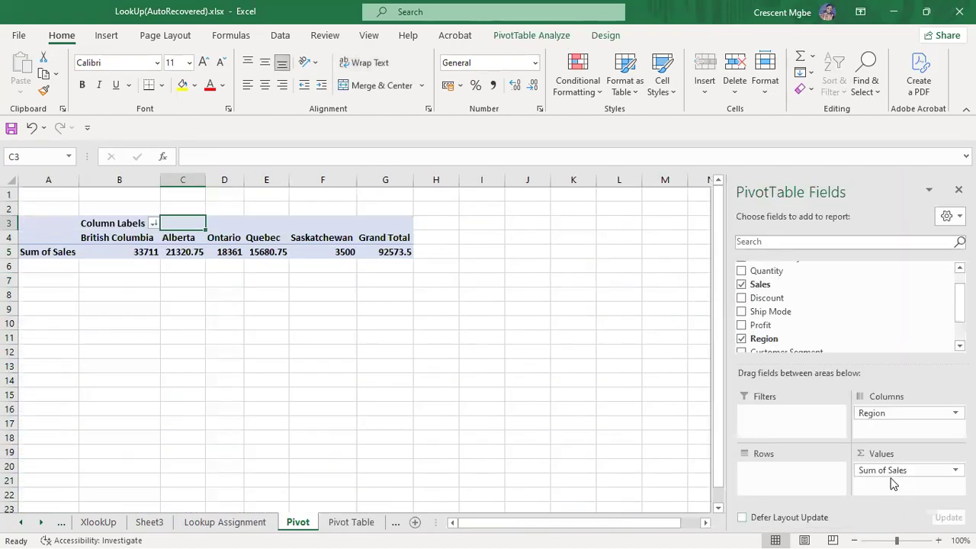
left_click_drag(888, 414, 790, 477)
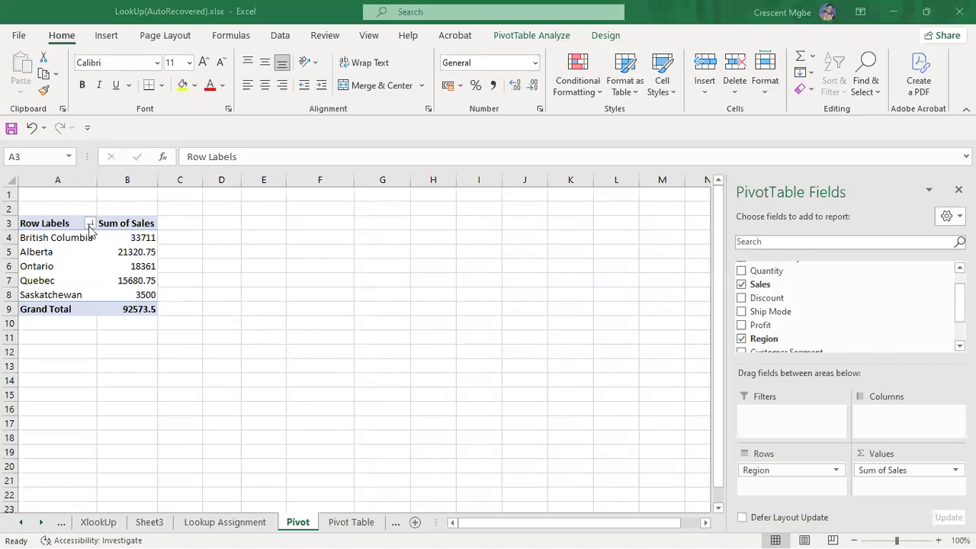
left_click(43, 223)
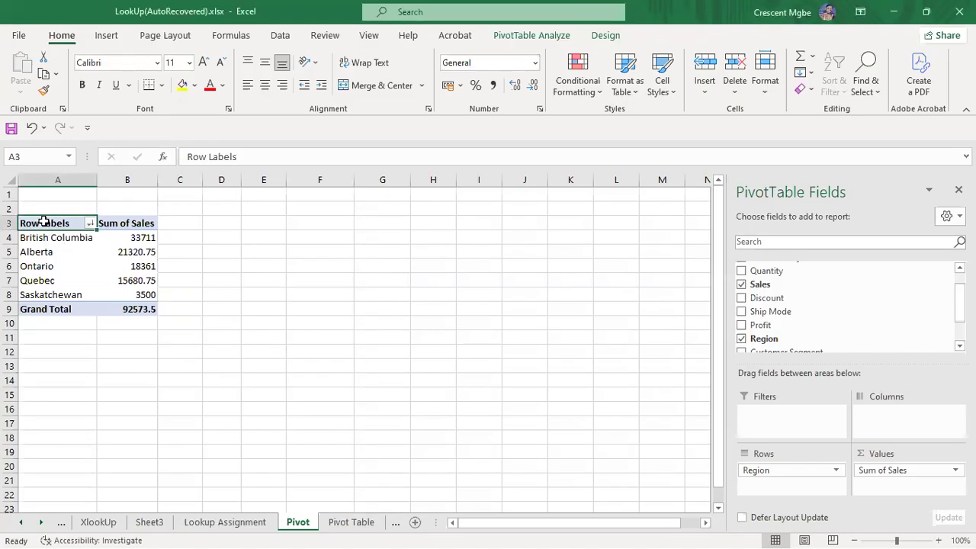
right_click(300, 526)
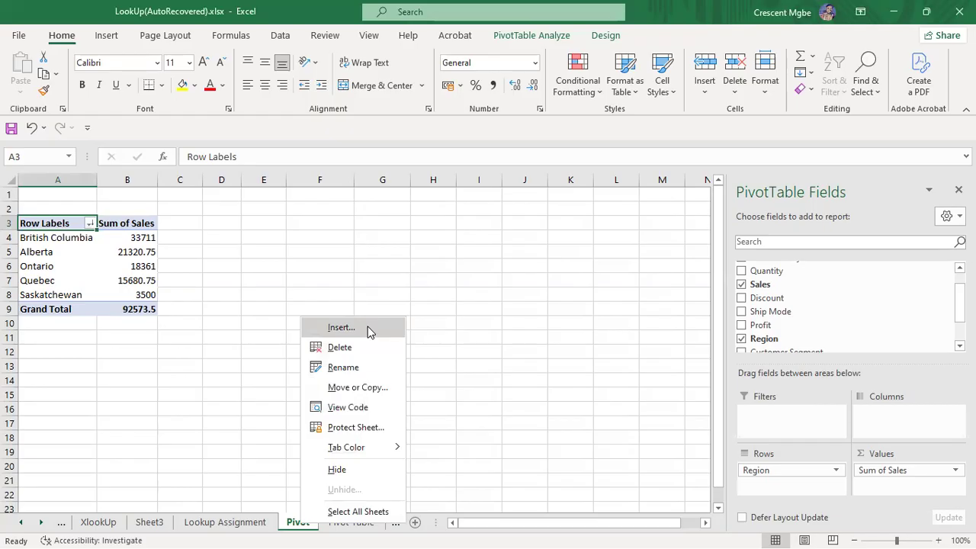
left_click(302, 528)
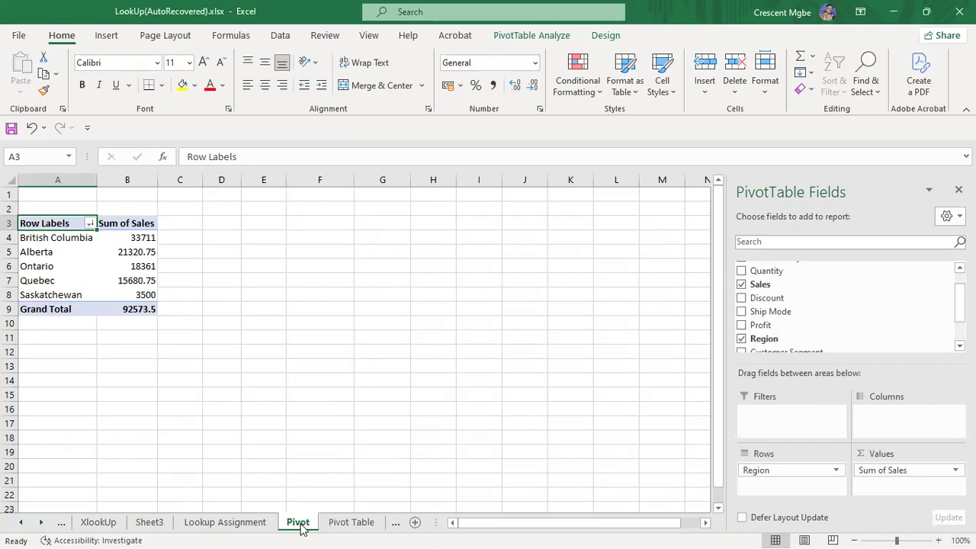
Step: Duplicate the region sales PivotTable from A3:B9 to cell E3 on the same sheet
left_click_drag(41, 220, 125, 306)
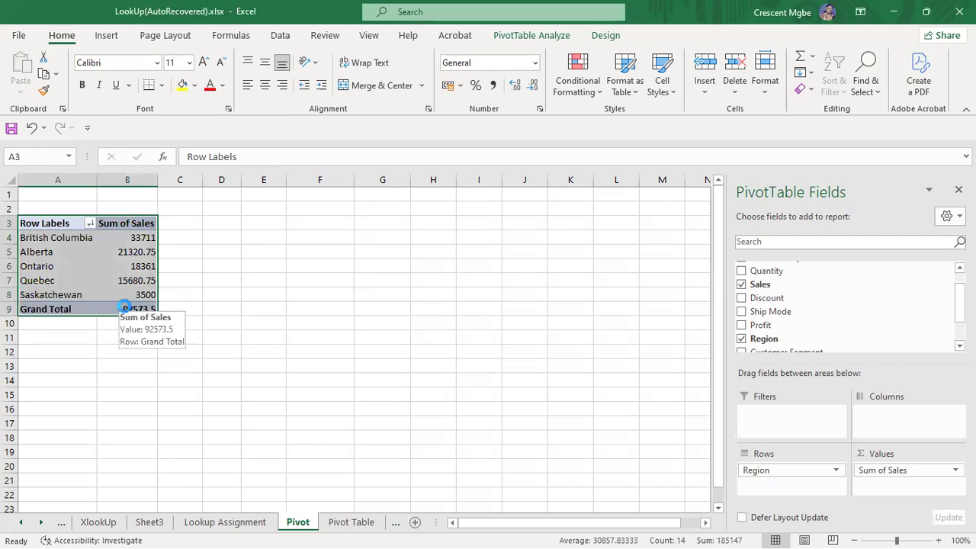
key("ctrl+c")
left_click(270, 221)
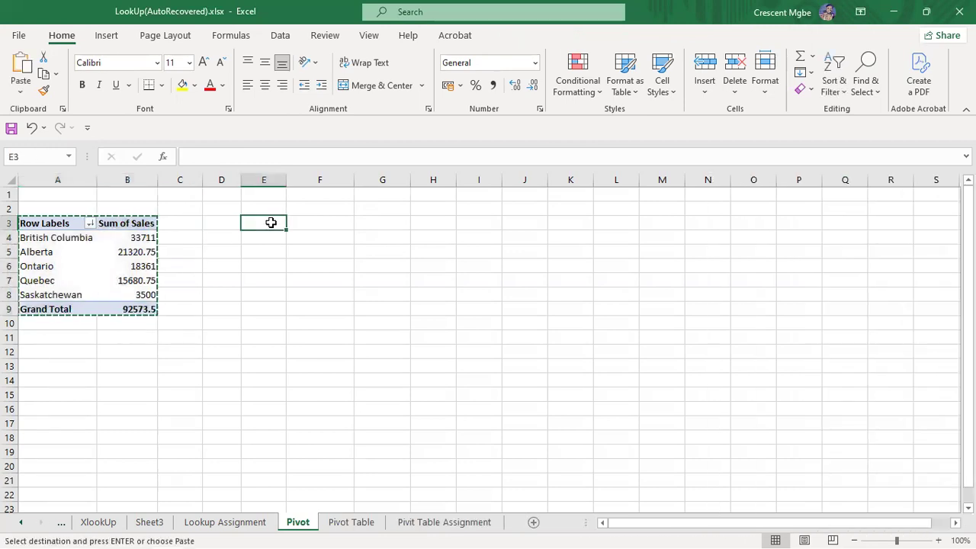
key("ctrl+v")
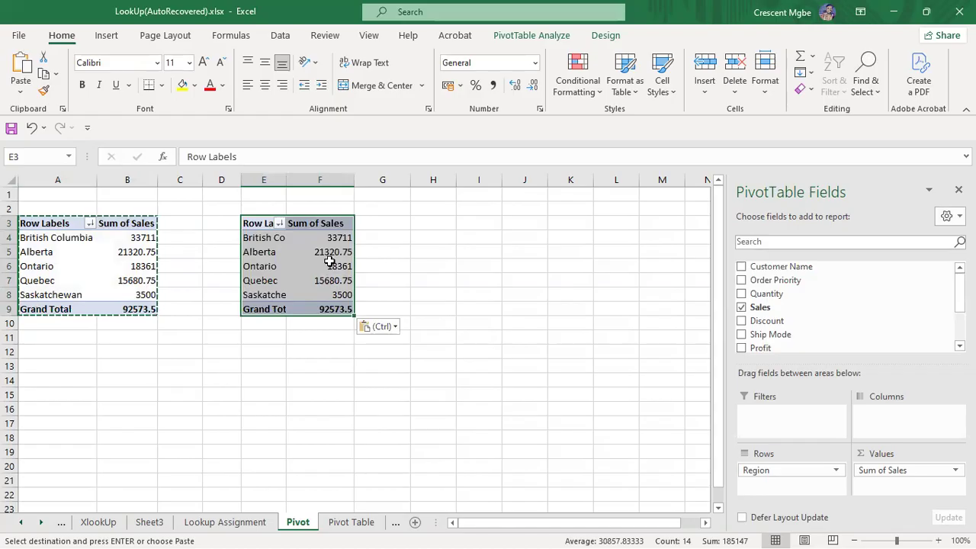
Step: Empty the copied PivotTable by removing Region from the Rows area and Sum of Sales from the Values area
left_click_drag(827, 469, 798, 324)
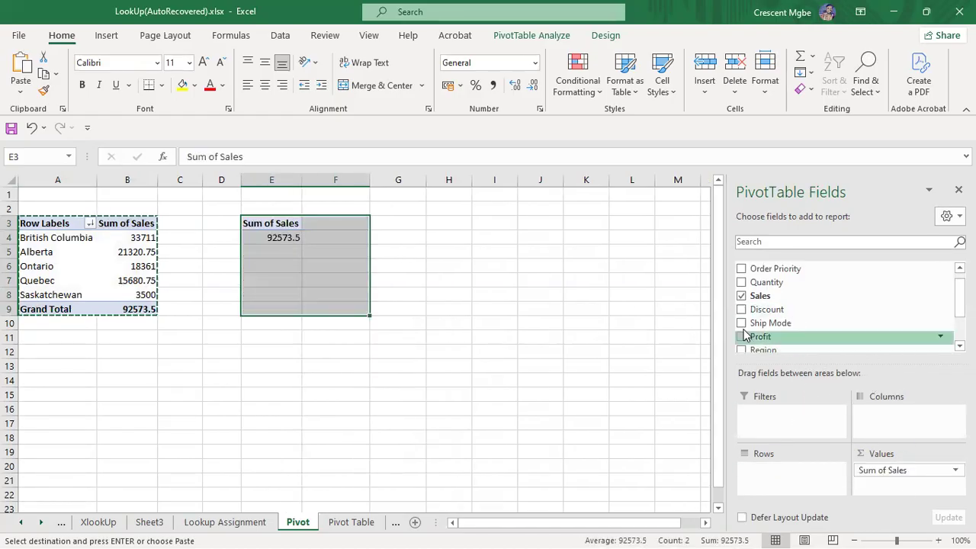
left_click_drag(885, 471, 812, 294)
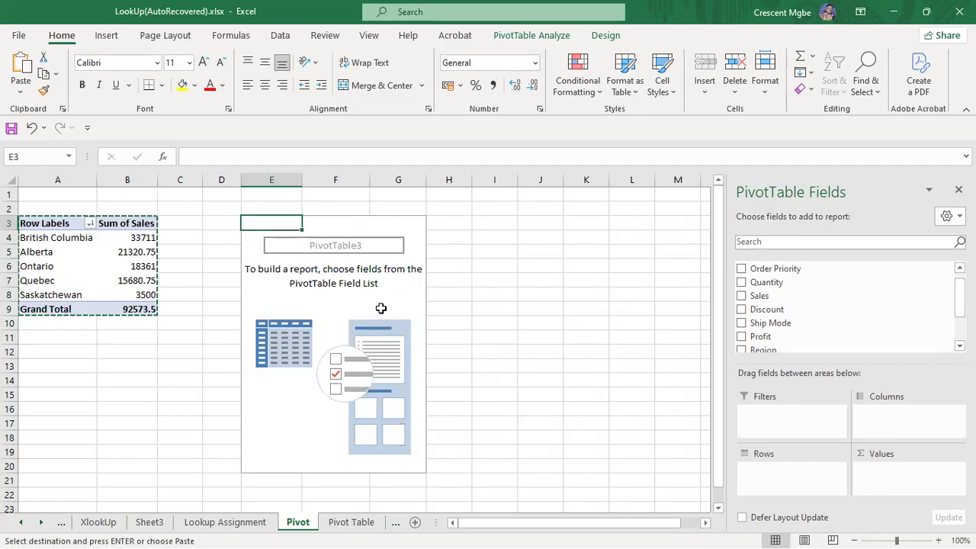
scroll(788, 301, "up", 1)
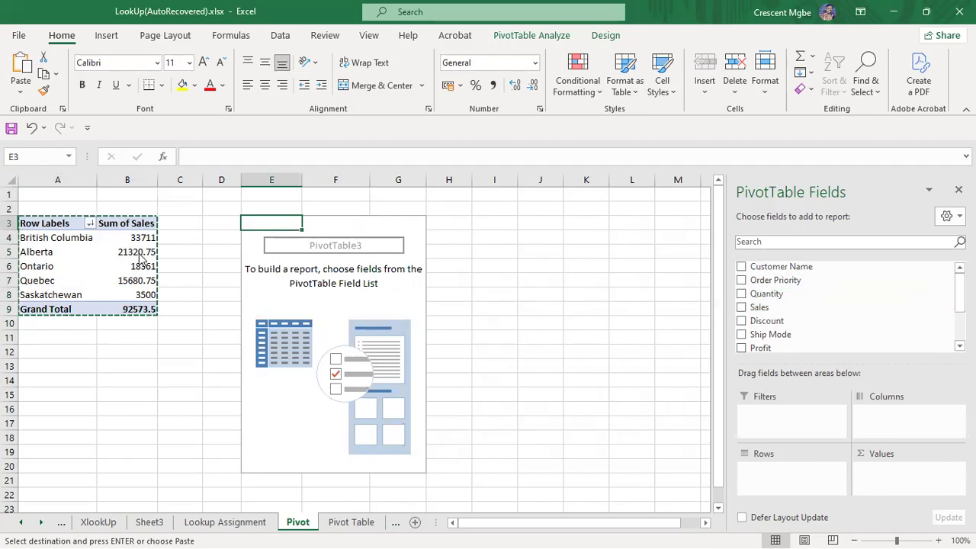
left_click(374, 237)
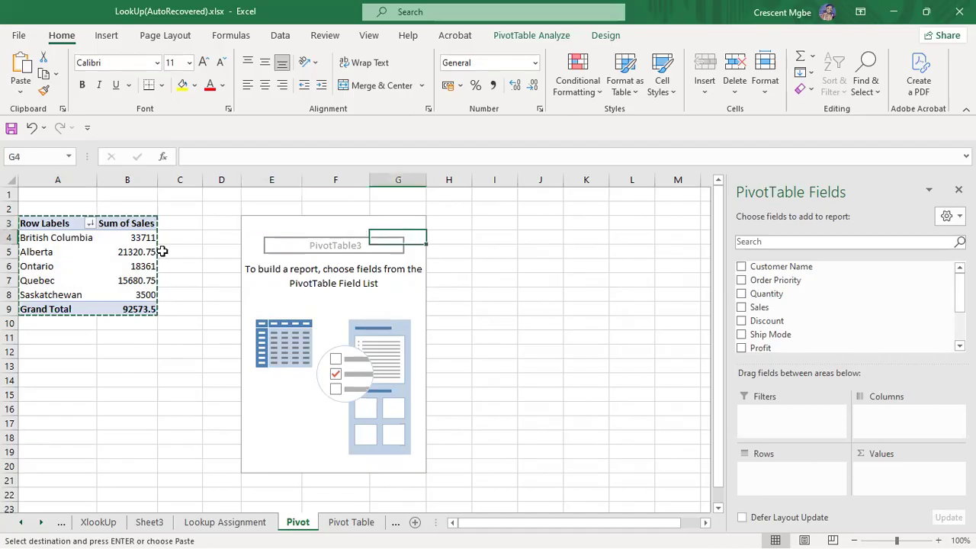
double_click(191, 225)
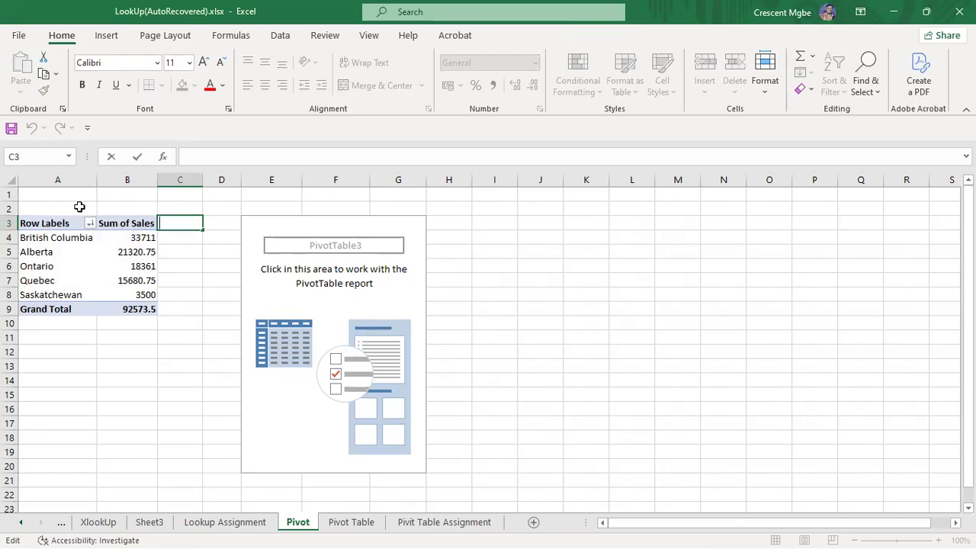
left_click(80, 207)
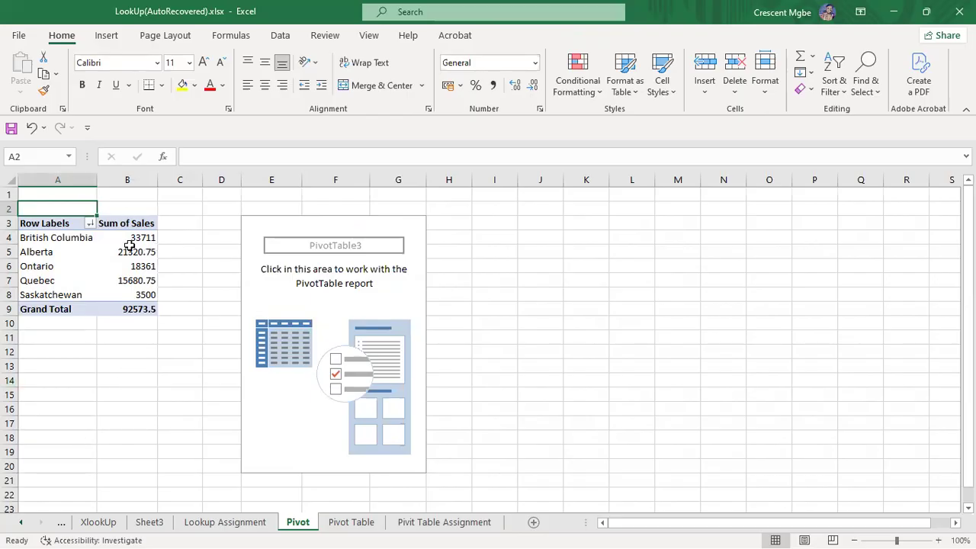
Step: Look over the fields available for the empty PivotTable, from Customer Name down to Date
left_click(374, 225)
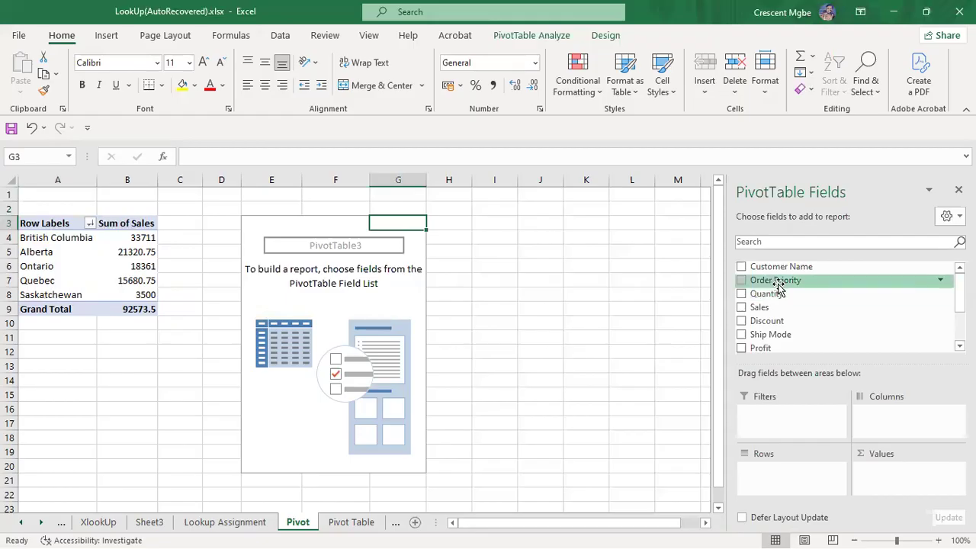
scroll(778, 285, "down", 3)
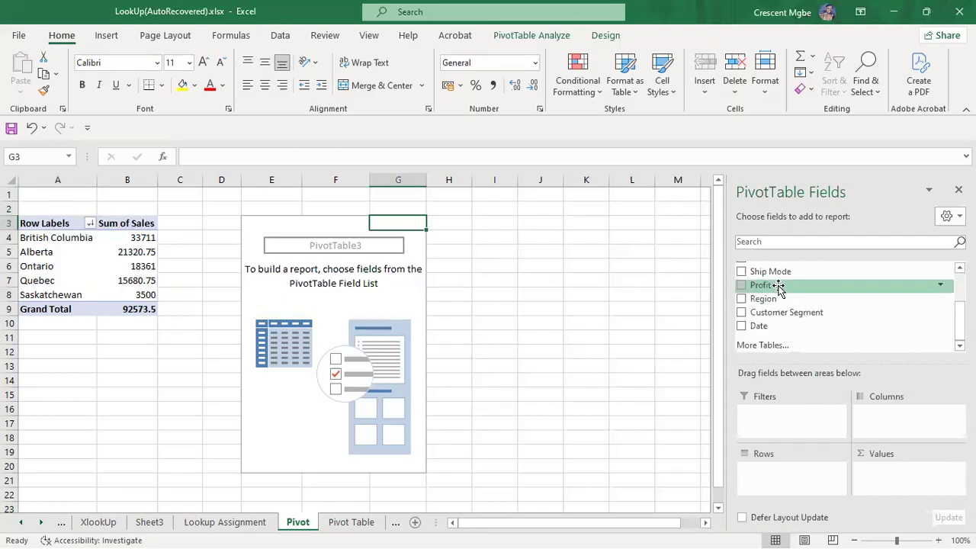
scroll(778, 287, "up", 3)
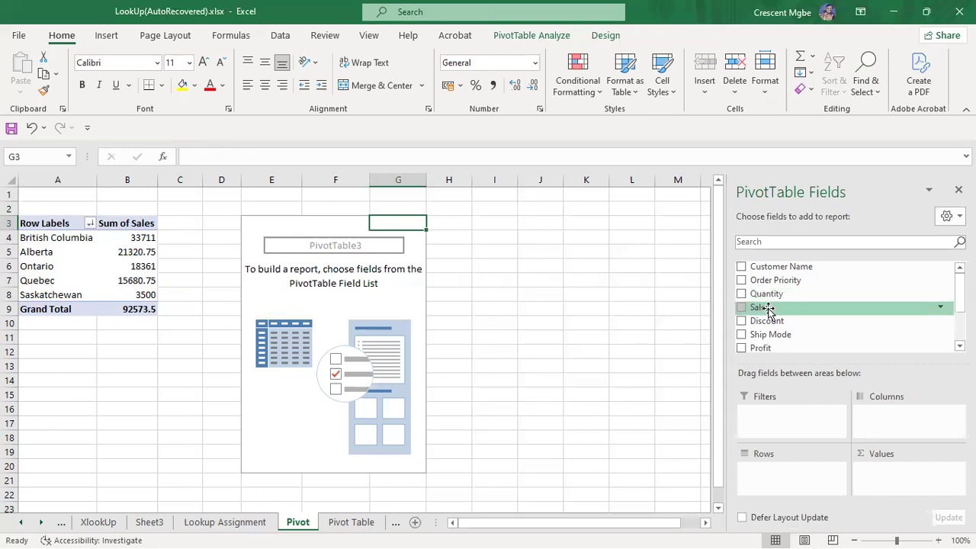
left_click(325, 225)
left_click(261, 225)
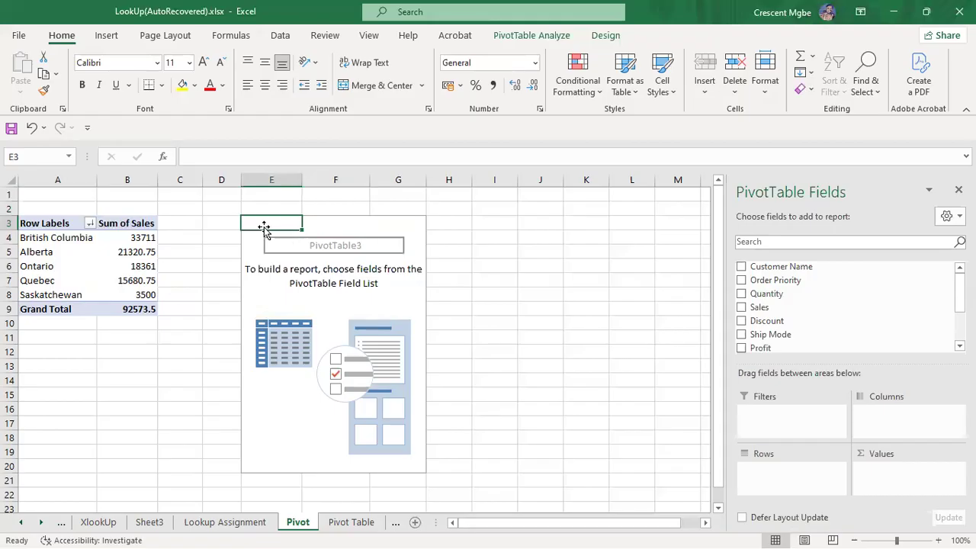
left_click(409, 227)
left_click(337, 224)
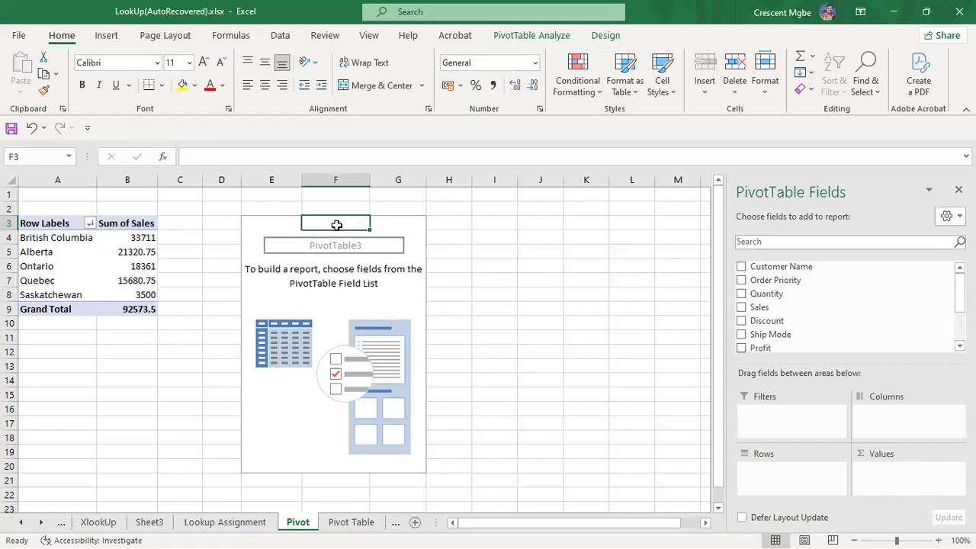
left_click(268, 224)
left_click(320, 223)
left_click(399, 225)
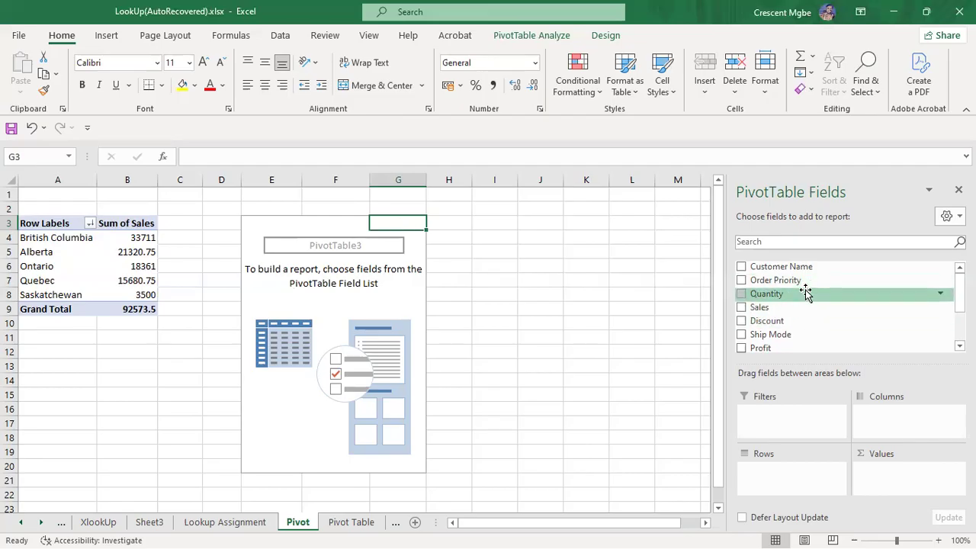
scroll(806, 295, "down", 2)
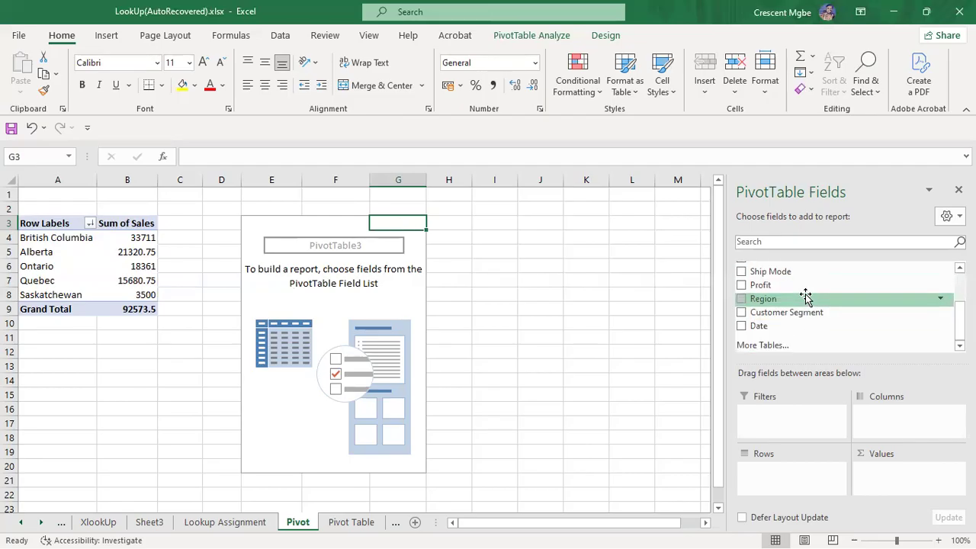
scroll(802, 298, "up", 2)
scroll(806, 305, "down", 2)
scroll(806, 304, "up", 2)
scroll(805, 305, "down", 2)
scroll(805, 305, "up", 2)
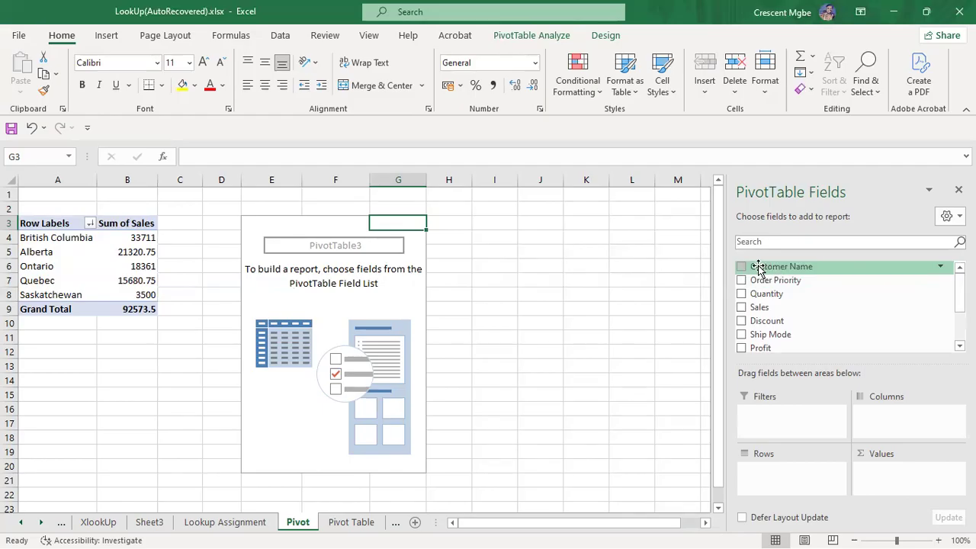
mouse_move(759, 268)
left_mouse_down()
mouse_move(773, 277)
mouse_move(758, 266)
left_mouse_up()
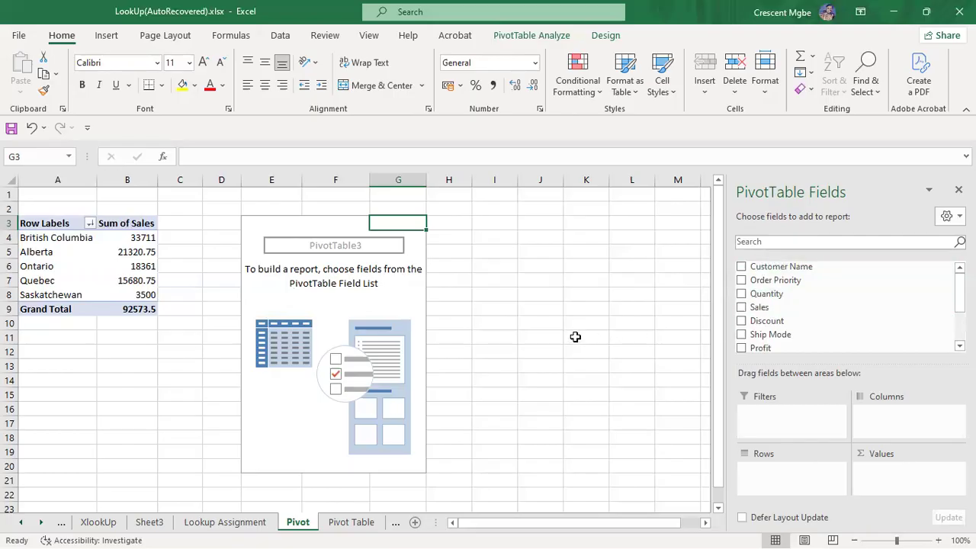
Step: Add the Customer Name field to the Rows area of the empty PivotTable at E3
left_click(323, 221)
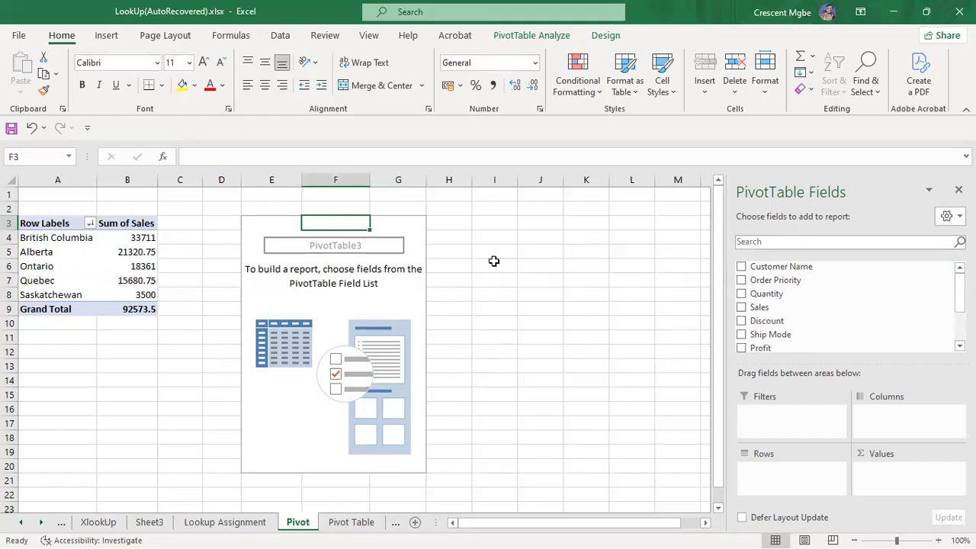
left_click_drag(783, 266, 760, 475)
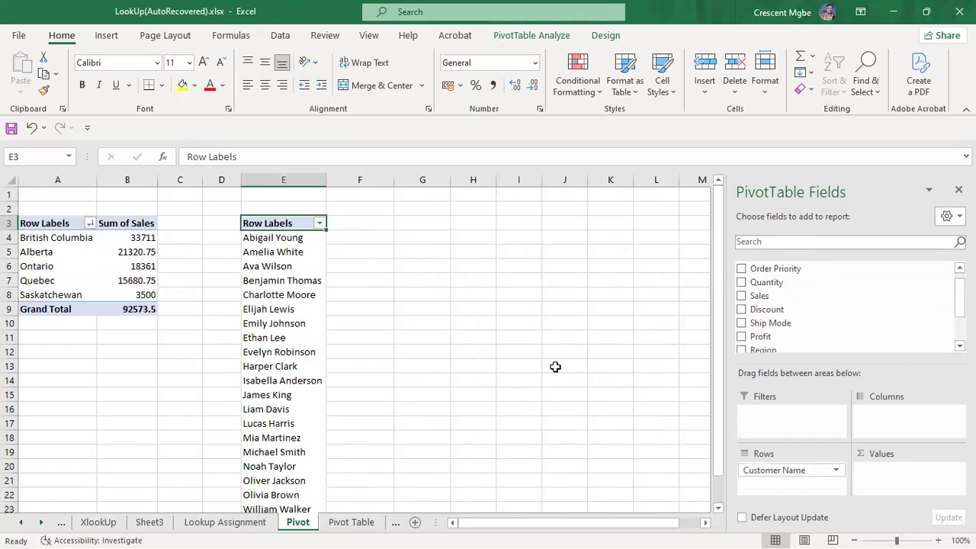
scroll(308, 280, "down", 3)
scroll(306, 279, "up", 3)
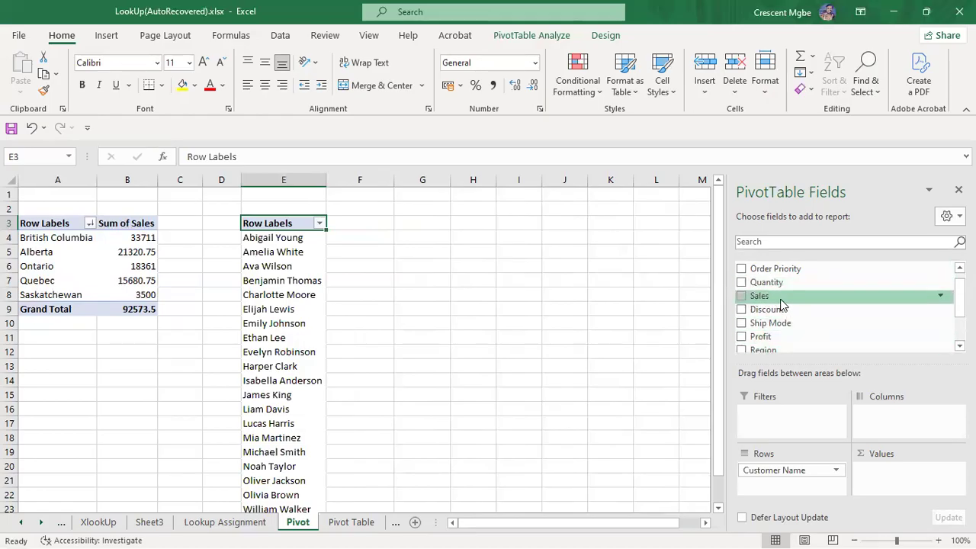
Step: Add the Quantity field to the Values area of the customer PivotTable to total the quantity per customer
left_click_drag(778, 305, 789, 283)
scroll(810, 299, "down", 2)
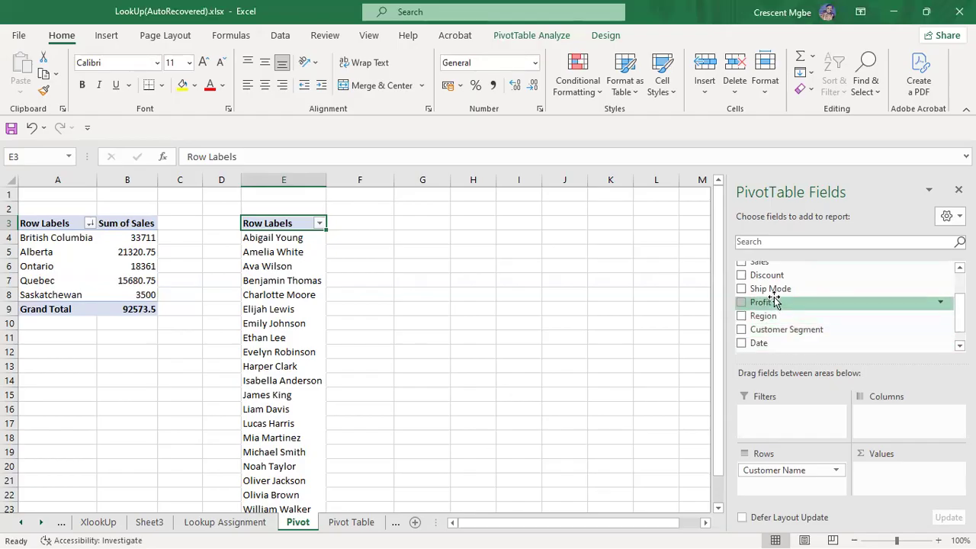
scroll(788, 309, "up", 2)
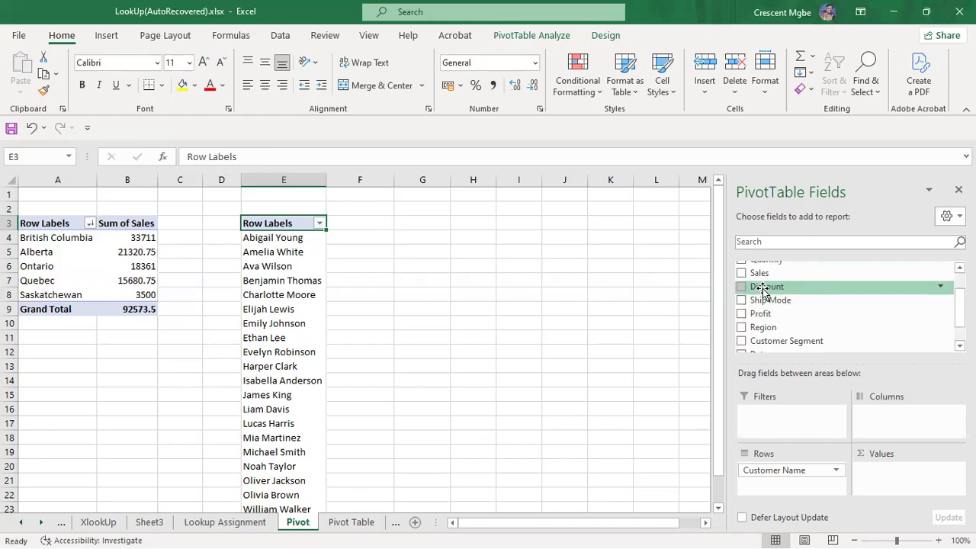
scroll(762, 282, "up", 1)
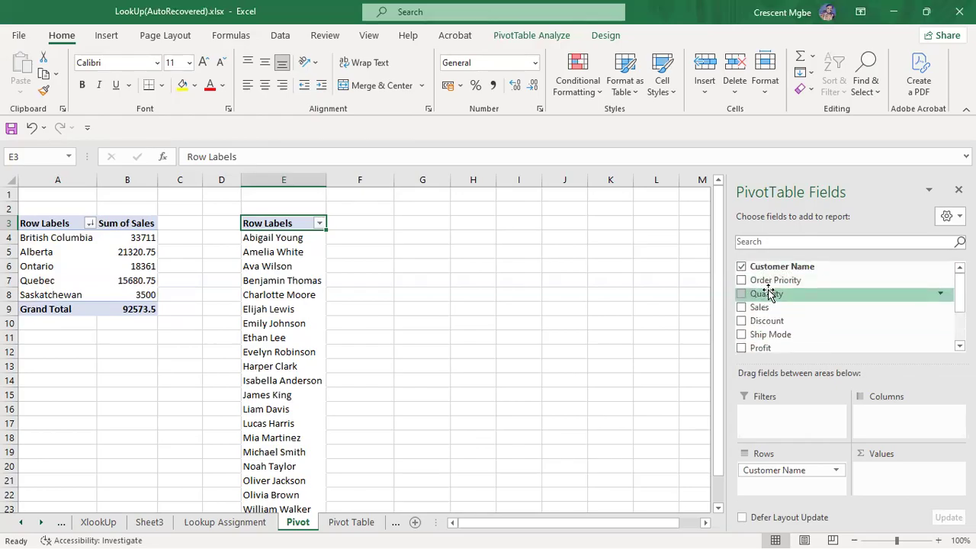
left_click_drag(768, 294, 892, 475)
scroll(393, 308, "down", 2)
scroll(394, 308, "down", 2)
scroll(392, 307, "up", 4)
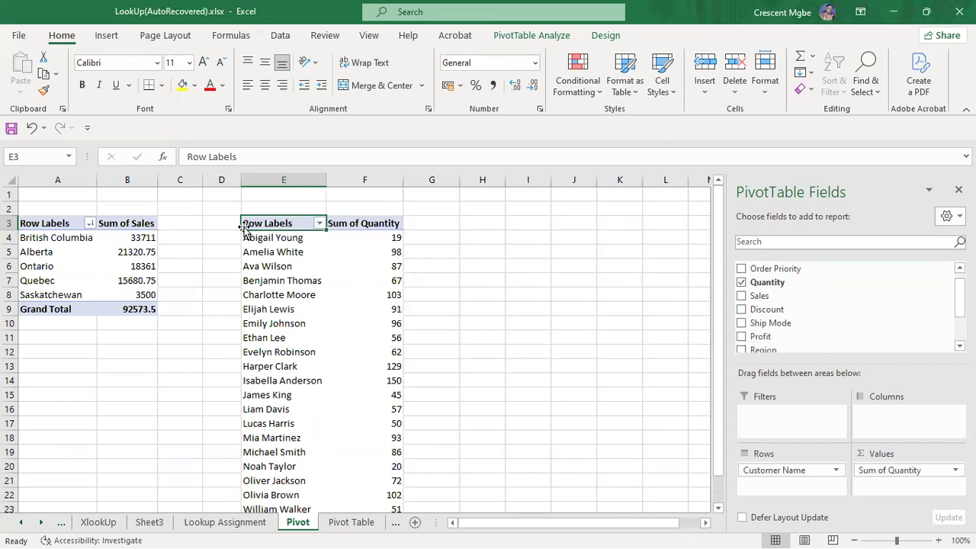
Step: Examine the customer row labels' sort and filter options, including the value filters, and leave them unapplied
left_click(319, 223)
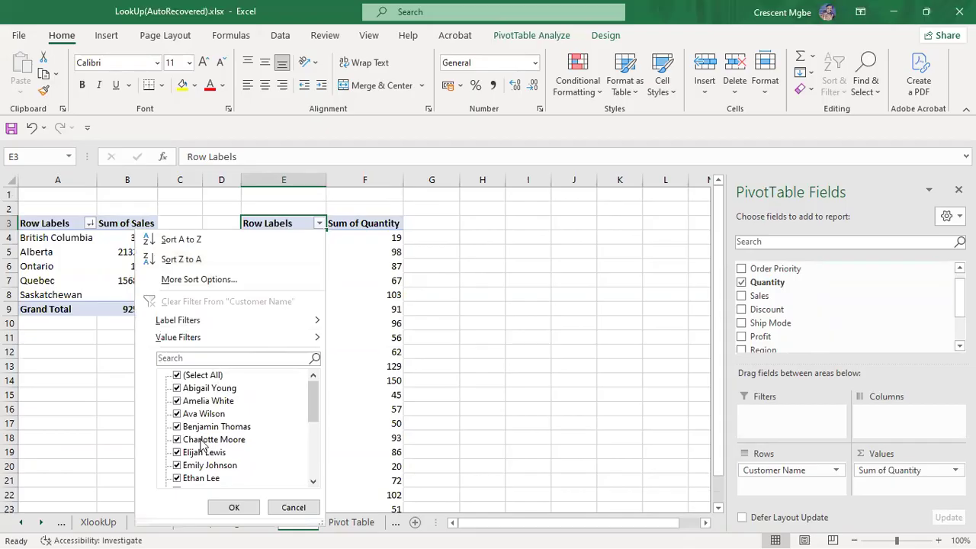
scroll(199, 450, "down", 4)
scroll(197, 433, "up", 4)
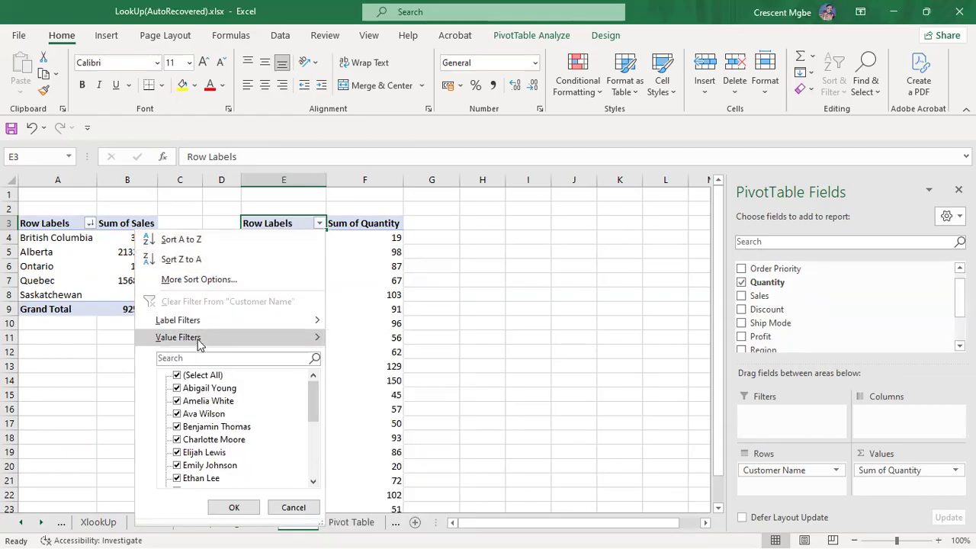
mouse_move(198, 341)
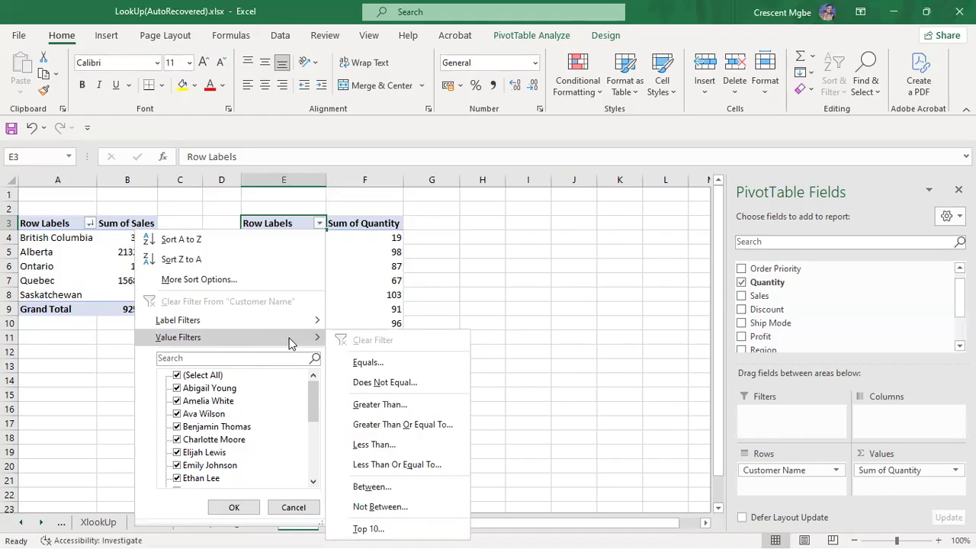
left_click(474, 241)
left_click(474, 241)
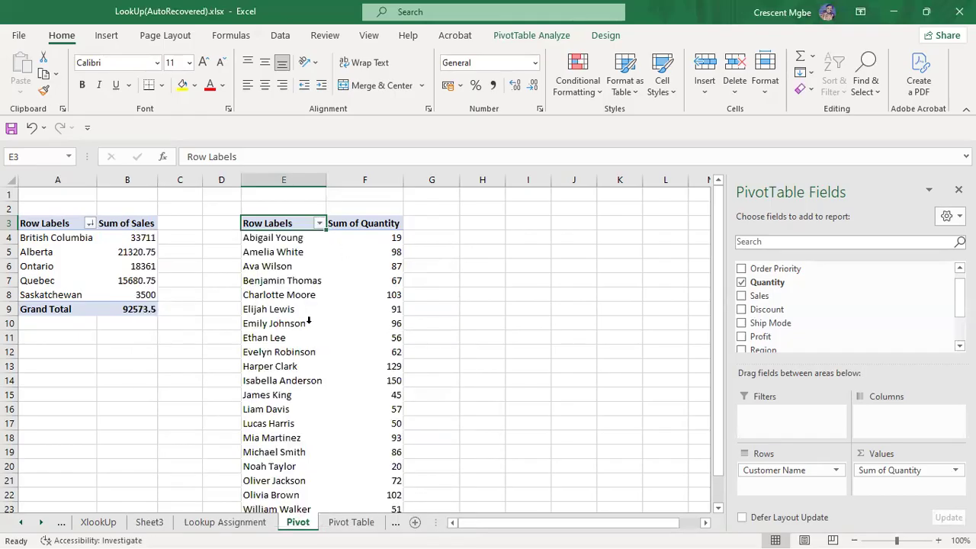
Step: Review the quantities per customer and inspect the Summarize Values By and Show Values As options for Sum of Quantity
scroll(346, 284, "down", 2)
scroll(343, 292, "up", 2)
scroll(370, 271, "down", 4)
scroll(365, 282, "up", 4)
mouse_move(394, 396)
right_click(364, 224)
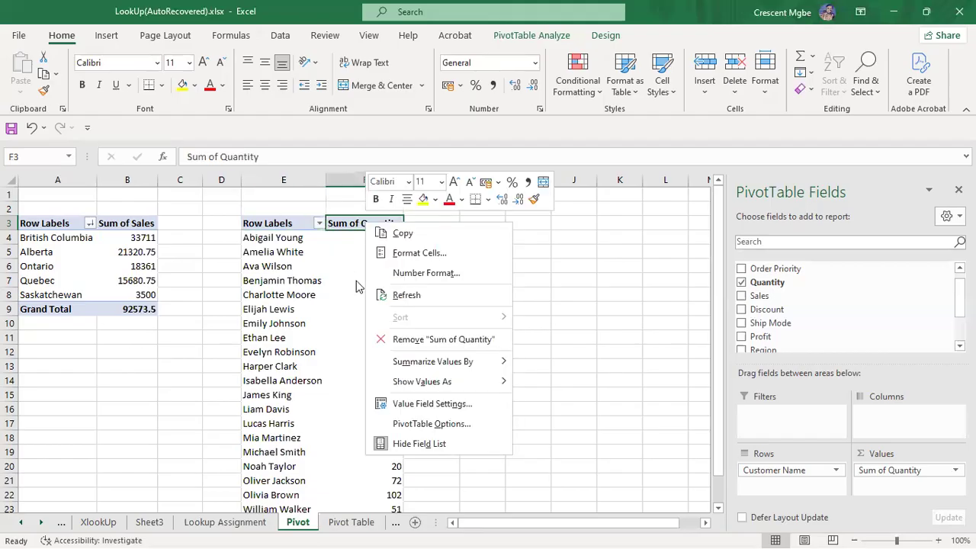
mouse_move(469, 365)
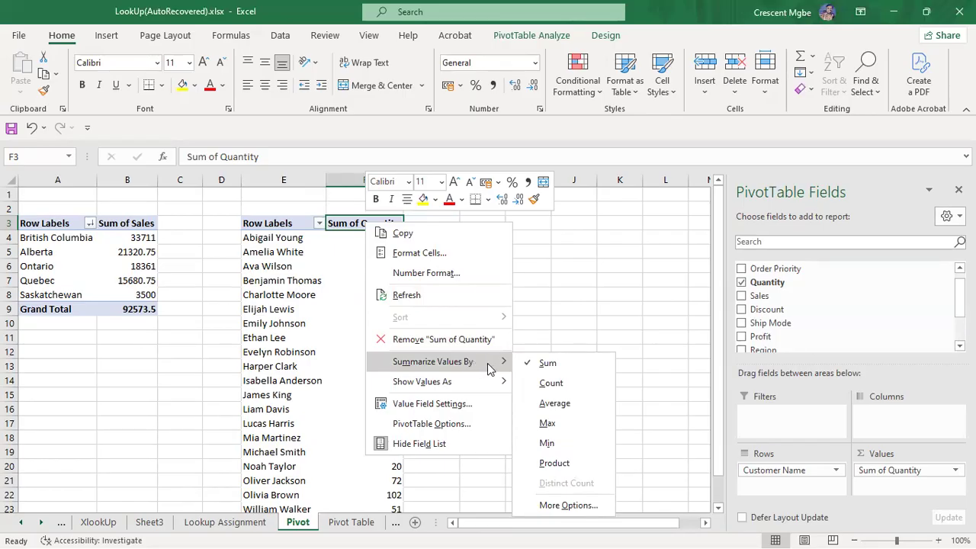
mouse_move(471, 385)
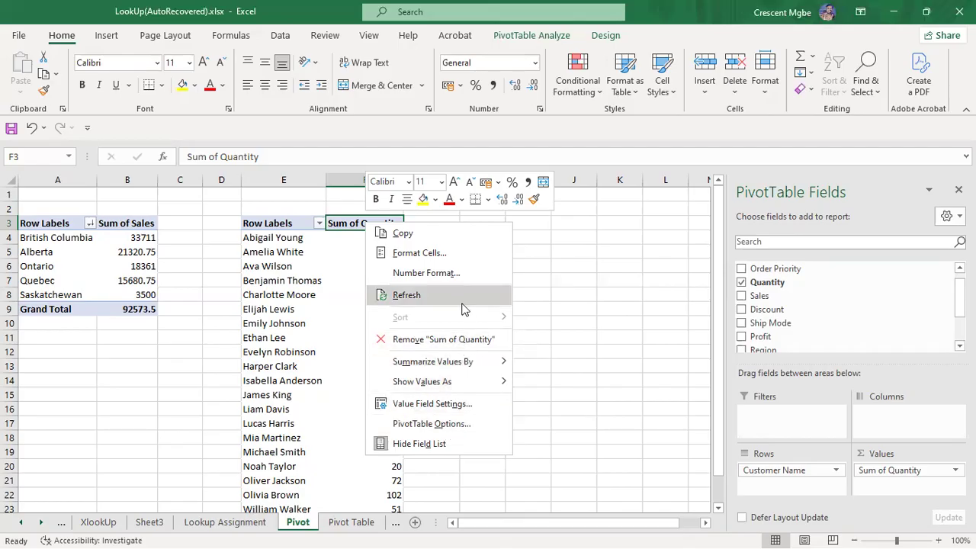
left_click(333, 278)
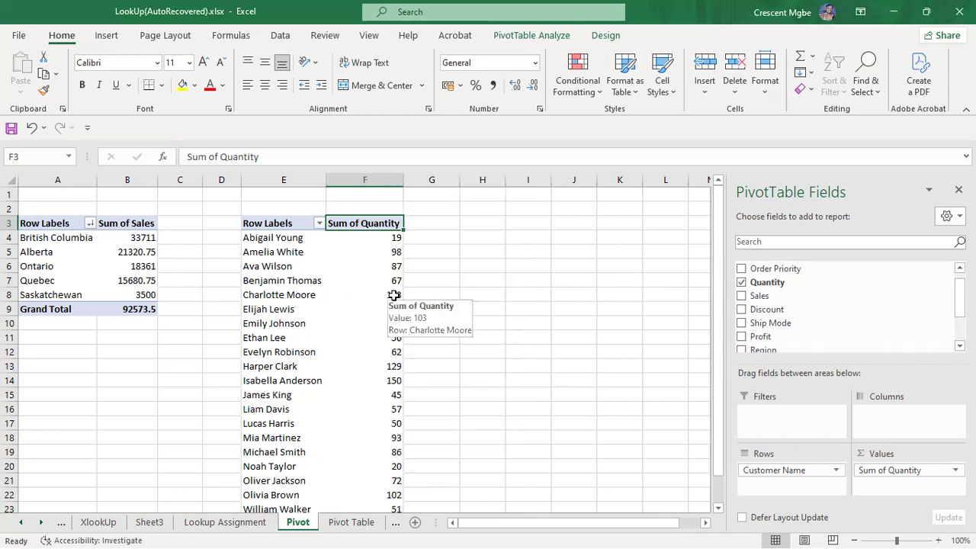
Step: Sort the customer PivotTable by Sum of Quantity from largest to smallest
key("Down")
key("Down")
key("Down")
key("Down")
key("Down")
right_click(393, 295)
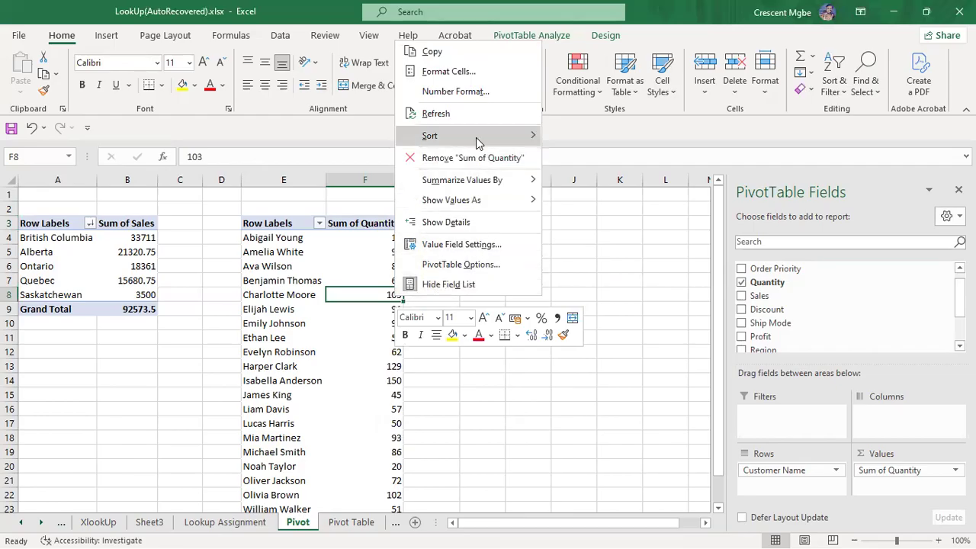
mouse_move(478, 142)
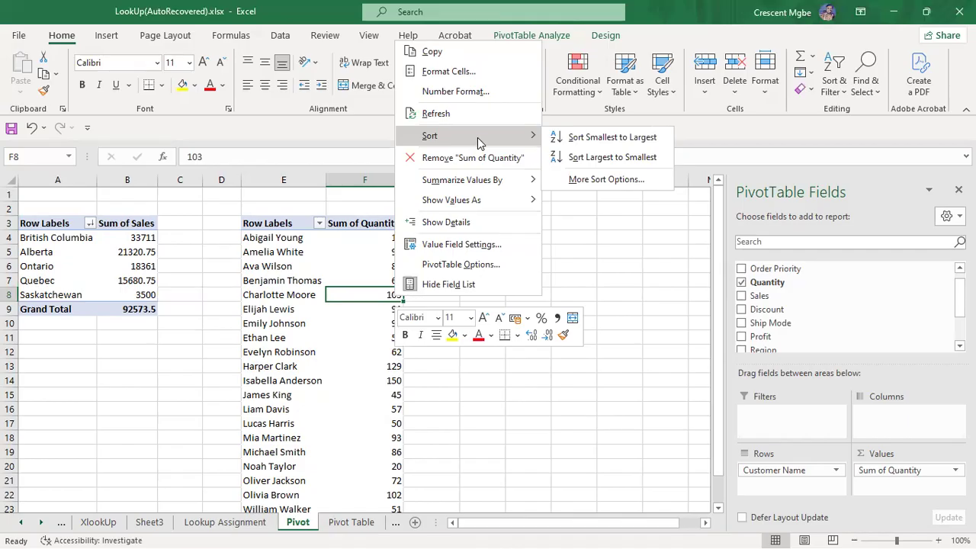
mouse_move(509, 188)
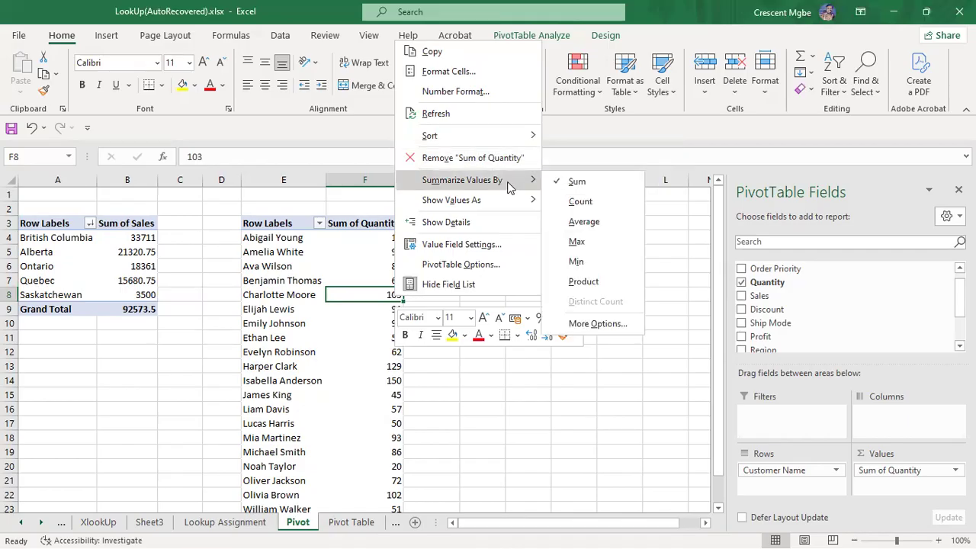
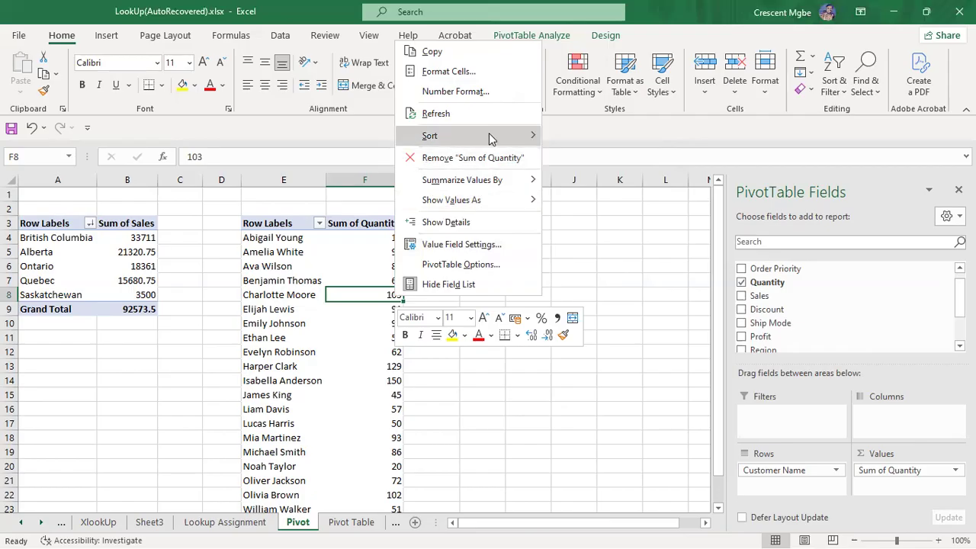
mouse_move(507, 139)
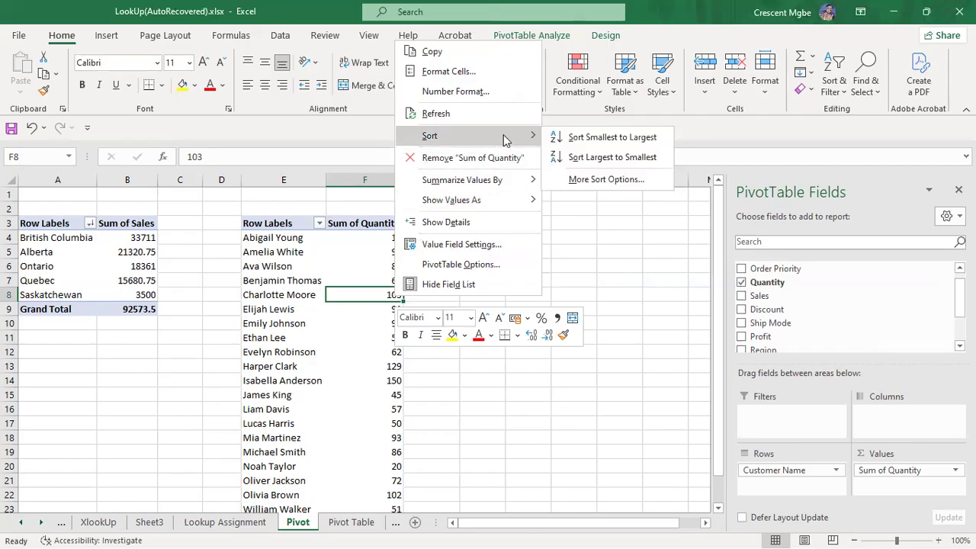
left_click(609, 181)
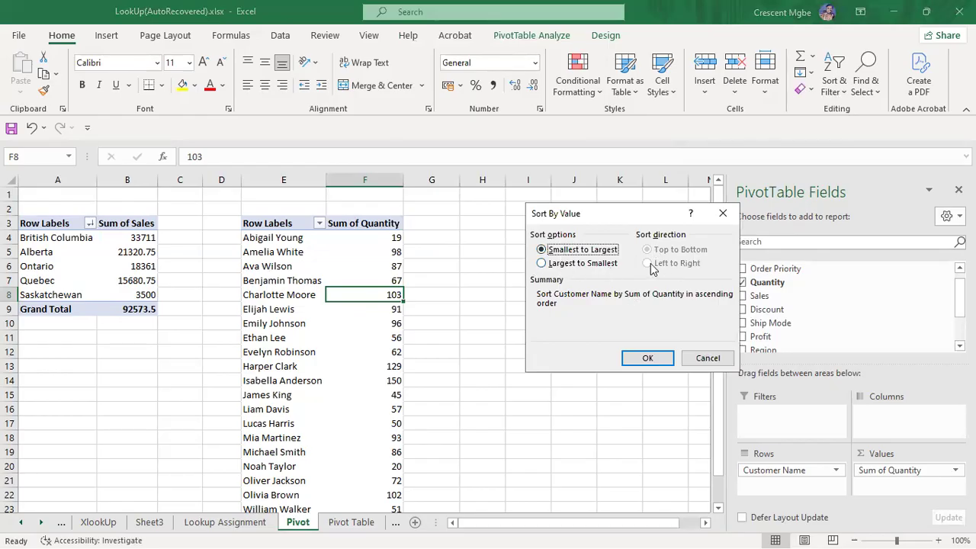
left_click(542, 264)
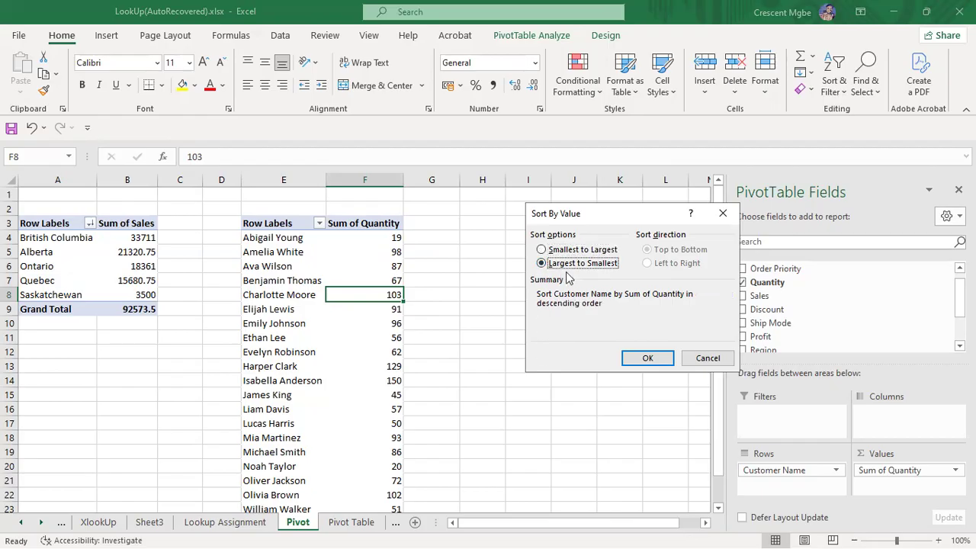
left_click(648, 357)
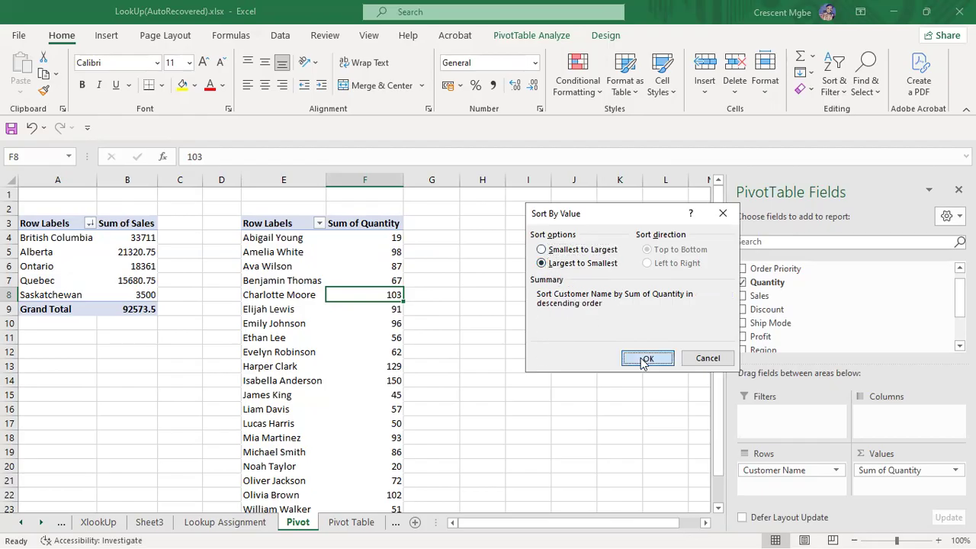
left_click(494, 378)
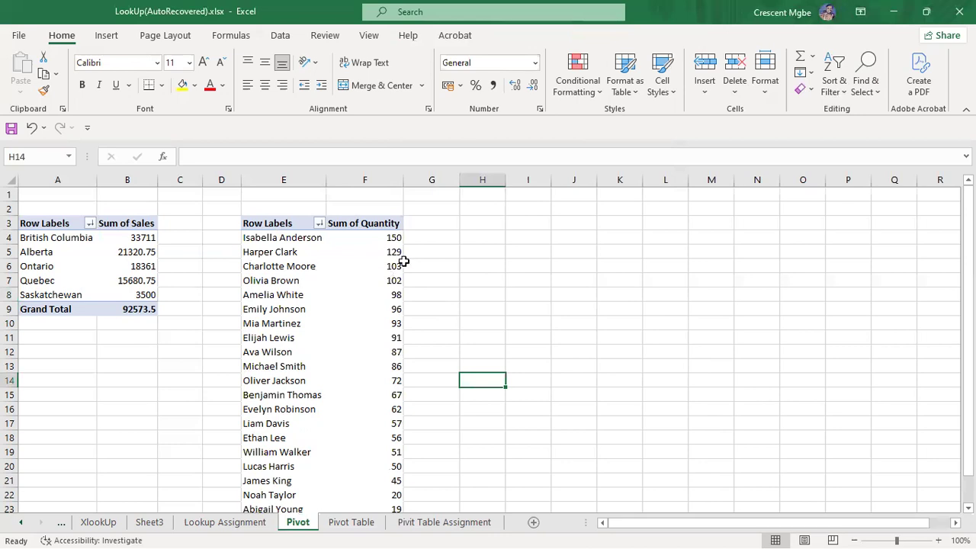
Step: Remove the Grand Total row from the customer quantity PivotTable
scroll(389, 297, "down", 5)
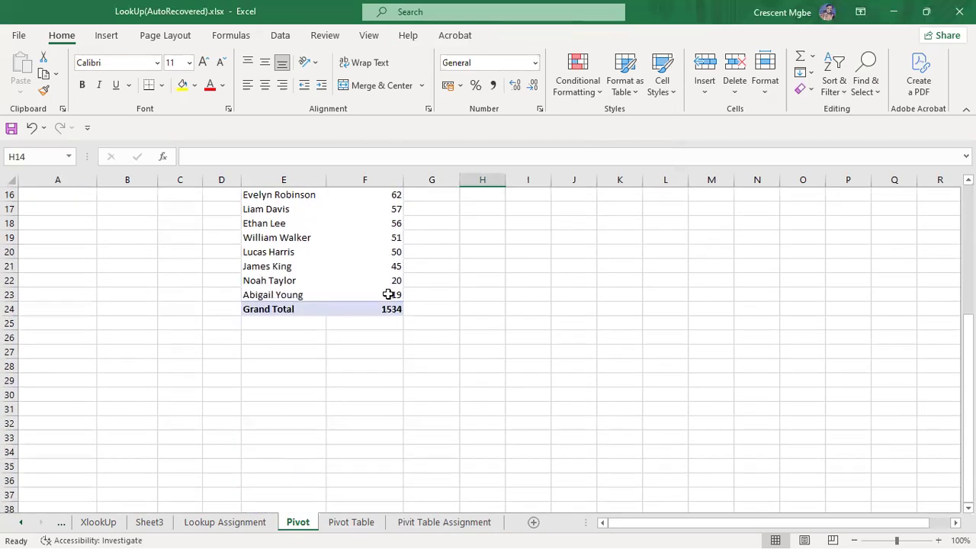
scroll(388, 295, "up", 4)
scroll(359, 290, "down", 2)
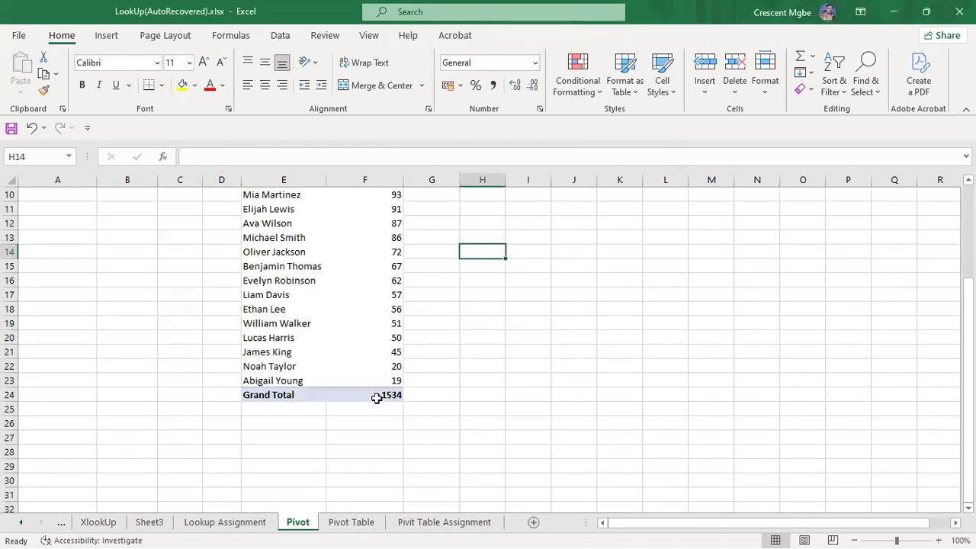
left_click(365, 395)
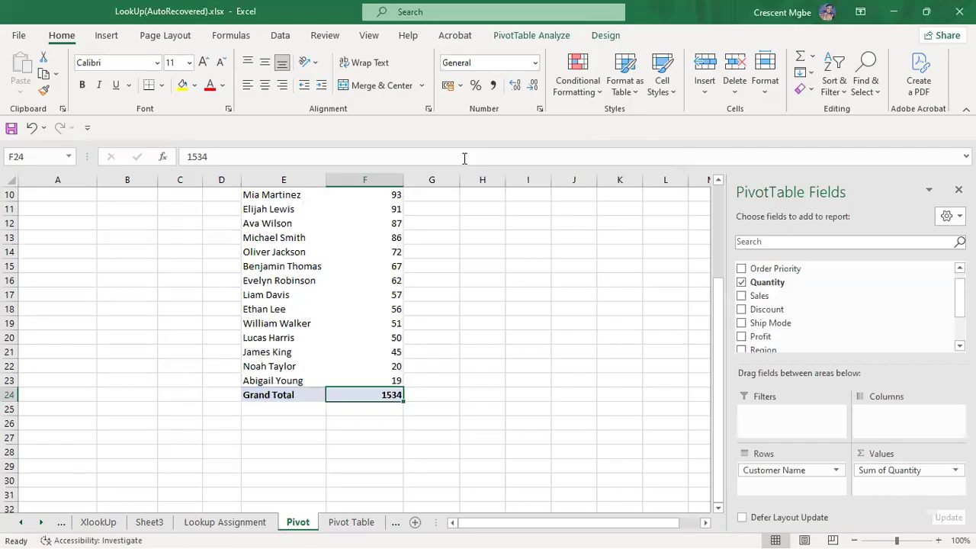
right_click(365, 395)
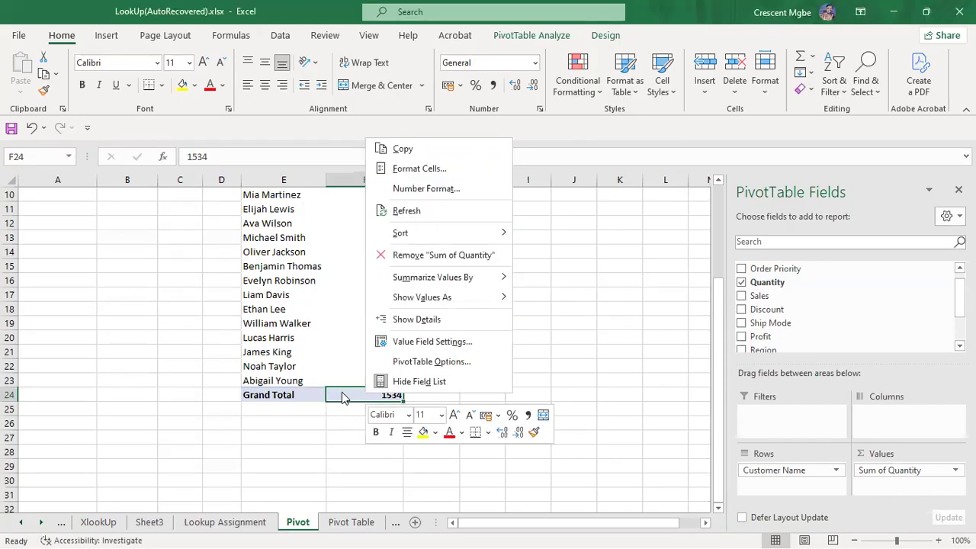
key("Escape")
left_click(300, 394)
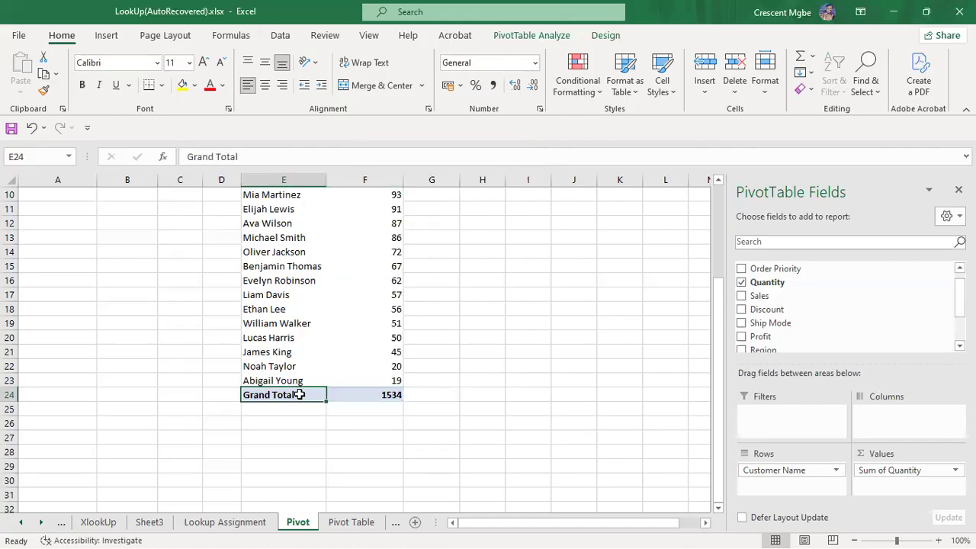
right_click(299, 395)
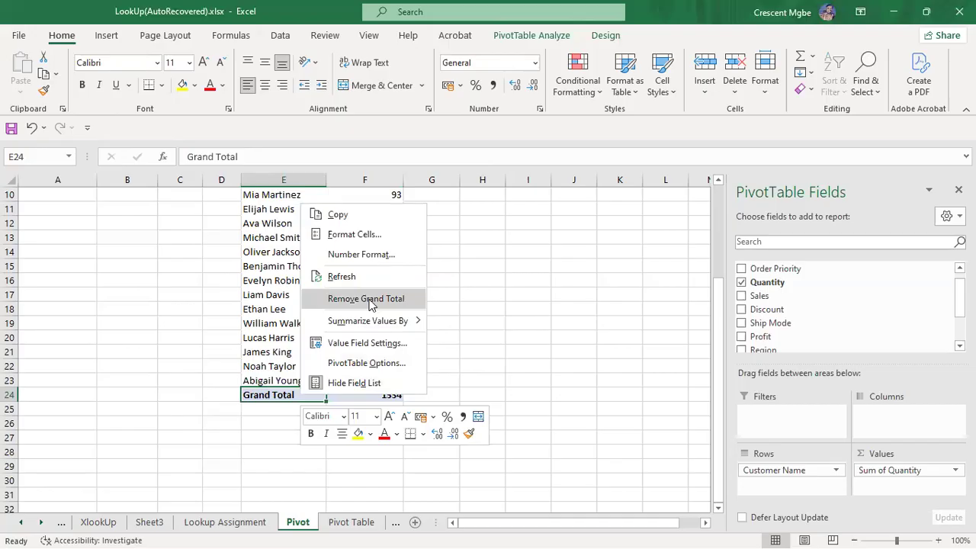
key("Escape")
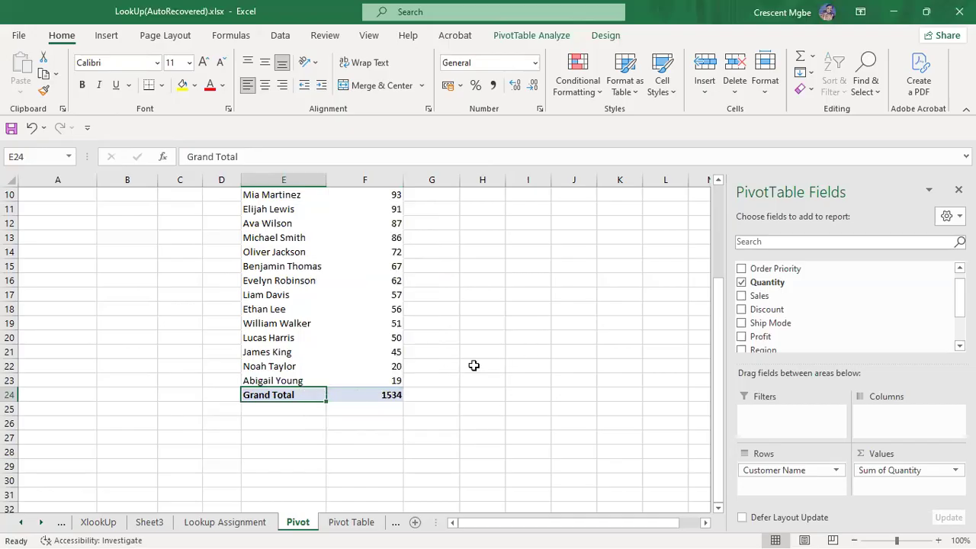
right_click(304, 397)
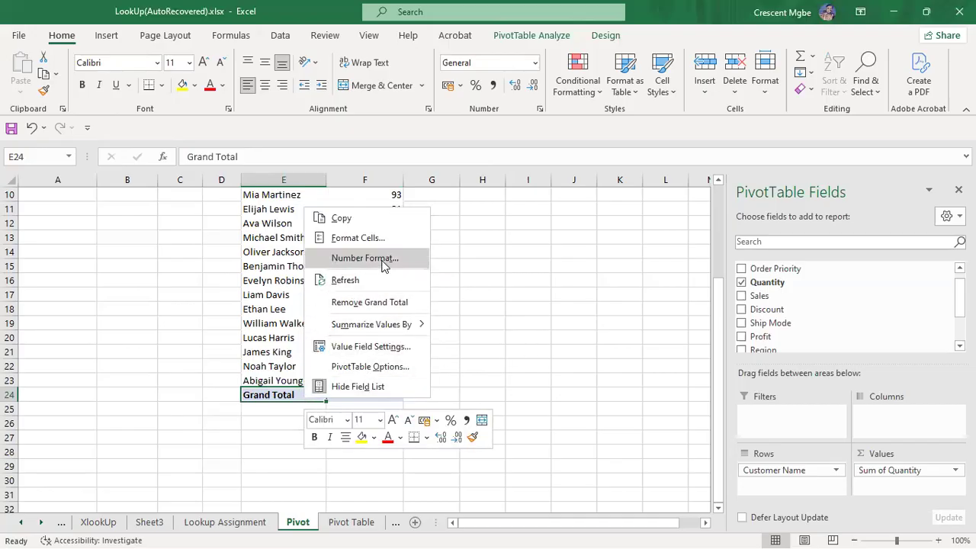
left_click(393, 302)
left_click(508, 352)
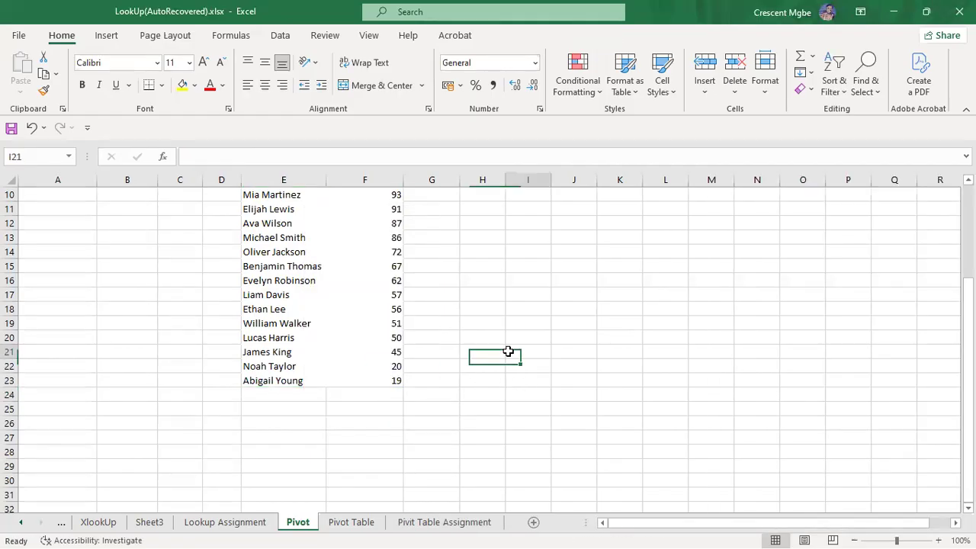
scroll(435, 332, "up", 3)
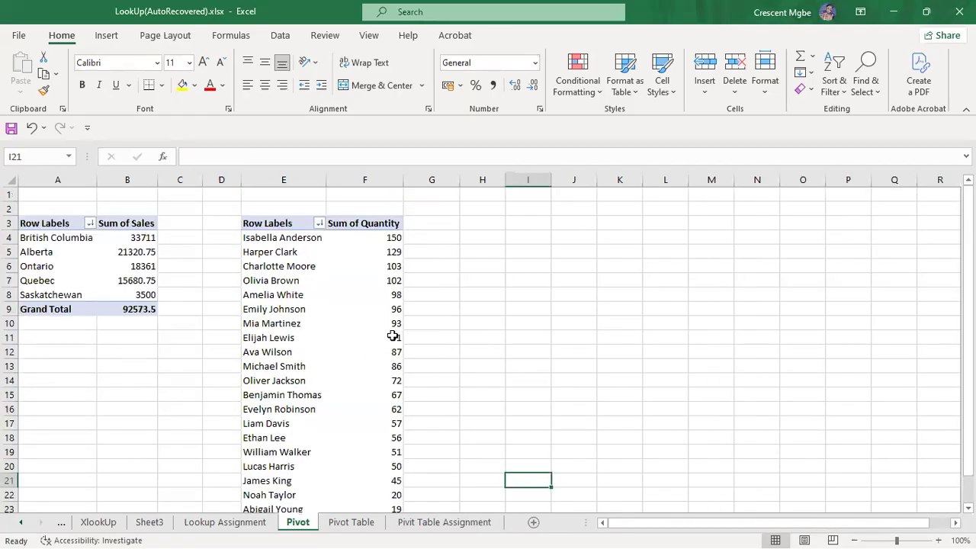
Step: Review the sorted customer quantities and inspect the Format Cells number and alignment options for the Sum of Quantity header without applying any
mouse_move(393, 336)
scroll(546, 264, "down", 3)
scroll(547, 264, "up", 3)
left_click(356, 222)
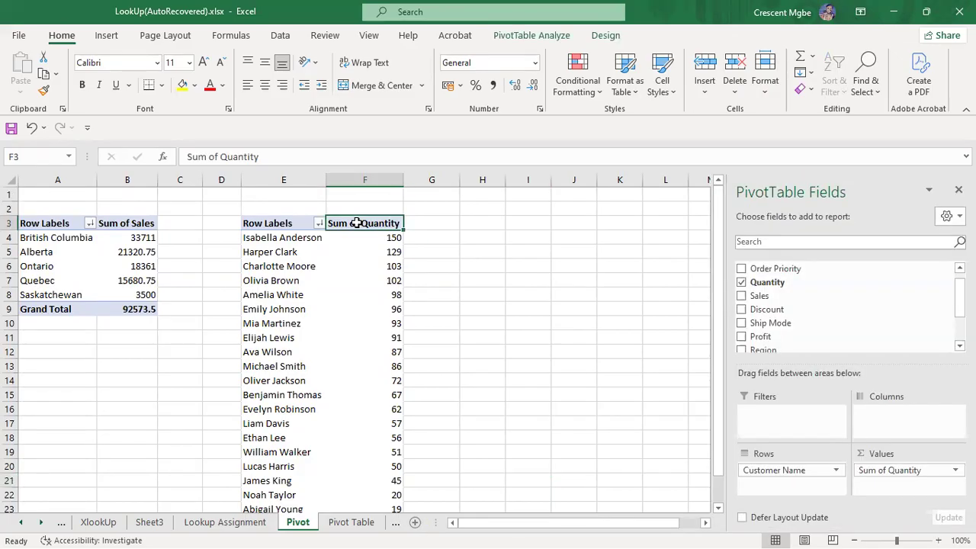
right_click(357, 222)
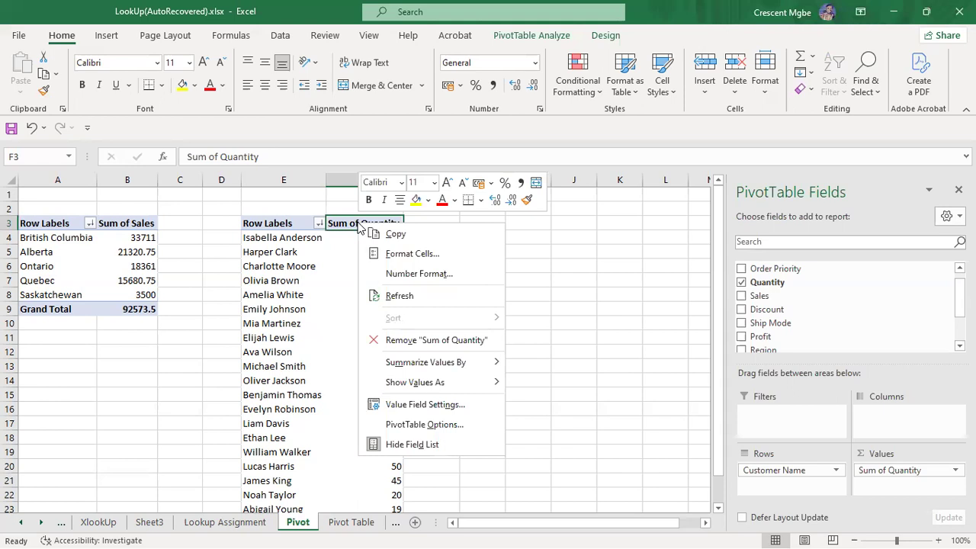
left_click(427, 254)
key("ctrl+1")
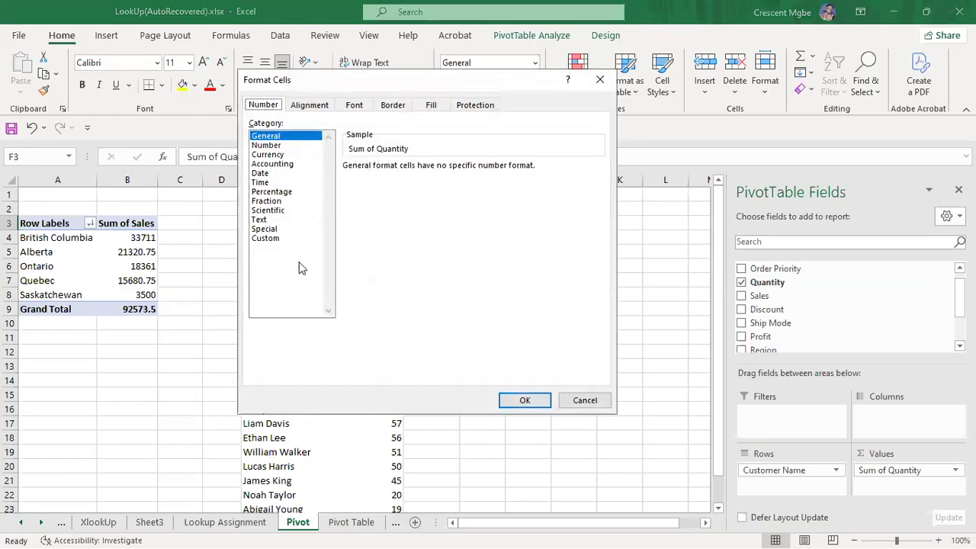
key("ctrl+Tab")
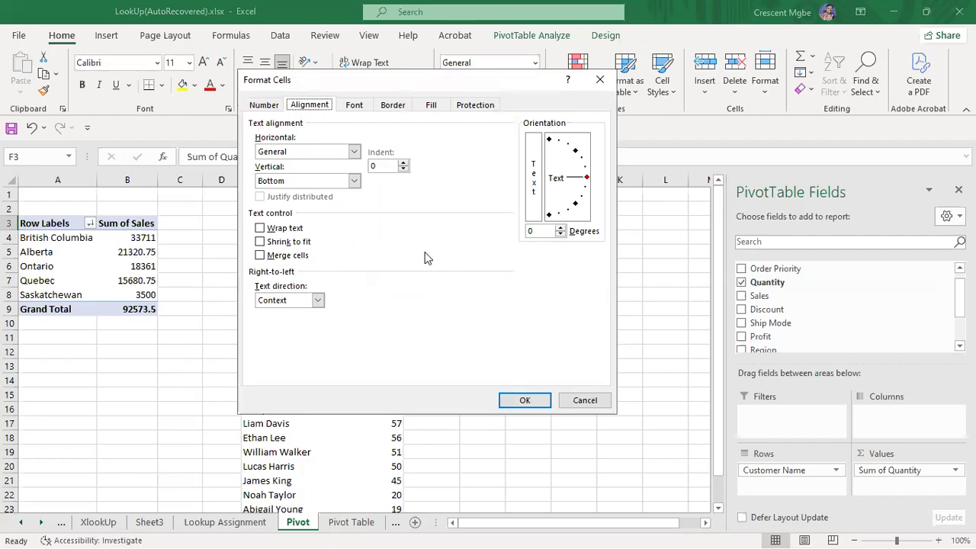
left_click(588, 402)
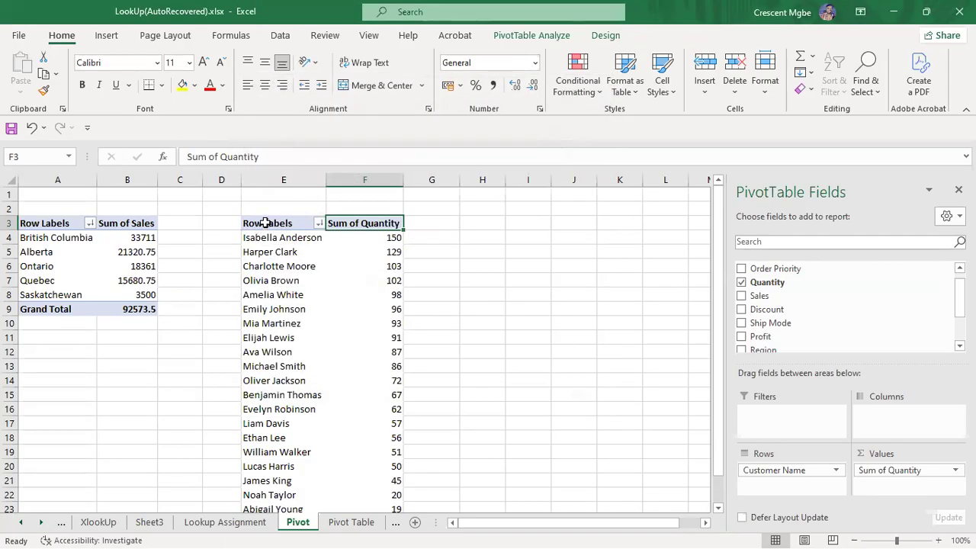
Step: Inspect the customer row labels' filter list and the Summarize Values By and Show Values As options for the quantity values
left_click(263, 222)
left_click(318, 222)
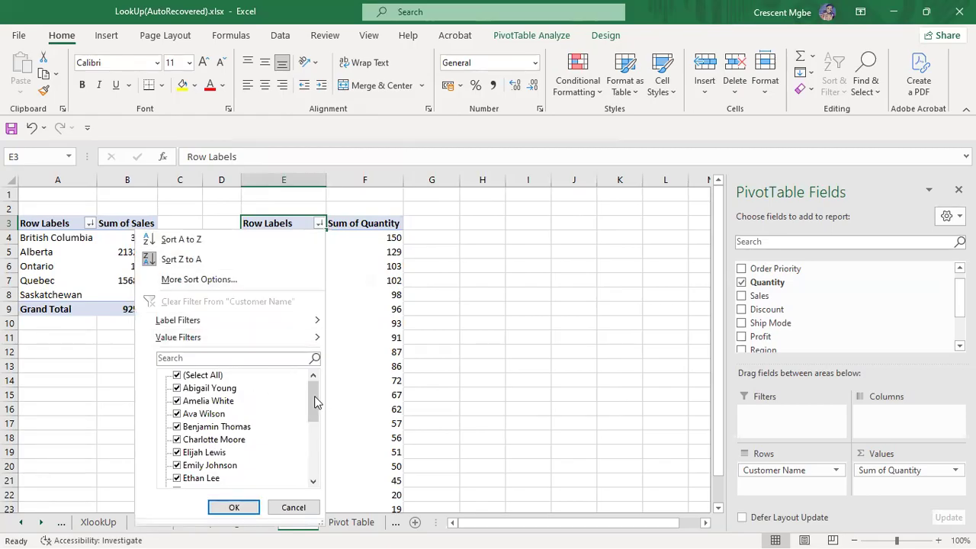
mouse_move(314, 396)
left_mouse_down()
mouse_move(314, 446)
mouse_move(314, 391)
left_mouse_up()
left_click(385, 222)
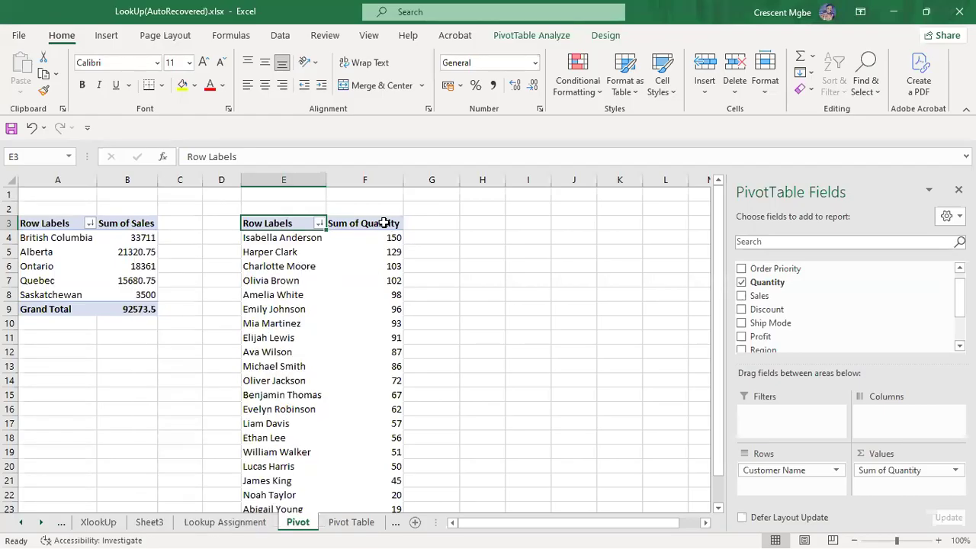
left_click(391, 240)
left_click(393, 250)
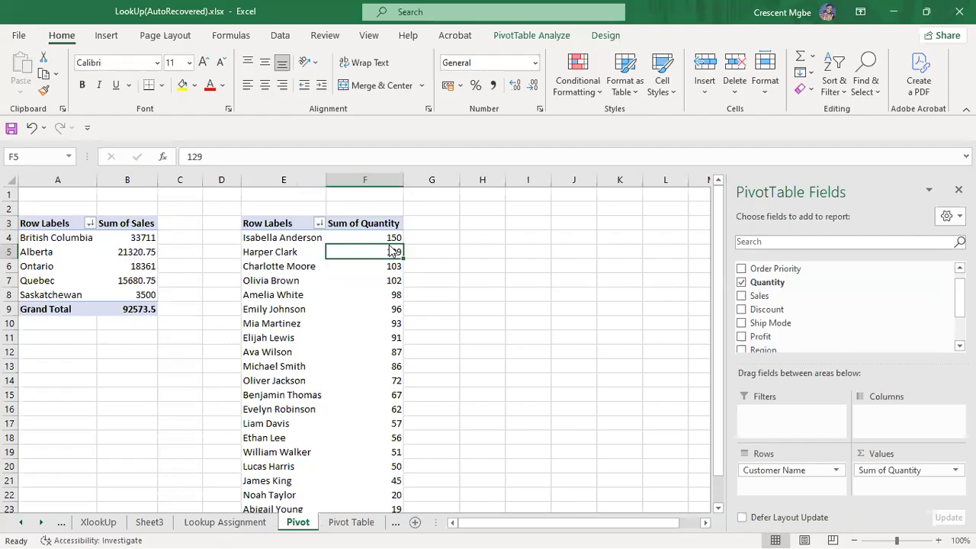
right_click(393, 250)
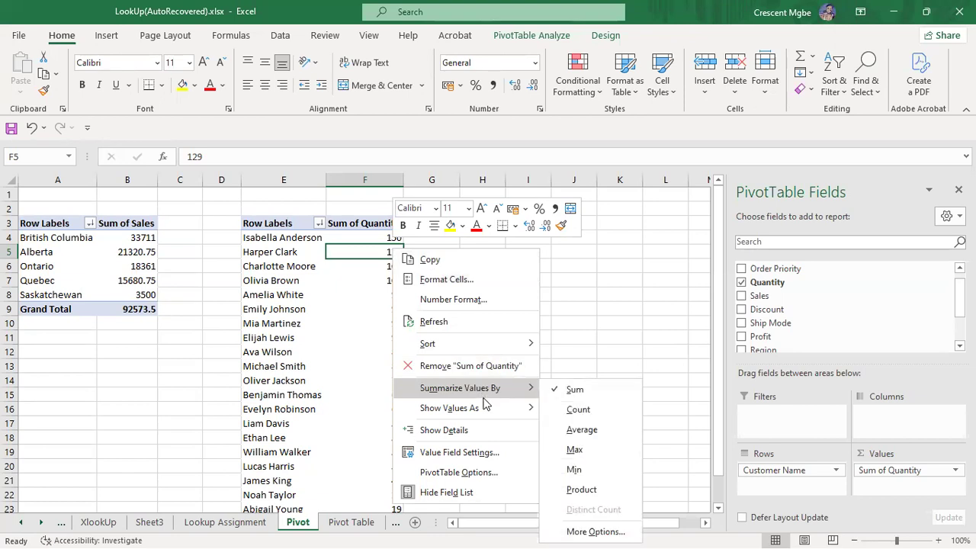
mouse_move(480, 407)
key("Escape")
key("Escape")
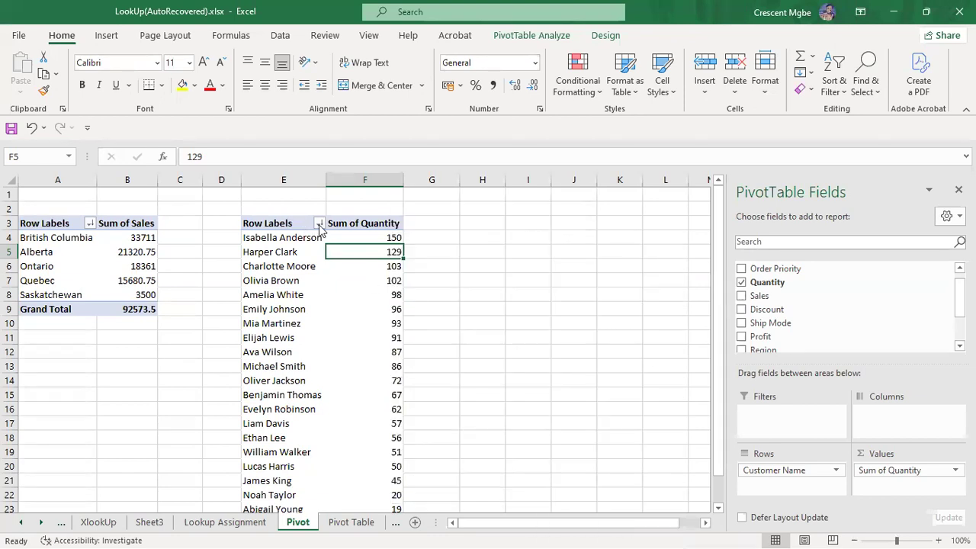
Step: Filter the customer PivotTable with a Top 10 value filter set to the top 5 items by Sum of Quantity
left_click(319, 223)
mouse_move(263, 343)
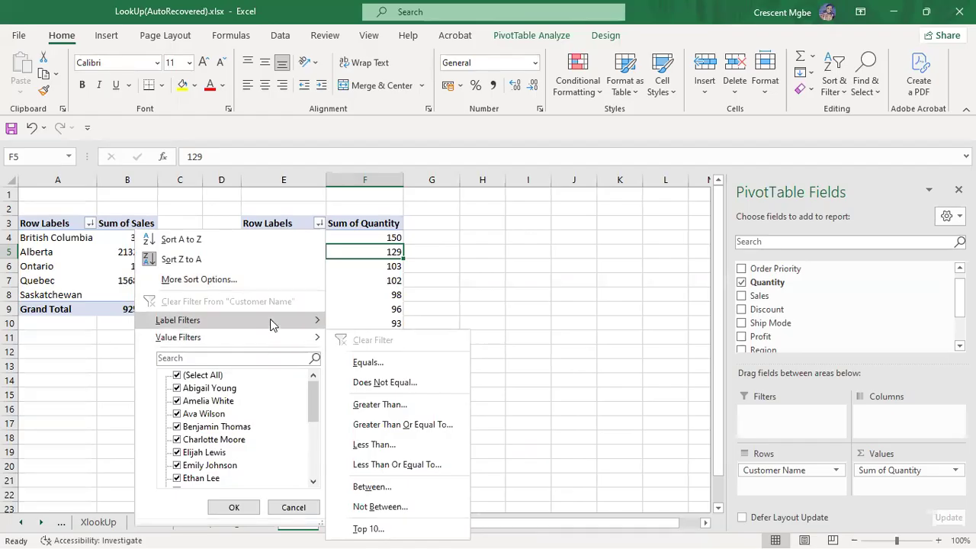
mouse_move(271, 324)
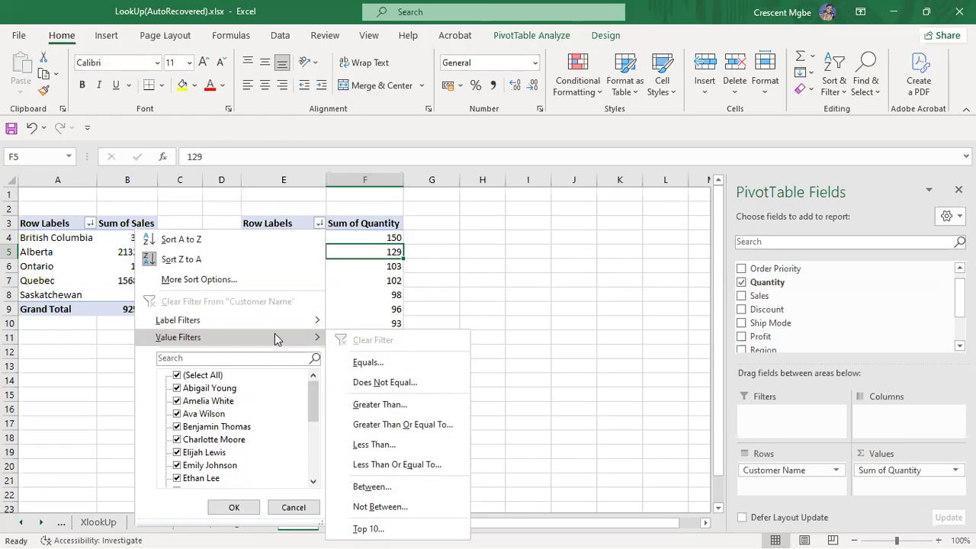
left_click(366, 529)
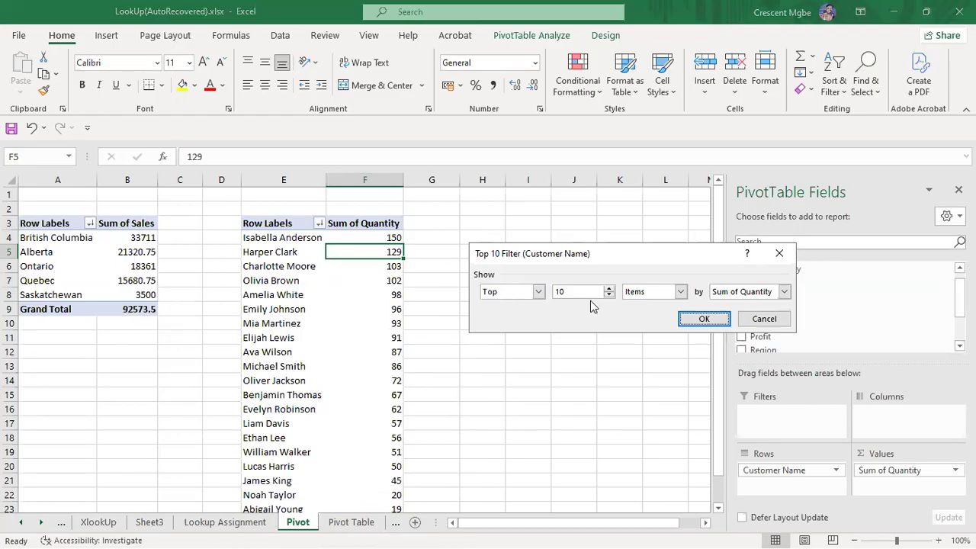
left_click(610, 289)
left_click(610, 290)
left_click(610, 296)
left_click(610, 296)
left_click(609, 289)
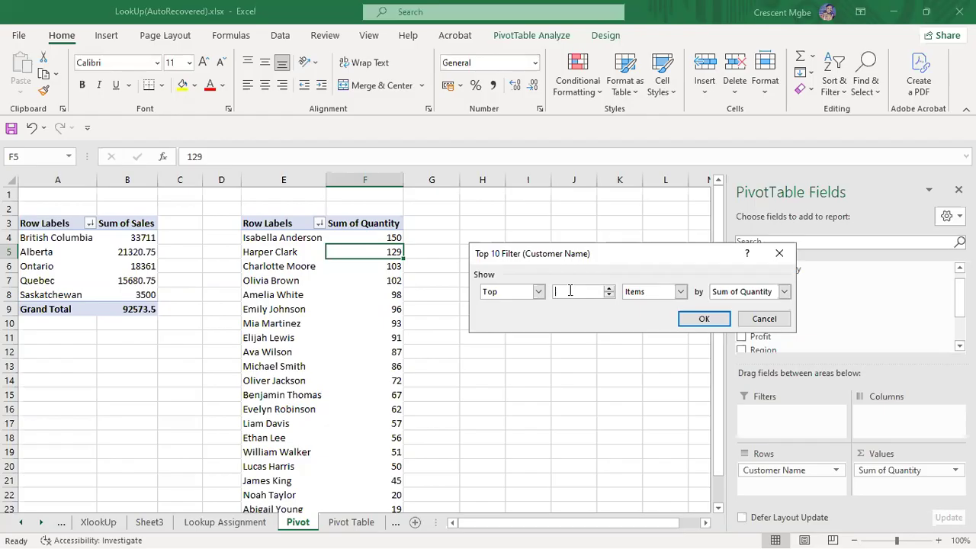
type("0")
key("BackSpace")
key("BackSpace")
type("10")
key("BackSpace")
key("BackSpace")
type("5")
left_click(697, 320)
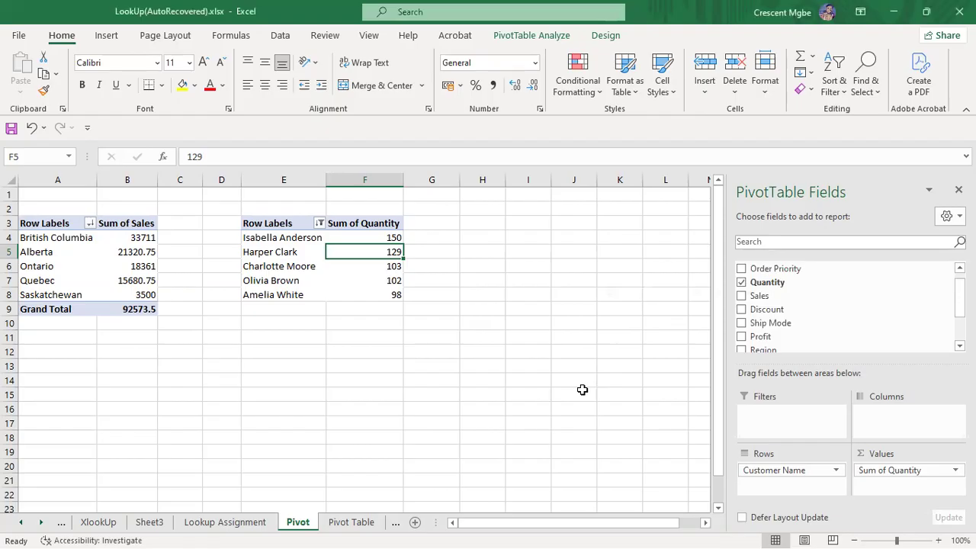
left_click(496, 453)
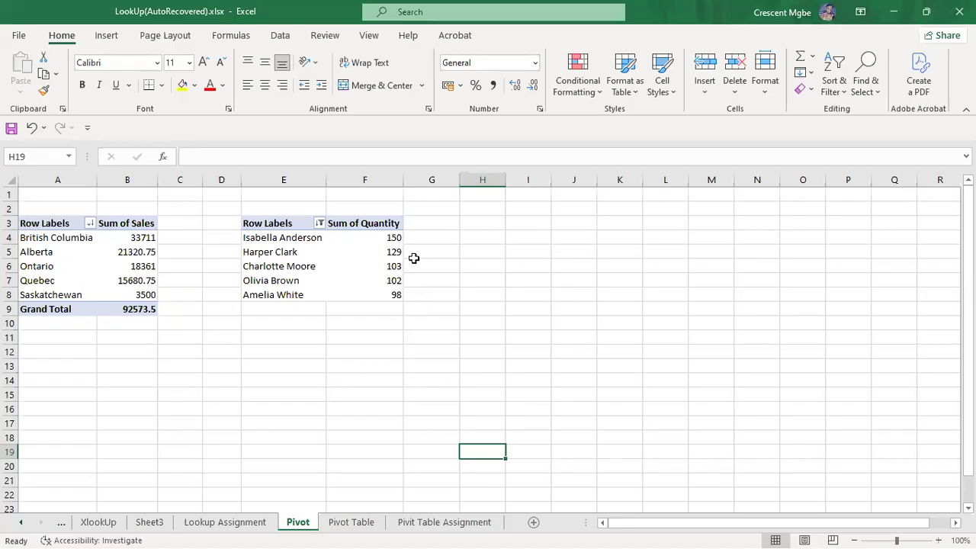
Step: Undo the top 5 value filter and the Grand Total removal in the customer quantity PivotTable
mouse_move(396, 267)
key("ctrl+z")
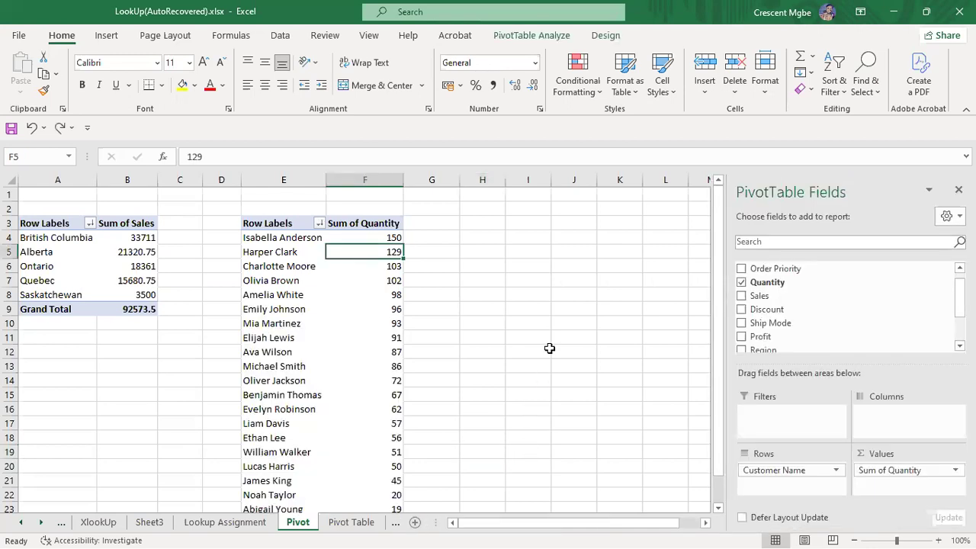
scroll(549, 348, "down", 3)
scroll(432, 320, "up", 2)
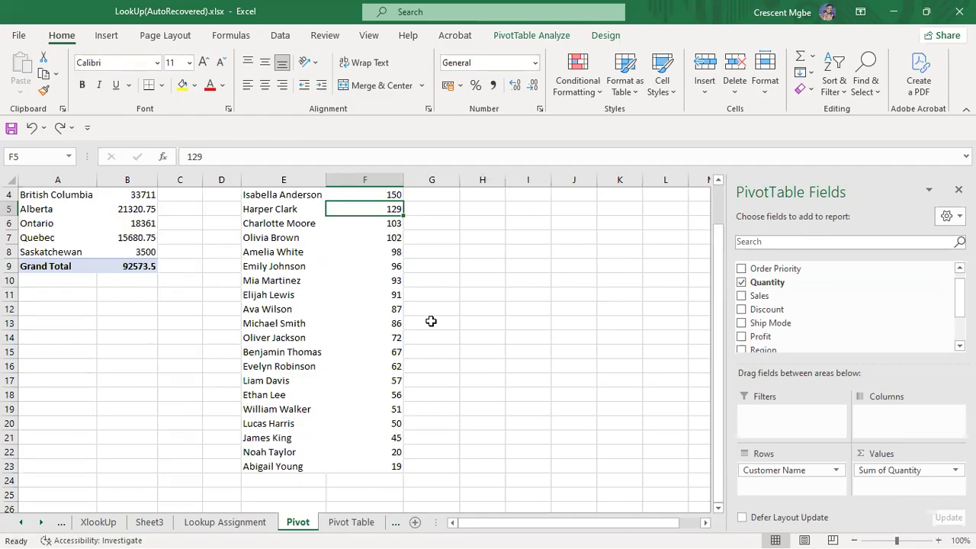
scroll(458, 328, "down", 1)
key("ctrl+z")
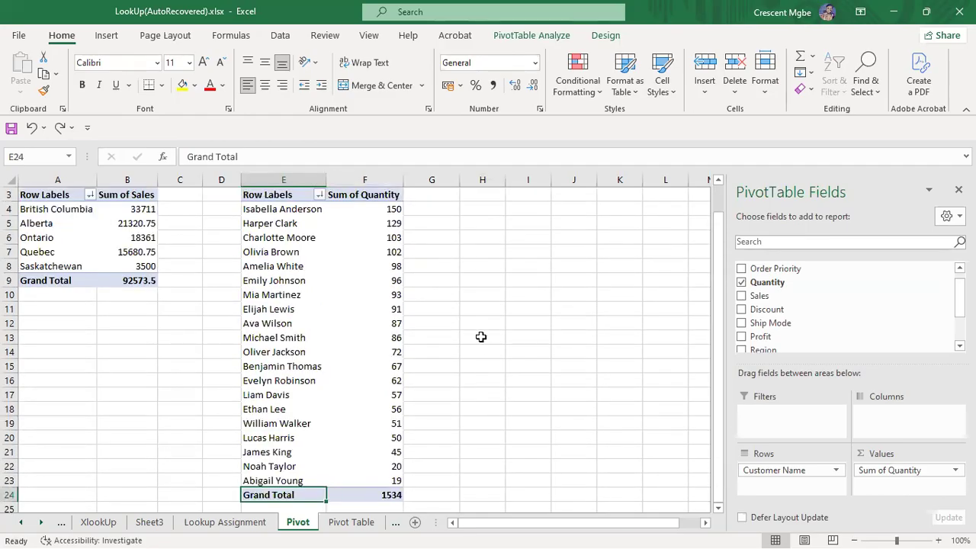
scroll(483, 338, "down", 2)
left_click(483, 338)
scroll(128, 292, "up", 3)
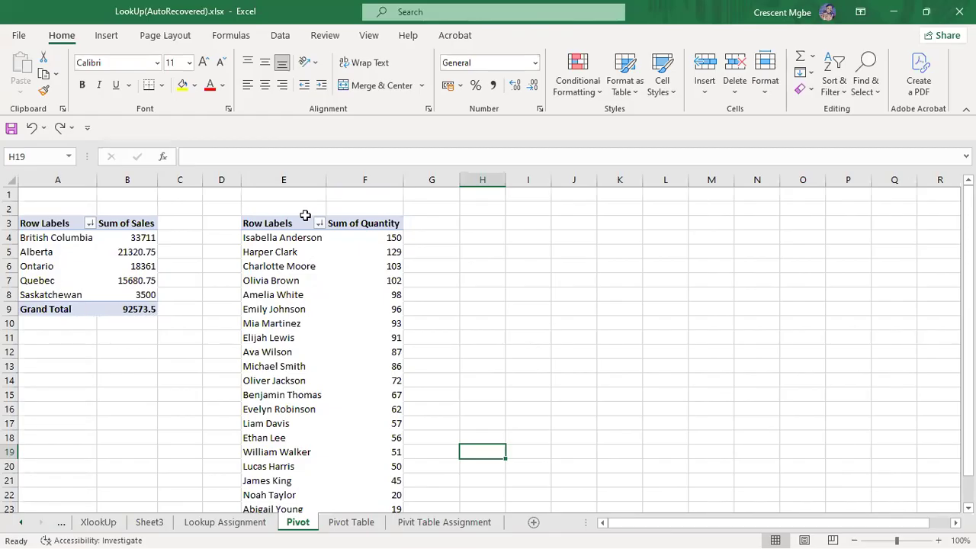
Step: Review the full customer quantity list down to its Grand Total and inspect the commands available for the Grand Total and a quantity value
scroll(390, 358, "down", 3)
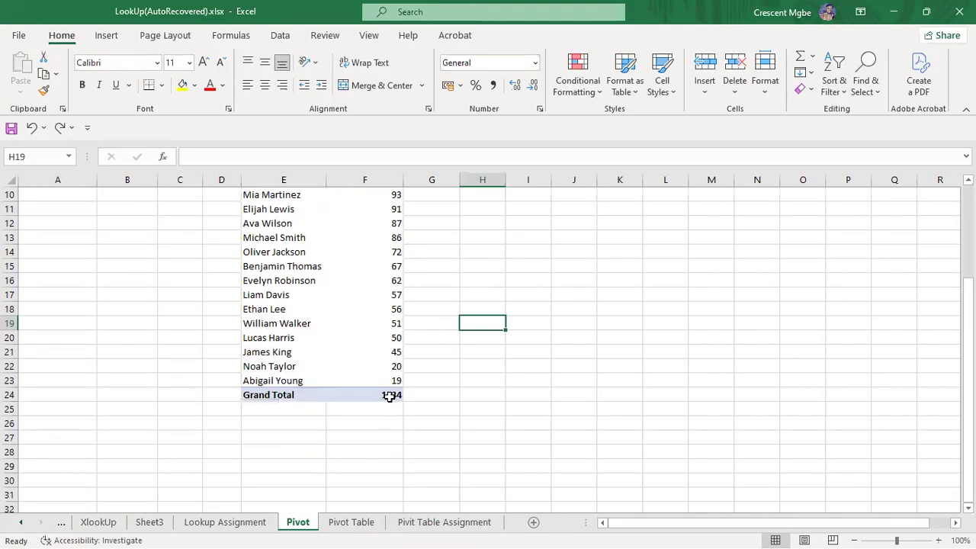
scroll(390, 337, "up", 2)
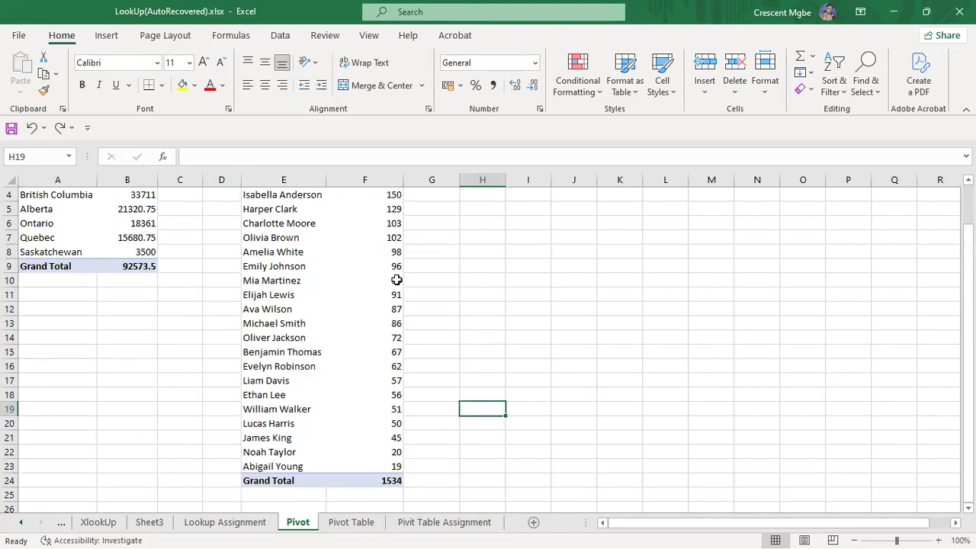
scroll(390, 336, "down", 2)
right_click(270, 391)
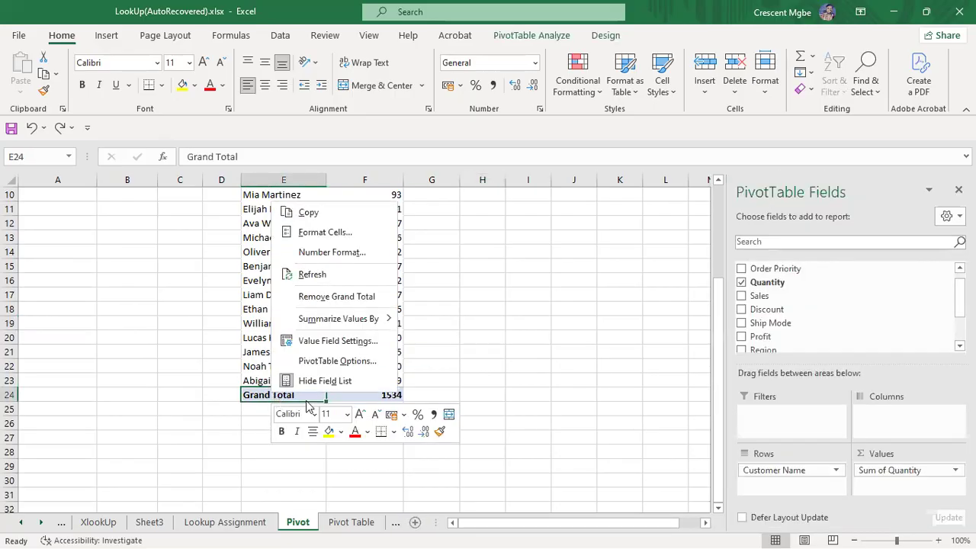
key("Escape")
left_click(482, 380)
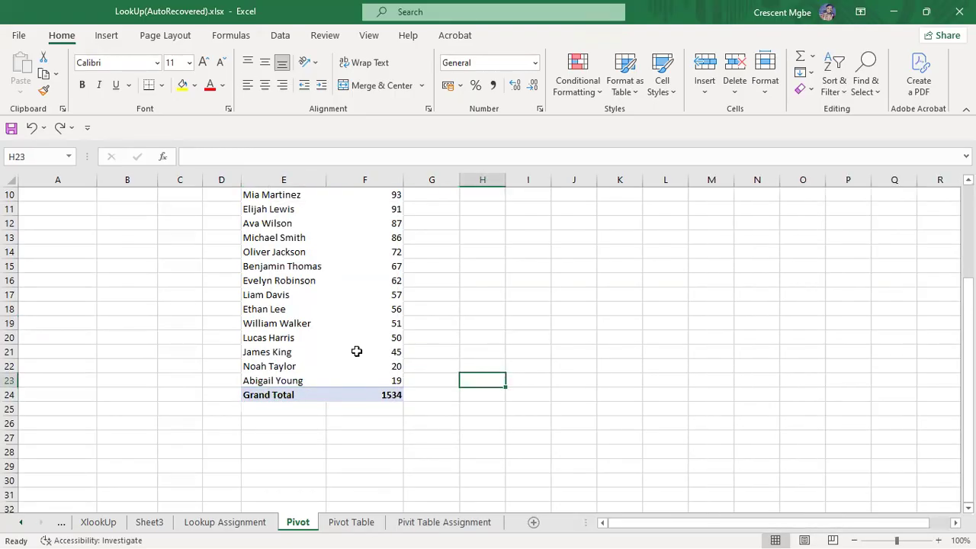
scroll(395, 339, "up", 3)
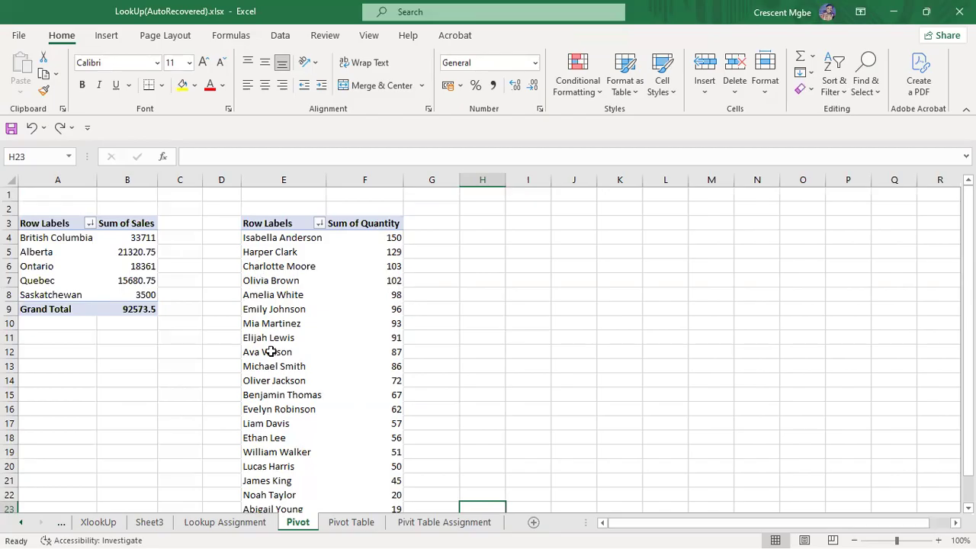
left_click(256, 294)
left_click(254, 263)
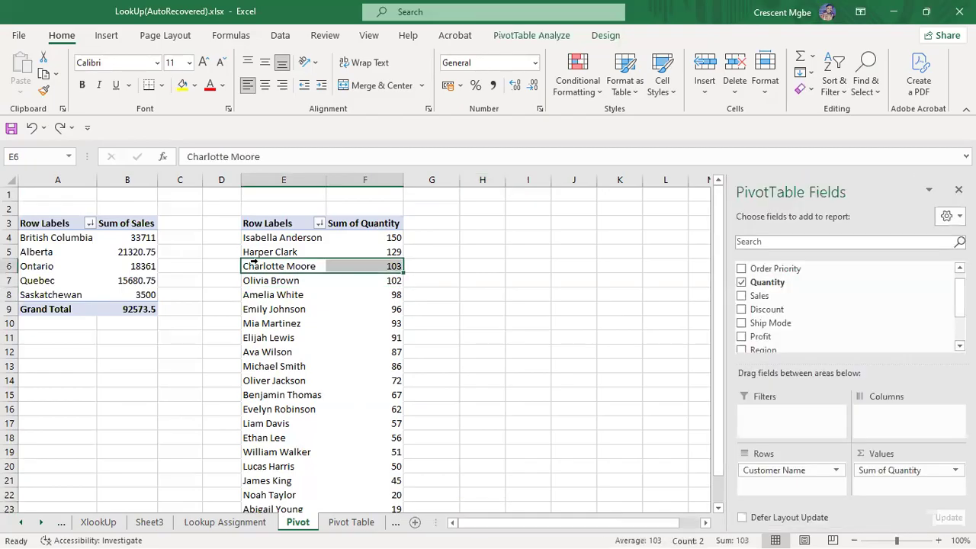
left_click(393, 252)
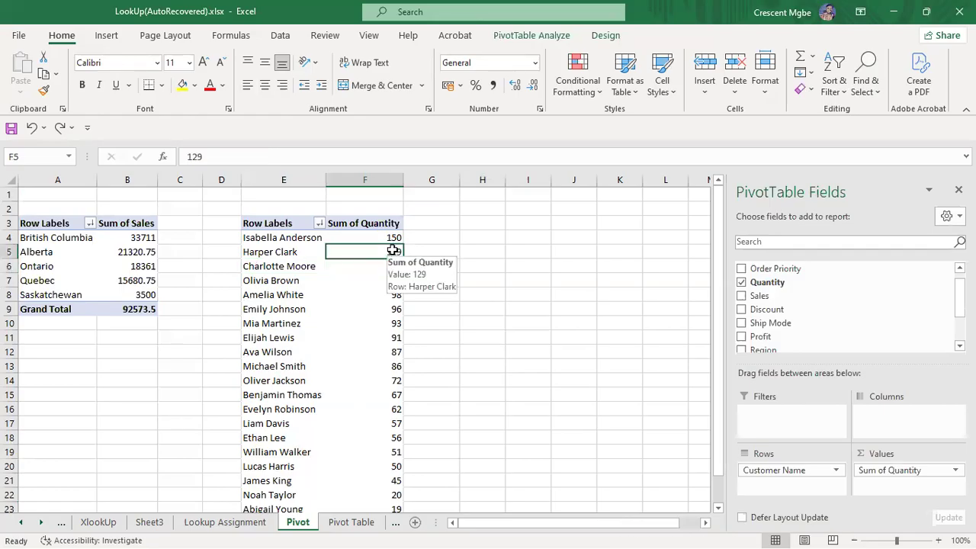
right_click(392, 252)
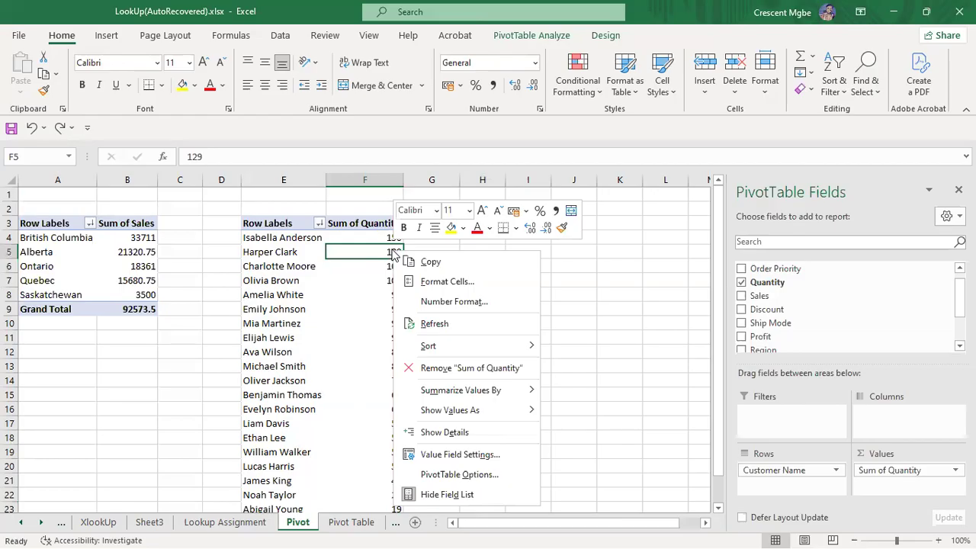
key("Escape")
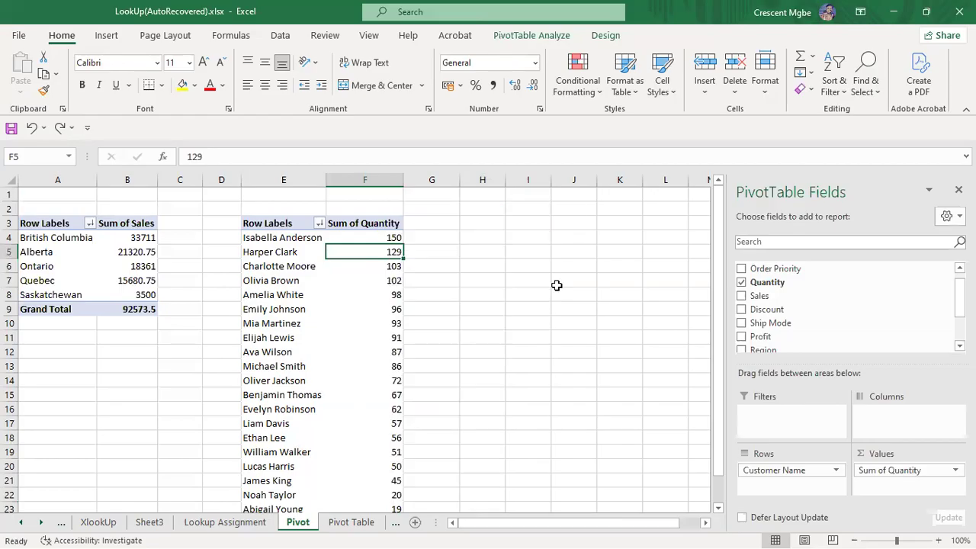
left_click(408, 291)
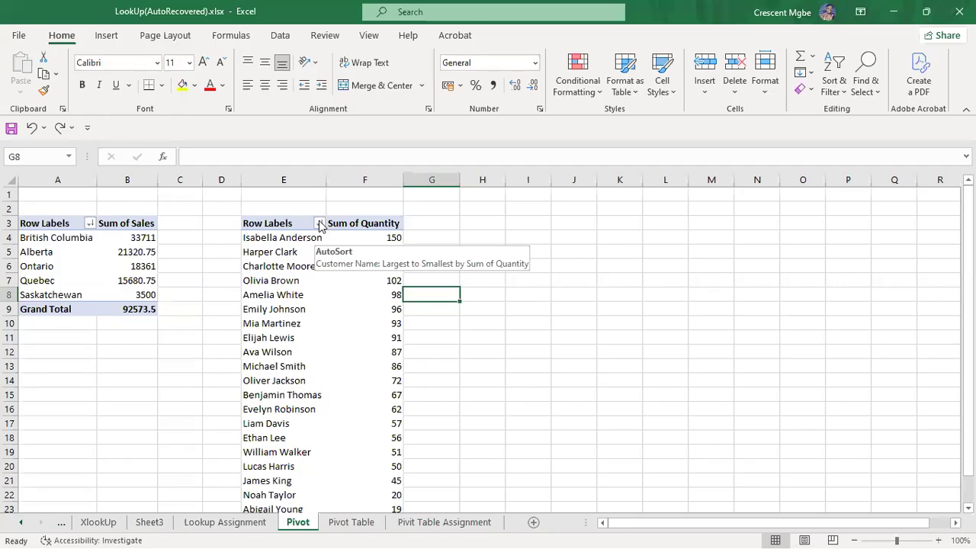
Step: Filter the customer PivotTable to show only the first customer in the alphabetical filter list
left_click(321, 223)
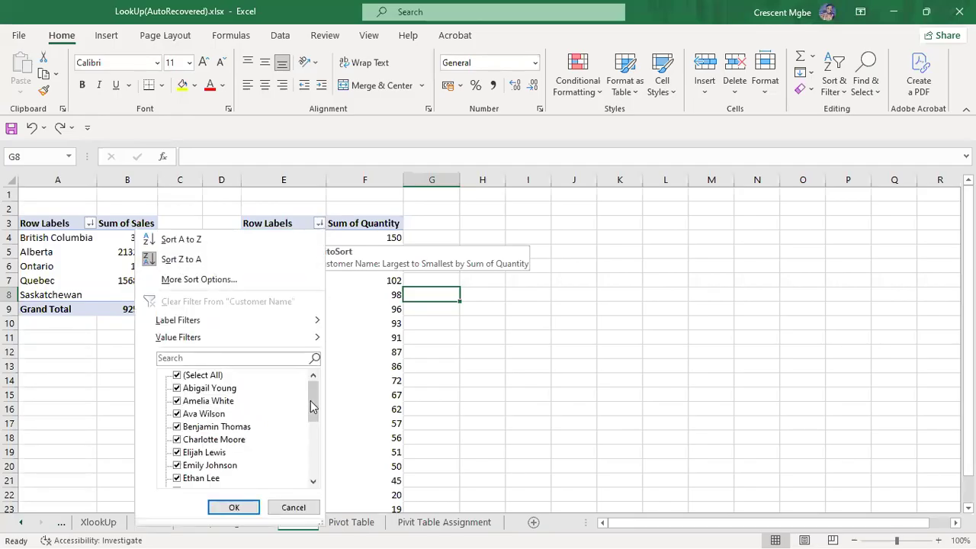
left_click_drag(310, 408, 315, 412)
scroll(283, 386, "up", 1)
left_click(177, 375)
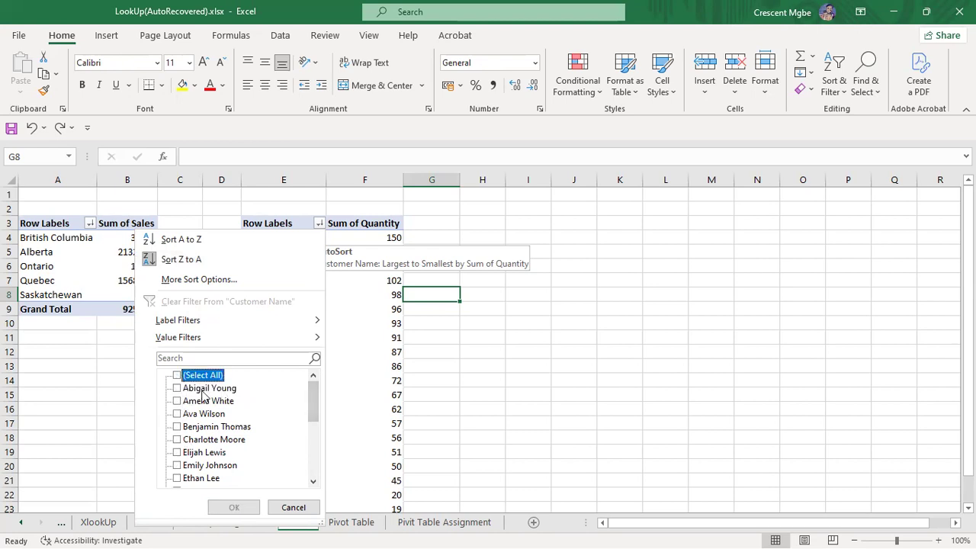
left_click(177, 388)
left_click(234, 507)
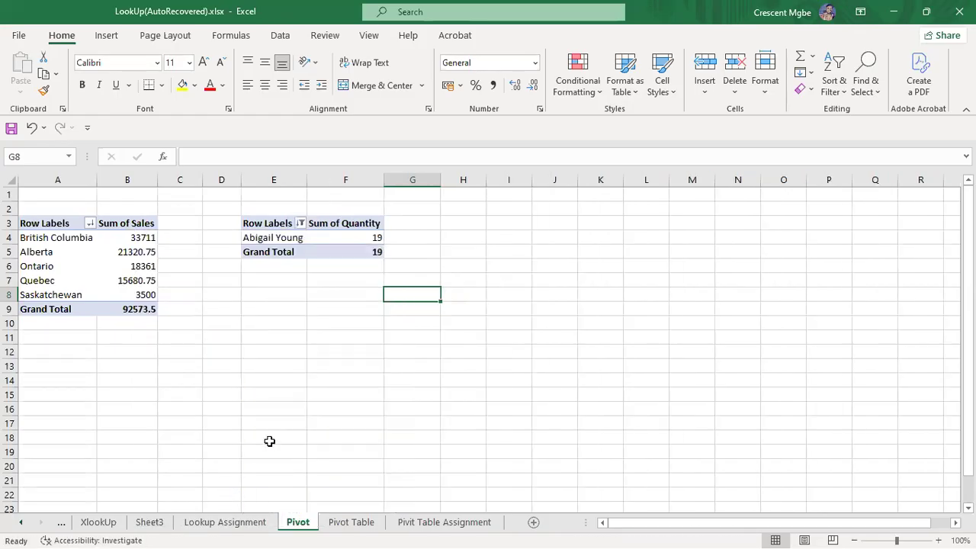
Step: Reselect all customers in the row labels filter of the quantity PivotTable
left_click(301, 223)
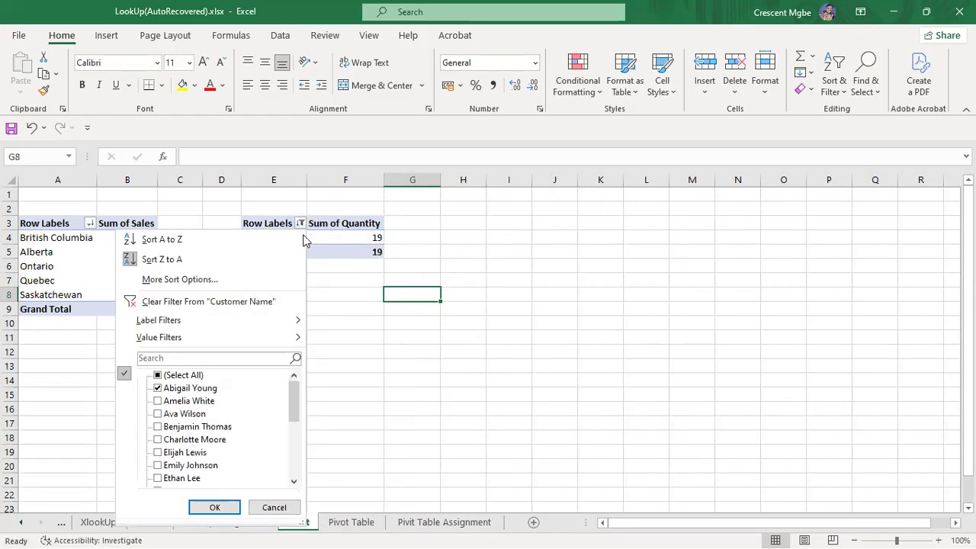
left_click(177, 388)
left_click(158, 389)
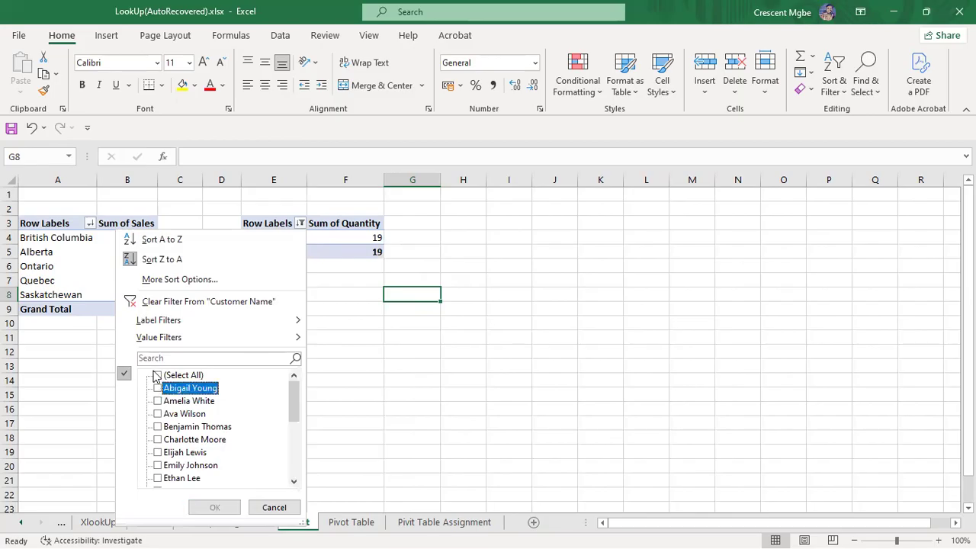
left_click(158, 375)
left_click_drag(297, 396, 297, 457)
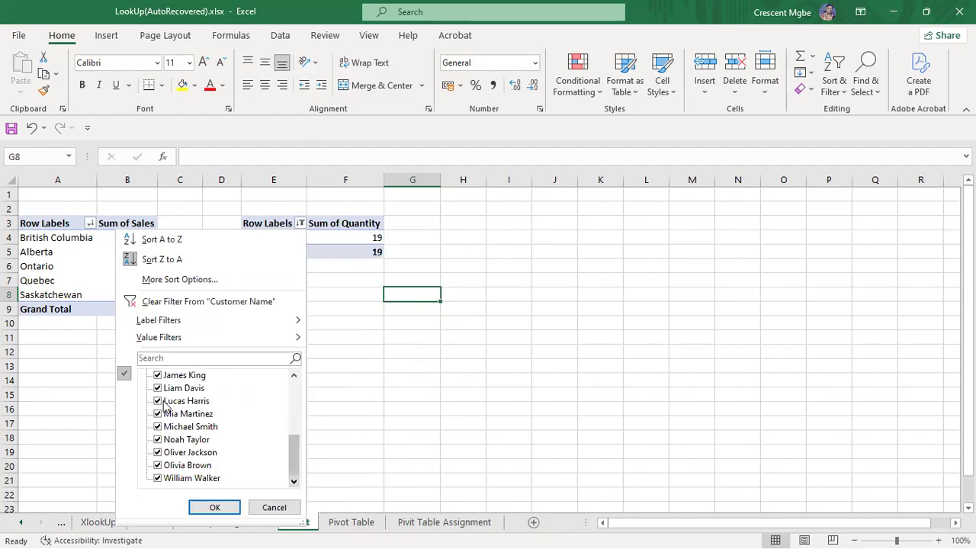
scroll(175, 414, "up", 4)
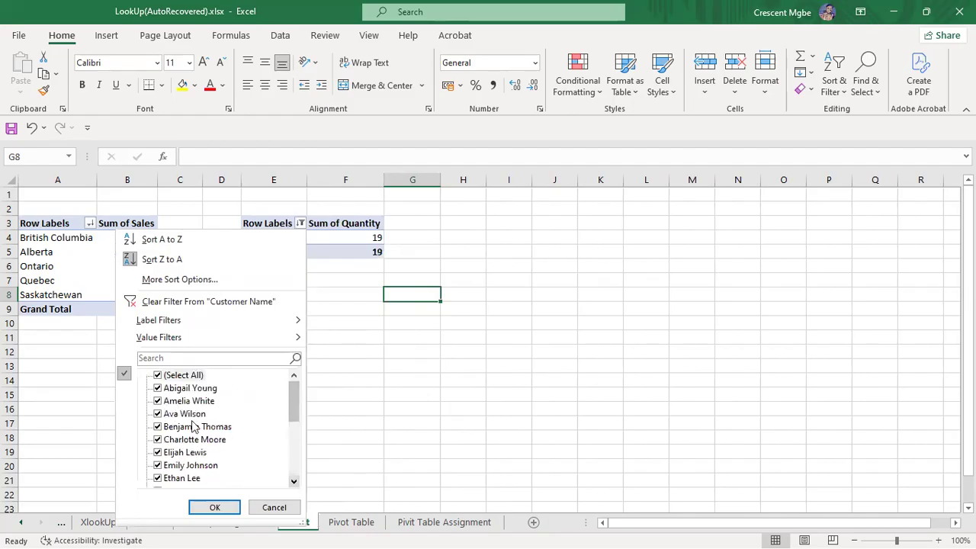
left_click(215, 508)
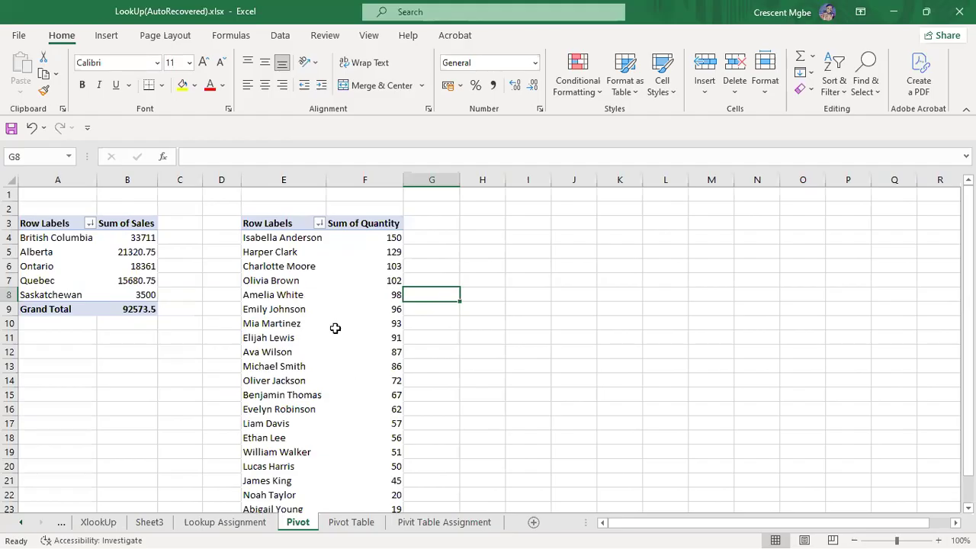
Step: Apply a Top 10 value filter to the customer PivotTable showing the bottom 10 items by Sum of Quantity
left_click(318, 224)
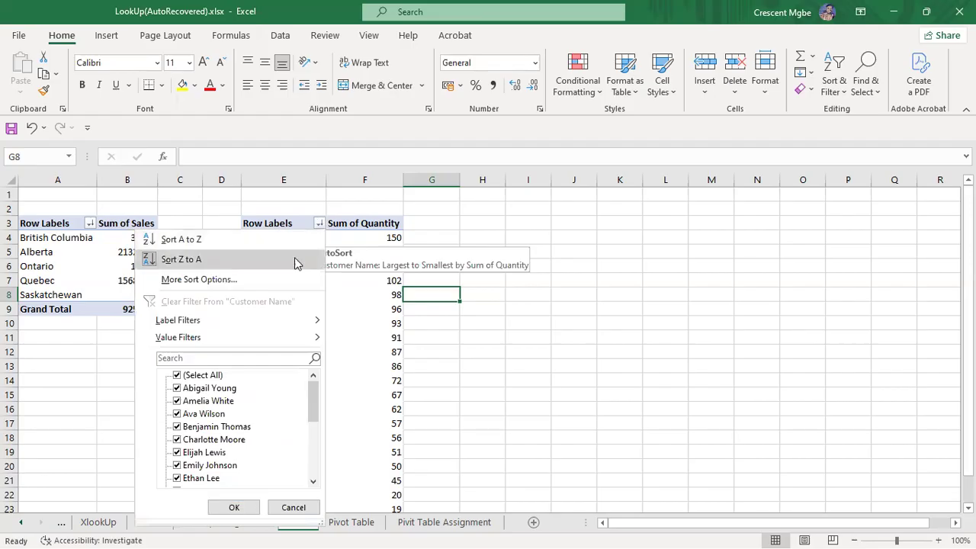
mouse_move(183, 343)
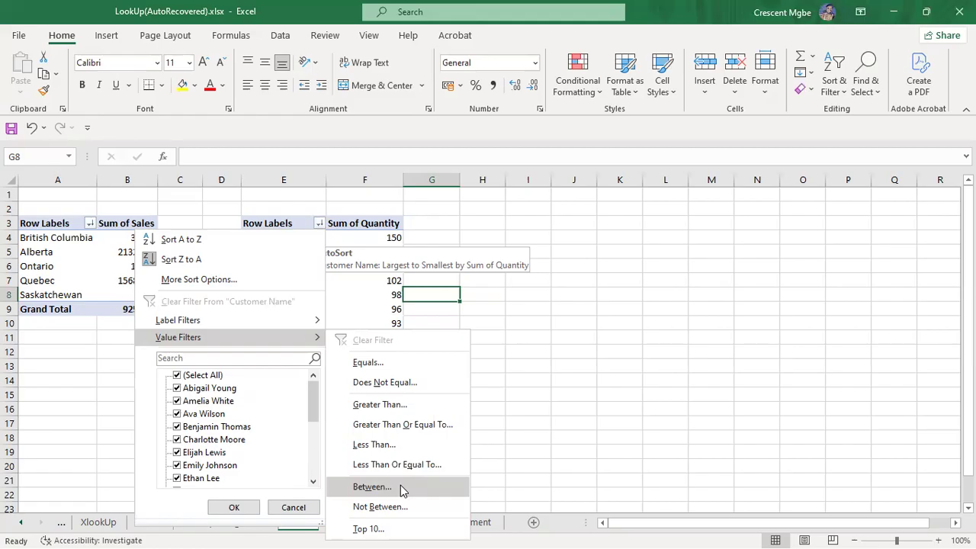
left_click(385, 530)
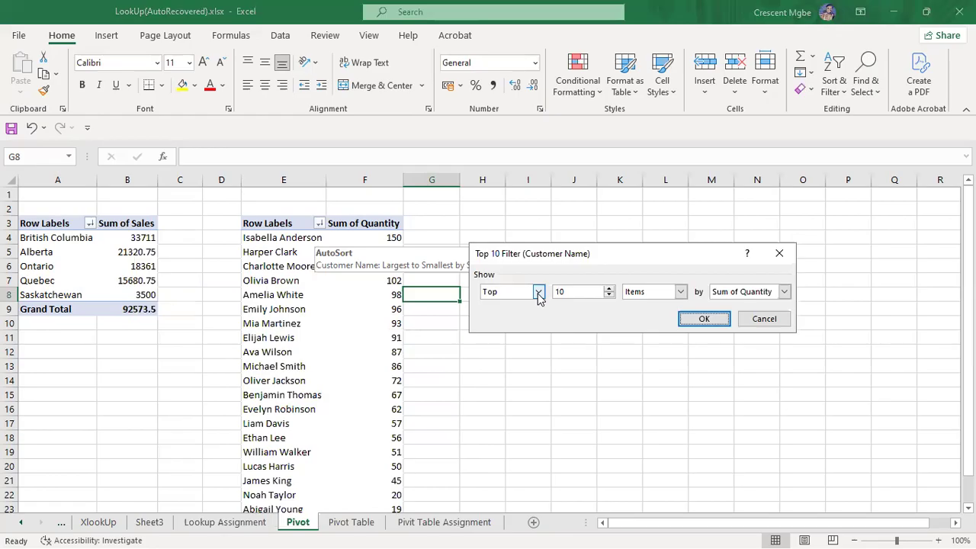
left_click(538, 293)
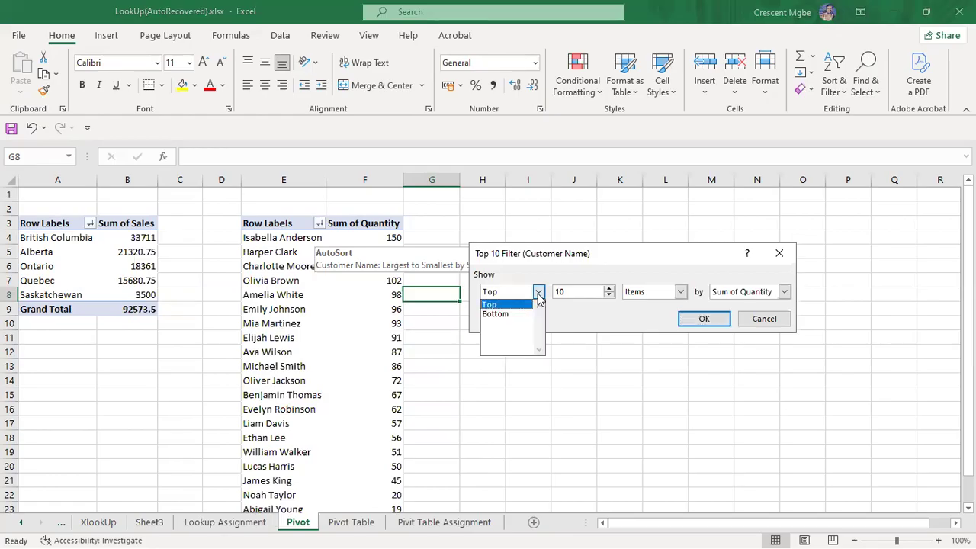
left_click(503, 314)
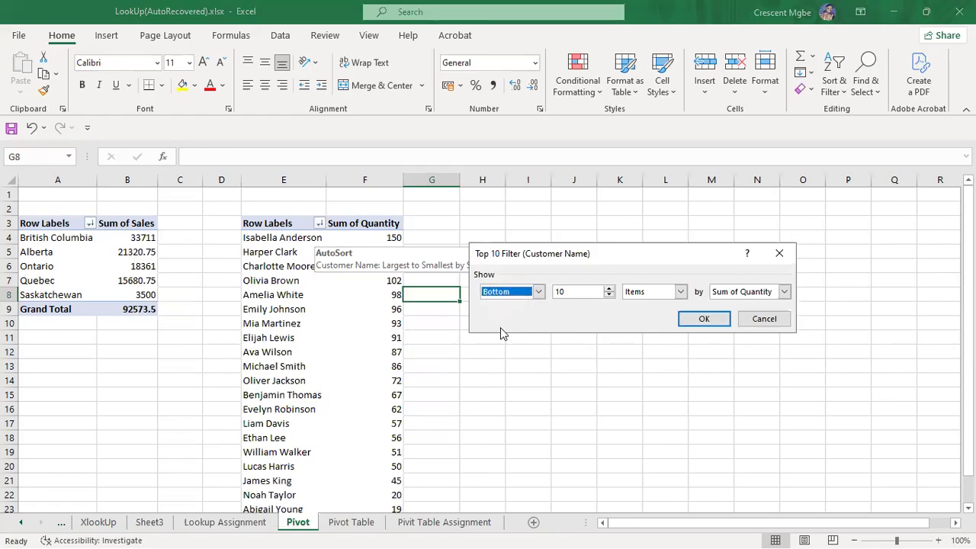
left_click(705, 320)
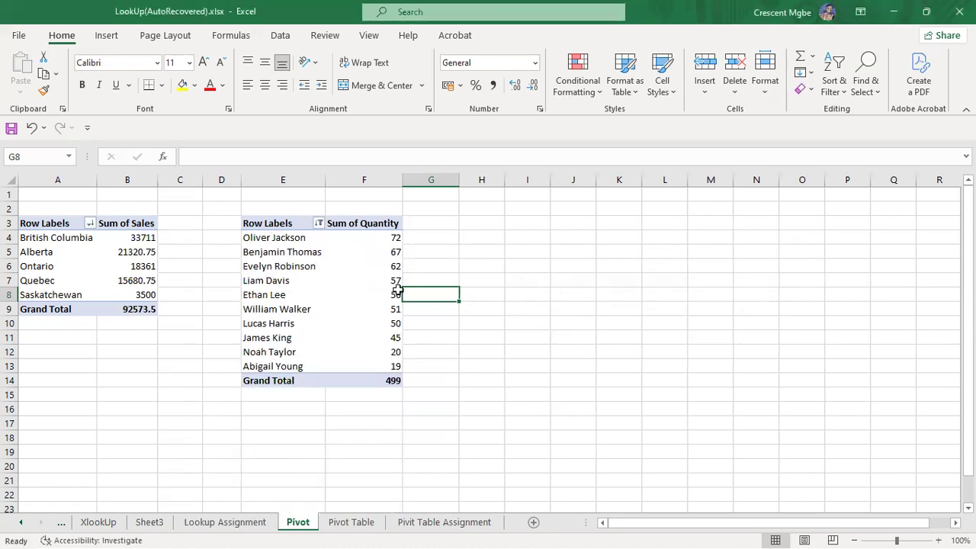
left_click(593, 335)
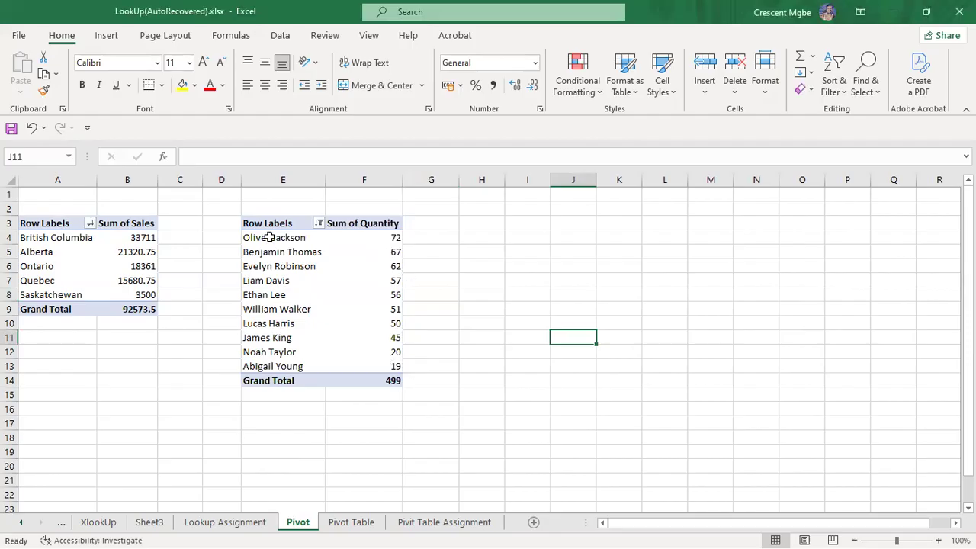
Step: Clear the bottom 10 value filter from the customer PivotTable
left_click(319, 224)
mouse_move(276, 341)
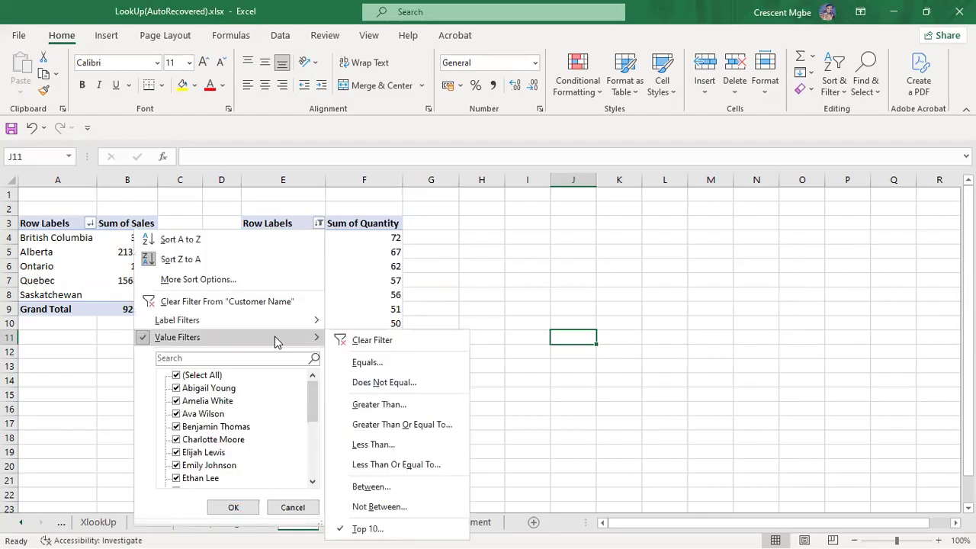
left_click(367, 342)
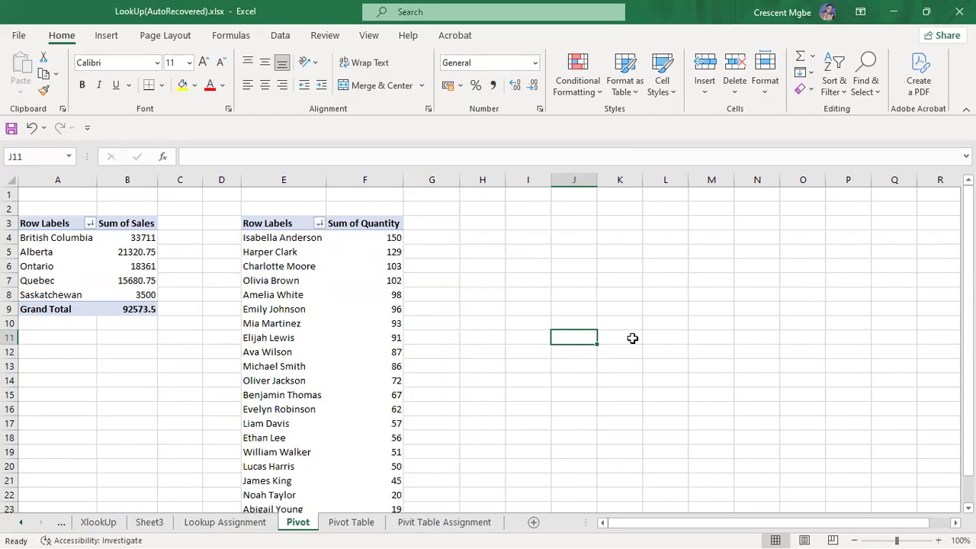
Step: Apply a Top 10 value filter to the customer PivotTable showing the top 5 items by Sum of Quantity
left_click(320, 224)
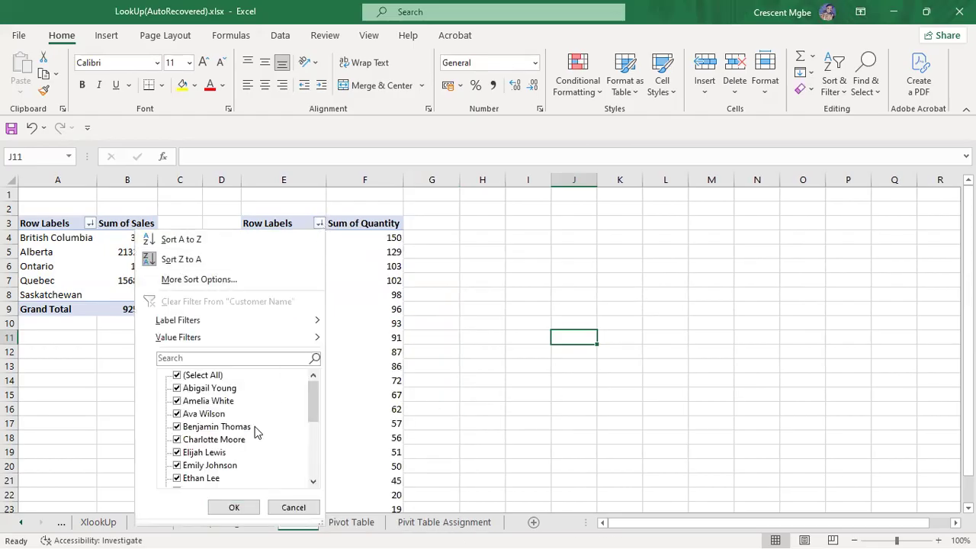
mouse_move(287, 342)
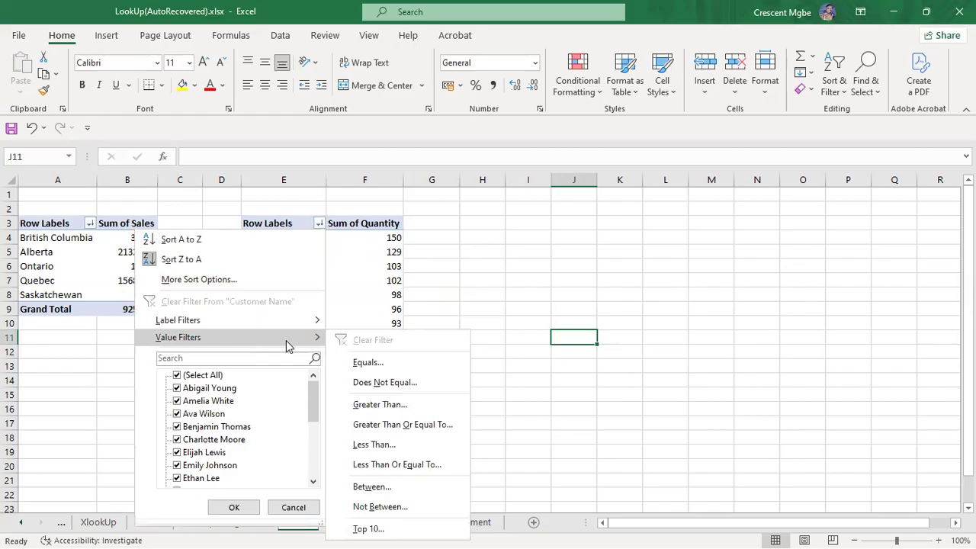
left_click(393, 528)
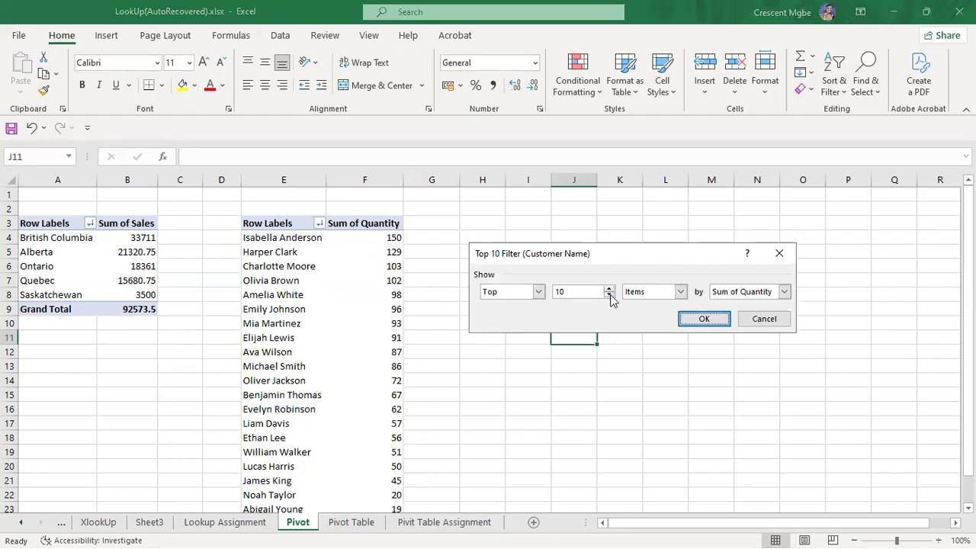
left_click(579, 289)
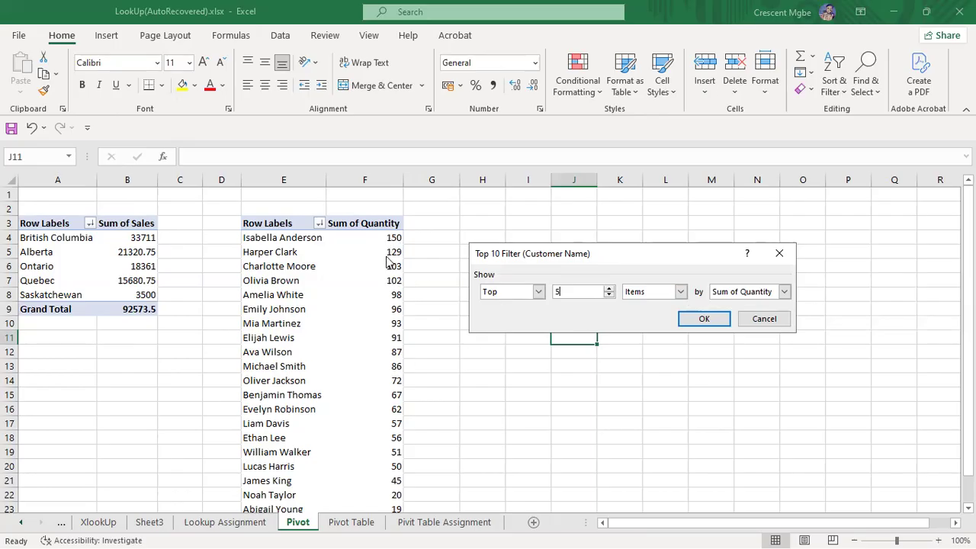
left_click(784, 292)
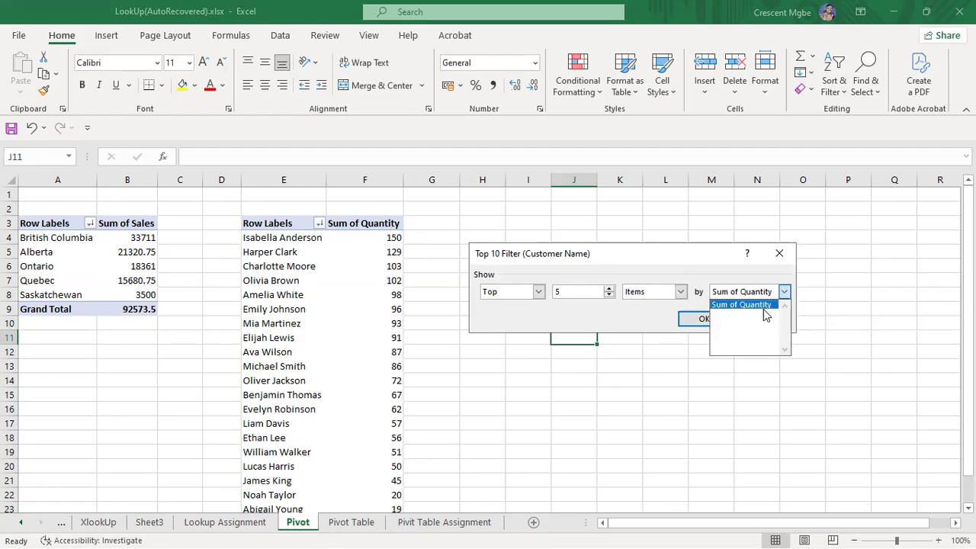
left_click(784, 296)
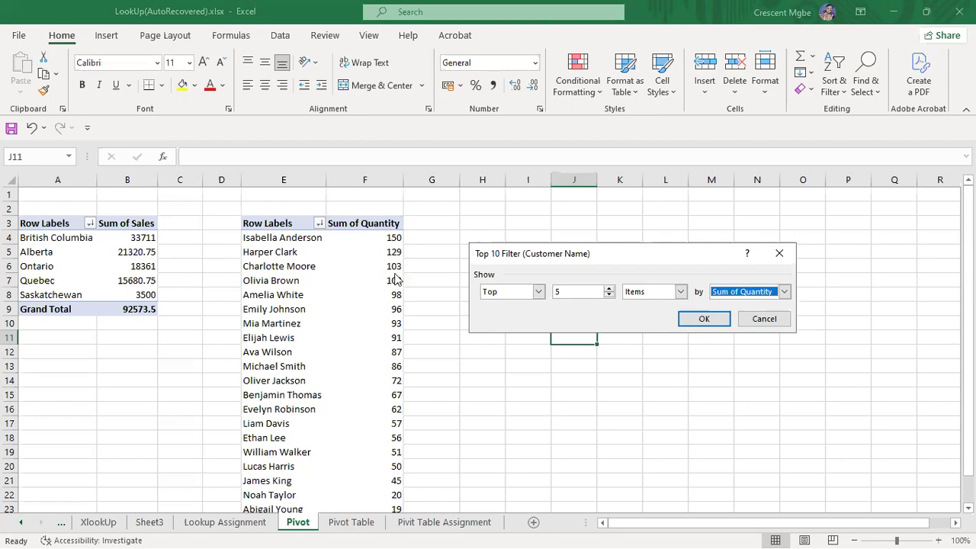
left_click(706, 320)
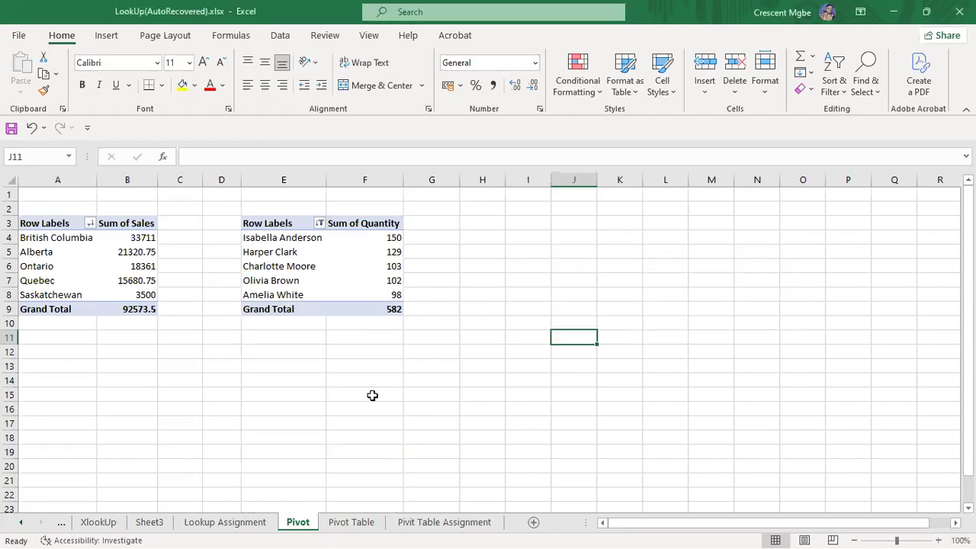
left_click(709, 342)
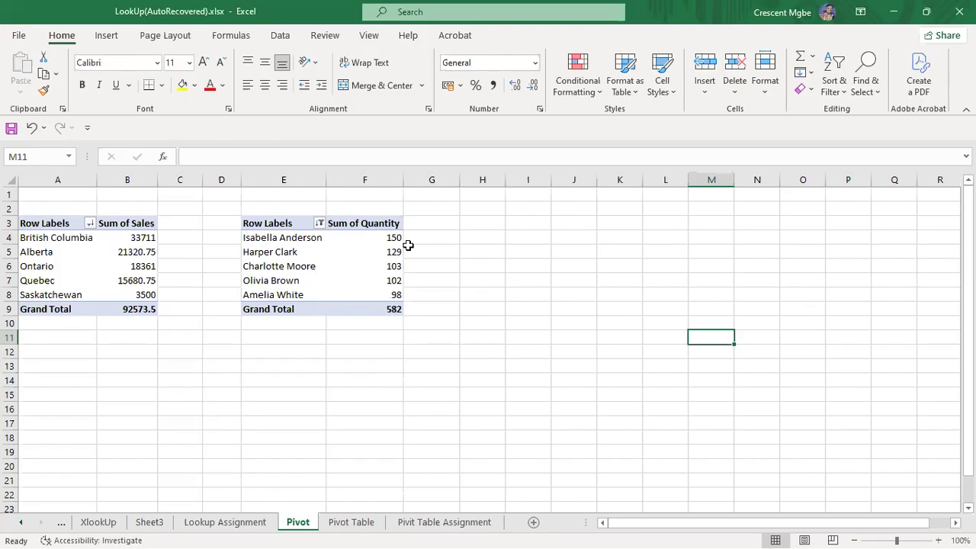
Step: Undo the filters and sorting on the customer PivotTable back to the full alphabetical customer list
mouse_move(391, 262)
key("ctrl+z")
left_click(396, 299)
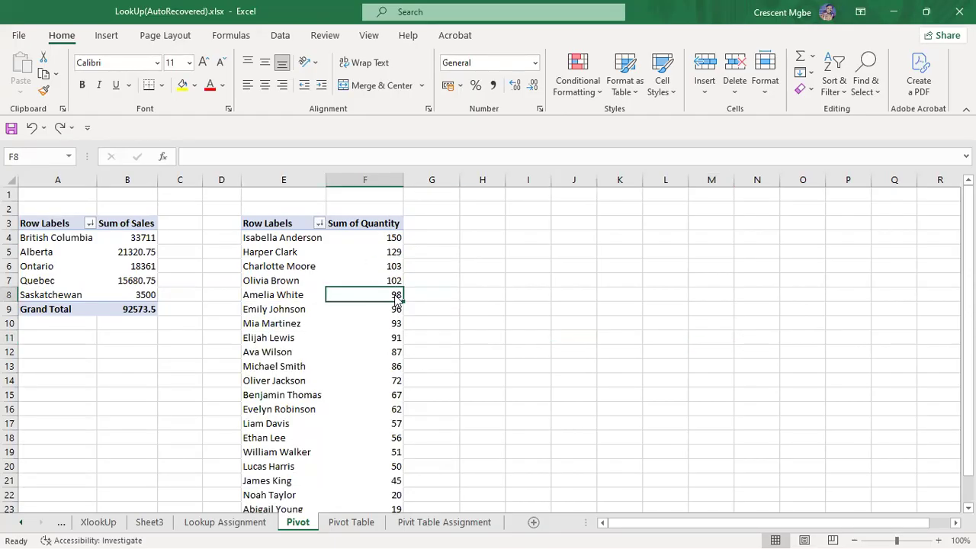
right_click(397, 299)
key("Escape")
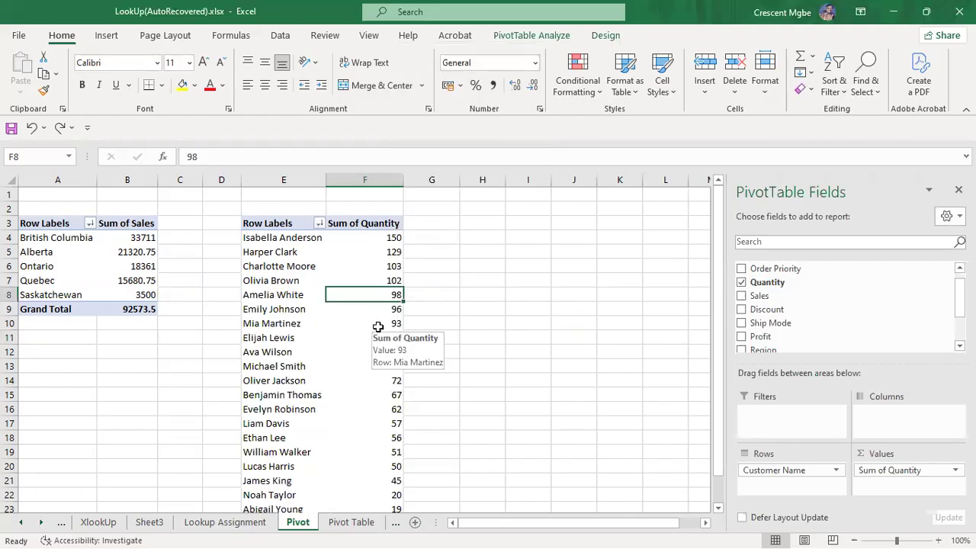
key("ctrl+z")
key("ctrl+z")
key("ctrl+z")
key("ctrl+z")
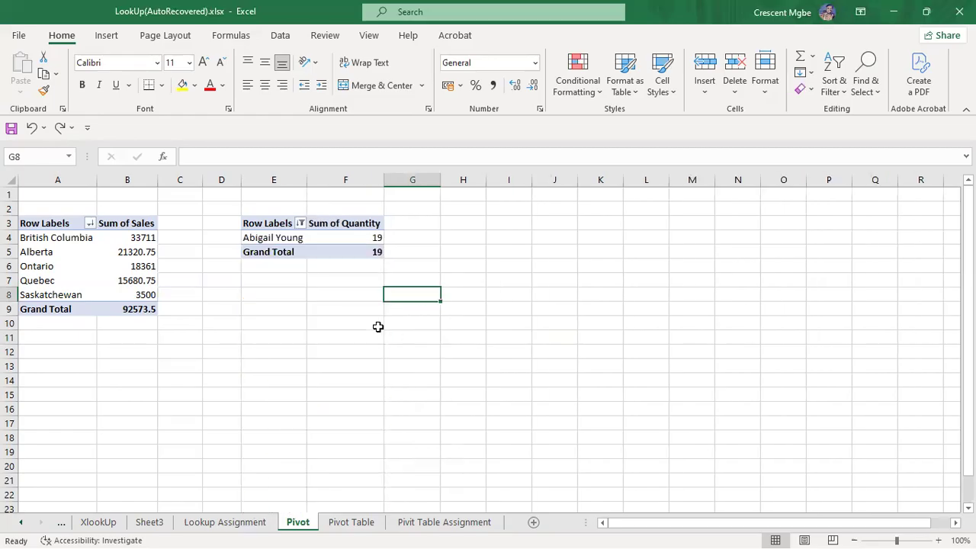
key("ctrl+z")
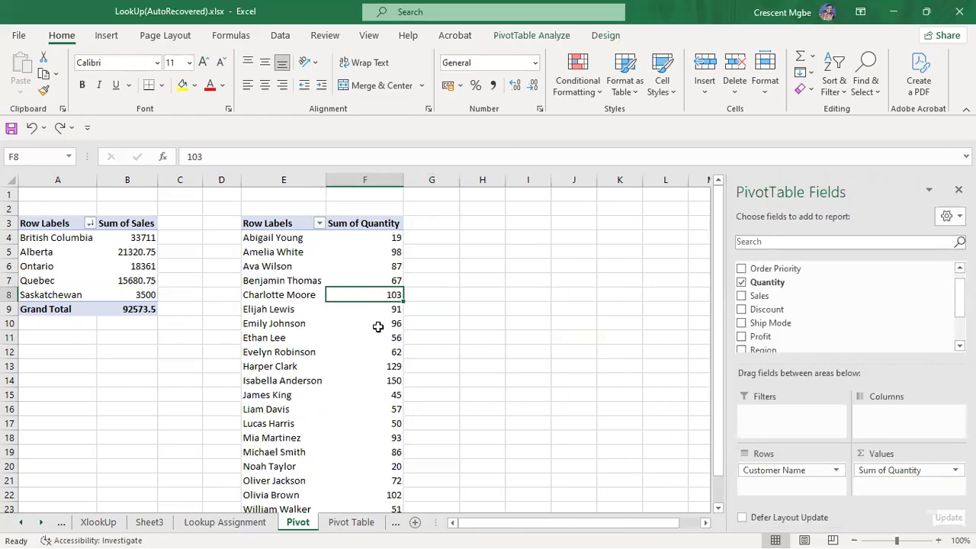
left_click(497, 319)
scroll(373, 342, "down", 3)
scroll(372, 329, "up", 3)
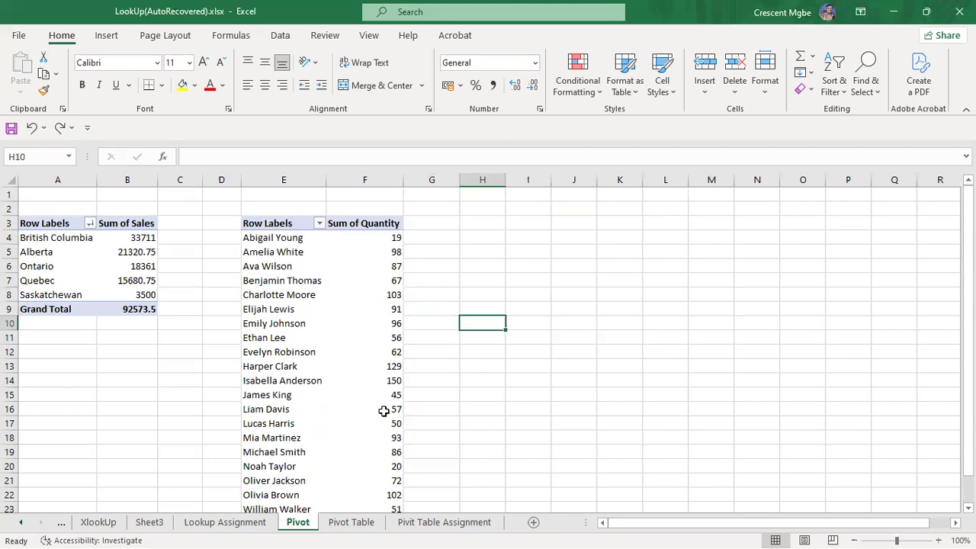
Step: Limit the unsorted customer PivotTable to its top 5 items by Sum of Quantity with a Top 10 value filter
left_click(319, 224)
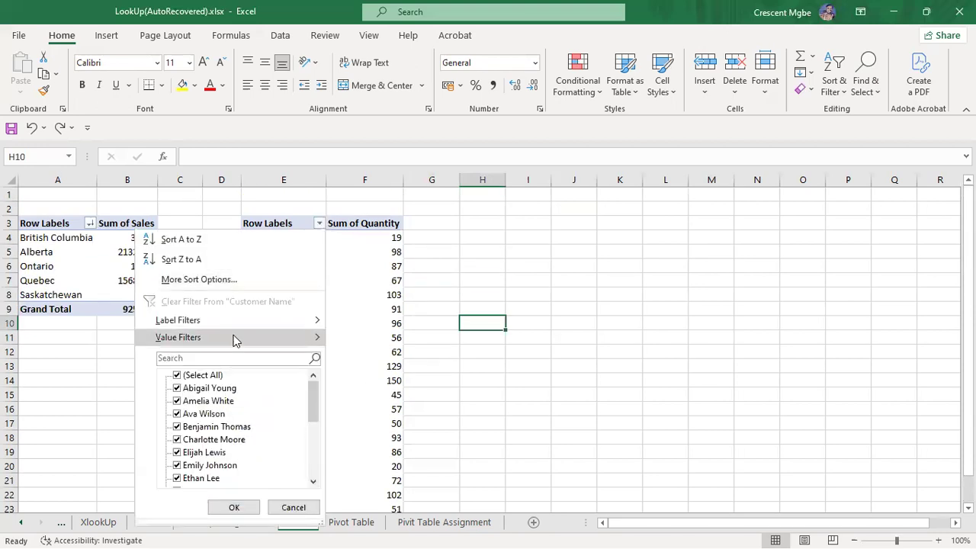
mouse_move(232, 336)
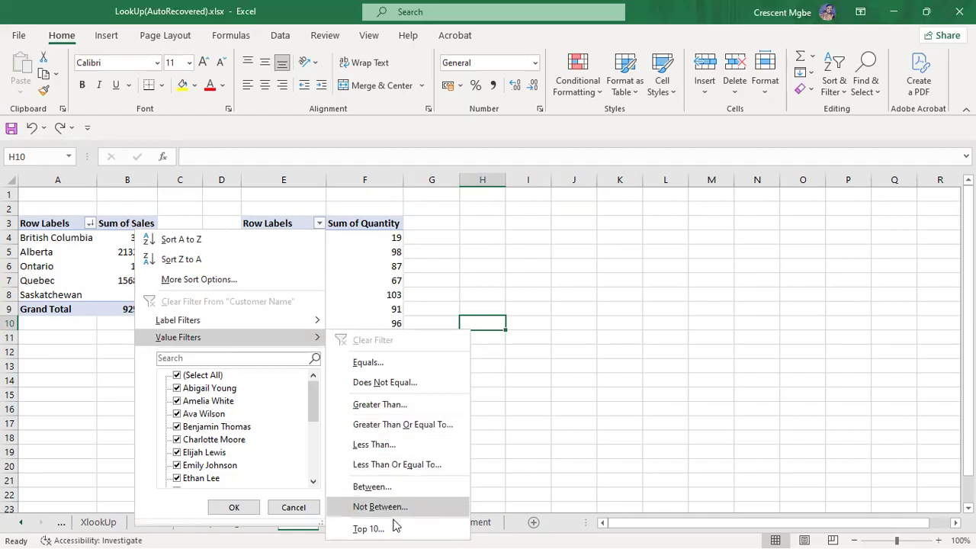
left_click(369, 528)
left_click(609, 296)
left_click(609, 295)
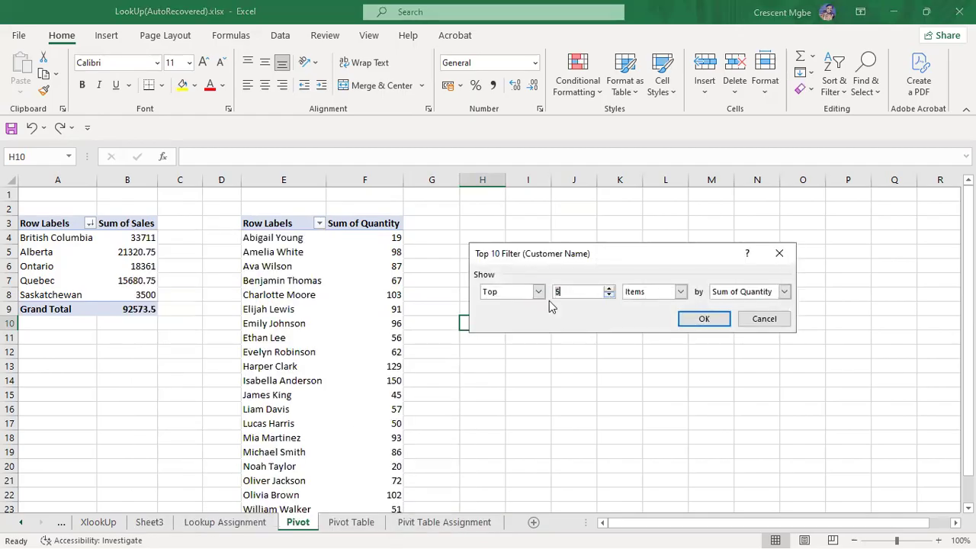
left_click(704, 318)
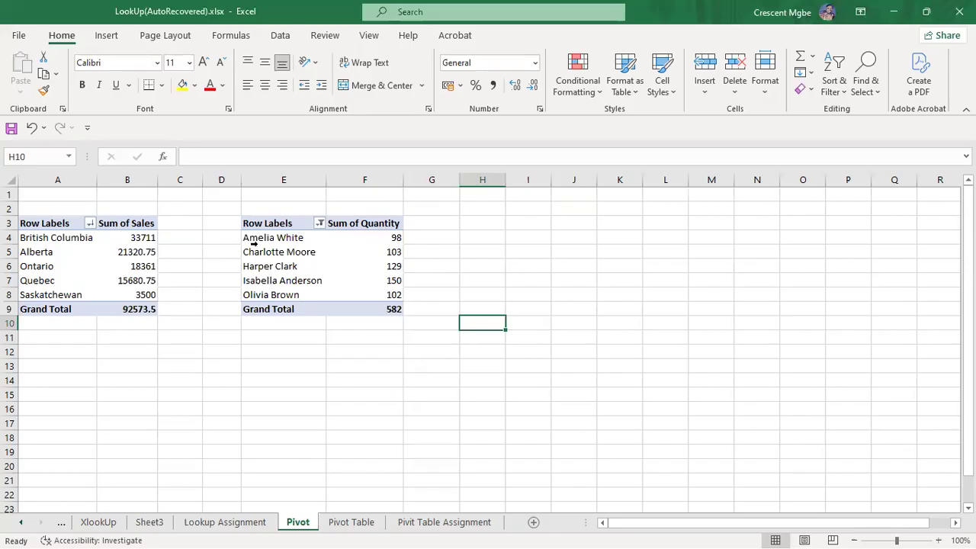
Step: Sort the filtered customer PivotTable's Sum of Quantity values from largest to smallest
right_click(399, 265)
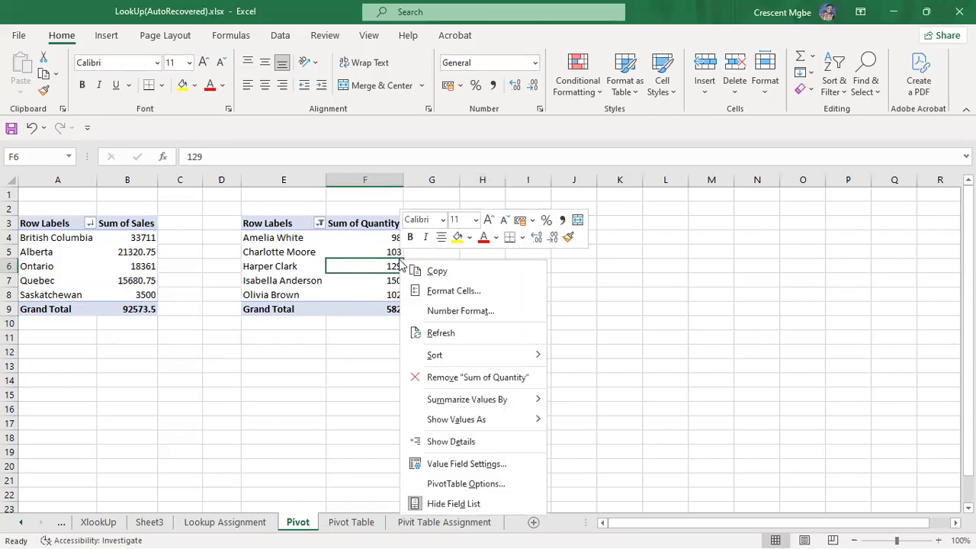
key("Escape")
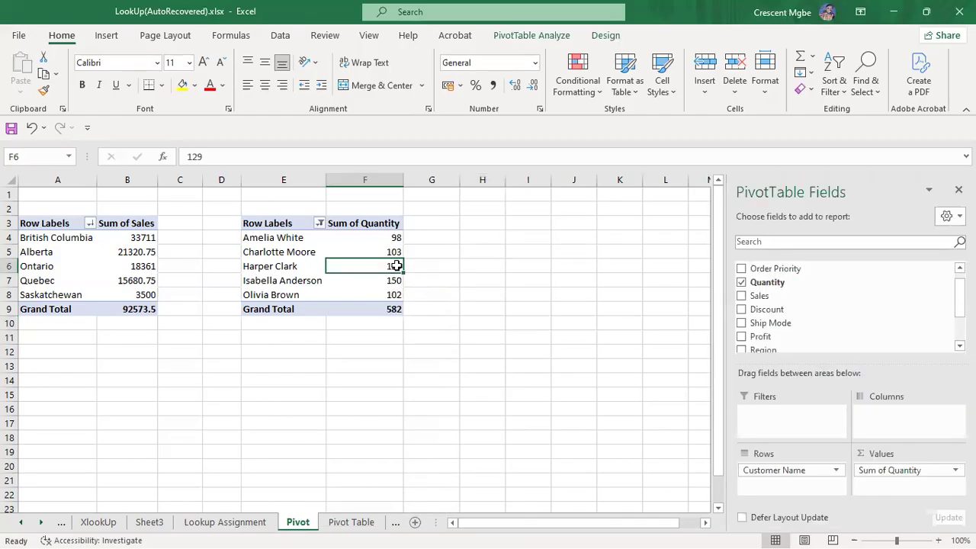
right_click(398, 267)
mouse_move(501, 364)
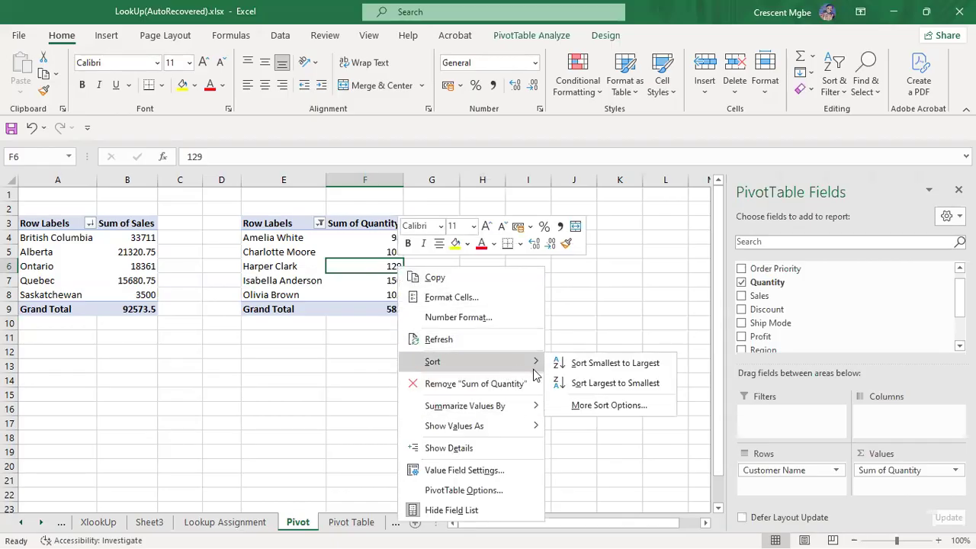
left_click(613, 385)
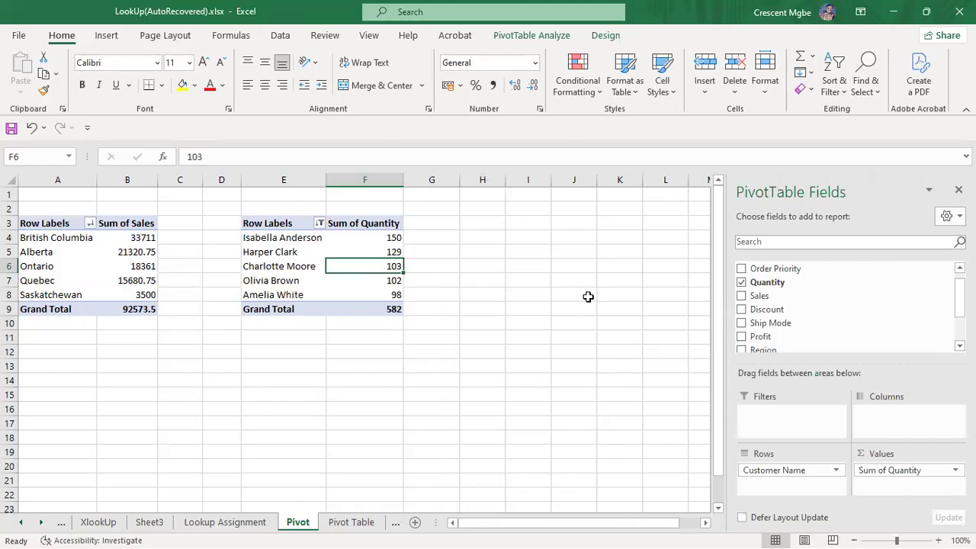
left_click(587, 297)
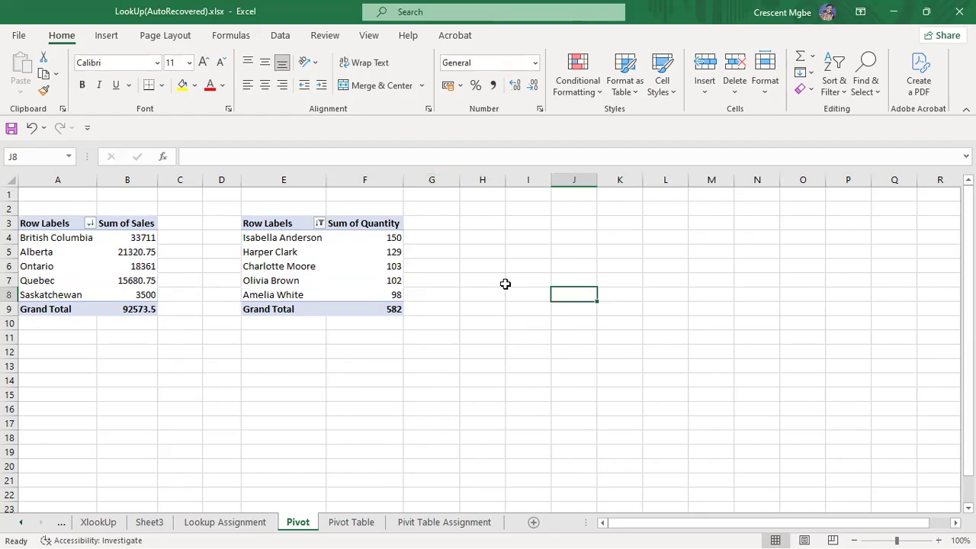
Step: Copy the customer quantity PivotTable to cell I3 and widen column J to fit the Sum of Quantity heading
left_click(284, 223)
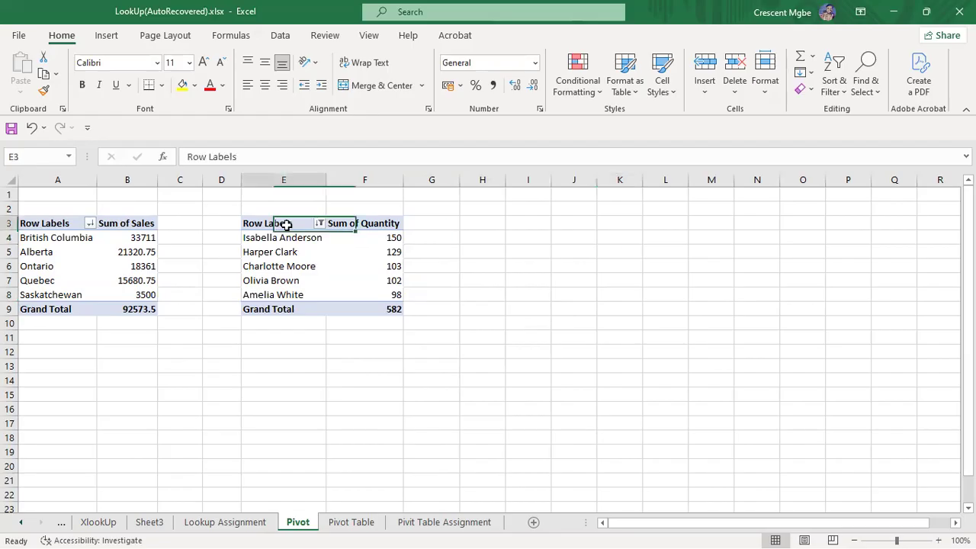
left_click_drag(289, 225, 381, 308)
key("ctrl+c")
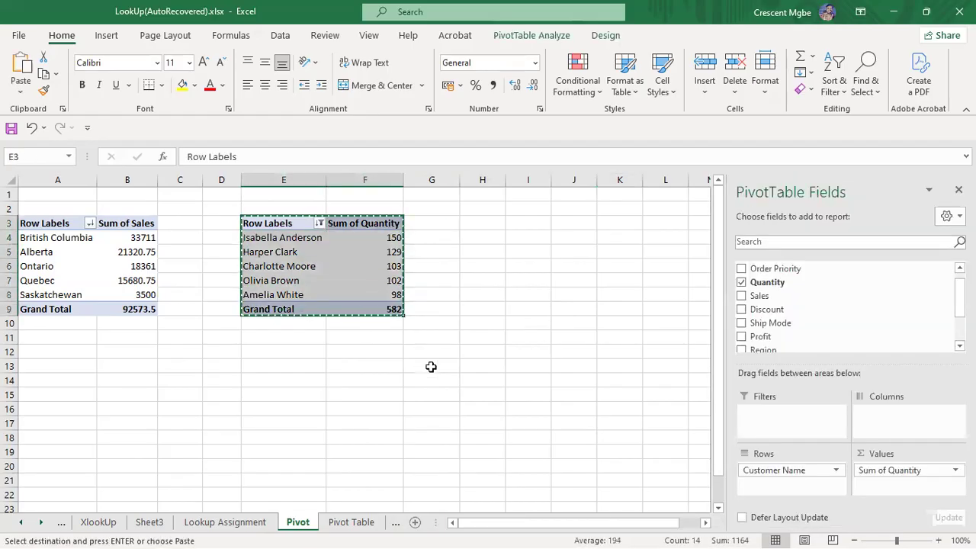
left_click(514, 225)
key("ctrl+v")
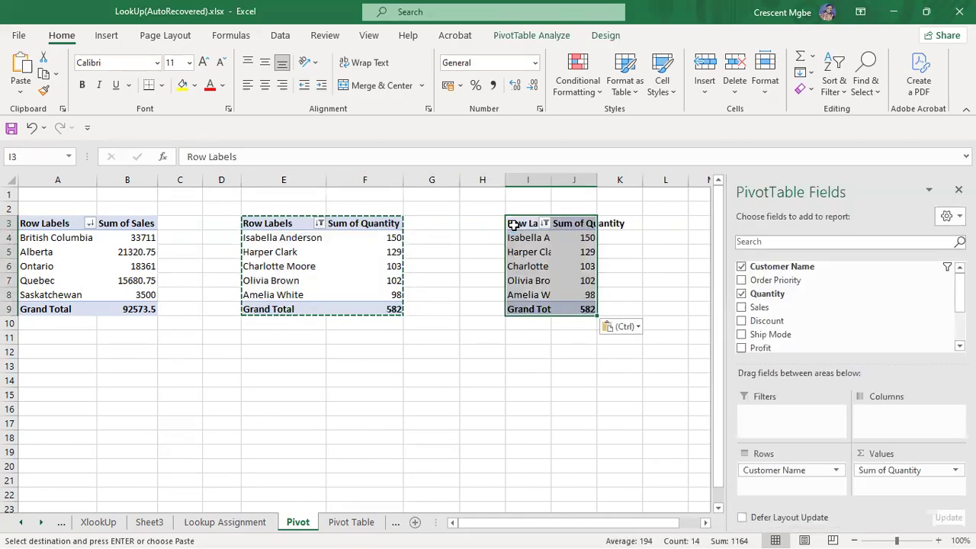
left_click(664, 278)
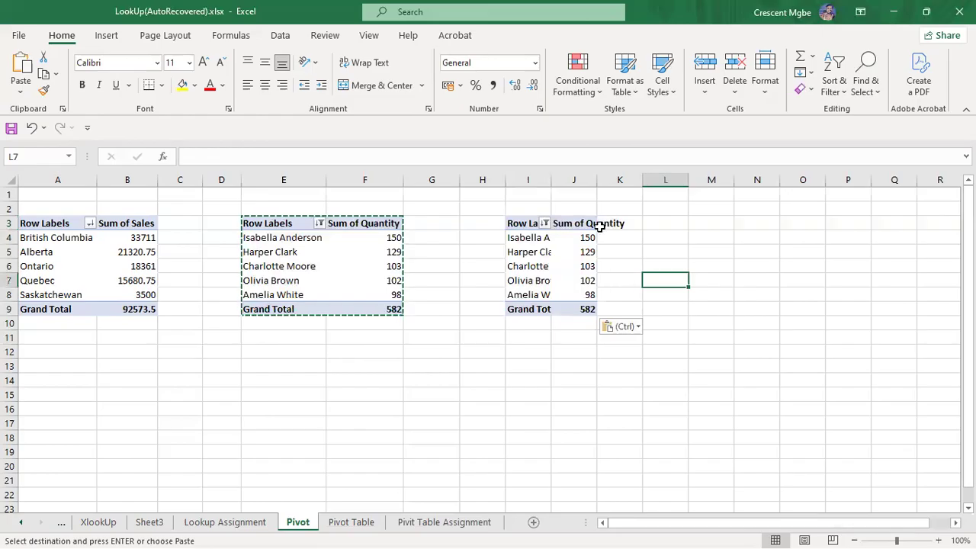
left_click_drag(597, 176, 645, 177)
left_click(532, 400)
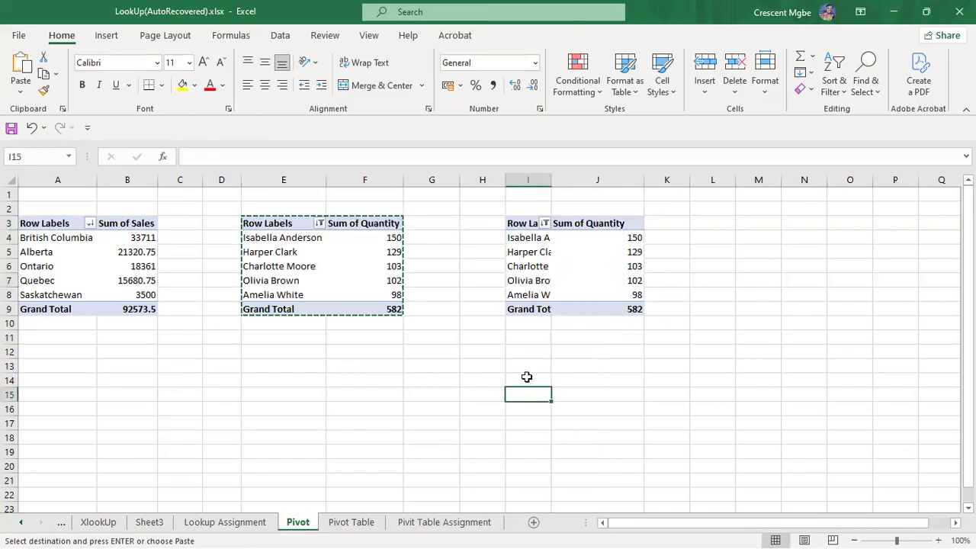
Step: Remove Customer Name from the rows and Sum of Quantity from the values of the copied PivotTable at I3
left_click(527, 228)
left_click_drag(804, 474, 798, 328)
left_click_drag(914, 470, 862, 327)
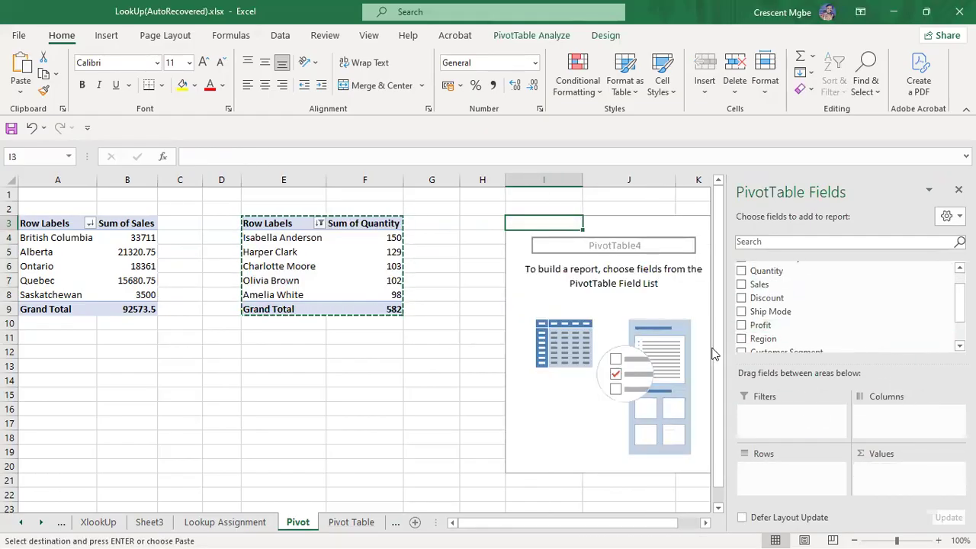
Step: Extract the source records behind the Sum of Quantity in F6 to a new sheet and return to the Pivot sheet
double_click(340, 262)
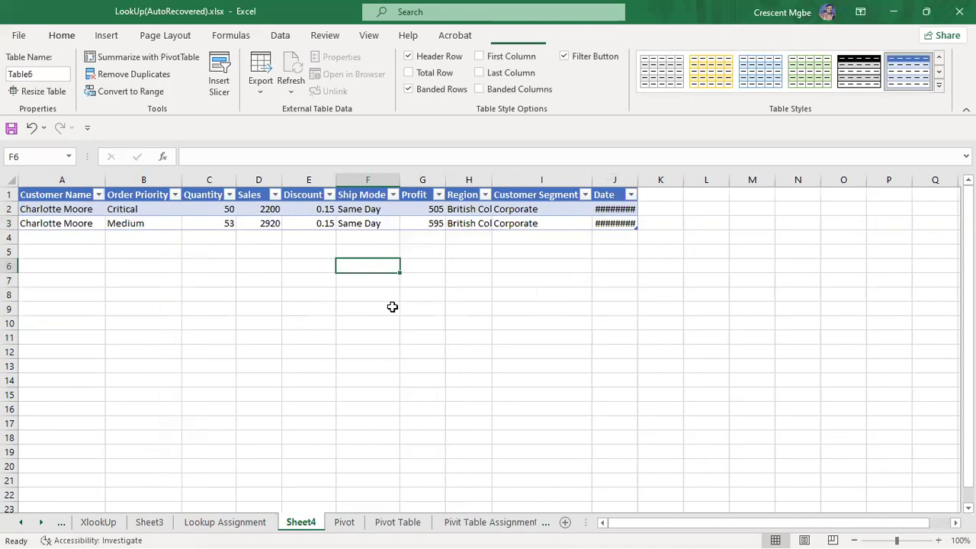
left_click(343, 522)
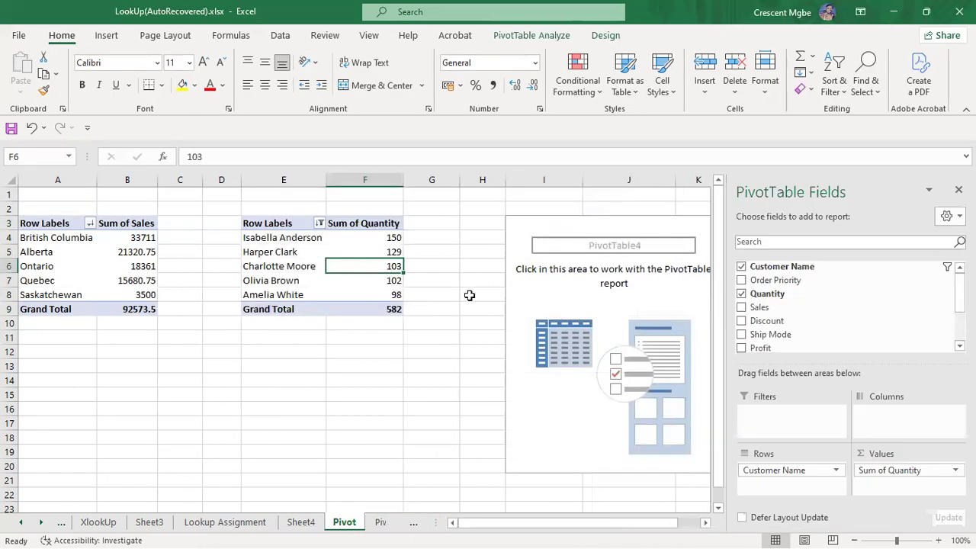
left_click(471, 260)
Step: Examine the Ship Mode, Customer Segment, Profit and Region columns of the source table on the Pivot Table sheet
left_click(574, 236)
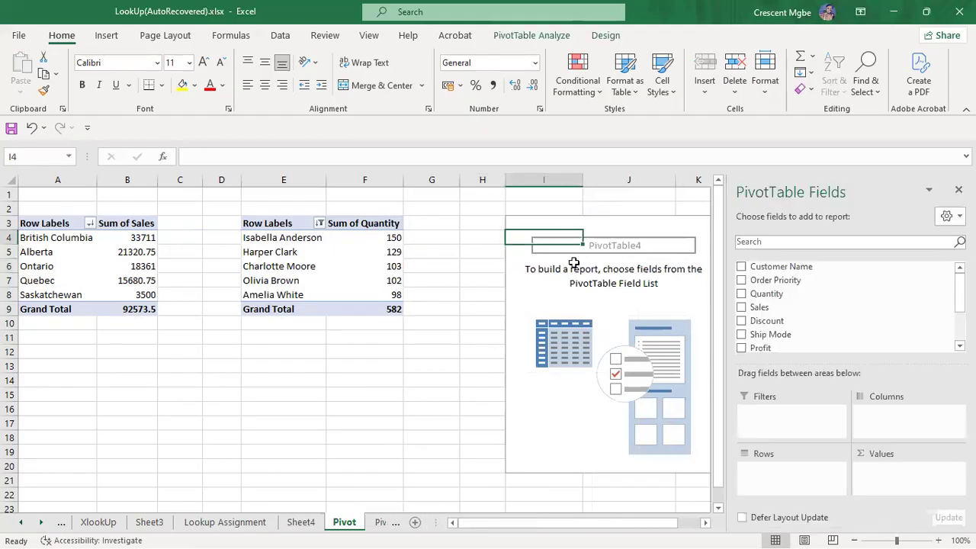
left_click(539, 223)
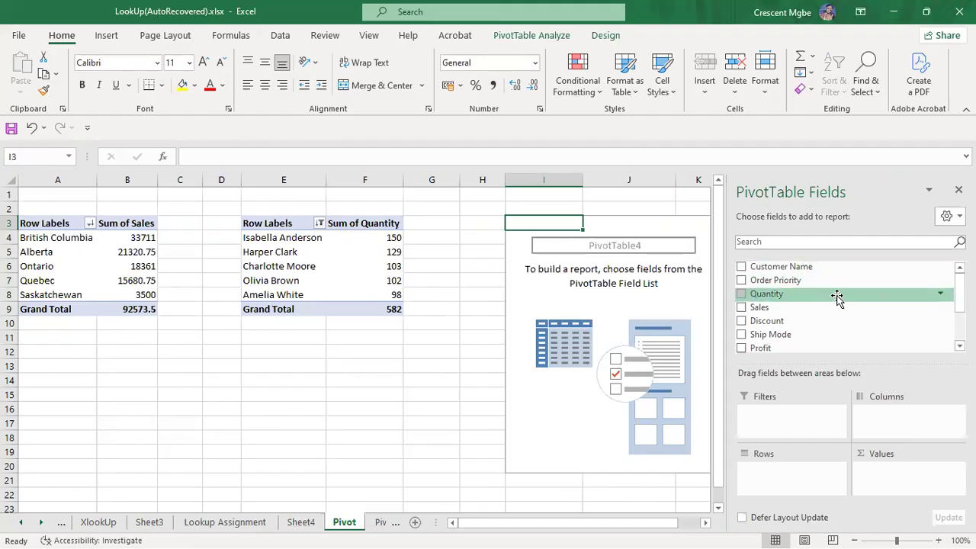
scroll(832, 311, "down", 2)
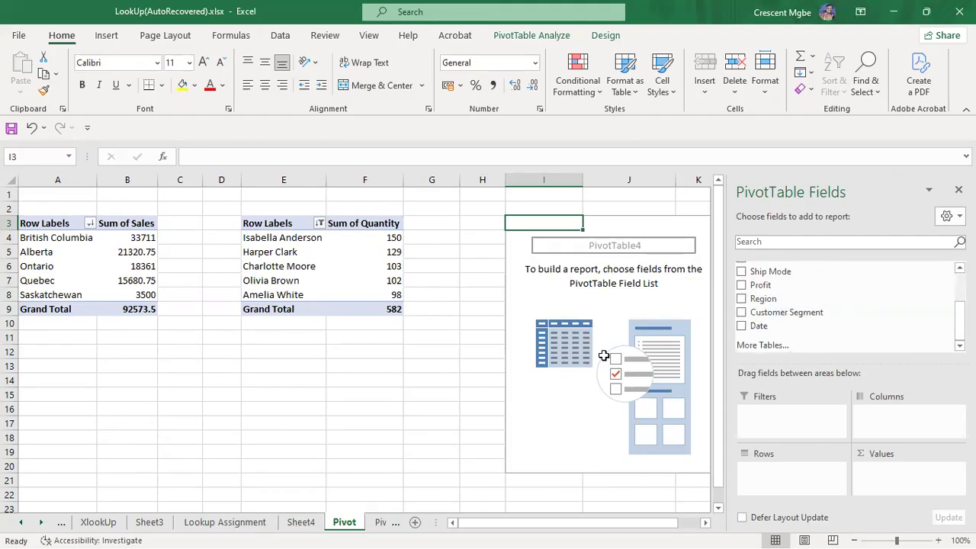
left_click(381, 523)
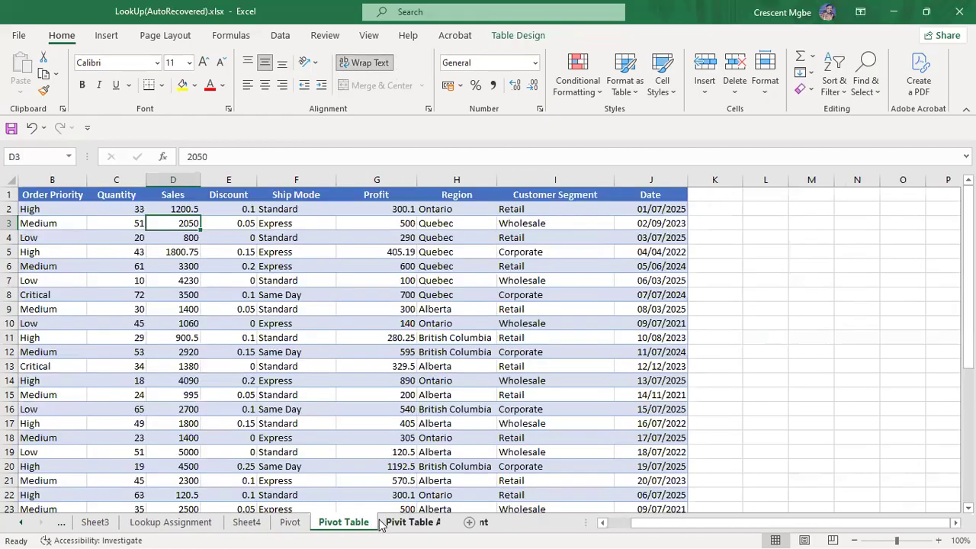
left_click(563, 174)
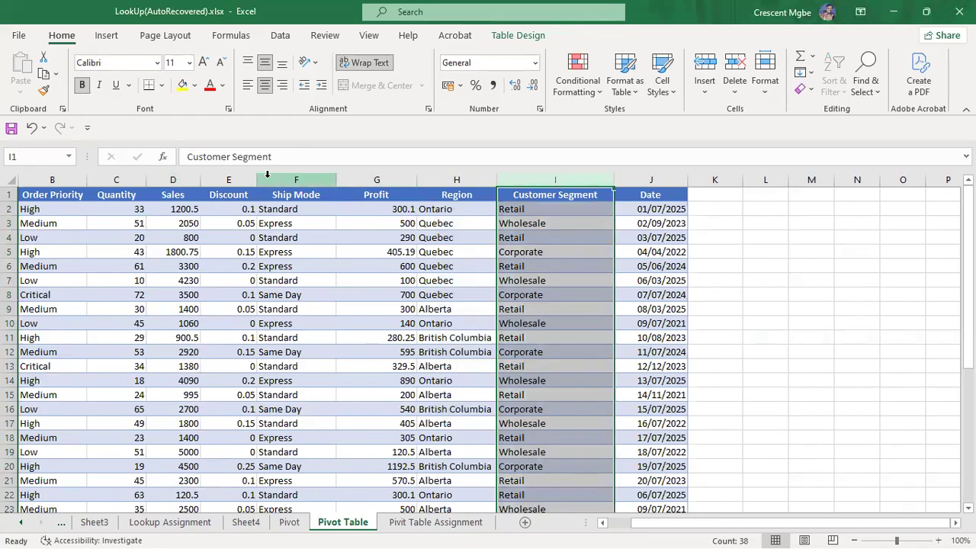
left_click(291, 175)
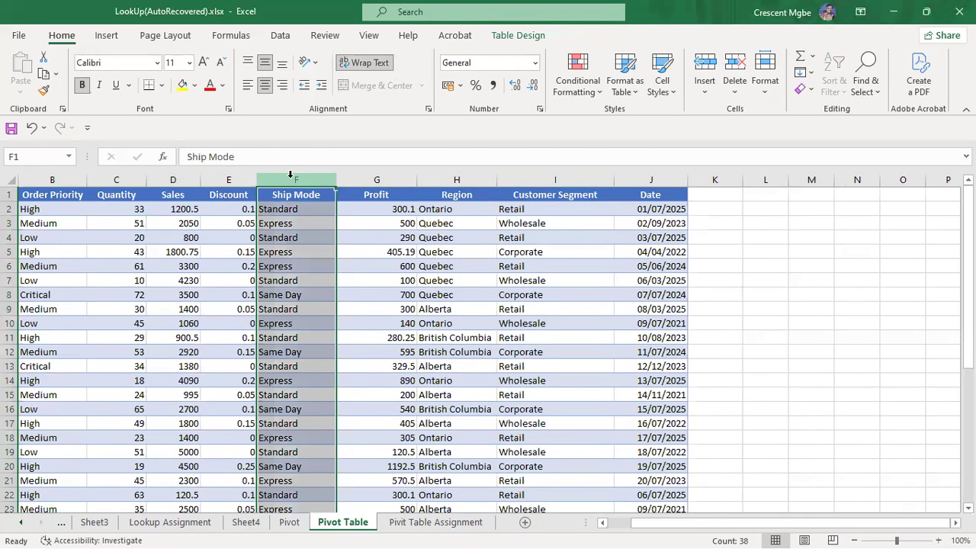
left_click(555, 175)
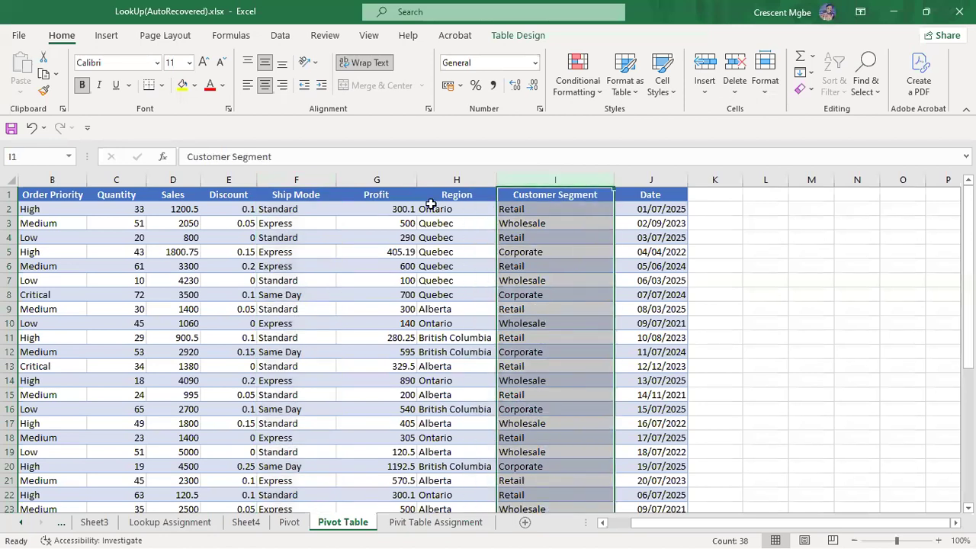
left_click(284, 176)
left_click(538, 181)
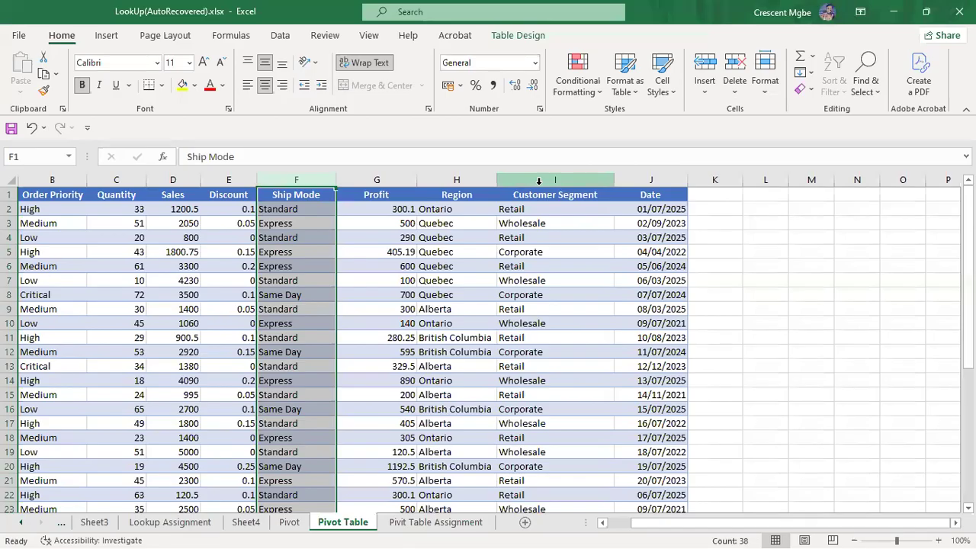
left_click(538, 181)
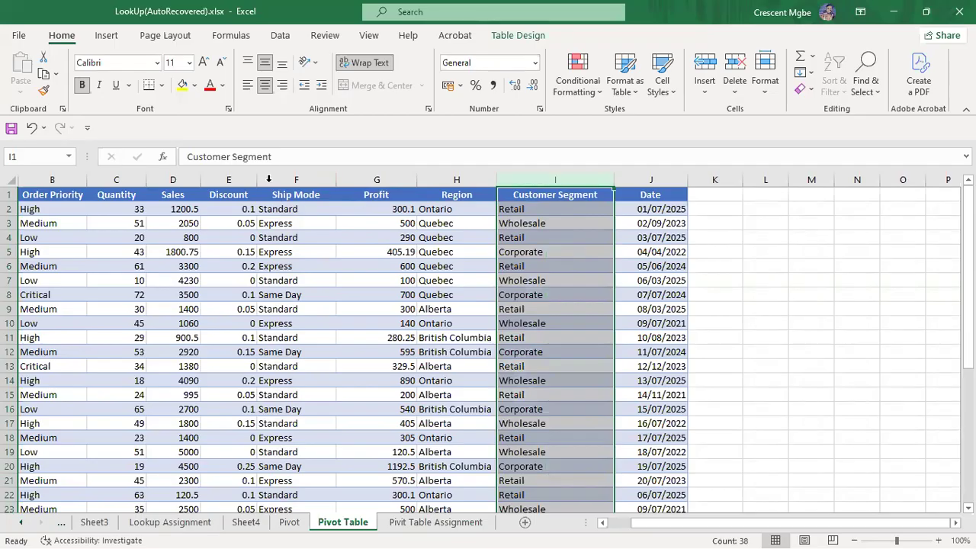
left_click(293, 177)
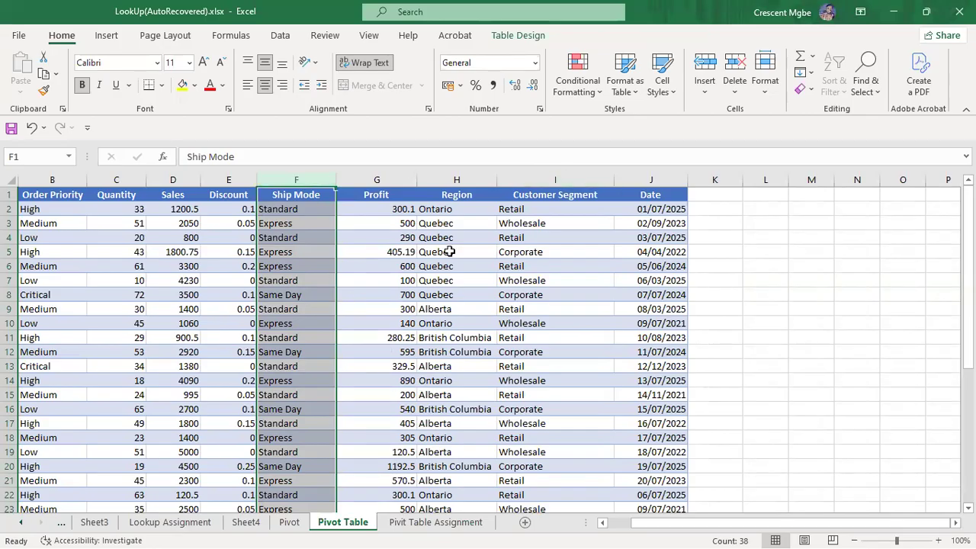
left_click(549, 177)
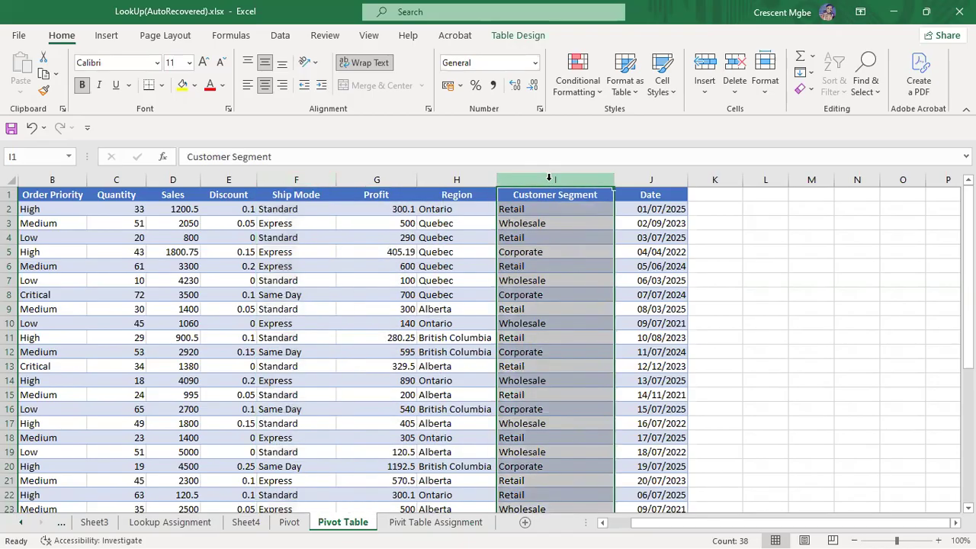
left_click(375, 178)
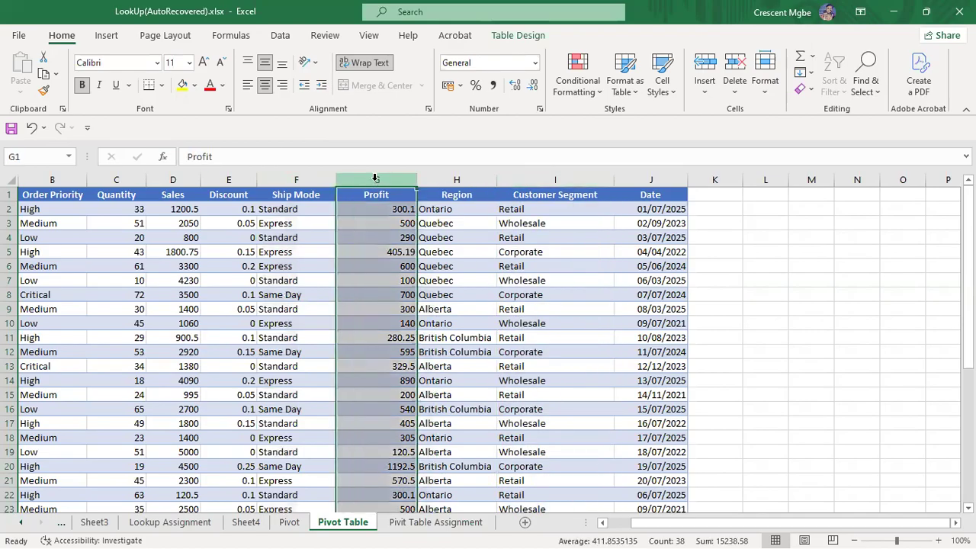
left_click(449, 179)
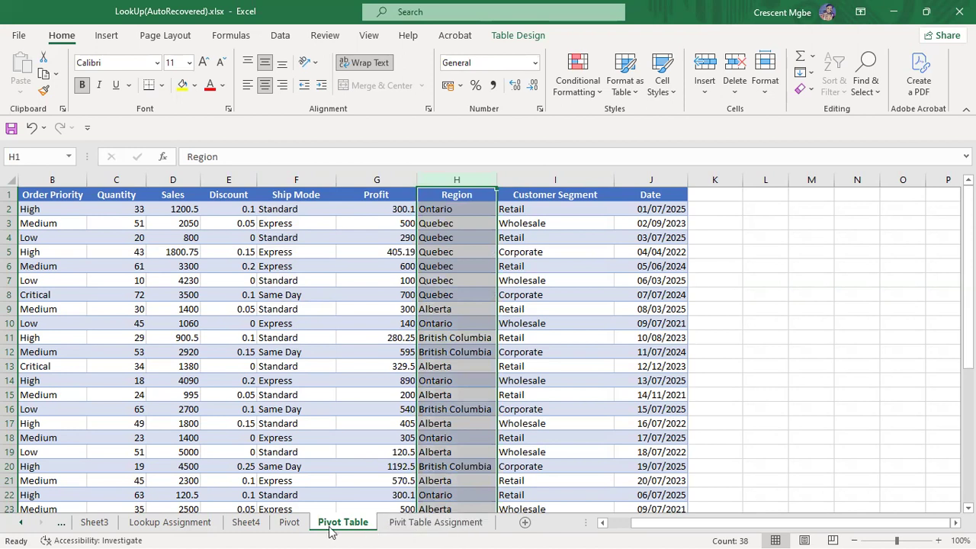
Step: Add Region to the rows and Profit to the values of the empty PivotTable at I3 on the Pivot sheet
left_click(289, 524)
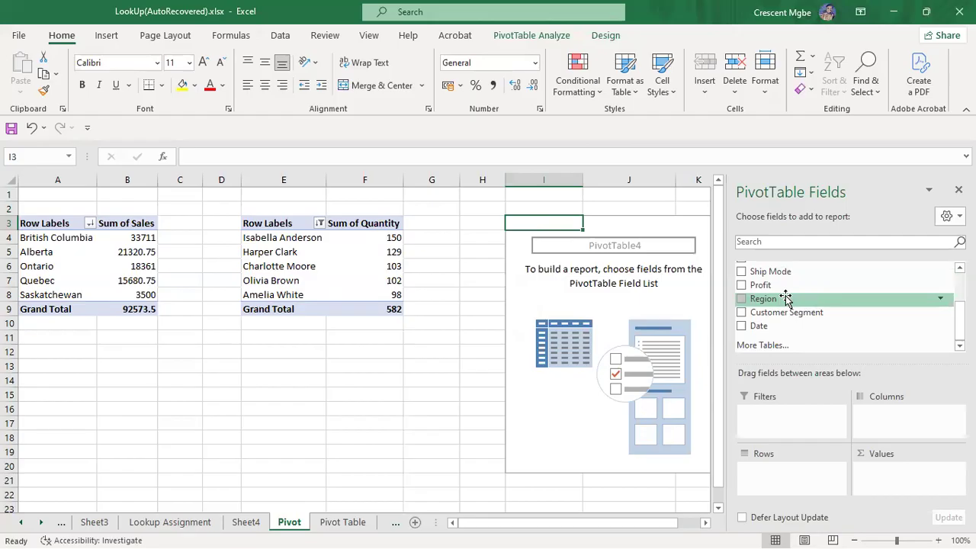
left_click_drag(785, 297, 784, 473)
left_click_drag(761, 285, 898, 475)
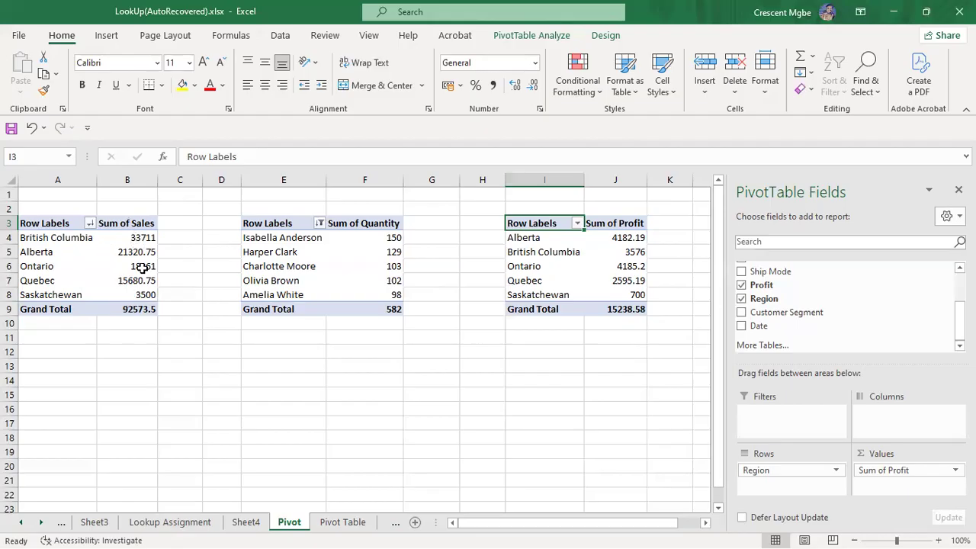
Step: Sort the regional PivotTable's Sum of Profit values from largest to smallest
mouse_move(134, 268)
mouse_move(146, 238)
right_click(630, 237)
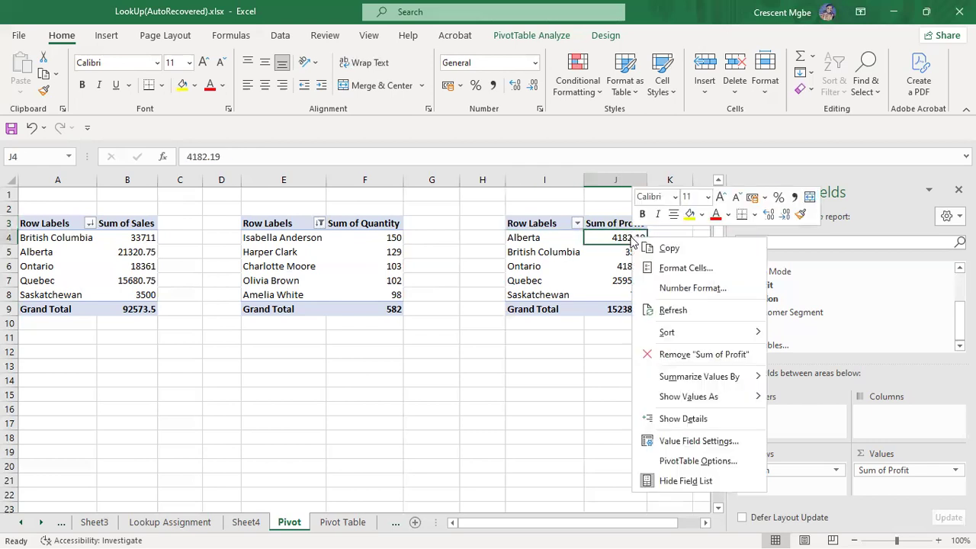
mouse_move(686, 333)
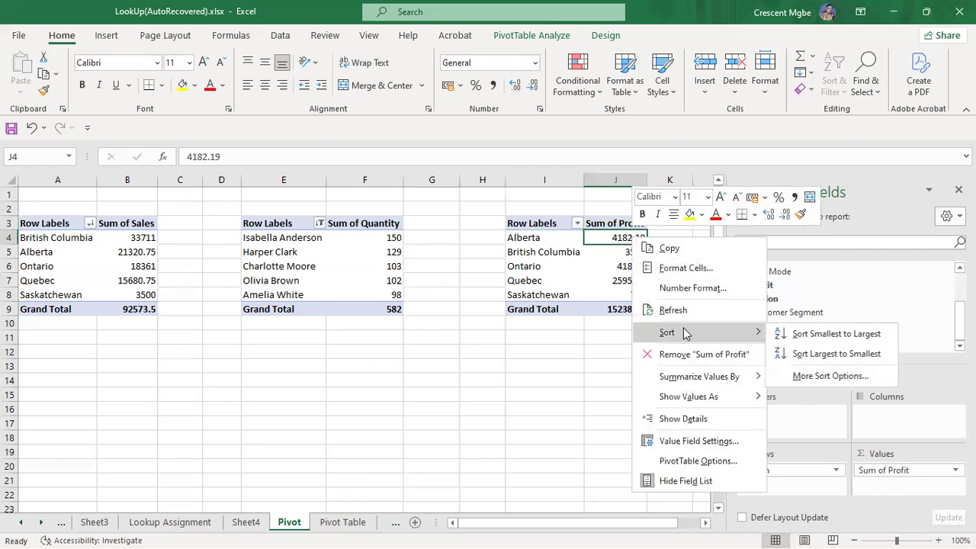
left_click(814, 354)
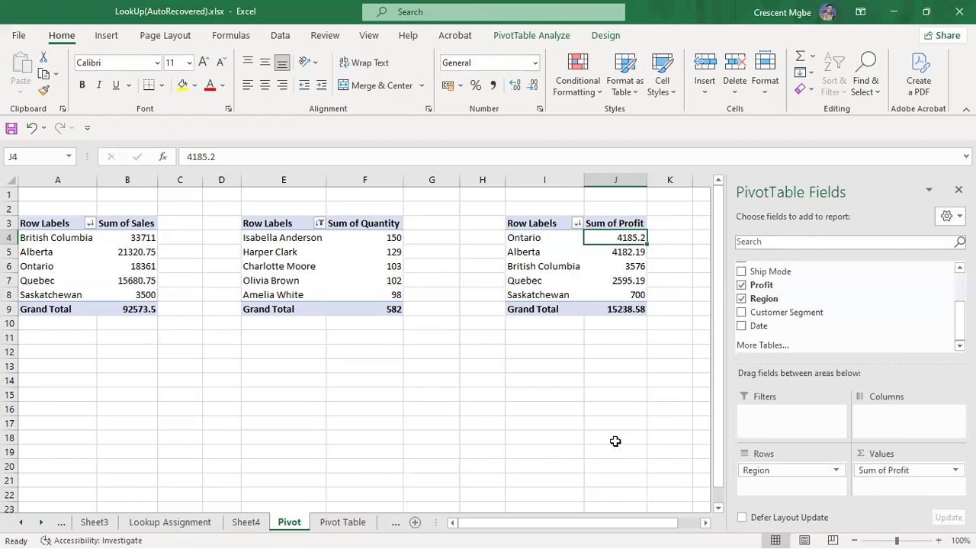
left_click(599, 427)
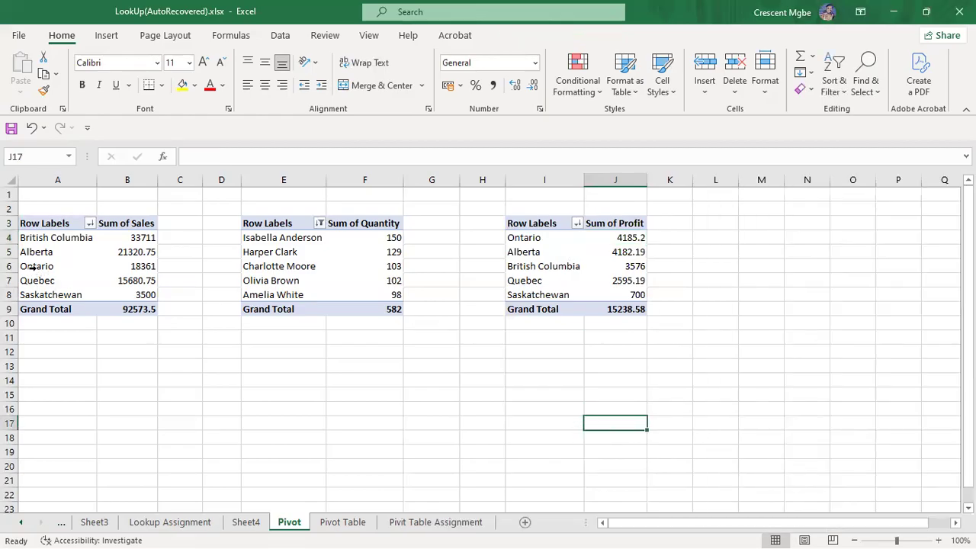
mouse_move(145, 267)
mouse_move(618, 238)
left_click_drag(36, 207, 145, 338)
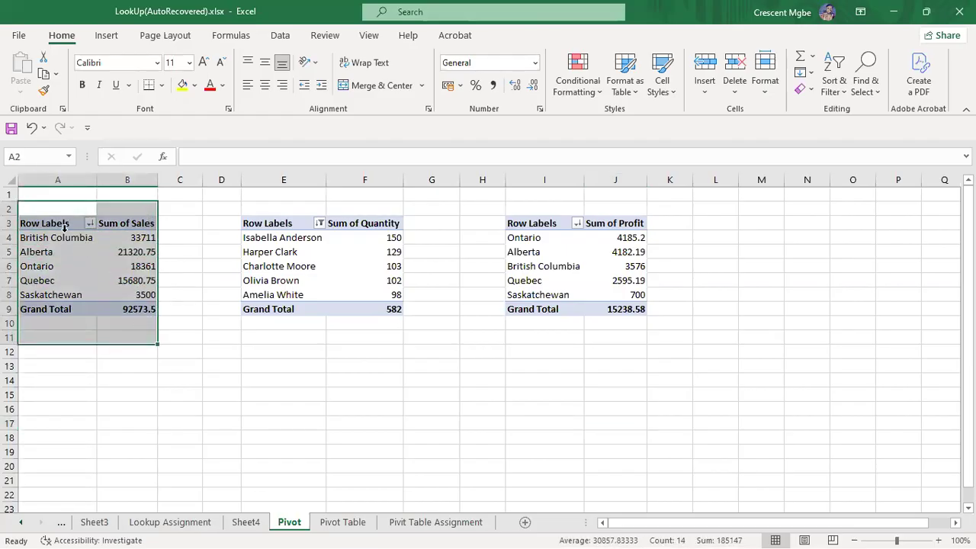
left_click(183, 238)
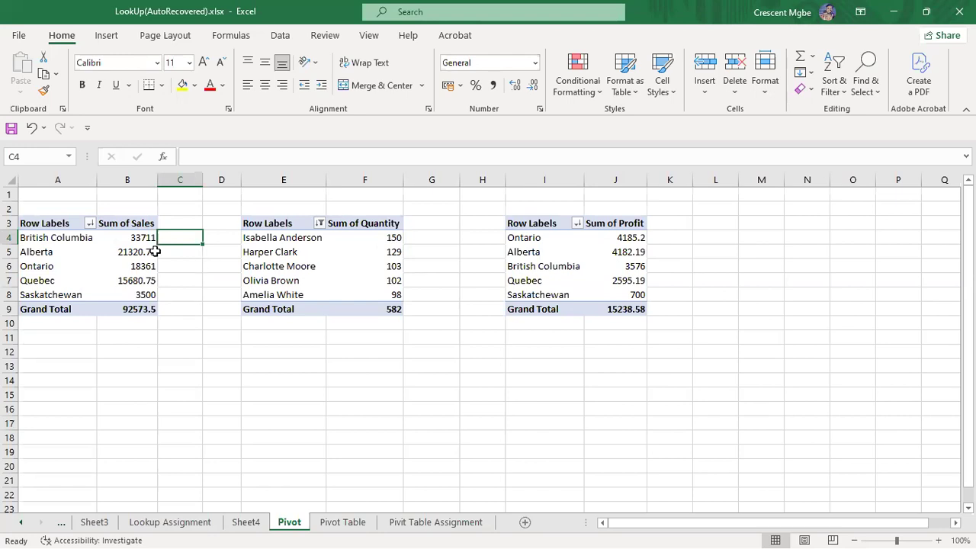
left_click(178, 223)
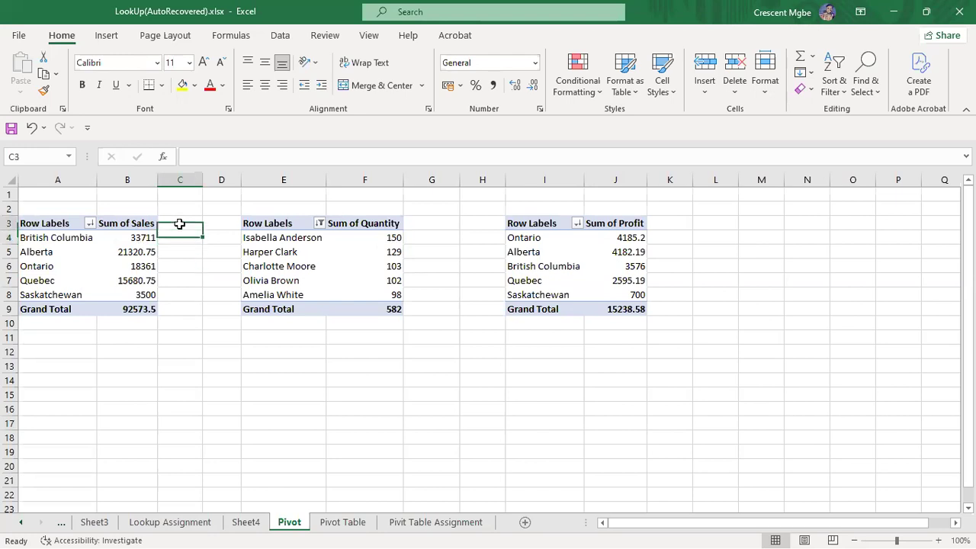
Step: Add Sales a second time to the values of the regional sales PivotTable and summarize that field by Count
left_click(123, 221)
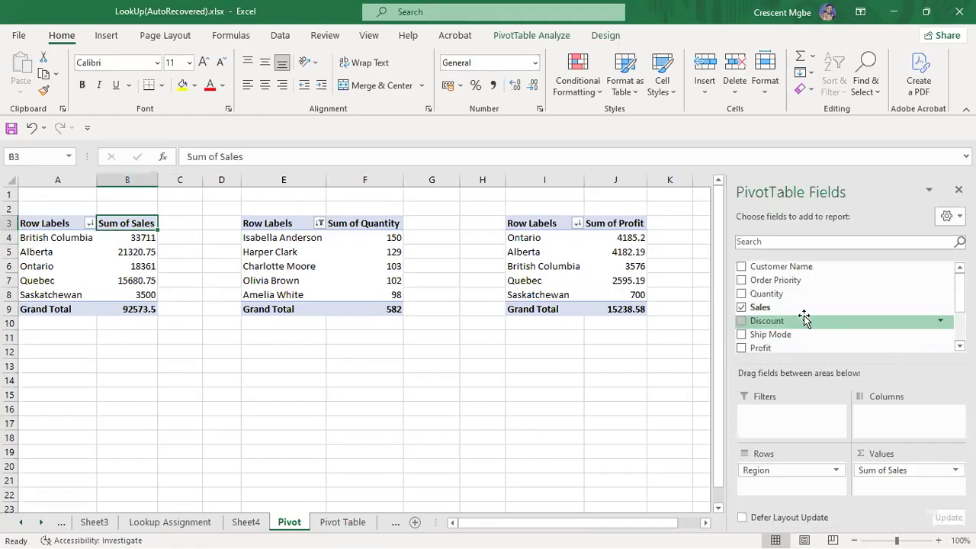
left_click_drag(788, 308, 927, 480)
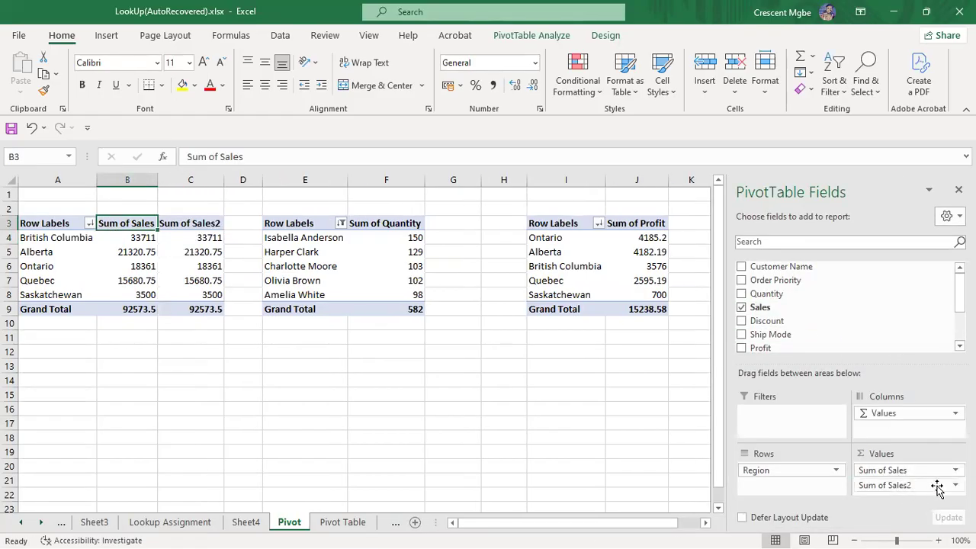
left_click(937, 486)
left_click(930, 470)
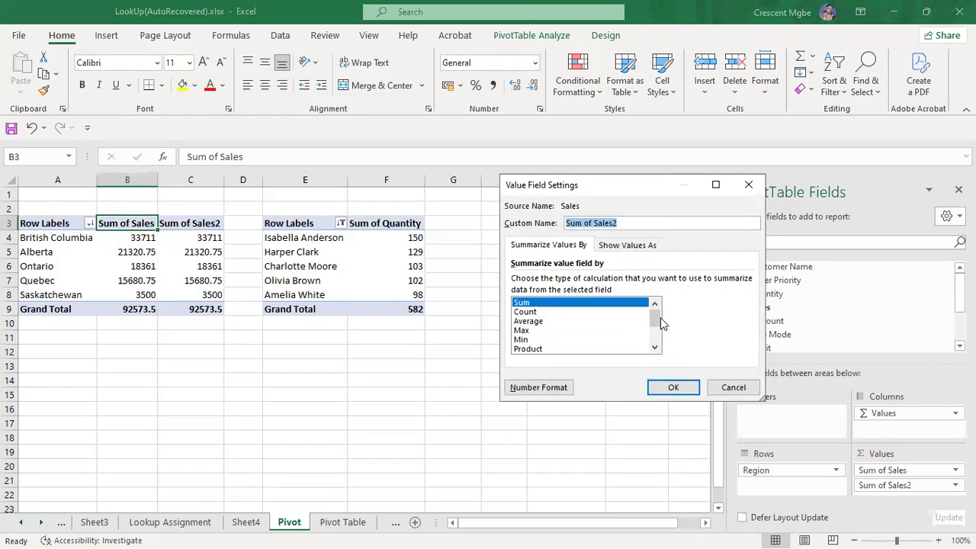
left_click(547, 312)
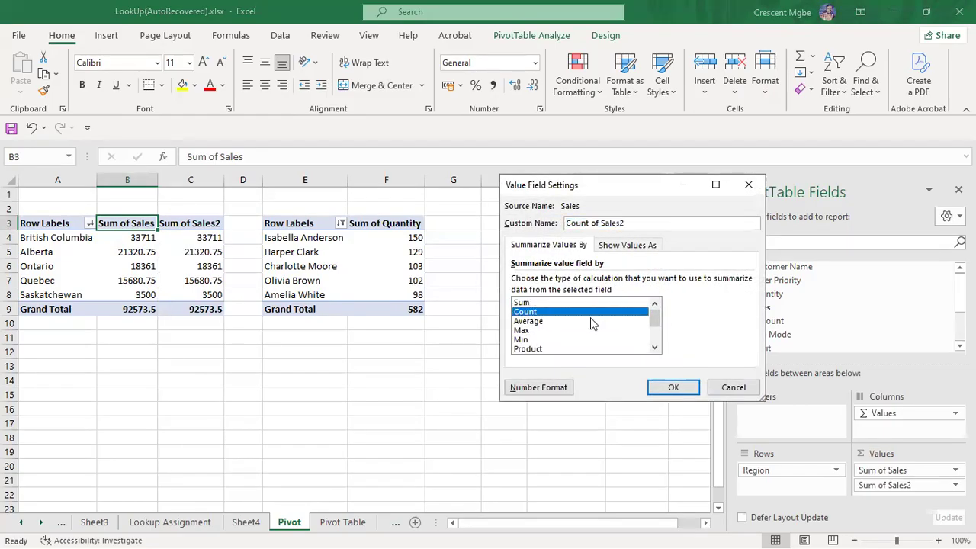
left_click(673, 389)
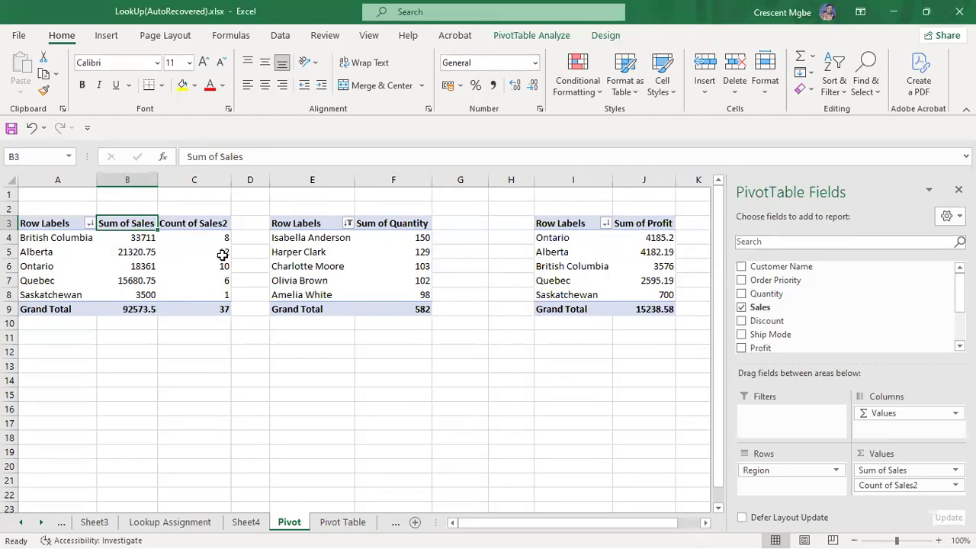
Step: Compare the regional sales and profit PivotTables and check the source data on the Pivot Table sheet
mouse_move(222, 254)
left_click(666, 238)
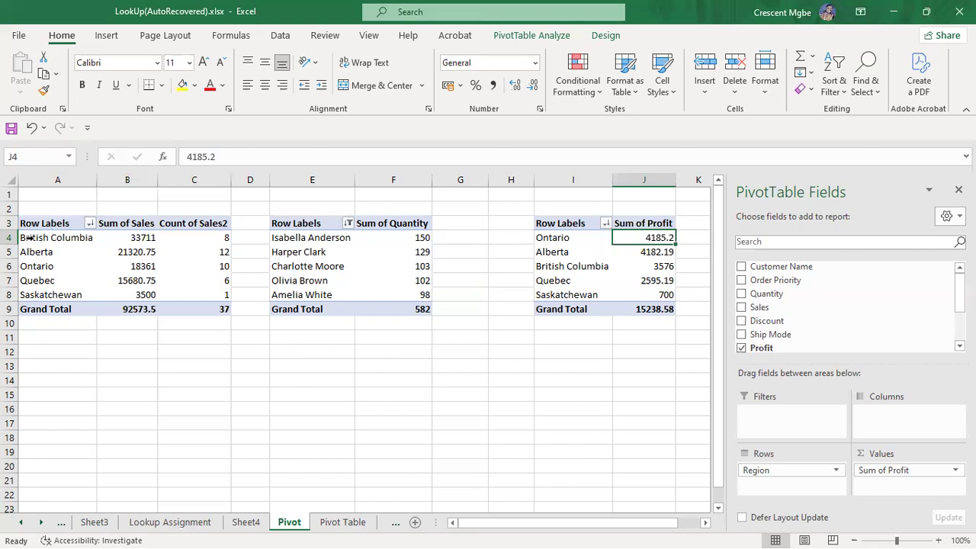
mouse_move(126, 238)
left_click(685, 391)
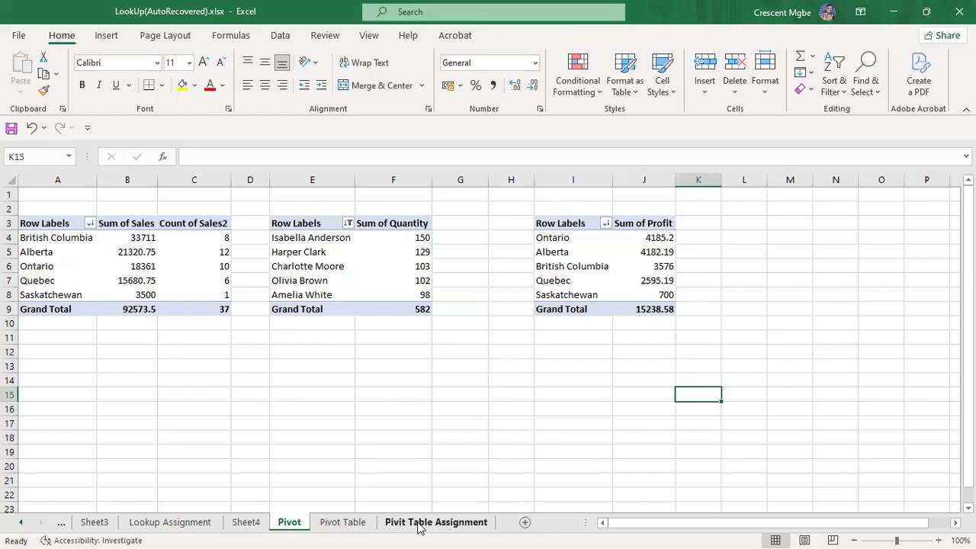
left_click(388, 527)
left_click(335, 525)
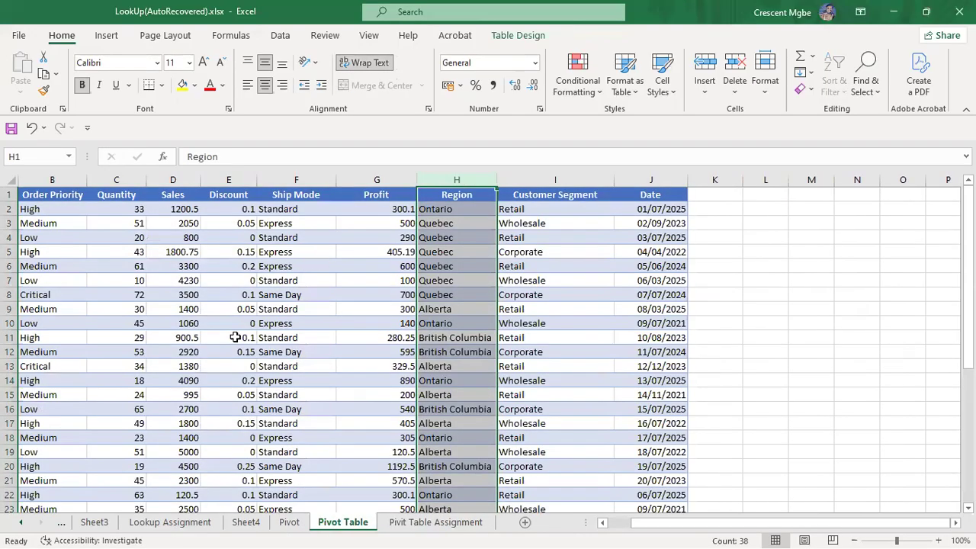
left_click(288, 524)
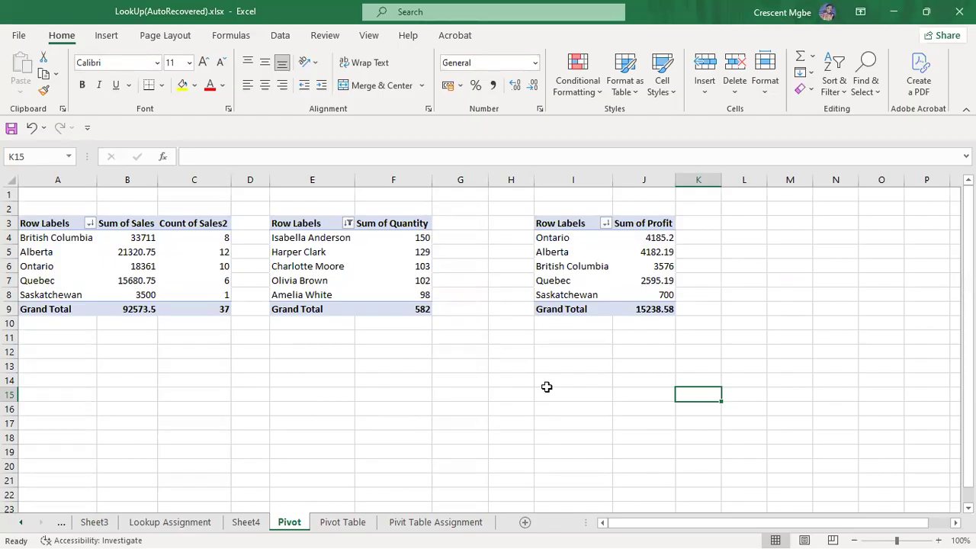
Step: Add Profit a second time to the values of the regional profit PivotTable and summarize that field by Average
left_click(637, 221)
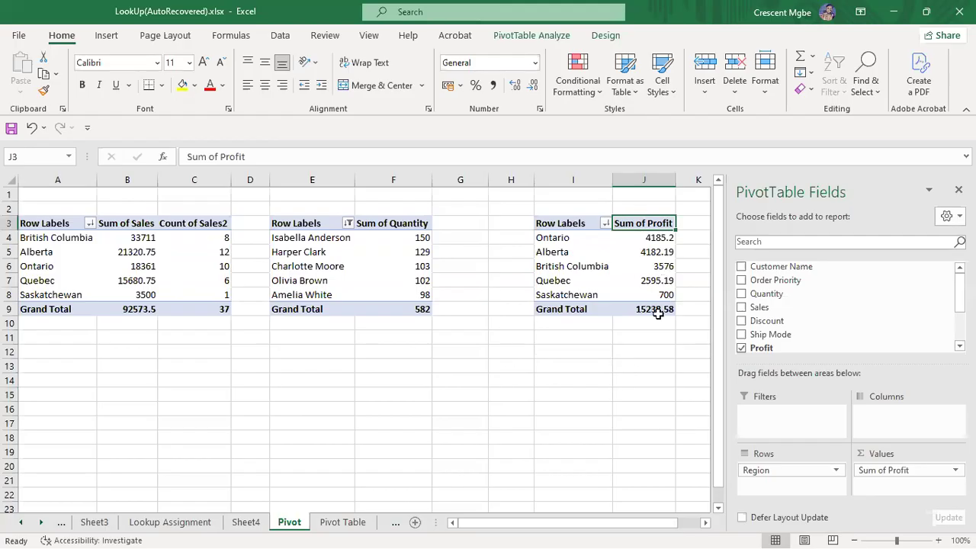
scroll(798, 316, "down", 1)
left_click_drag(789, 319, 920, 486)
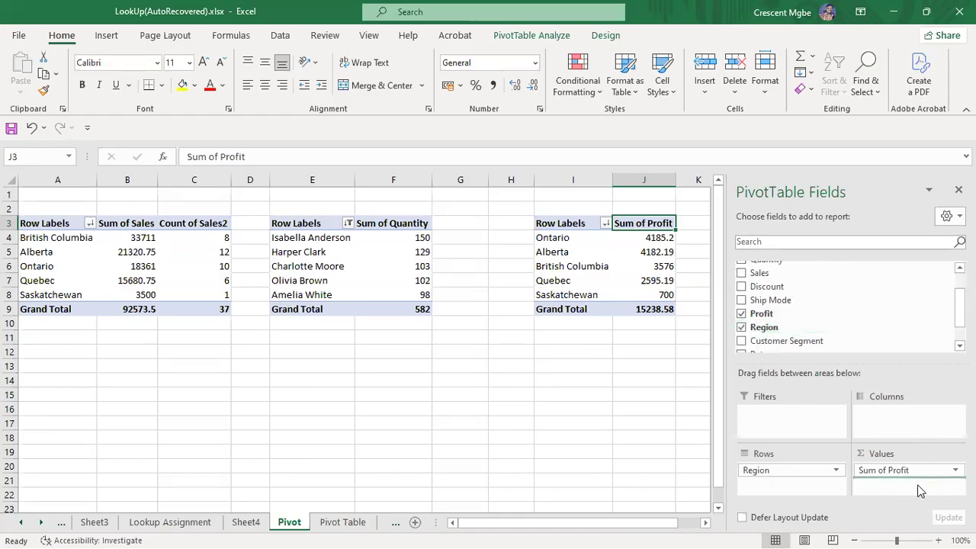
left_click(920, 485)
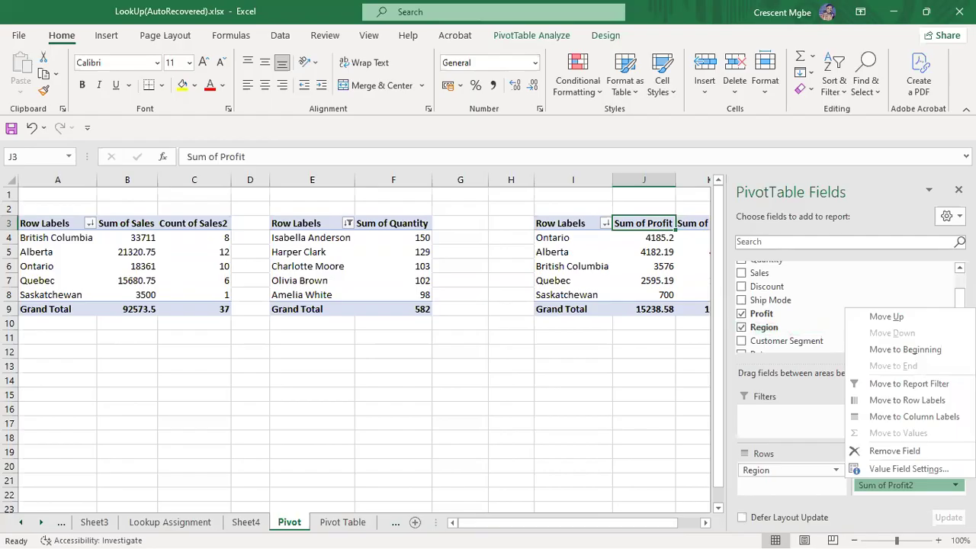
left_click(925, 469)
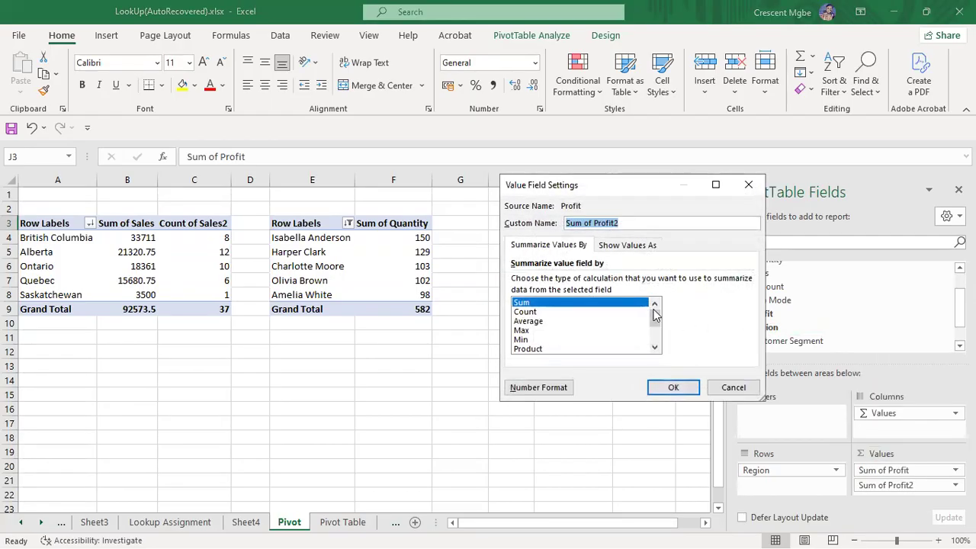
left_click(535, 320)
left_click(681, 391)
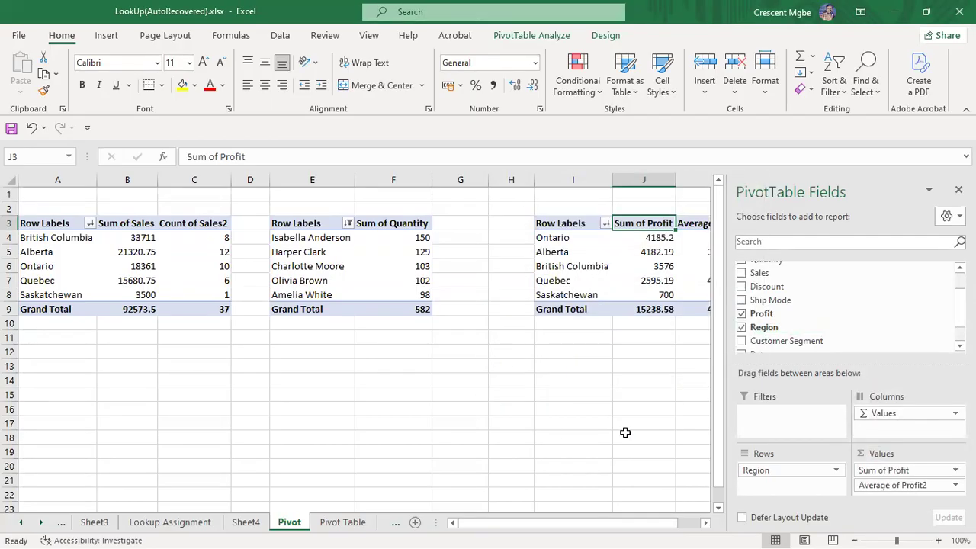
Step: Sort the regional profit PivotTable by its average profit values from largest to smallest
left_click_drag(669, 530, 692, 529)
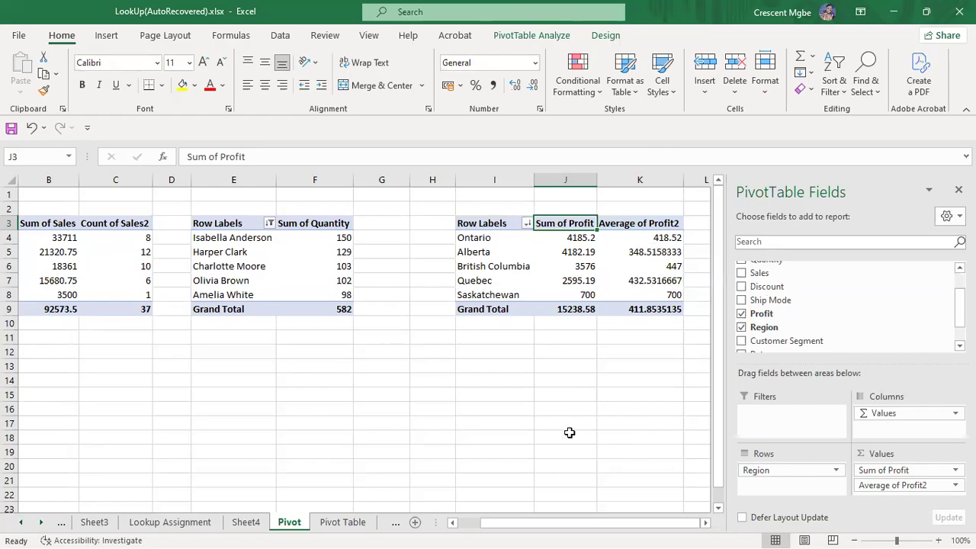
left_click_drag(561, 531, 556, 529)
mouse_move(667, 252)
right_click(661, 238)
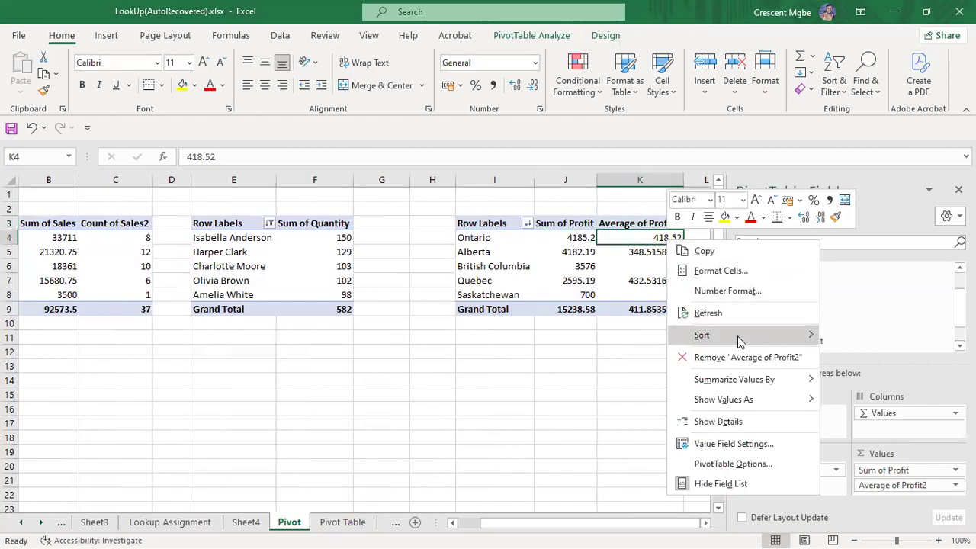
mouse_move(738, 342)
left_click(863, 355)
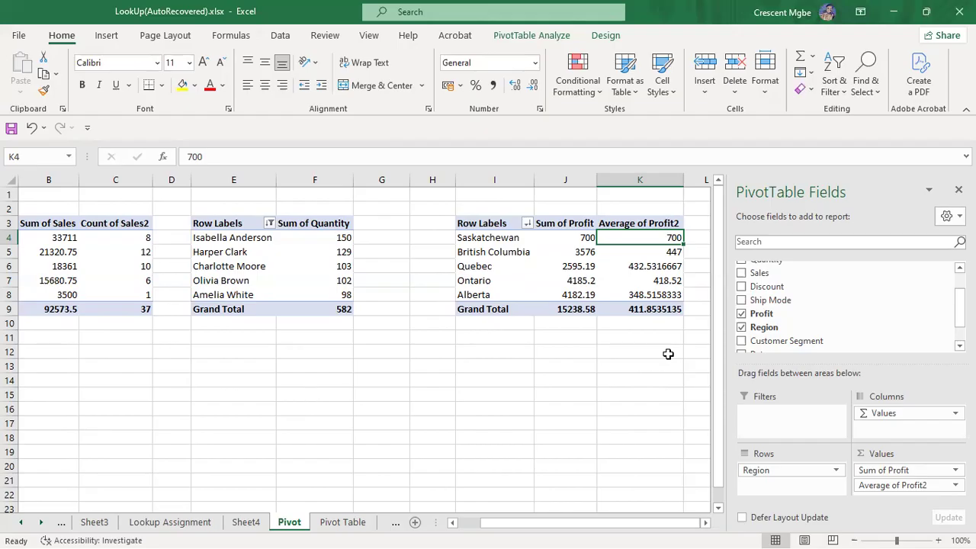
Step: Show the five regional average profit values in K4:K8 with two decimal places
right_click(663, 268)
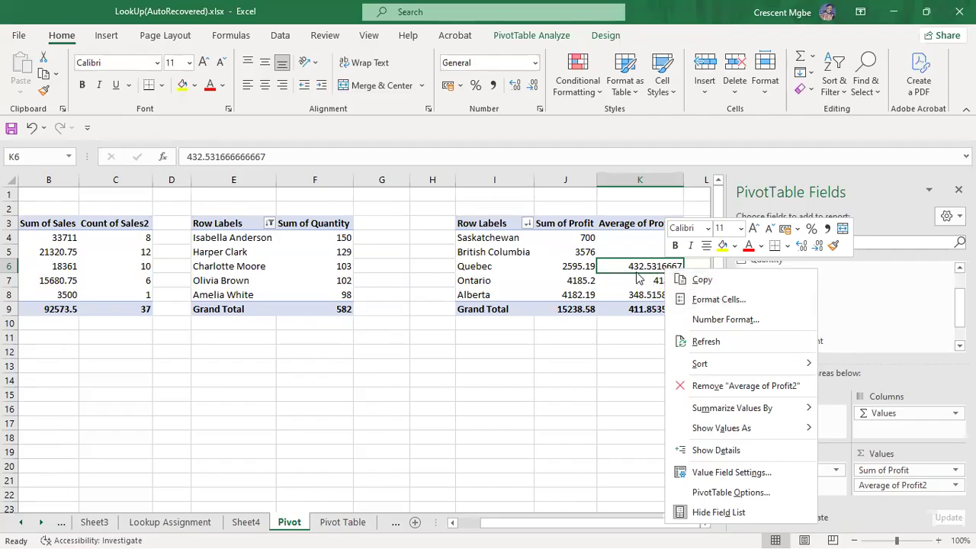
left_click(475, 303)
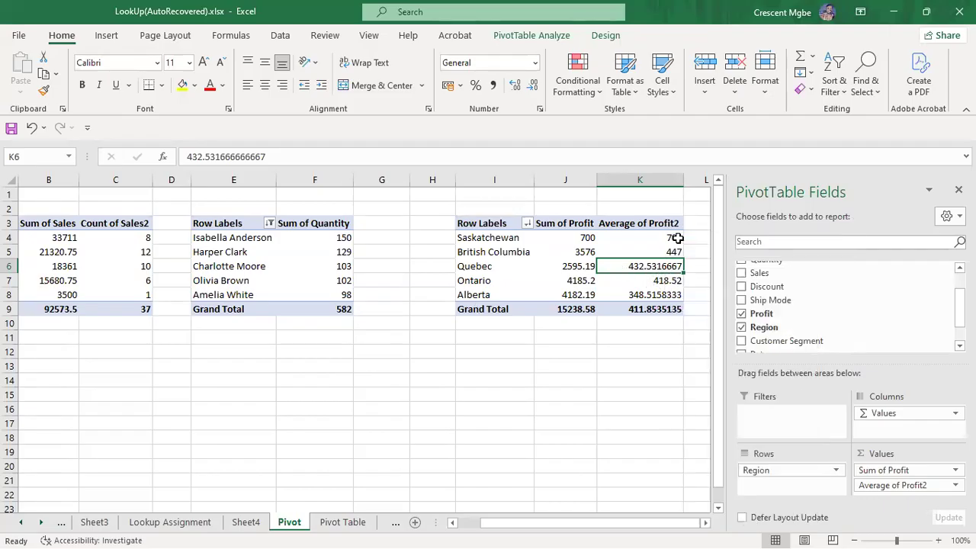
left_click(666, 238)
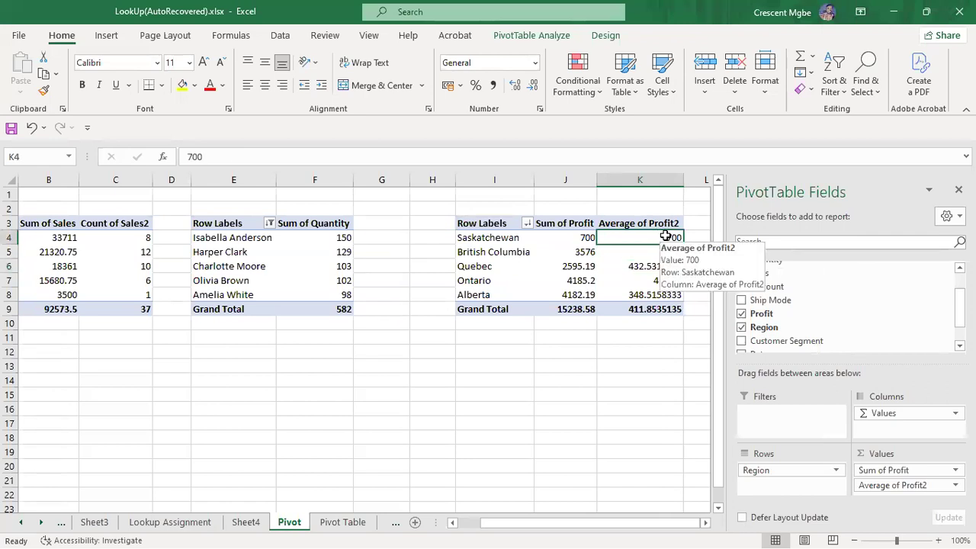
left_click_drag(666, 237, 658, 295)
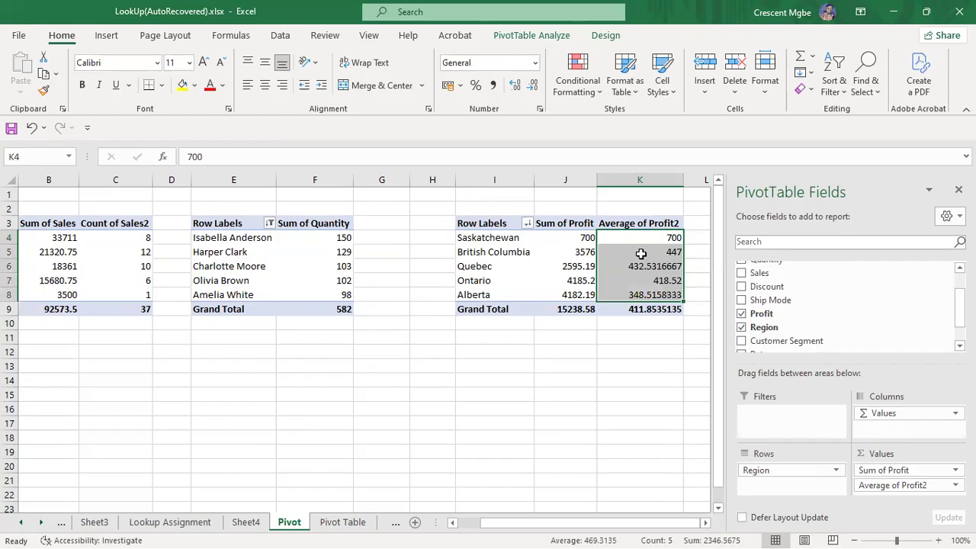
left_click(532, 85)
left_click(532, 85)
left_click(532, 85)
left_click(533, 85)
left_click(532, 84)
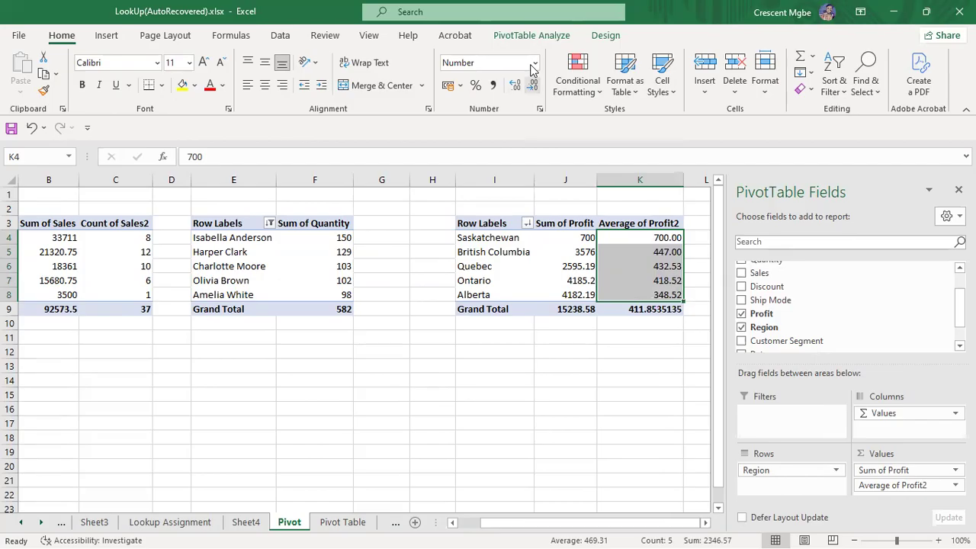
Step: Show the source records behind Saskatchewan's Sum of Profit on a new sheet and return to the Pivot sheet's Sum of Profit values
left_click_drag(562, 238, 571, 294)
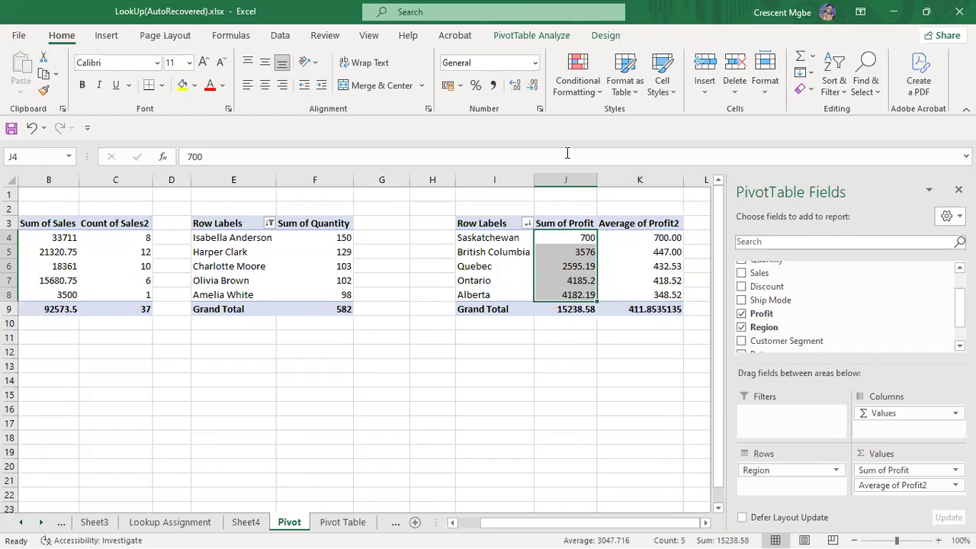
double_click(577, 238)
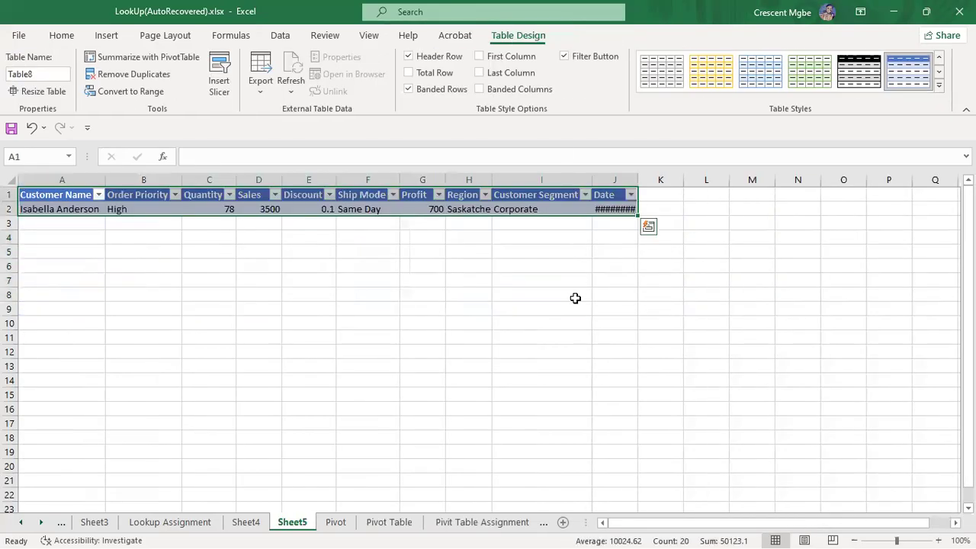
left_click(336, 524)
left_click_drag(574, 237, 573, 308)
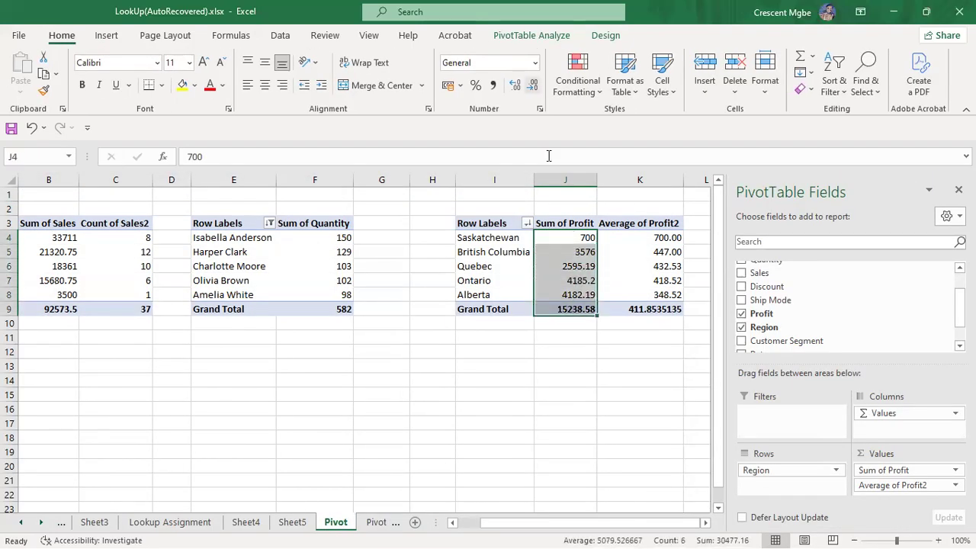
left_click(602, 408)
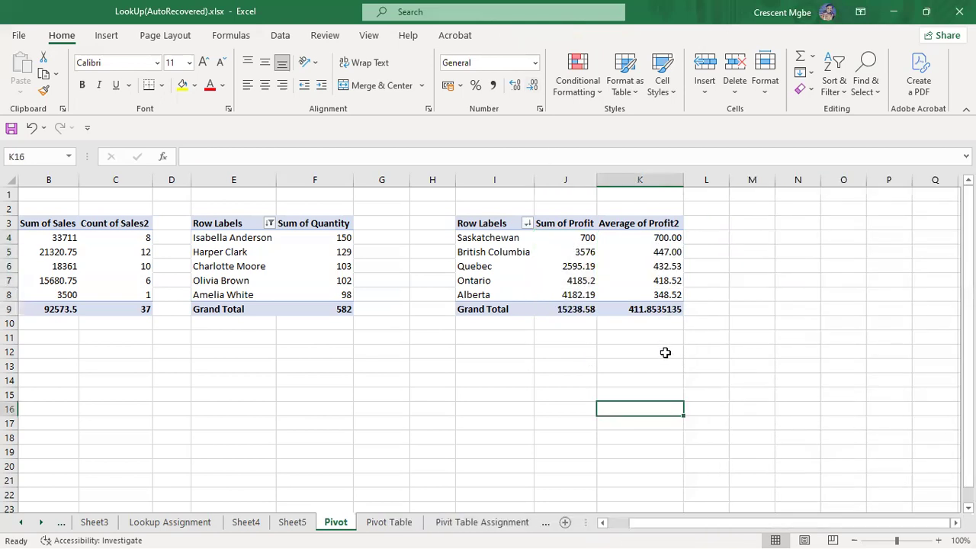
Step: Show the grand total of the average profit column in K9 with two decimal places
left_click(648, 309)
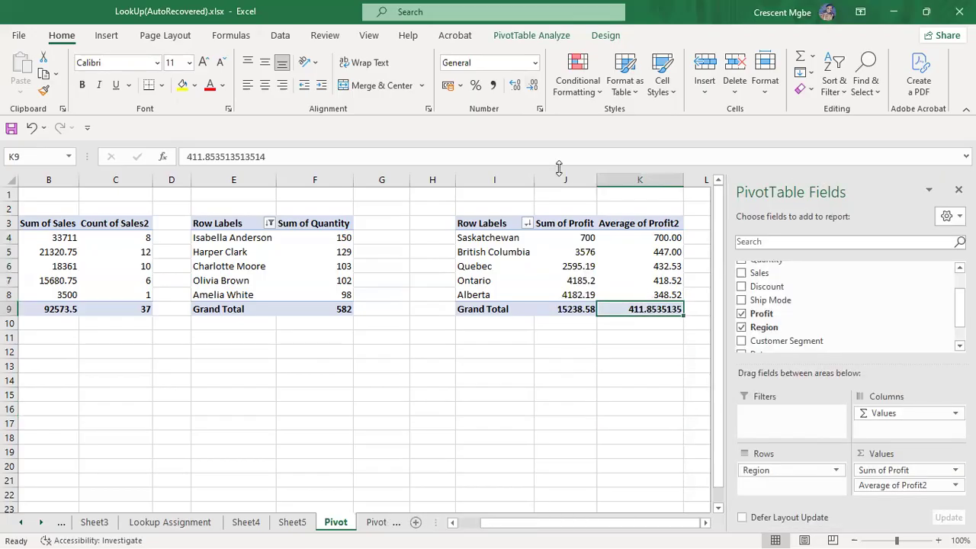
left_click(533, 84)
left_click(533, 85)
left_click(533, 85)
left_click(533, 84)
left_click(533, 84)
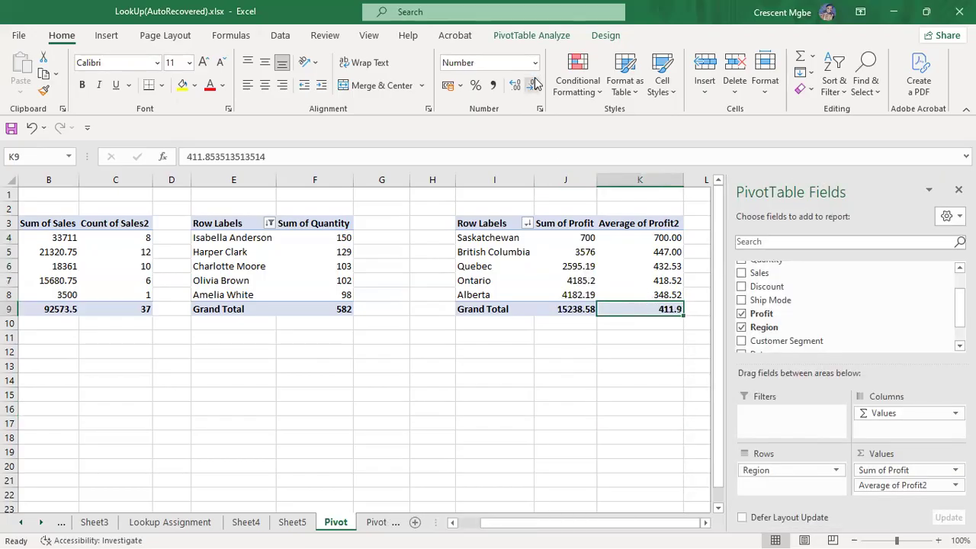
left_click(515, 84)
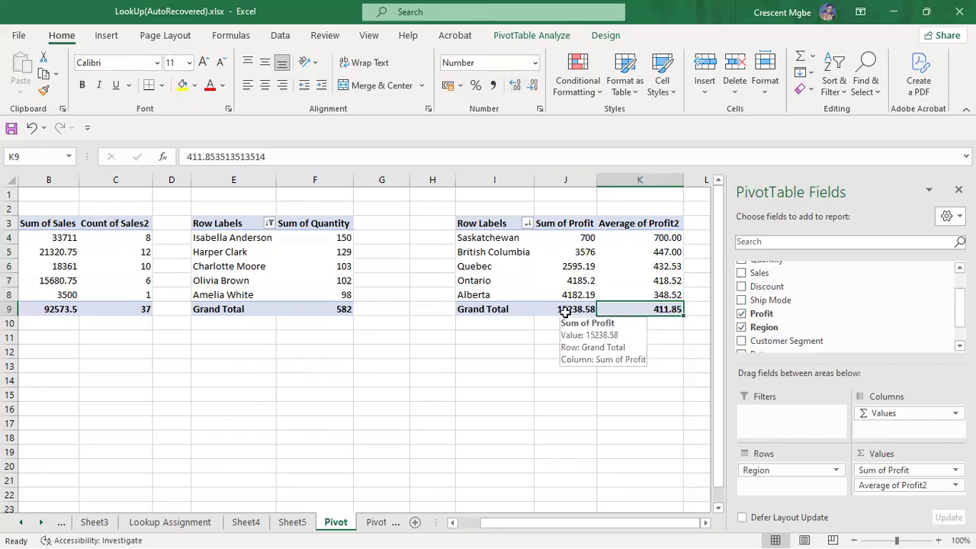
left_click(599, 419)
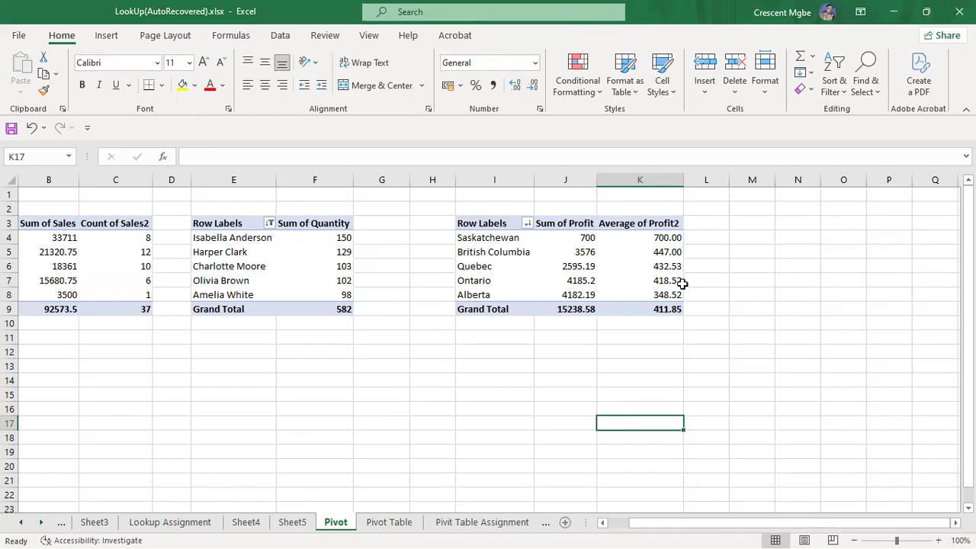
mouse_move(680, 282)
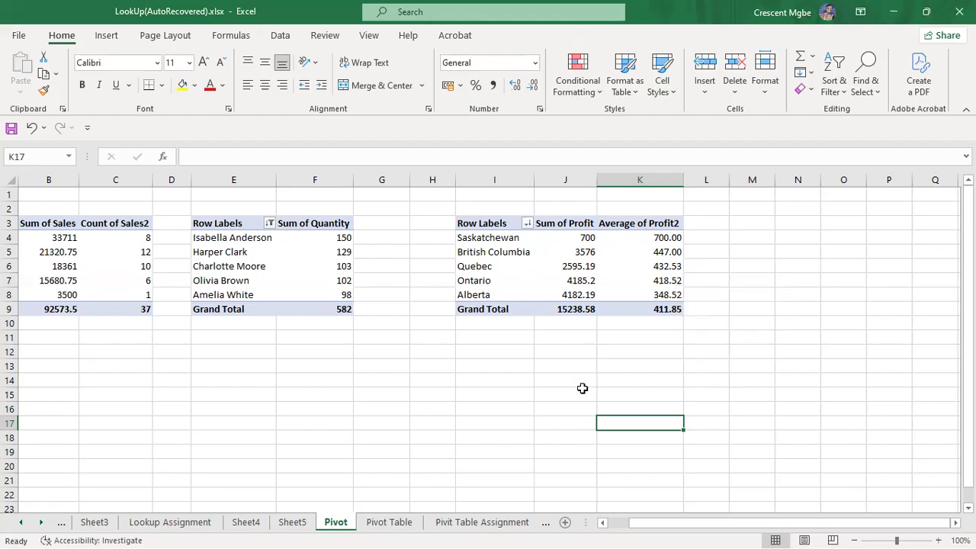